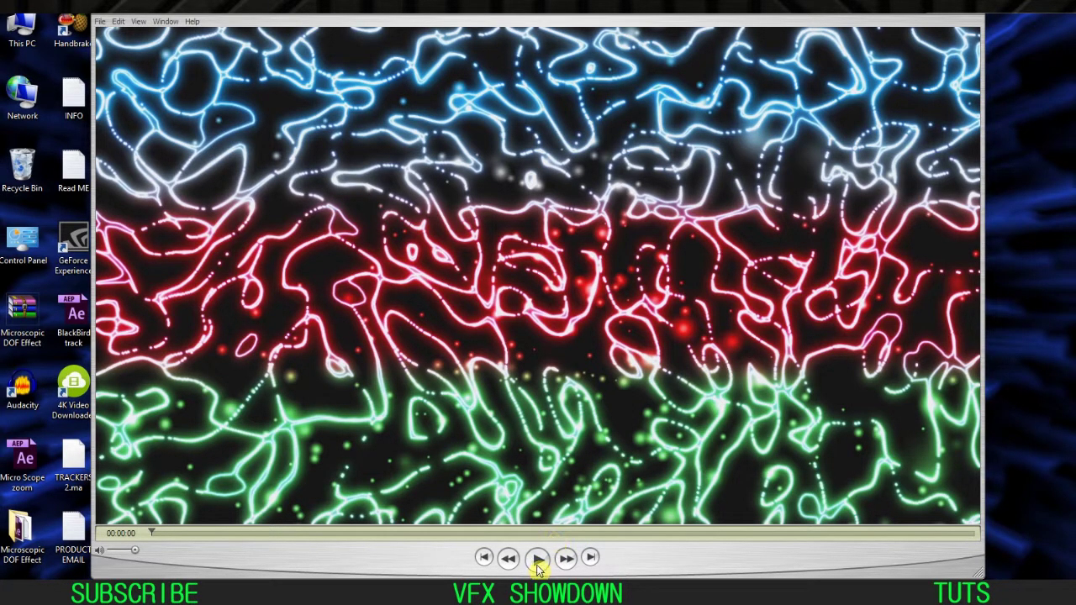
- Play the Pattern and texture 3 sample videos to review the finished effects, and close each player
{"action": "key", "text": "space"}
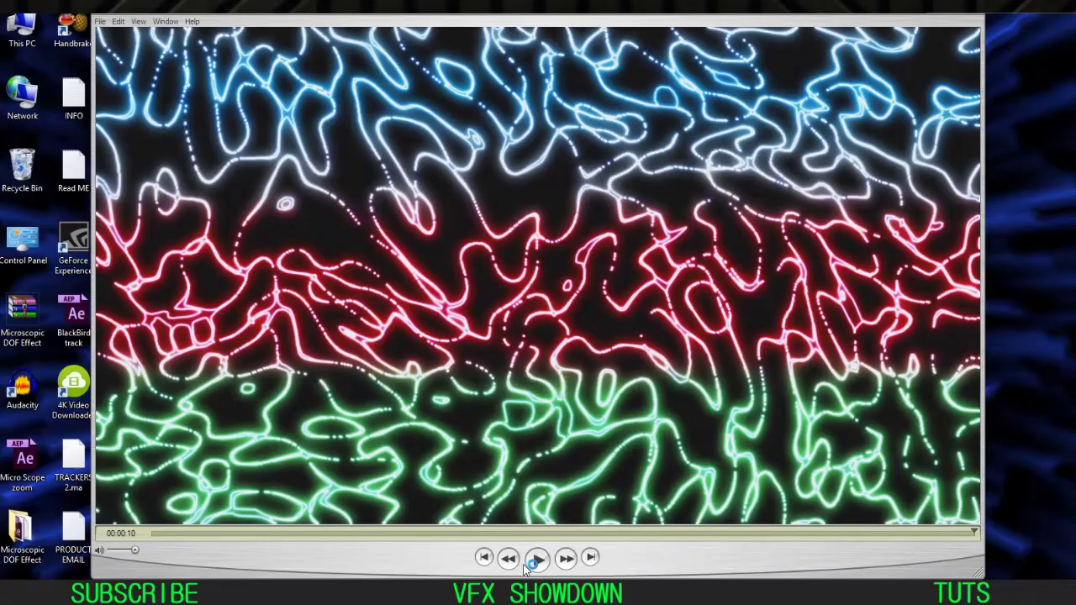
{"action": "left_click", "coordinate": [536, 560]}
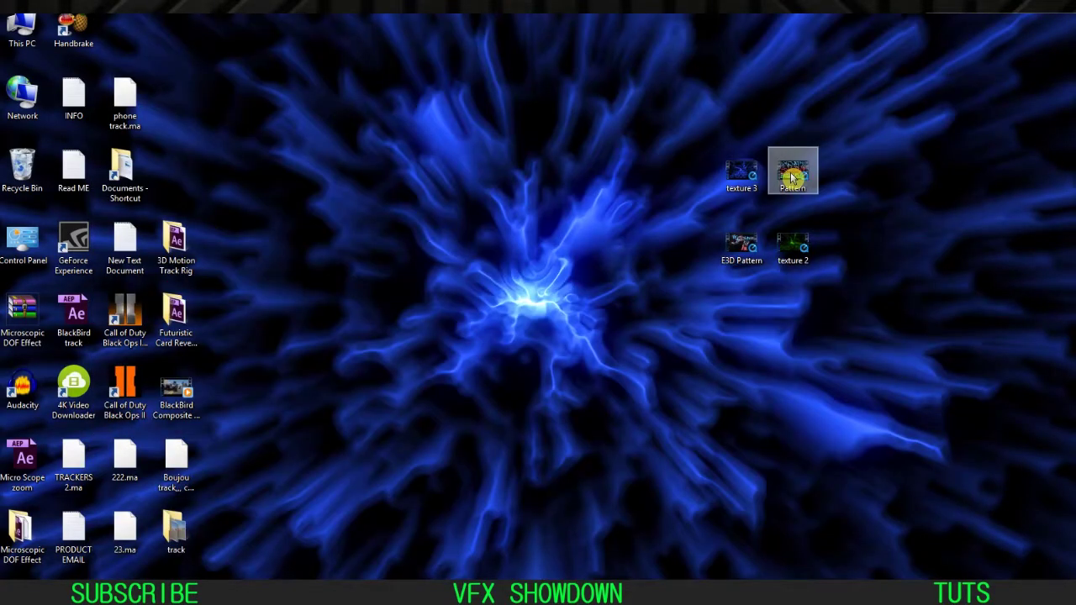
{"action": "left_click", "coordinate": [792, 177]}
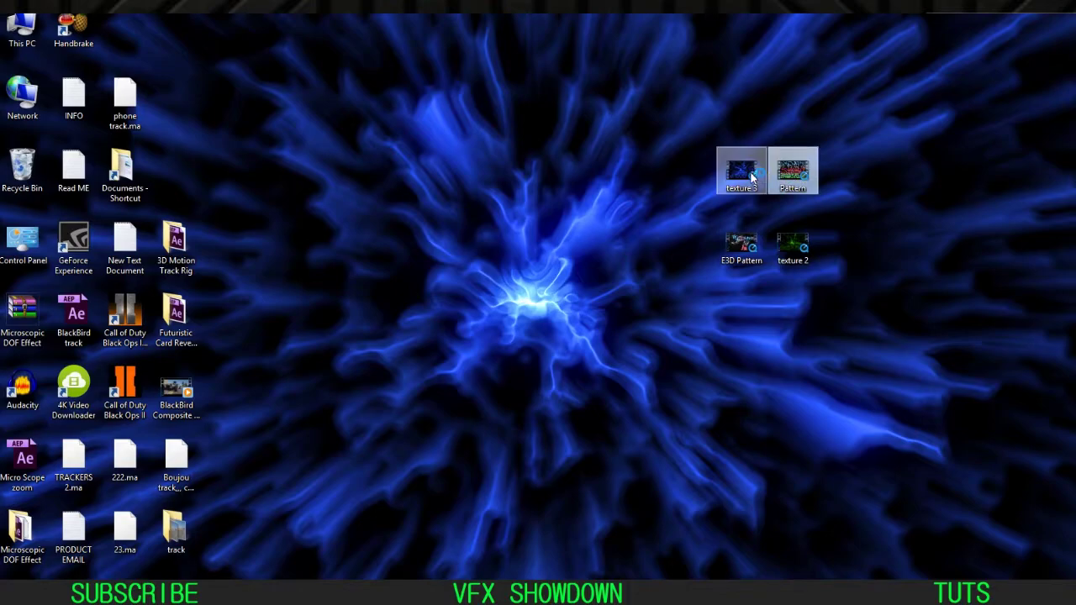
{"action": "left_click", "coordinate": [753, 177]}
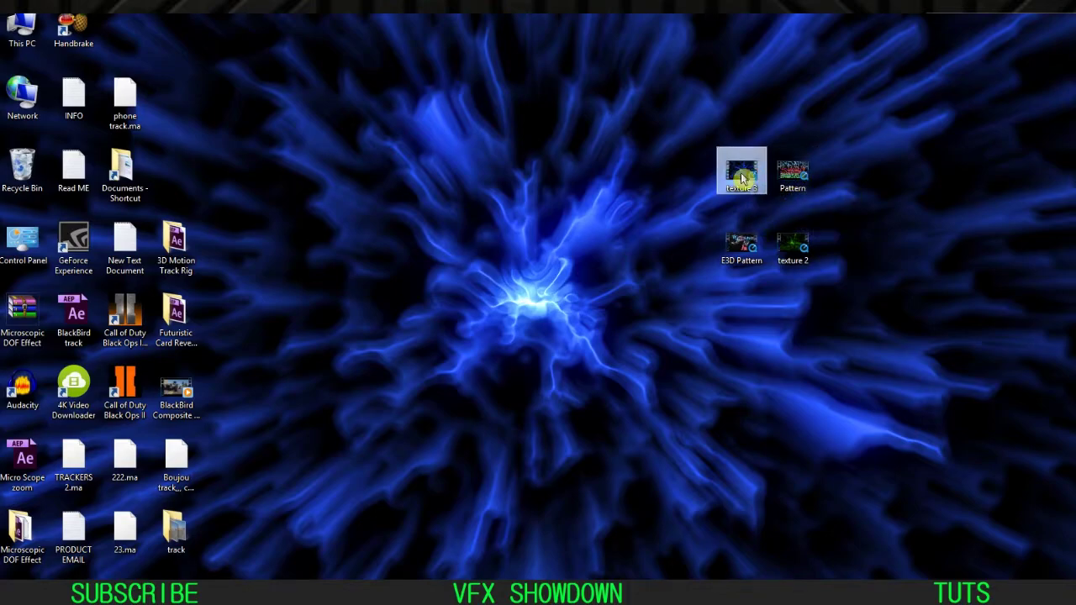
{"action": "double_click", "coordinate": [744, 181]}
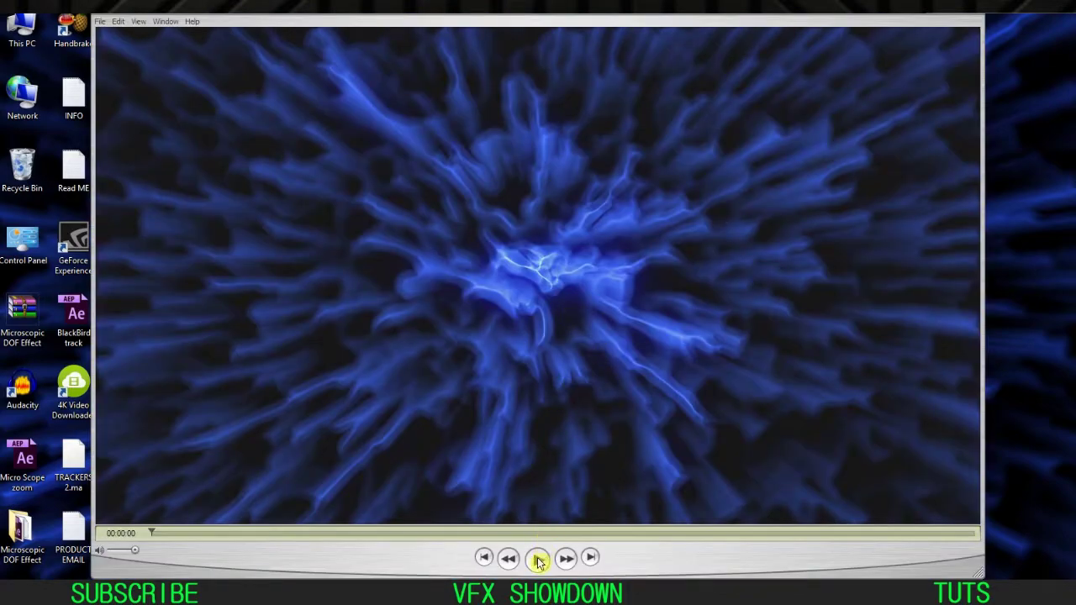
{"action": "key", "text": "space"}
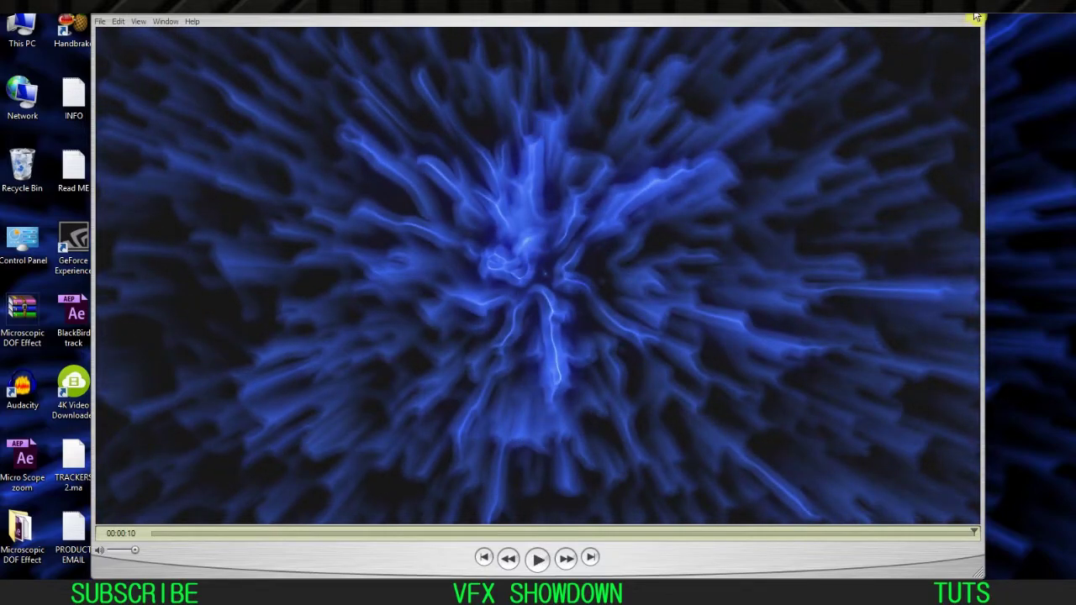
{"action": "left_click", "coordinate": [975, 15]}
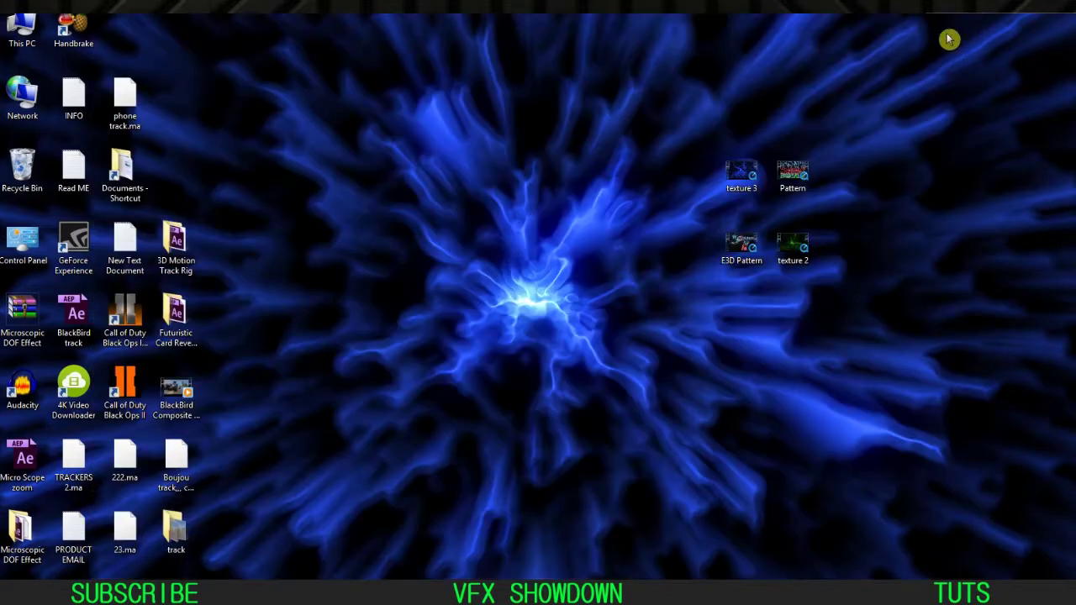
- Play the E3D Pattern and texture 2 sample videos from the desktop, and close each player
{"action": "left_click", "coordinate": [731, 249]}
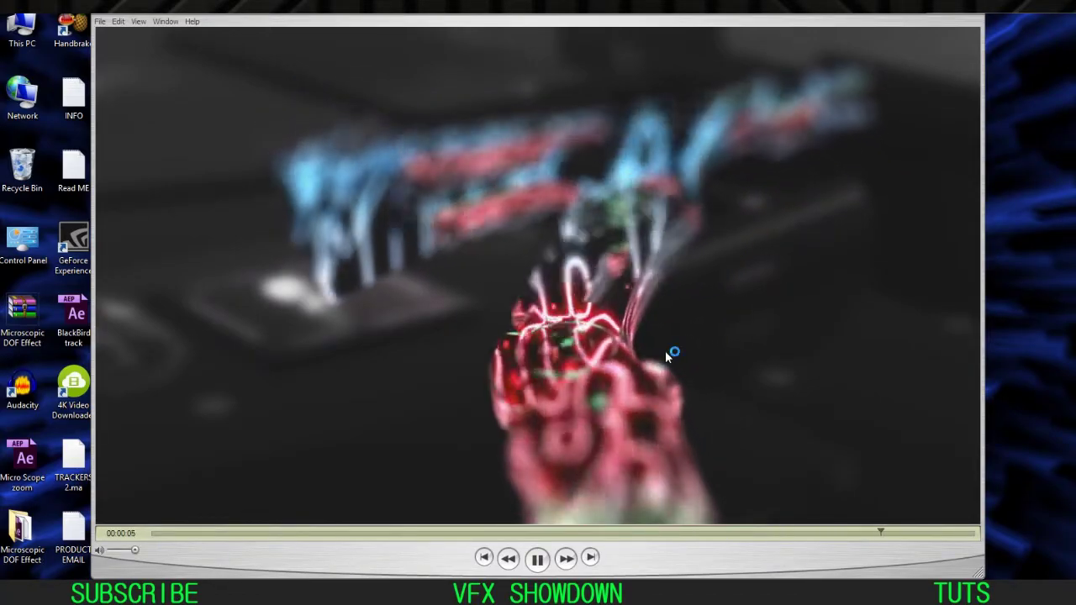
{"action": "left_click", "coordinate": [539, 557]}
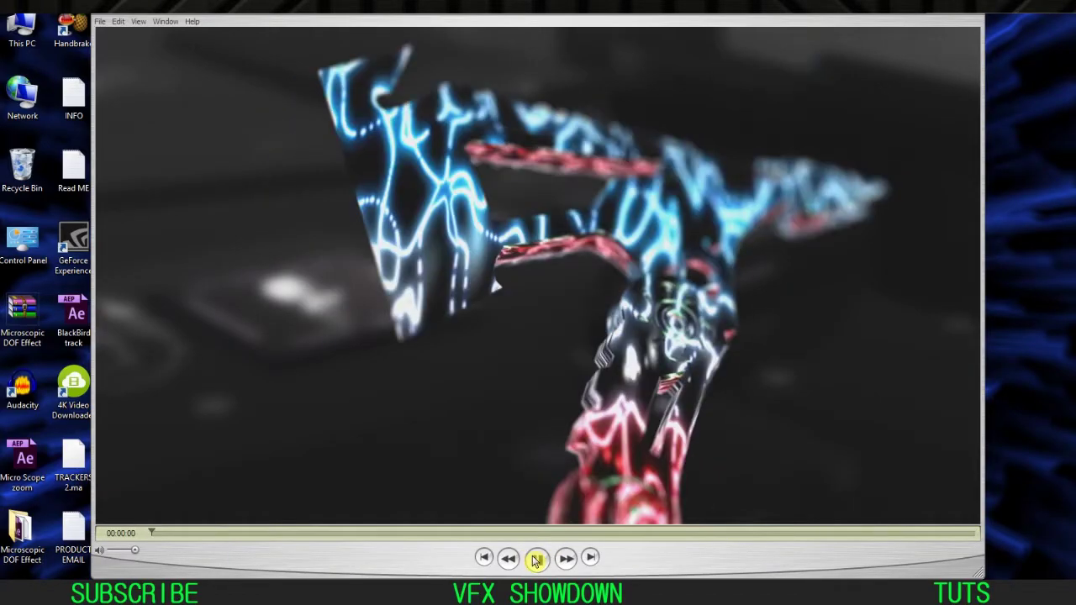
{"action": "left_click", "coordinate": [539, 556]}
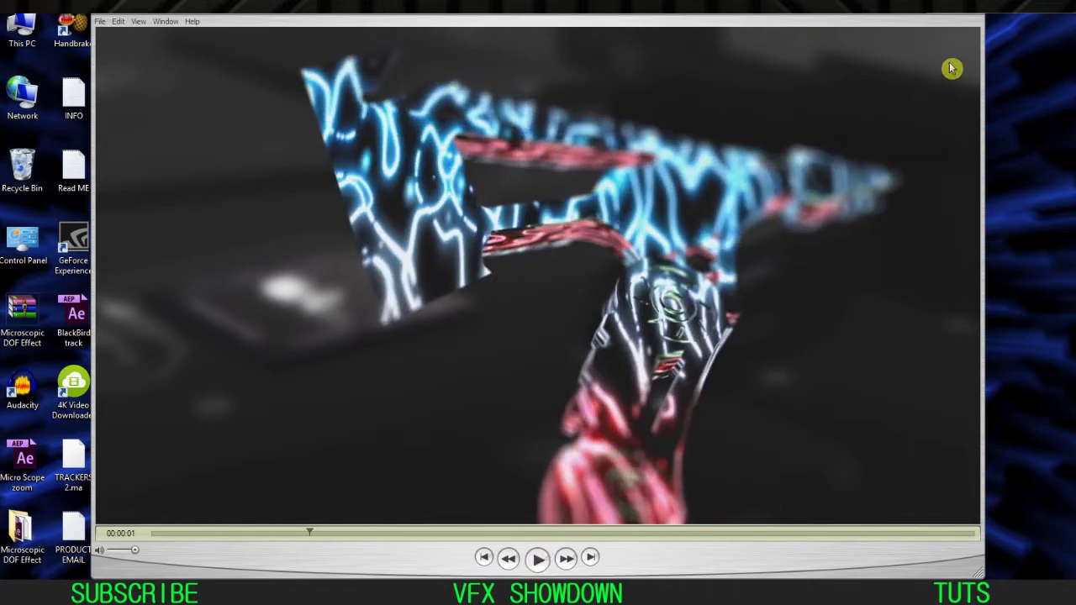
{"action": "left_click", "coordinate": [984, 15]}
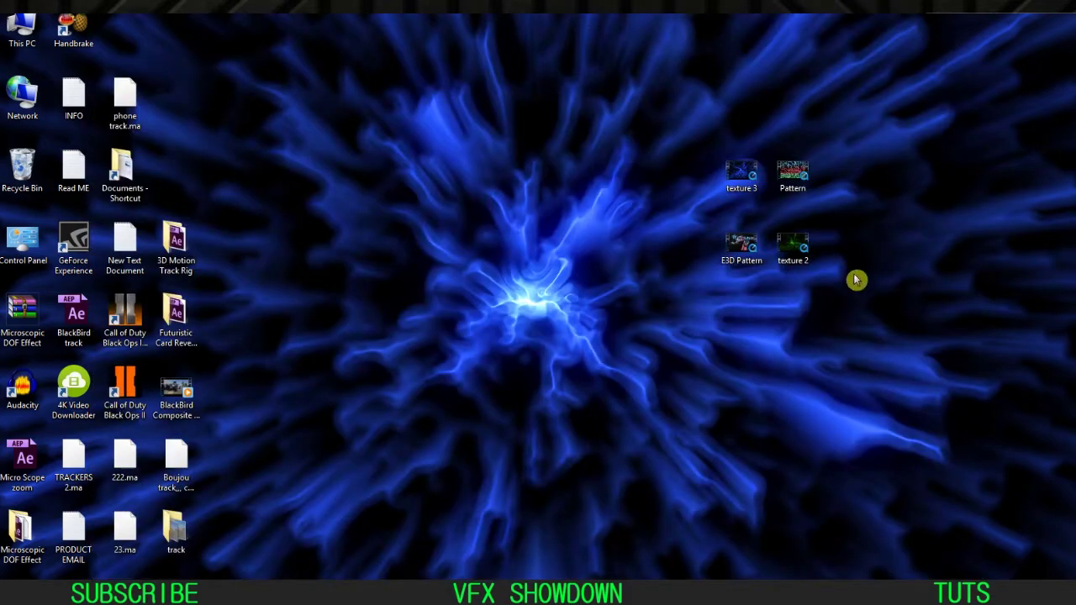
{"action": "double_click", "coordinate": [799, 252]}
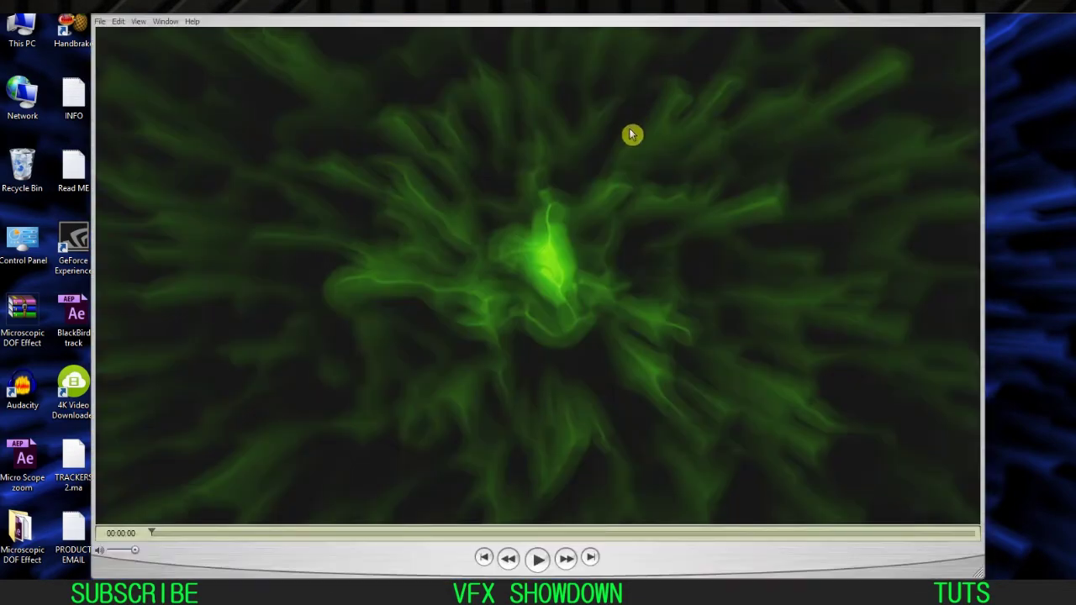
{"action": "left_click", "coordinate": [539, 560]}
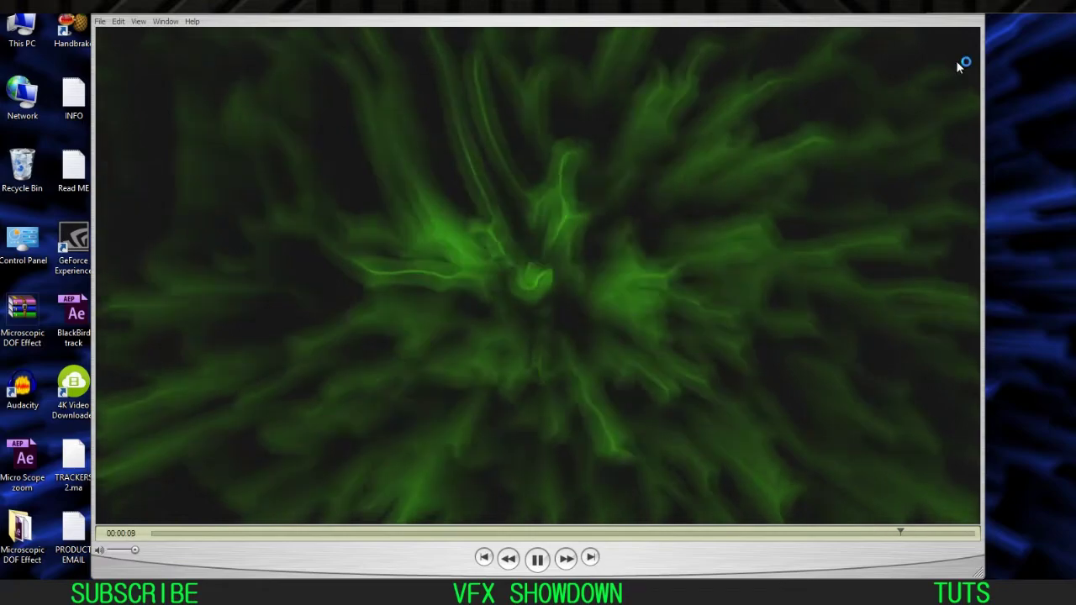
{"action": "left_click", "coordinate": [971, 17]}
- Switch to After Effects, scrub the texture composition to 0:00:00:24 and enlarge the composition viewer
{"action": "right_click", "coordinate": [475, 166]}
{"action": "left_click", "coordinate": [505, 210]}
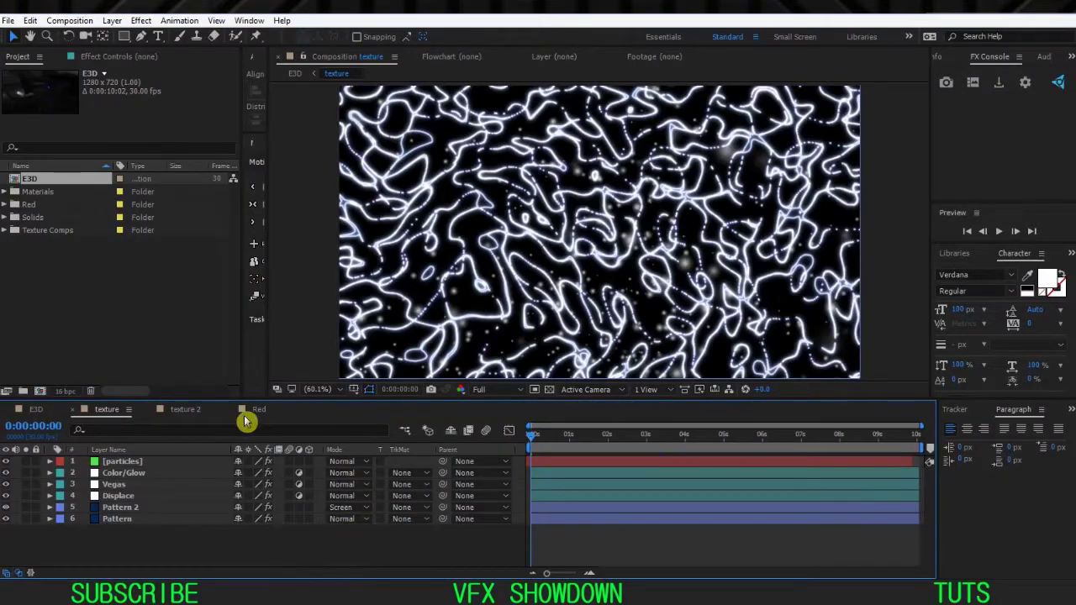
{"action": "left_click_drag", "start_coordinate": [532, 435], "coordinate": [563, 442]}
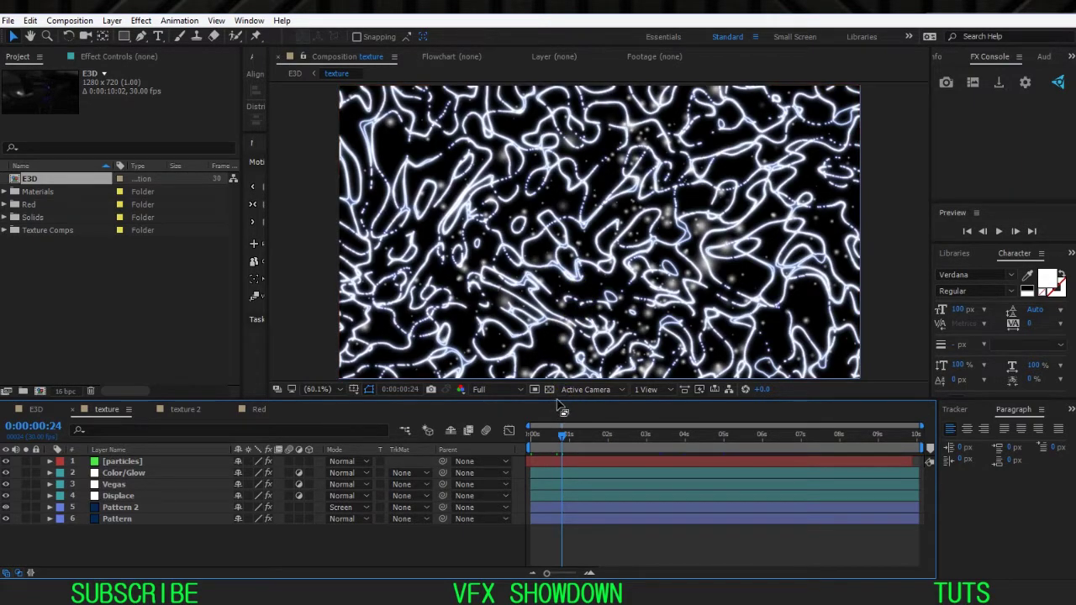
{"action": "left_click_drag", "start_coordinate": [557, 401], "coordinate": [559, 412]}
- Create a composition named Comp 1 at 1920 × 1080 px, 30 fps, with a duration of 0:00:10:02
{"action": "right_click", "coordinate": [89, 262]}
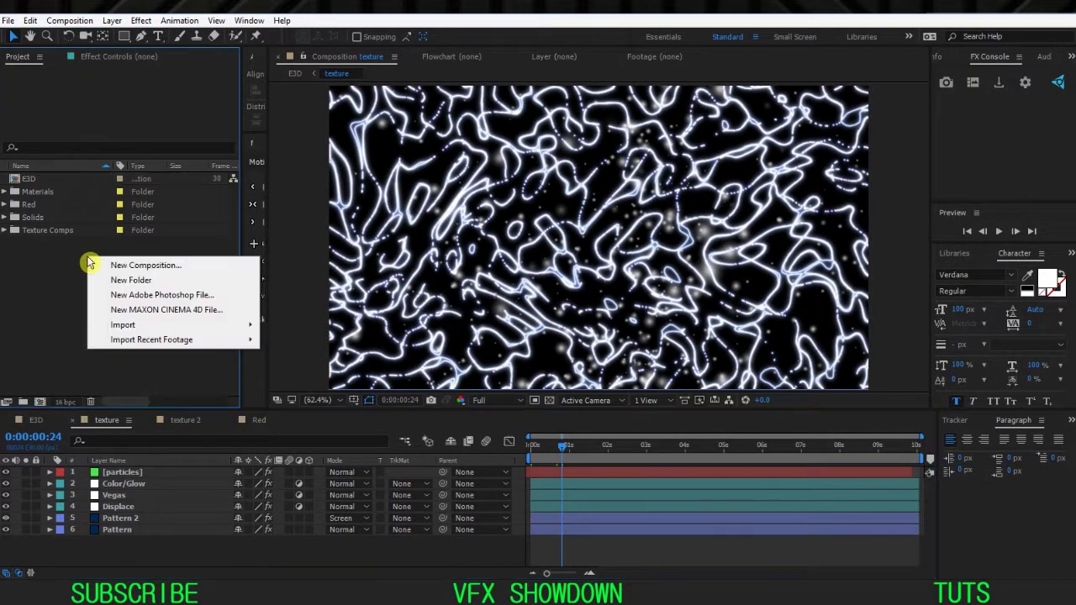
{"action": "left_click", "coordinate": [190, 266]}
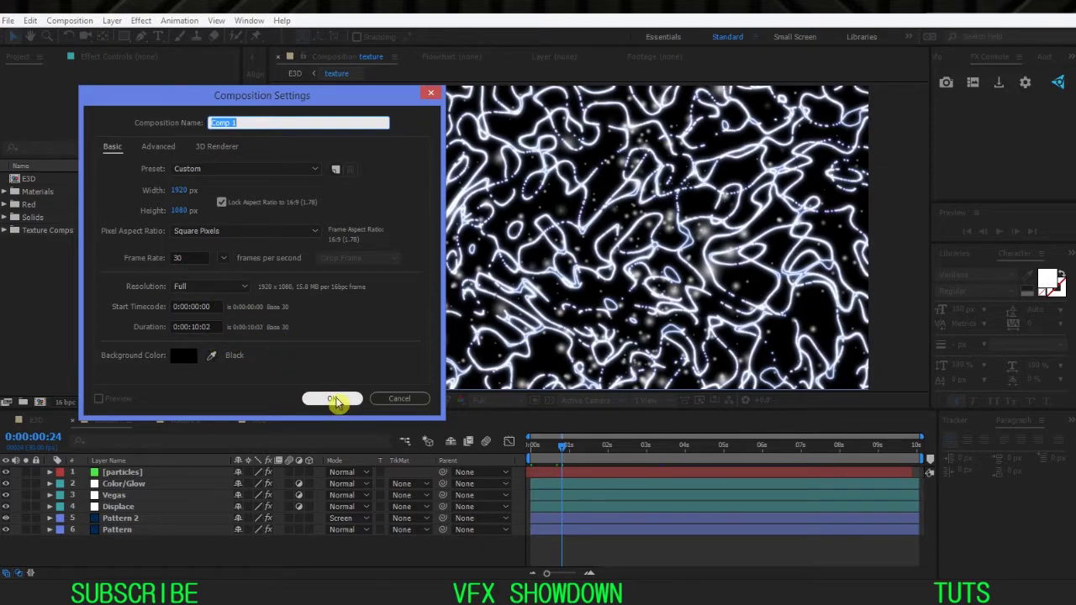
{"action": "left_click", "coordinate": [334, 400]}
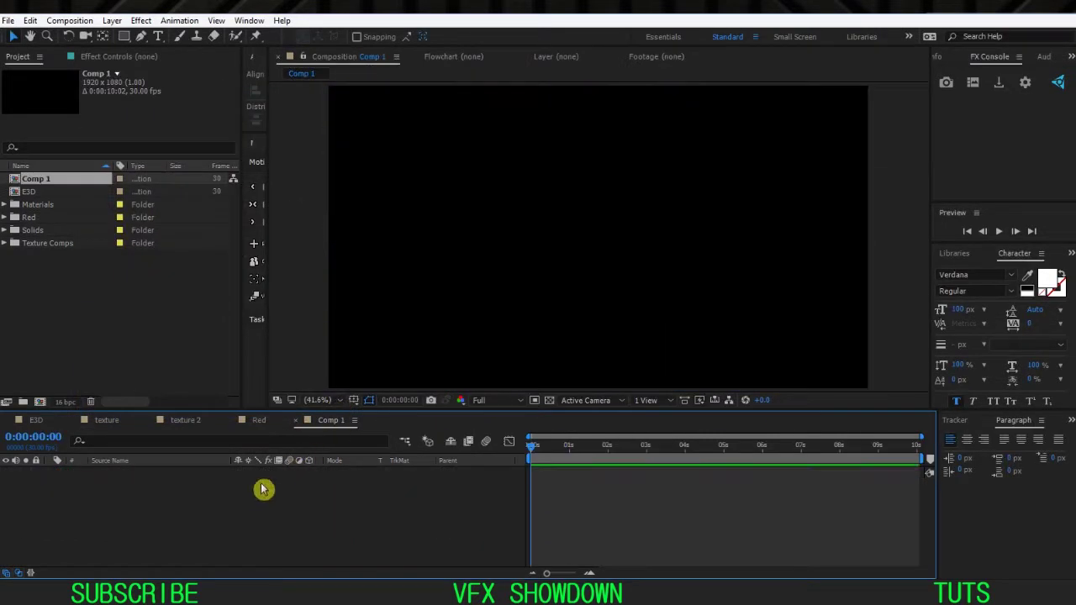
- Add a white 1920 × 1080 px solid named noise to Comp 1
{"action": "left_click", "coordinate": [112, 20]}
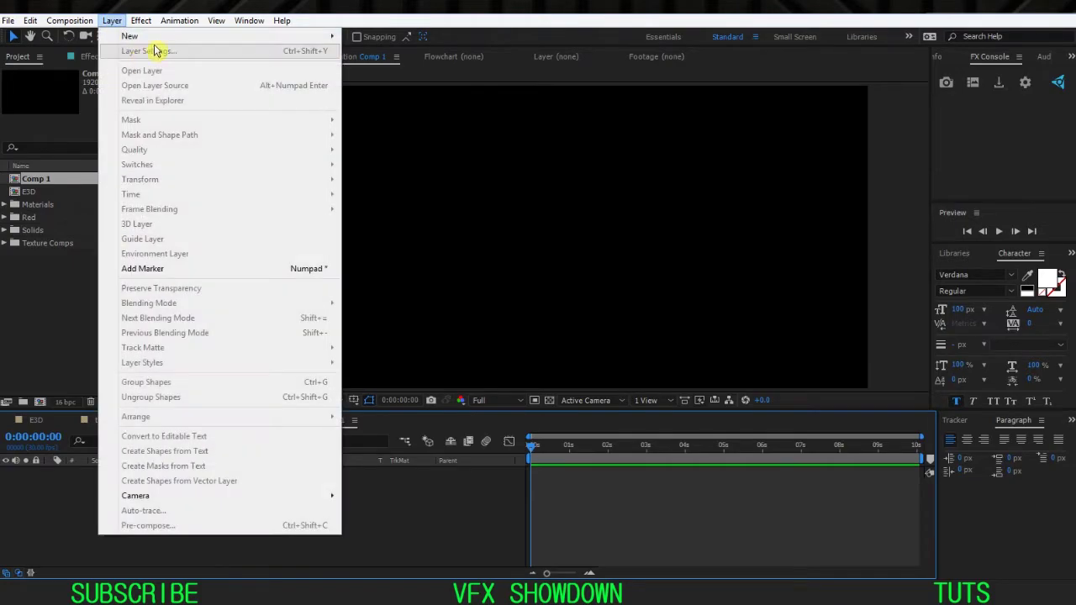
{"action": "mouse_move", "coordinate": [217, 38]}
{"action": "left_click", "coordinate": [387, 54]}
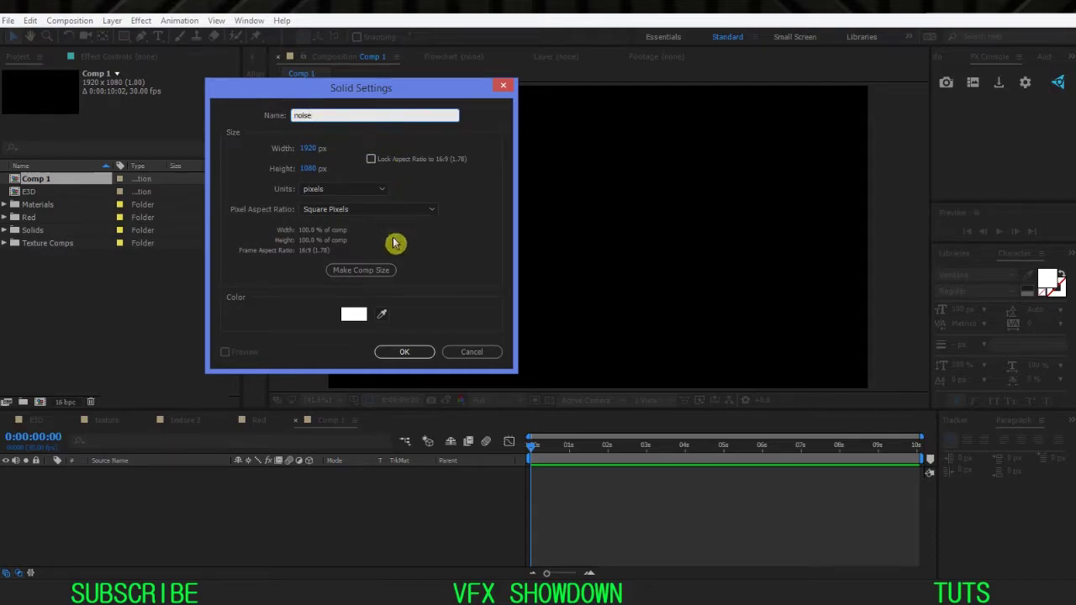
{"action": "left_click", "coordinate": [407, 349]}
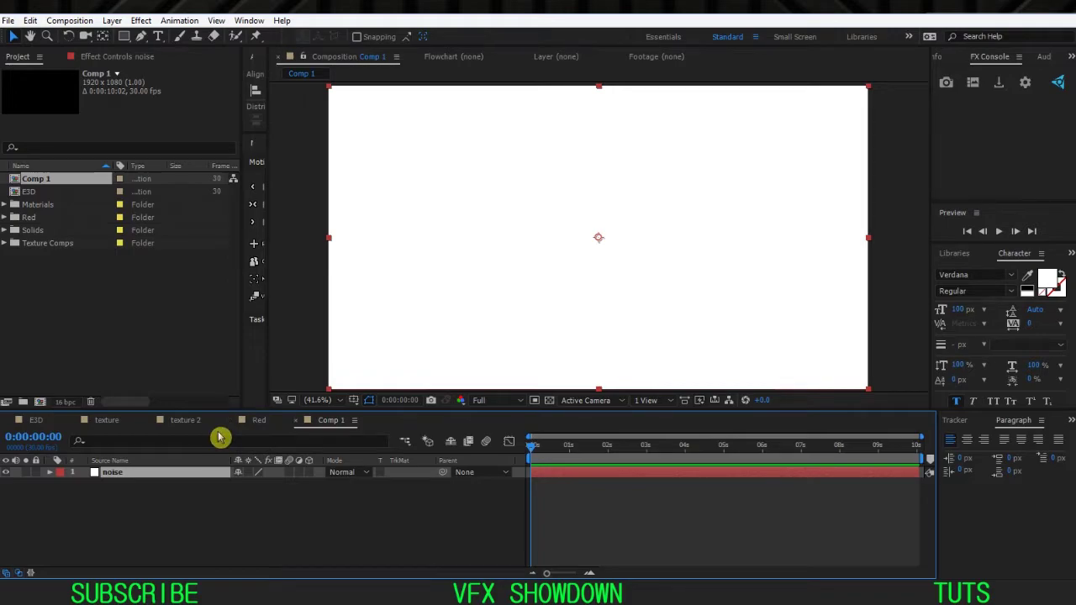
- Apply the Fractal Noise effect to the noise layer
{"action": "key", "text": "ctrl+space"}
{"action": "type", "text": "fra"}
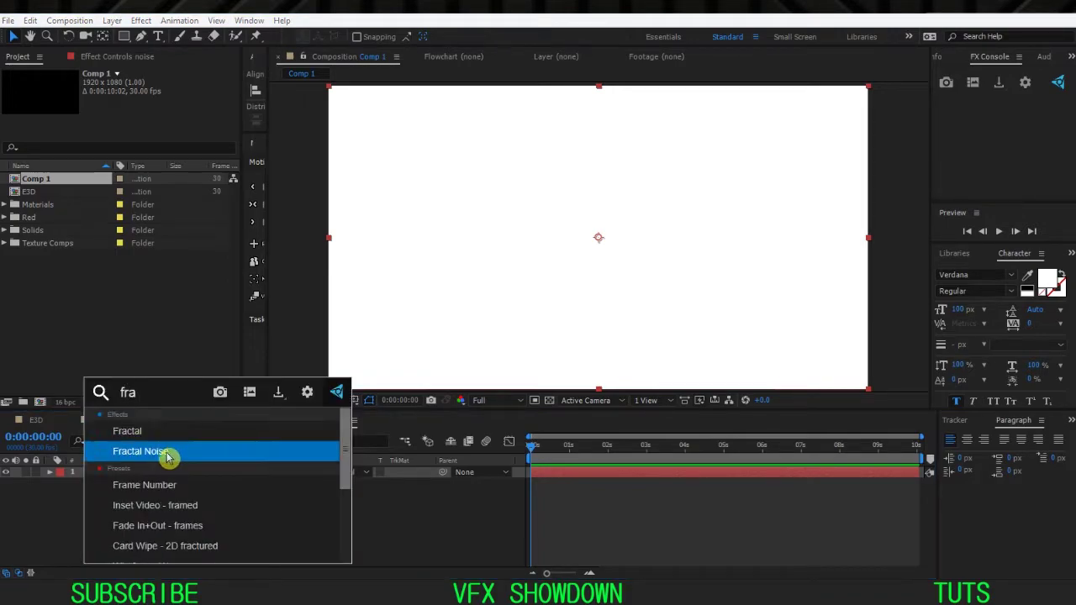
{"action": "left_click", "coordinate": [168, 455]}
- Add the expression time*100 to the Evolution property of the noise layer's Fractal Noise
{"action": "mouse_move", "coordinate": [538, 452]}
{"action": "left_mouse_down"}
{"action": "mouse_move", "coordinate": [548, 464]}
{"action": "mouse_move", "coordinate": [528, 462]}
{"action": "left_mouse_up"}
{"action": "left_click", "coordinate": [30, 206], "text": "alt"}
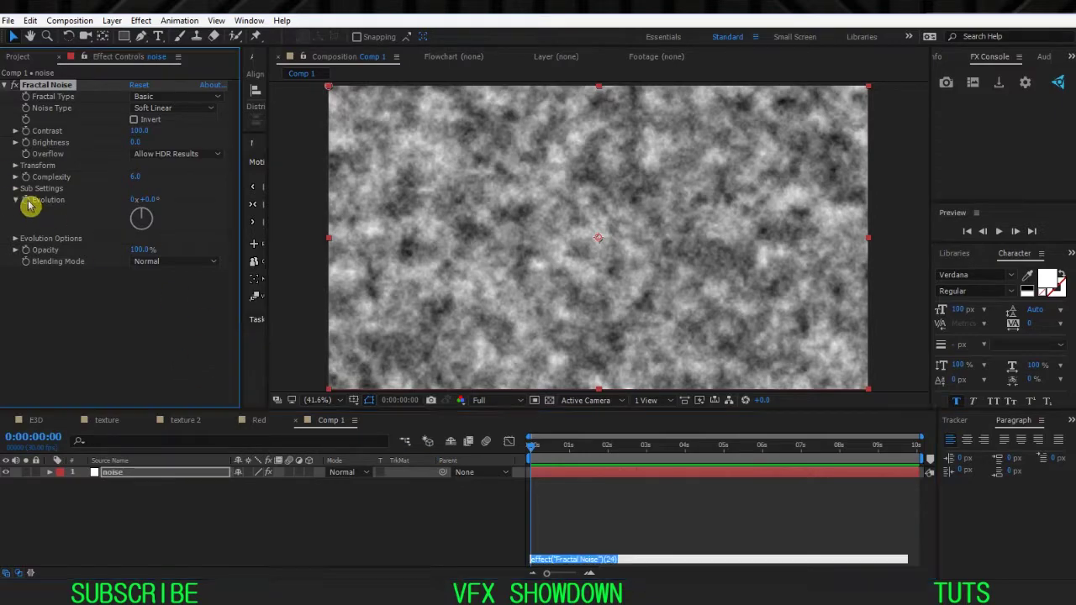
{"action": "type", "text": "time*100"}
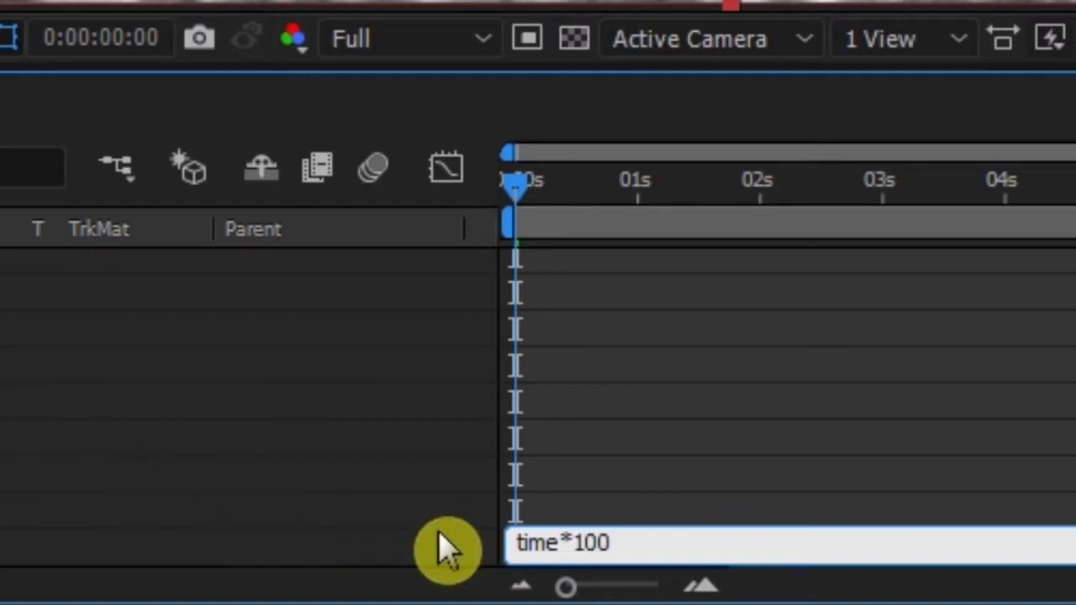
{"action": "left_click", "coordinate": [601, 422]}
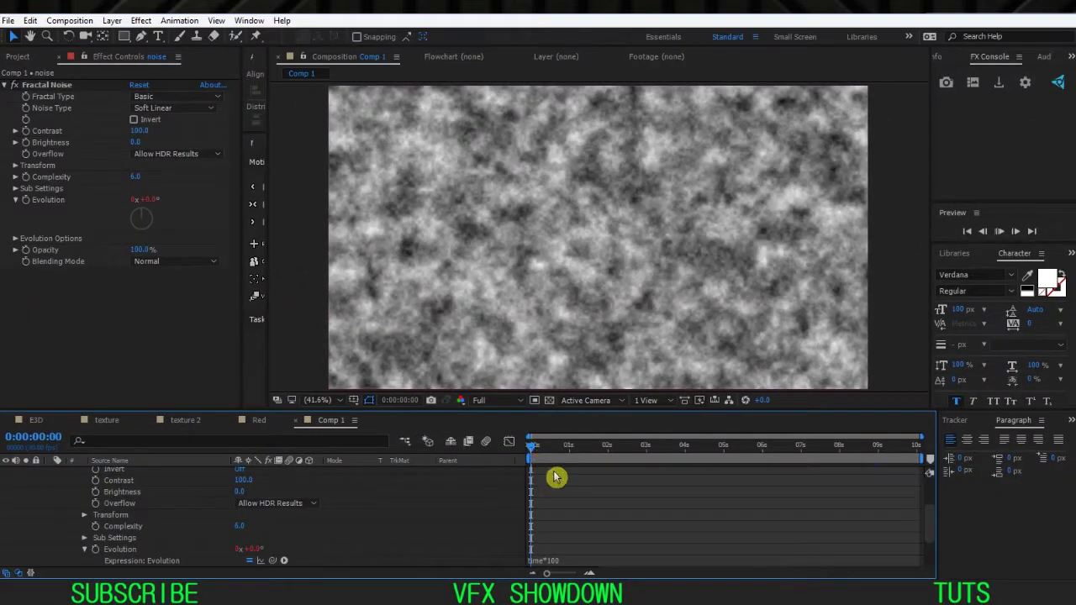
- Preview the animated noise, collapse the noise layer's properties, and return the playhead to the first frame
{"action": "key", "text": "space"}
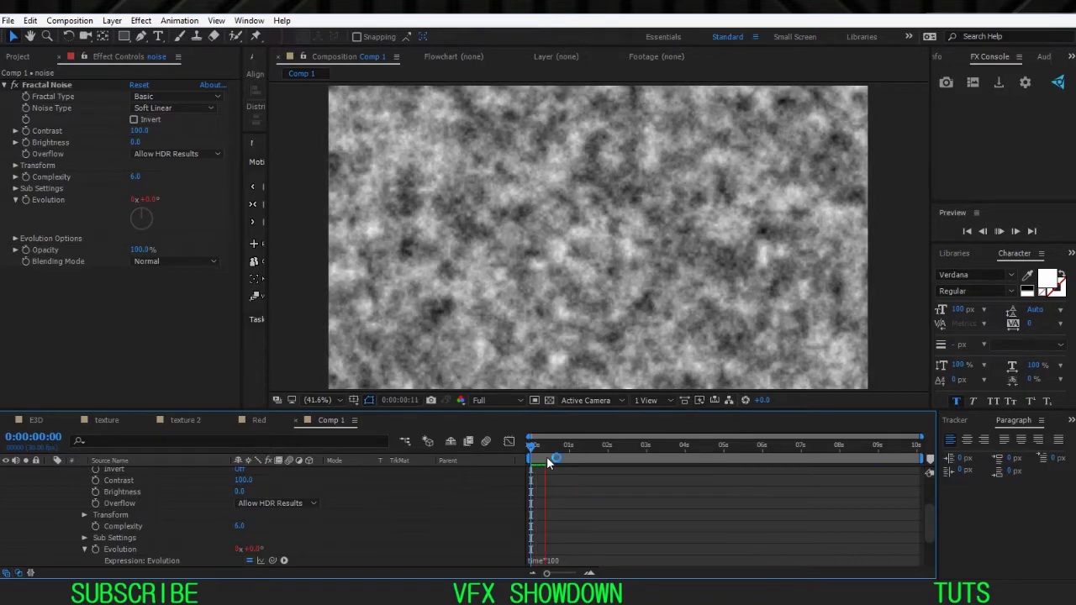
{"action": "scroll", "coordinate": [48, 527], "scroll_direction": "up", "scroll_amount": 3}
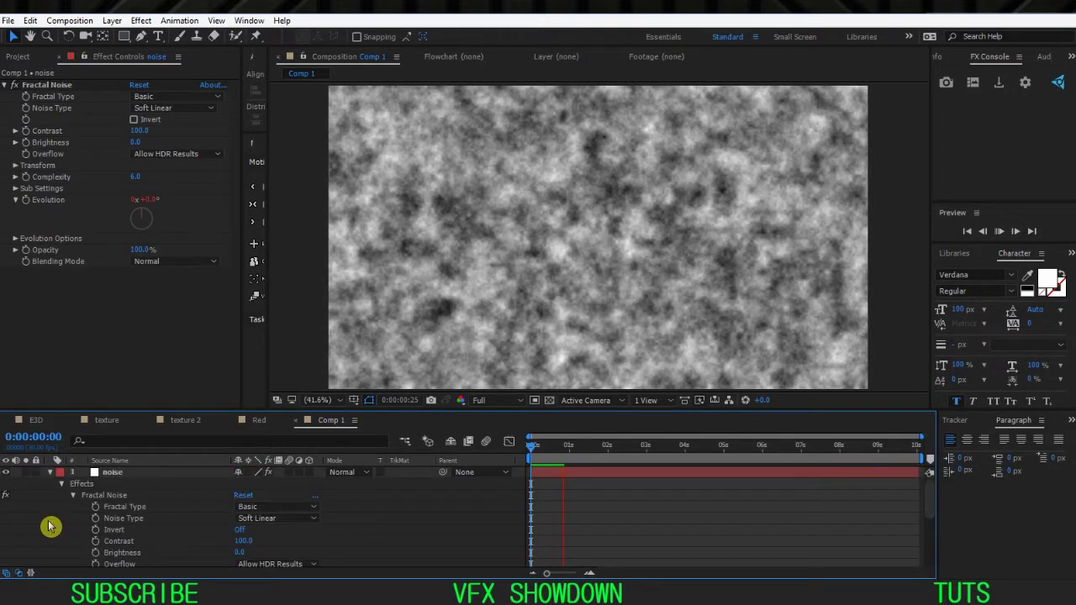
{"action": "left_click", "coordinate": [50, 472]}
{"action": "left_click", "coordinate": [568, 457]}
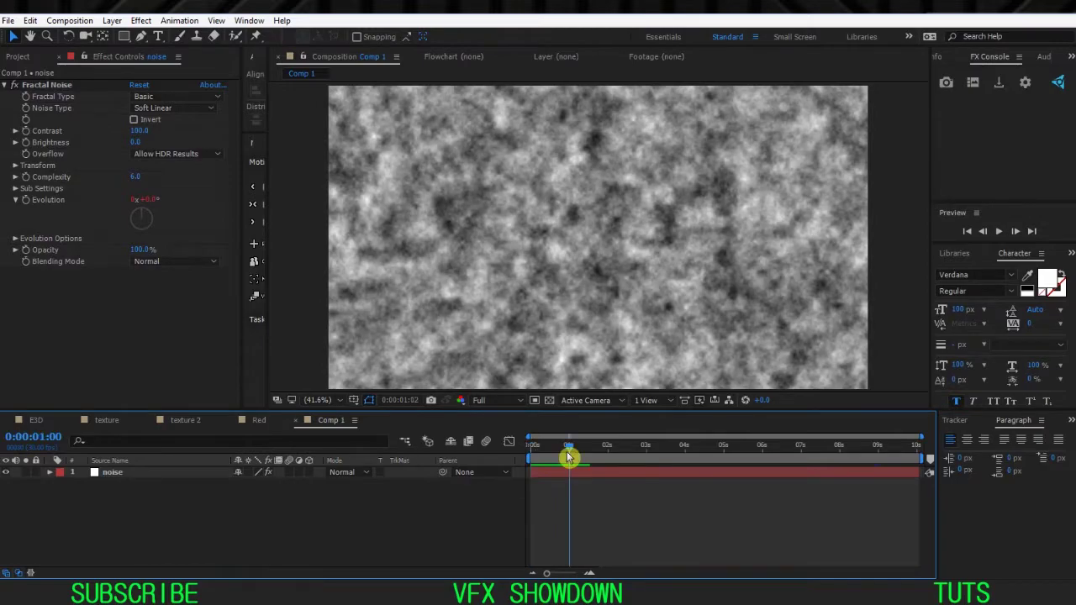
{"action": "left_click_drag", "start_coordinate": [568, 453], "coordinate": [527, 459]}
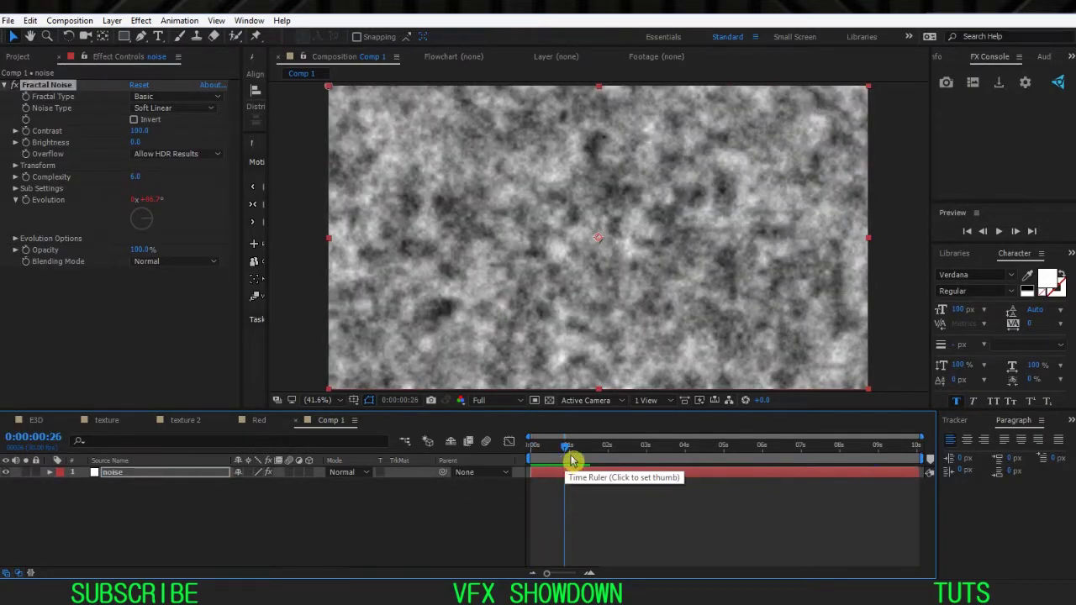
{"action": "left_click_drag", "start_coordinate": [566, 450], "coordinate": [528, 453]}
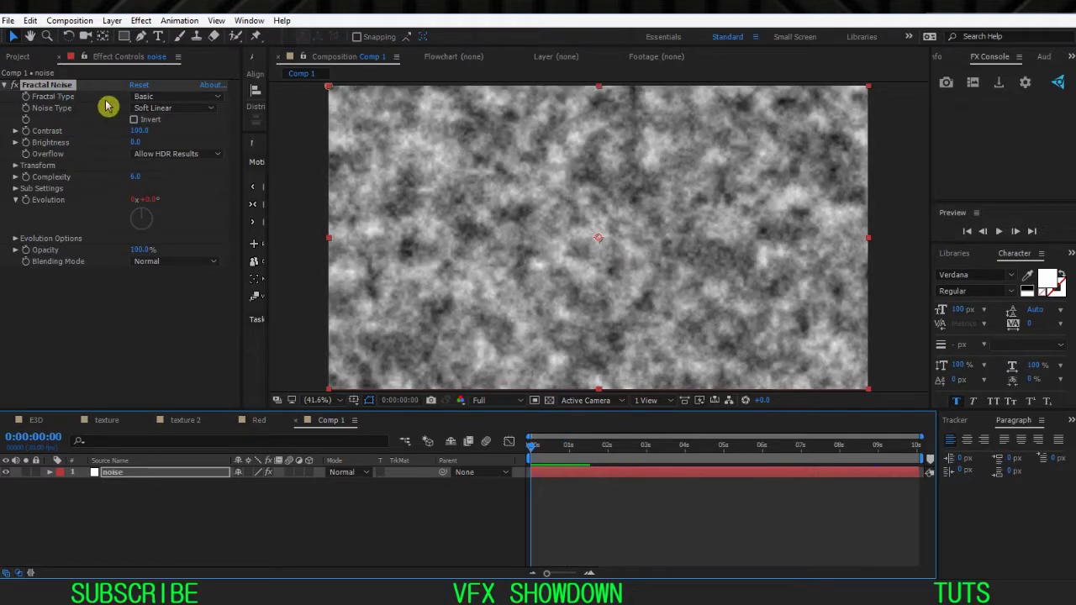
- Set Fractal Noise to fractal type Strings and noise type Spline, with brightness 10 and contrast 2000
{"action": "left_click", "coordinate": [141, 96]}
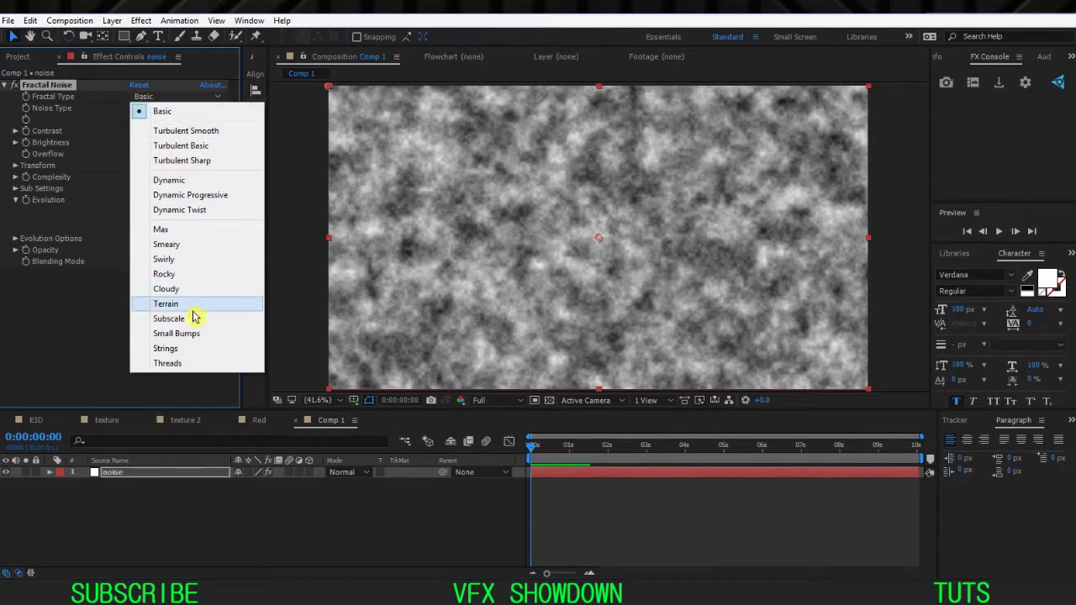
{"action": "left_click", "coordinate": [185, 353]}
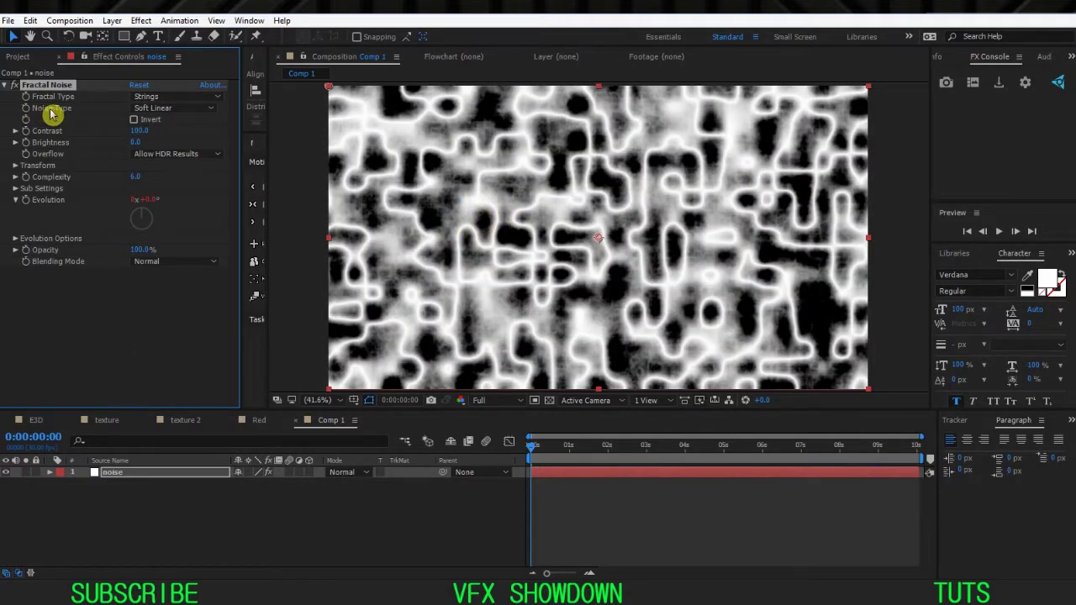
{"action": "left_click", "coordinate": [151, 107]}
{"action": "left_click", "coordinate": [186, 168]}
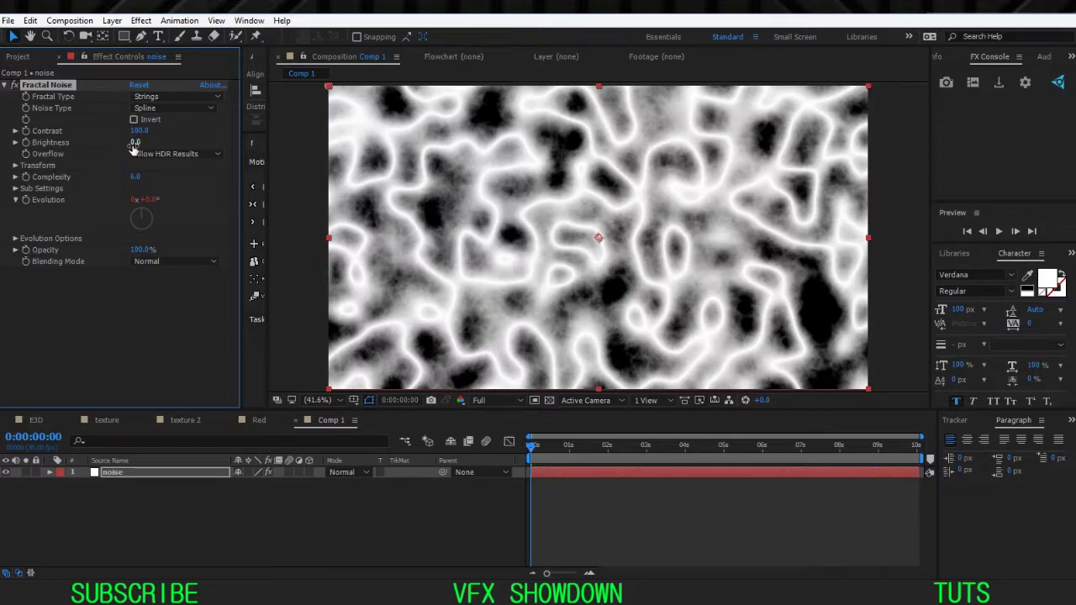
{"action": "type", "text": "10"}
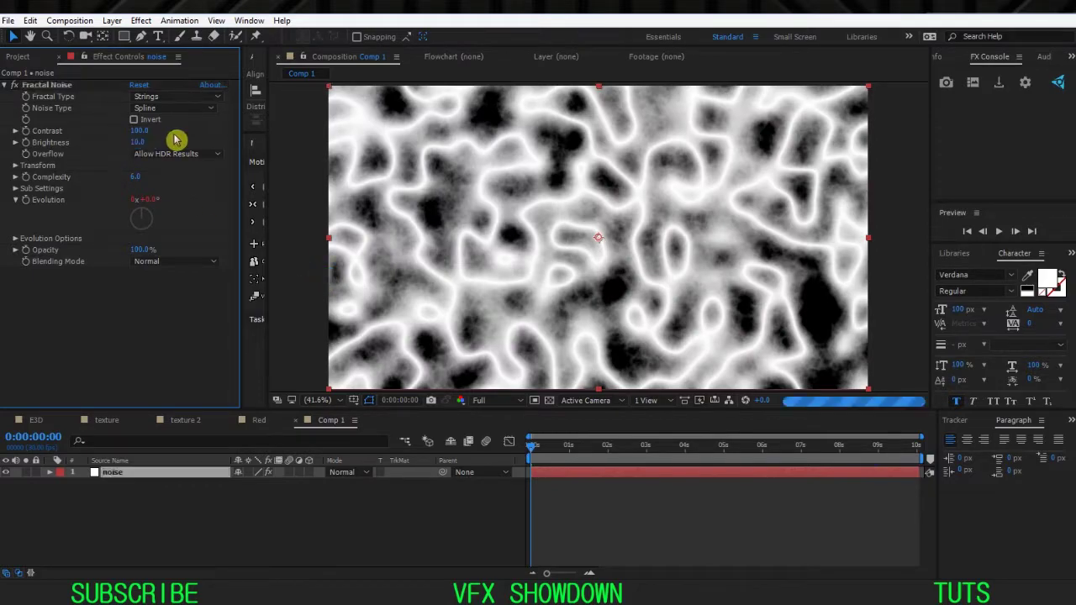
{"action": "key", "text": "Return"}
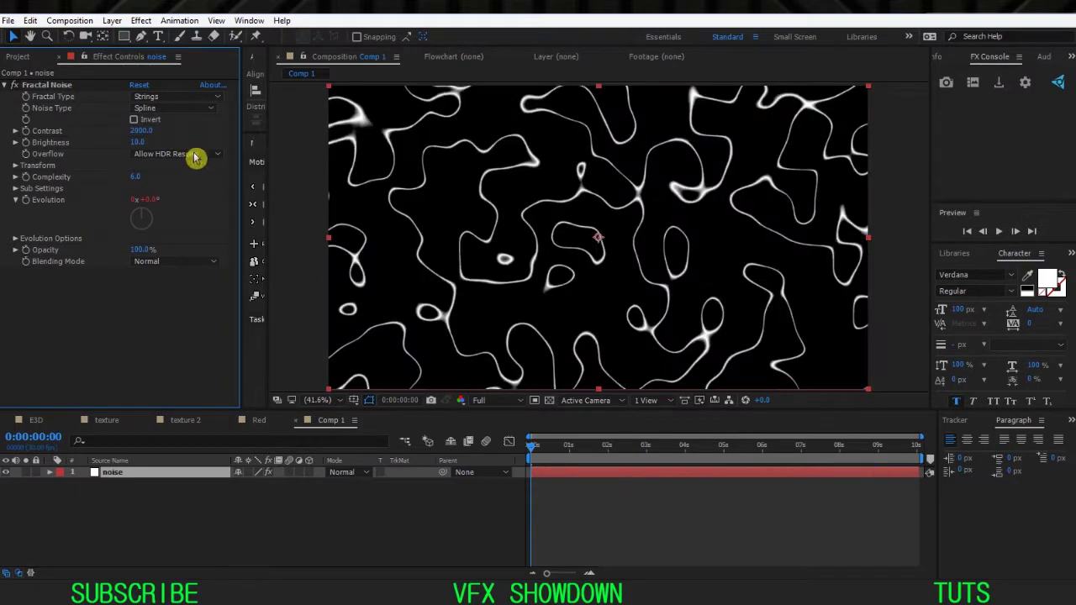
- Scrub through the first two seconds of the noise animation, return to the first frame, and fit the composition in the viewer
{"action": "left_click", "coordinate": [576, 446]}
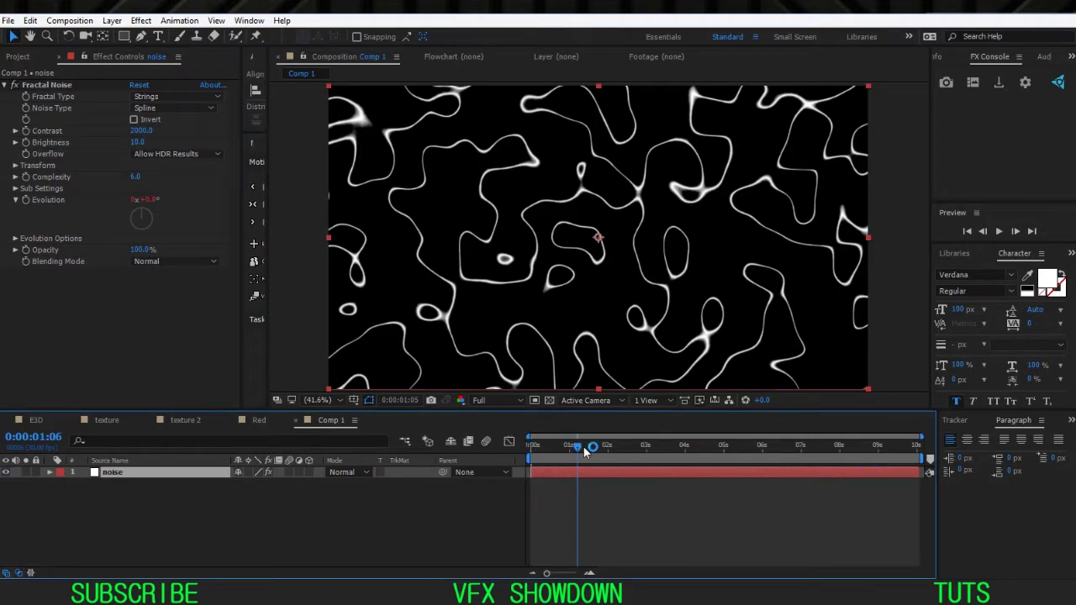
{"action": "scroll", "coordinate": [586, 295], "scroll_direction": "down", "scroll_amount": 2}
{"action": "left_click", "coordinate": [605, 447]}
{"action": "left_click_drag", "start_coordinate": [605, 446], "coordinate": [530, 452]}
{"action": "left_click", "coordinate": [311, 400]}
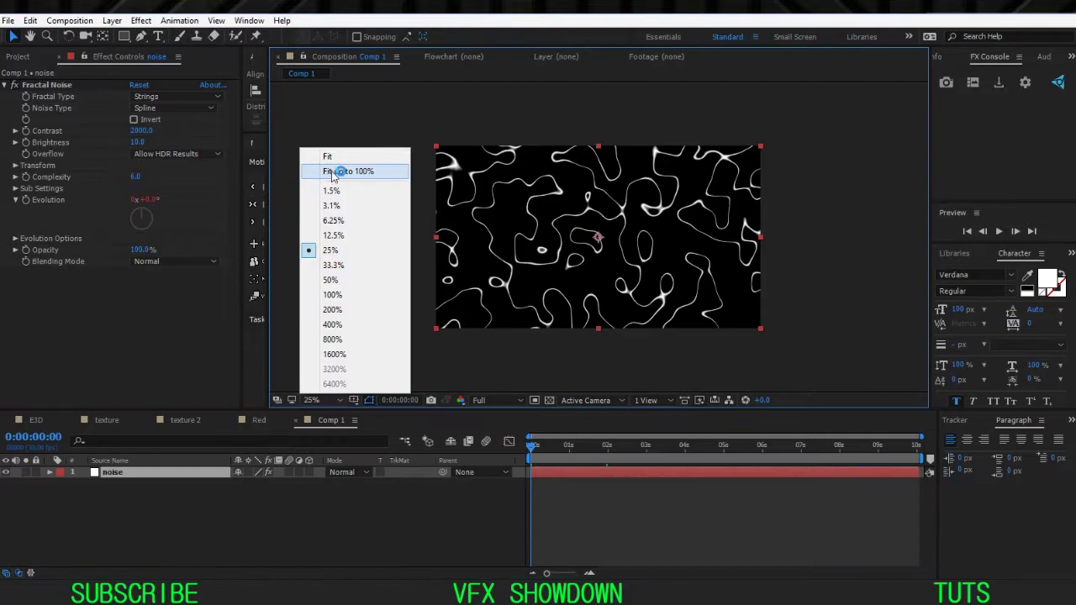
{"action": "left_click", "coordinate": [351, 171]}
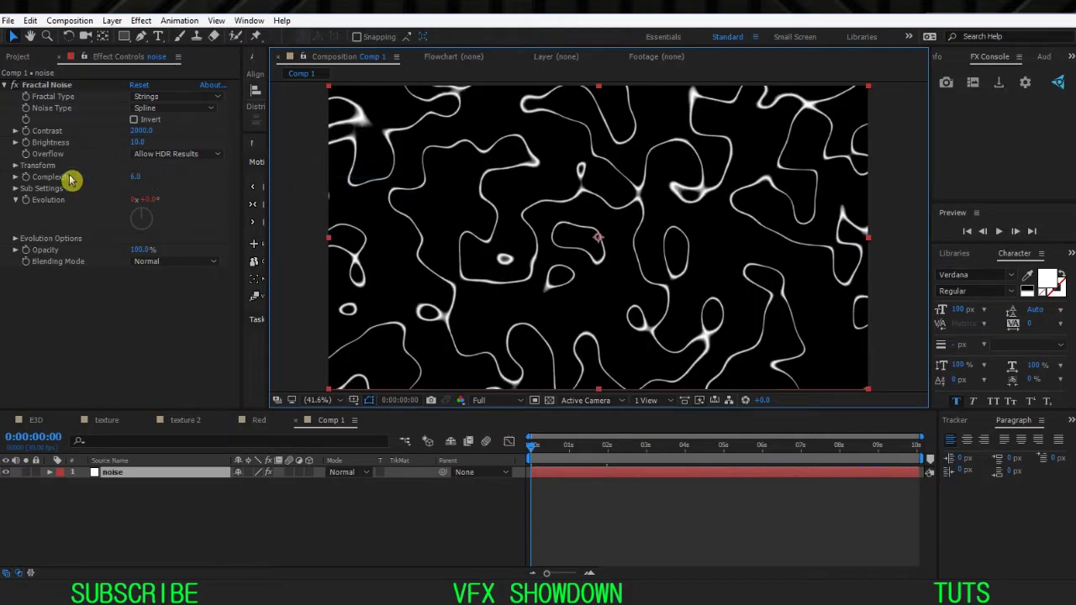
- Set the noise layer's Fractal Noise scale to 60 and the effect's blending mode to None
{"action": "left_click", "coordinate": [18, 168]}
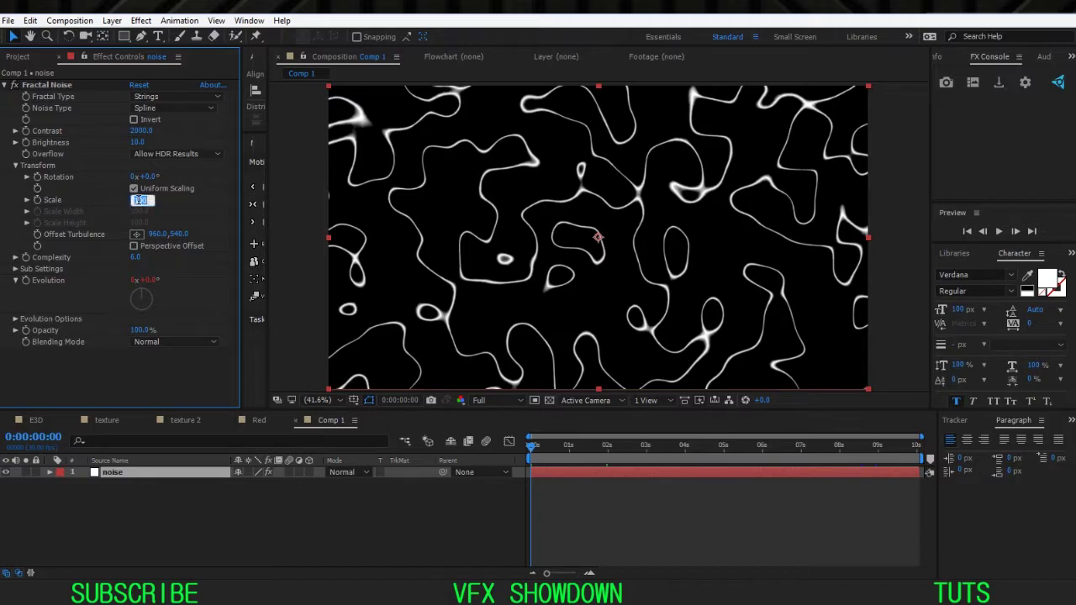
{"action": "key", "text": "Return"}
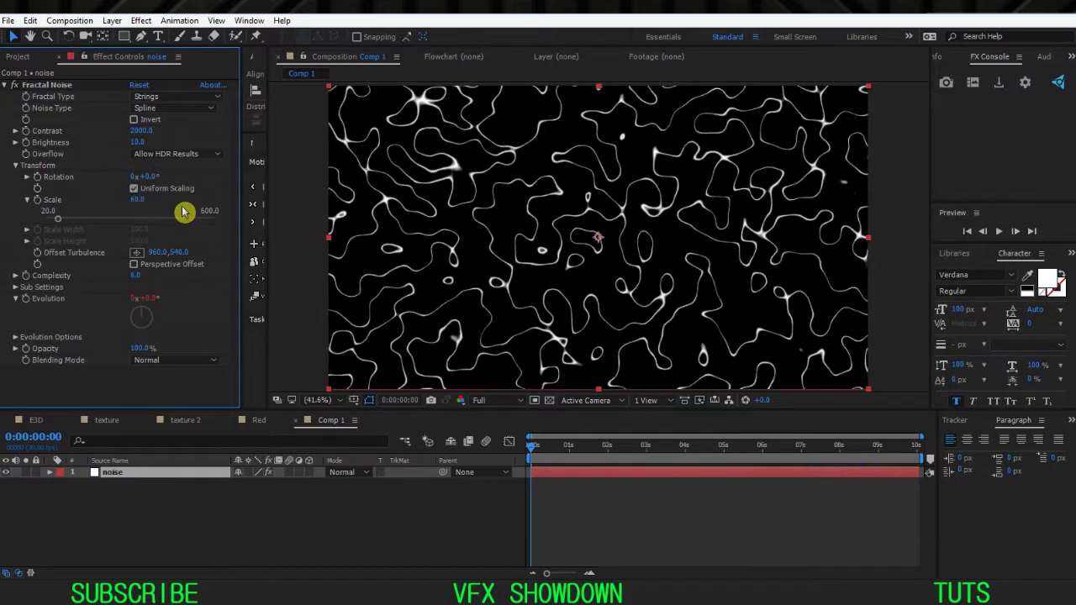
{"action": "left_click", "coordinate": [16, 167]}
{"action": "left_click", "coordinate": [210, 261]}
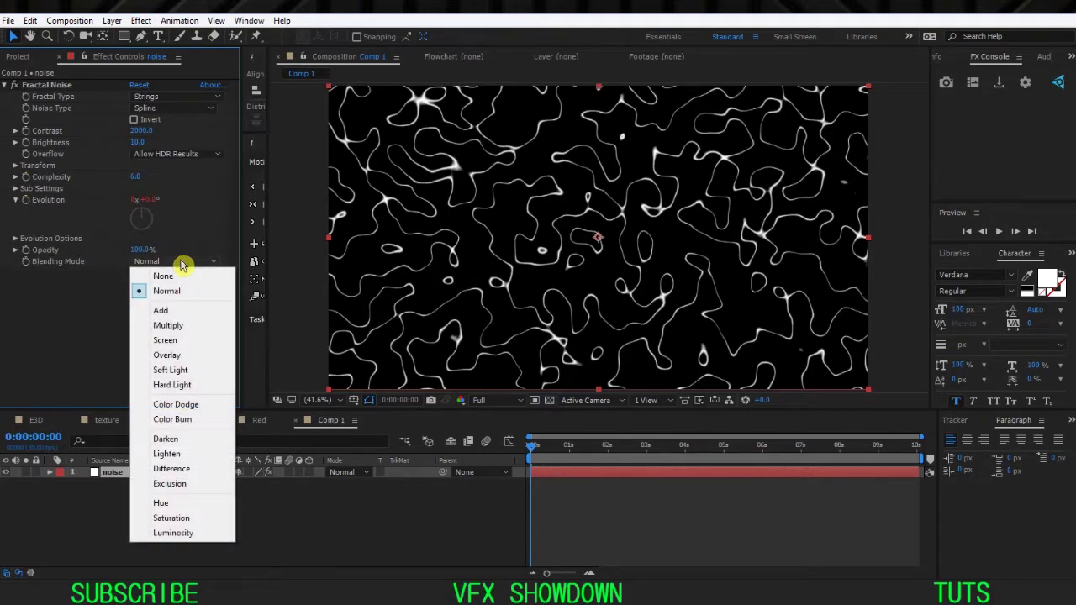
{"action": "left_click", "coordinate": [164, 277]}
{"action": "left_click", "coordinate": [255, 531]}
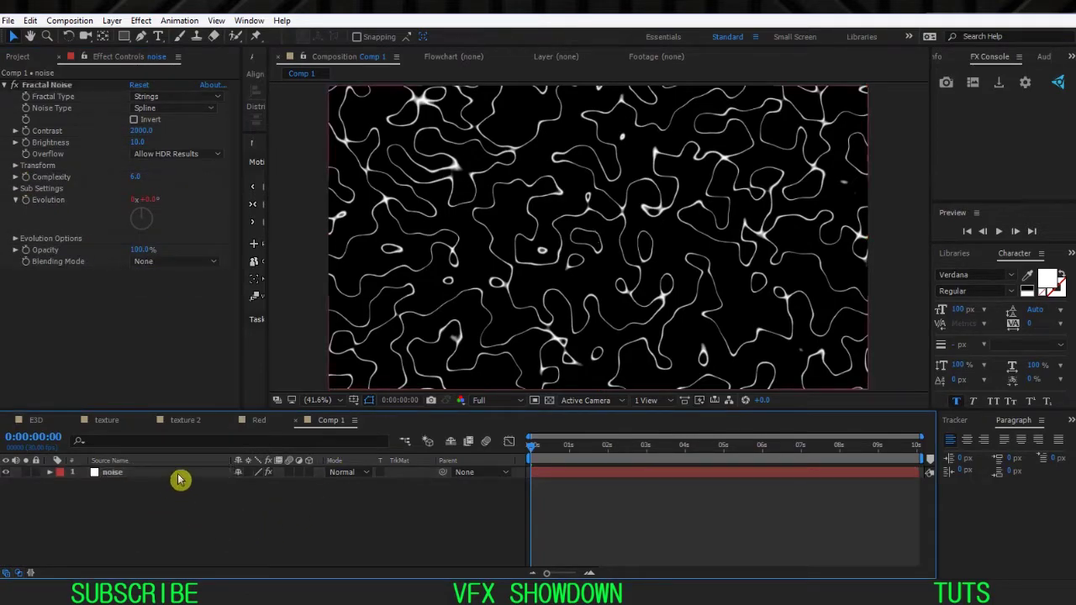
- Duplicate the noise layer and give the upper copy a purple label color
{"action": "left_click", "coordinate": [176, 476]}
{"action": "key", "text": "ctrl+d"}
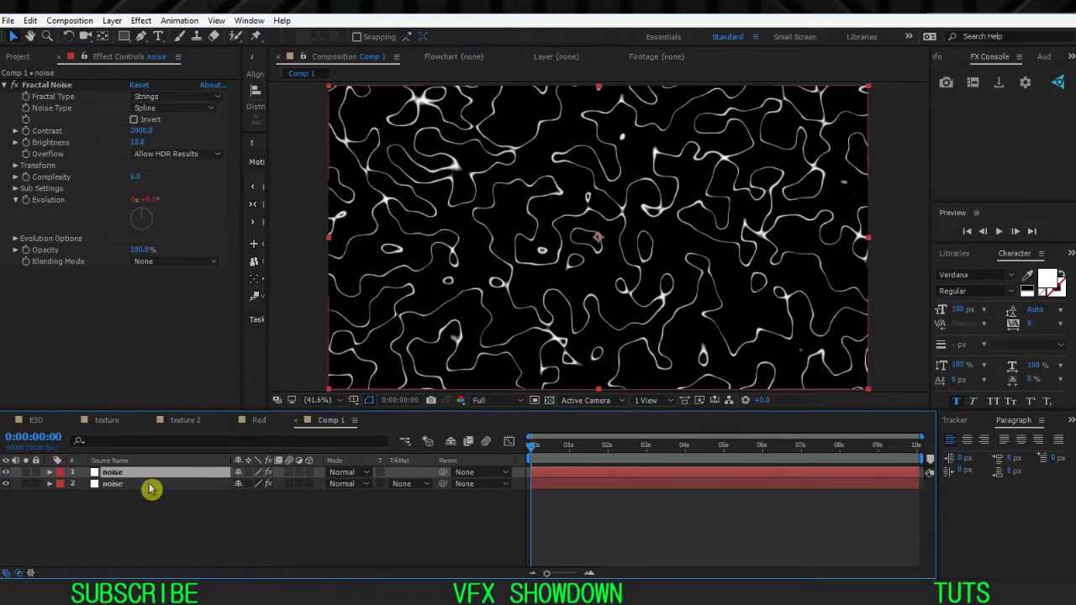
{"action": "left_click", "coordinate": [60, 471]}
{"action": "left_click", "coordinate": [168, 379]}
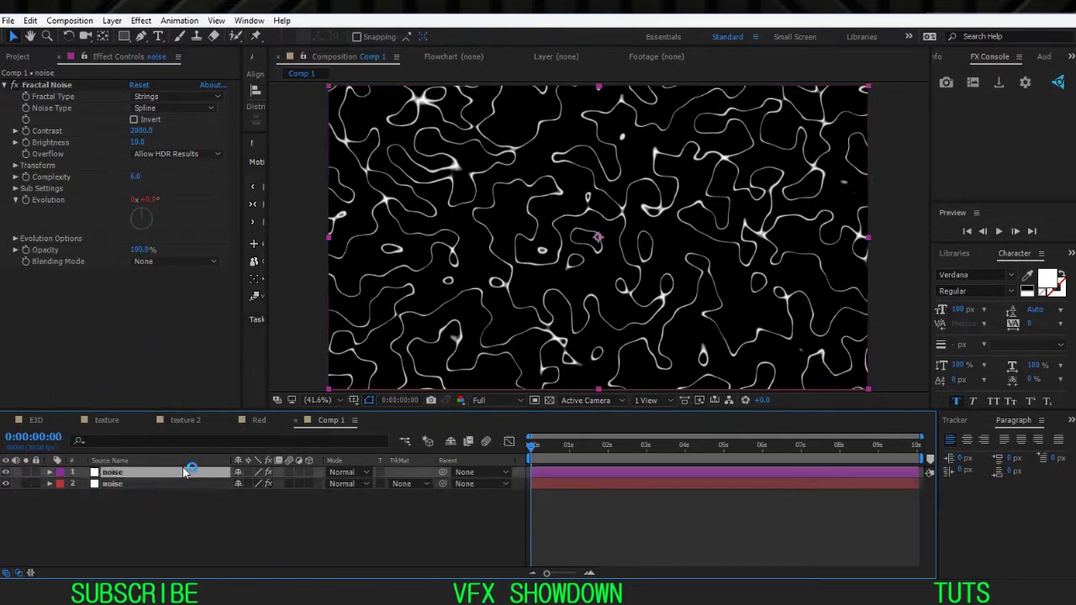
- Set the upper noise layer's Fractal Noise scale to 40 and the layer's blending mode to Add
{"action": "left_click", "coordinate": [15, 167]}
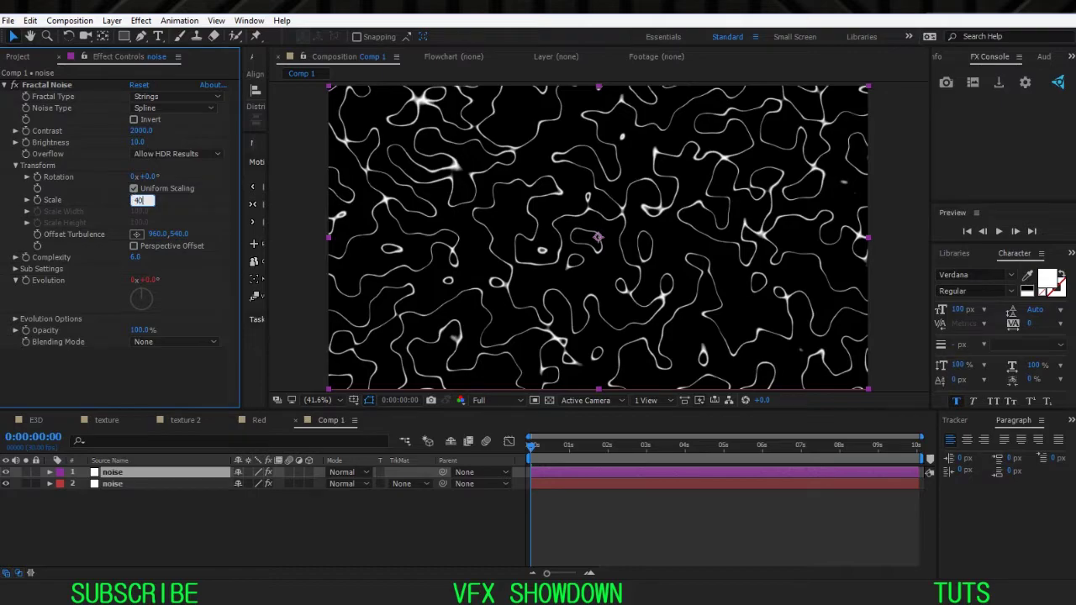
{"action": "key", "text": "Return"}
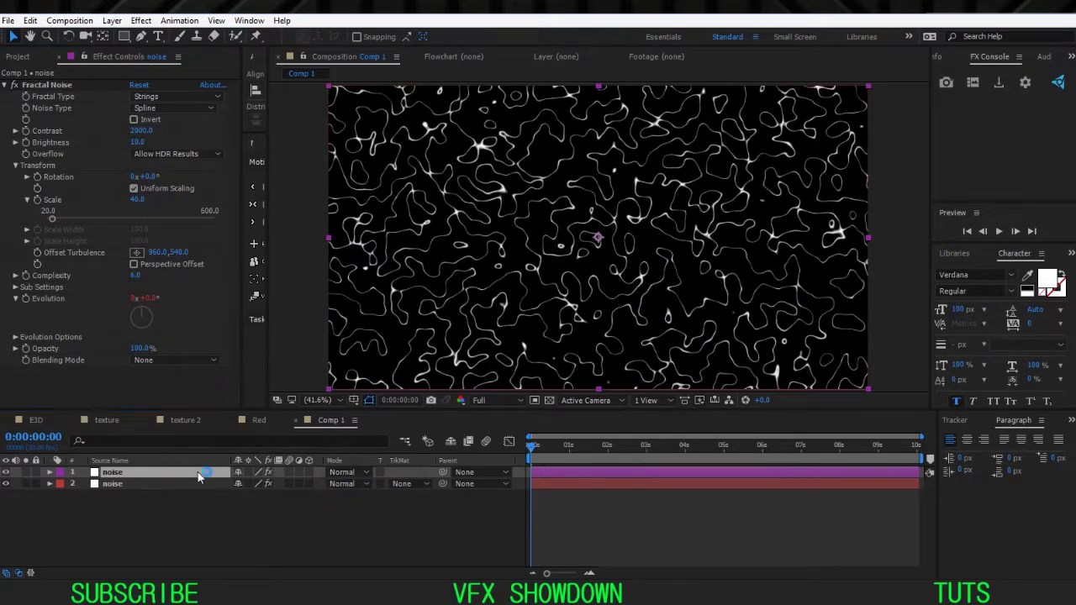
{"action": "left_click", "coordinate": [357, 472]}
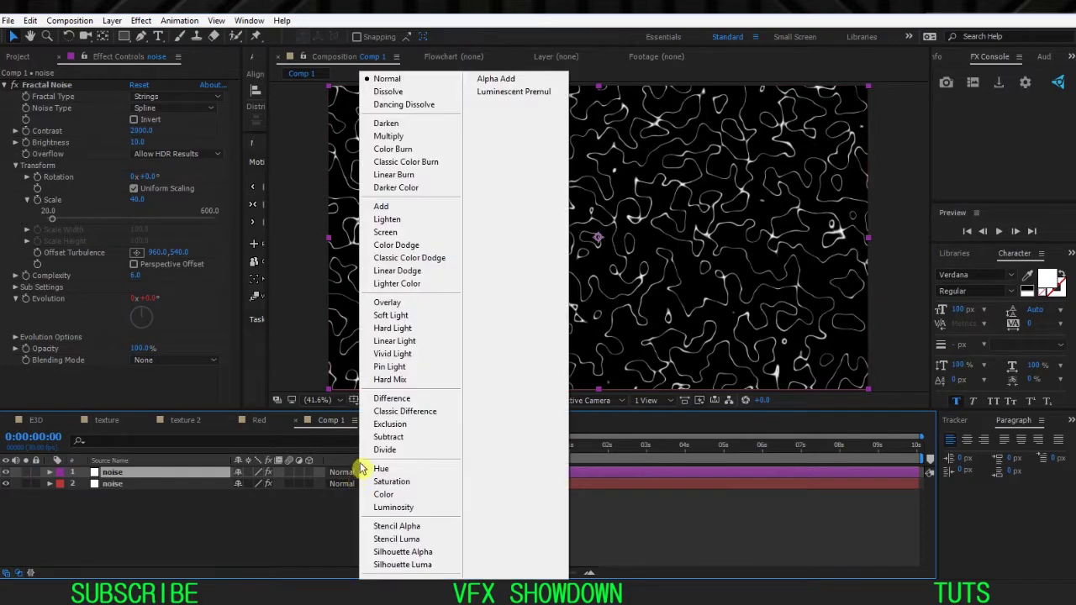
{"action": "left_click", "coordinate": [409, 208]}
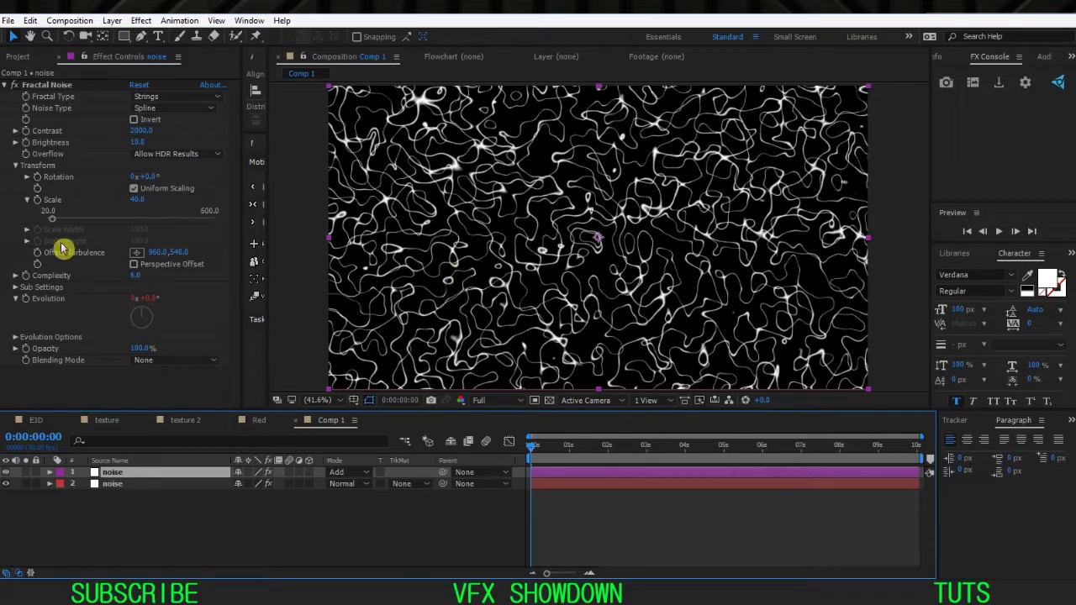
- Set the upper noise layer's Fractal Noise scale to 50 and preview the animation
{"action": "left_click", "coordinate": [135, 200]}
{"action": "type", "text": "5"}
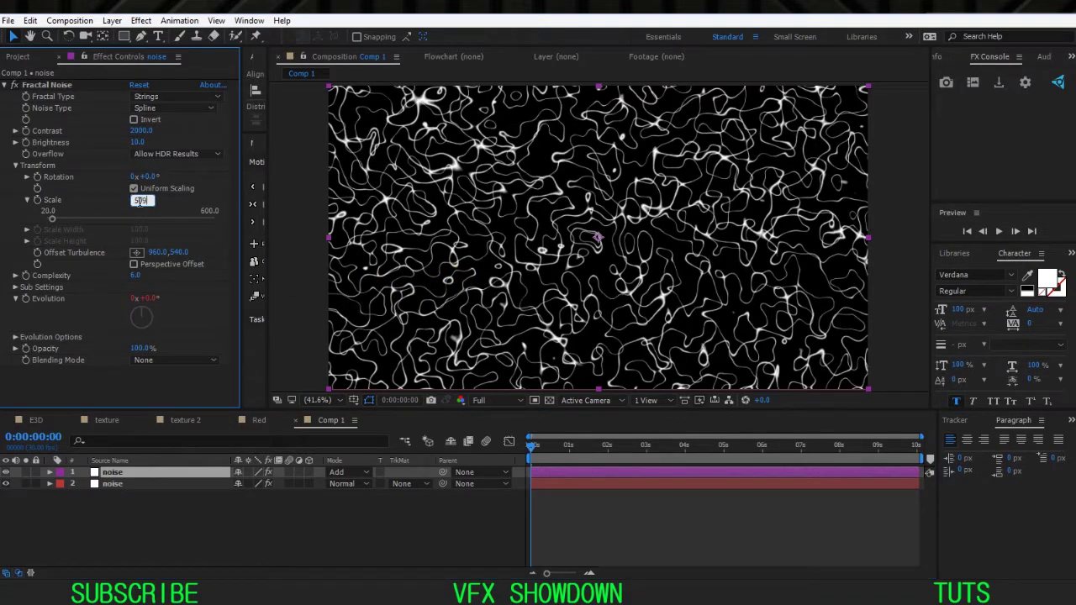
{"action": "type", "text": "0"}
{"action": "key", "text": "Return"}
{"action": "key", "text": "space"}
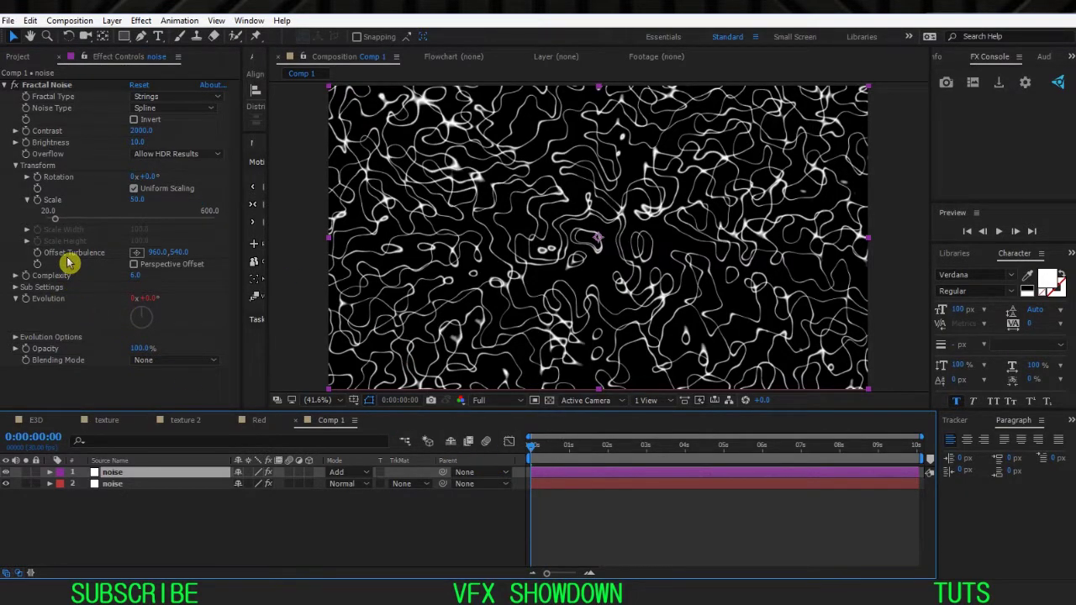
- Shift the upper noise layer's Offset Turbulence to 1140, 1070 and scrub forward to check the pattern at about 1:13
{"action": "left_click_drag", "start_coordinate": [182, 255], "coordinate": [526, 267]}
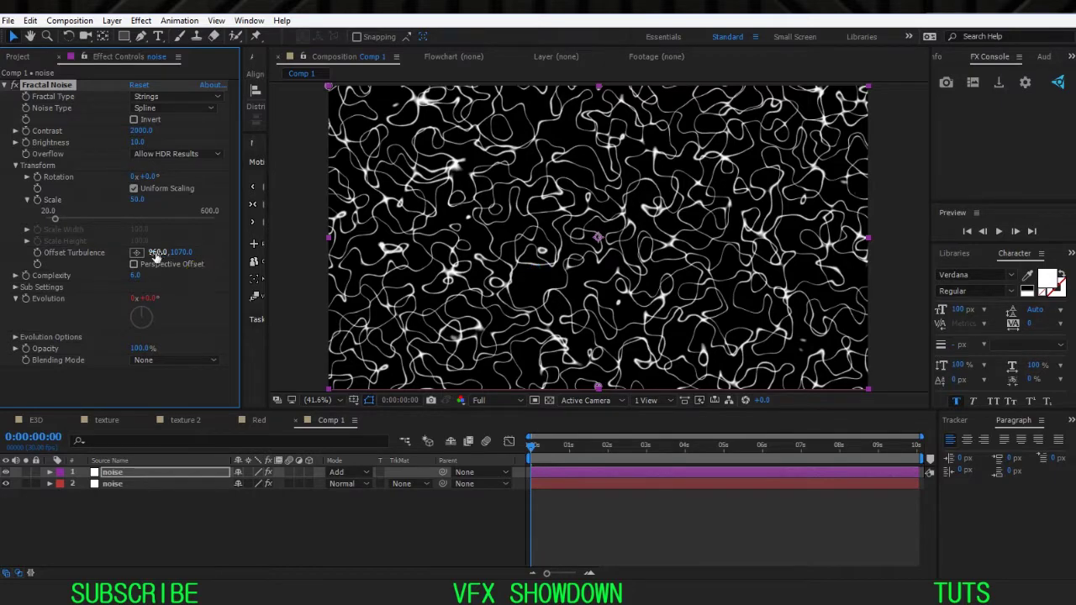
{"action": "left_click_drag", "start_coordinate": [160, 254], "coordinate": [293, 262]}
{"action": "left_click_drag", "start_coordinate": [560, 448], "coordinate": [586, 449]}
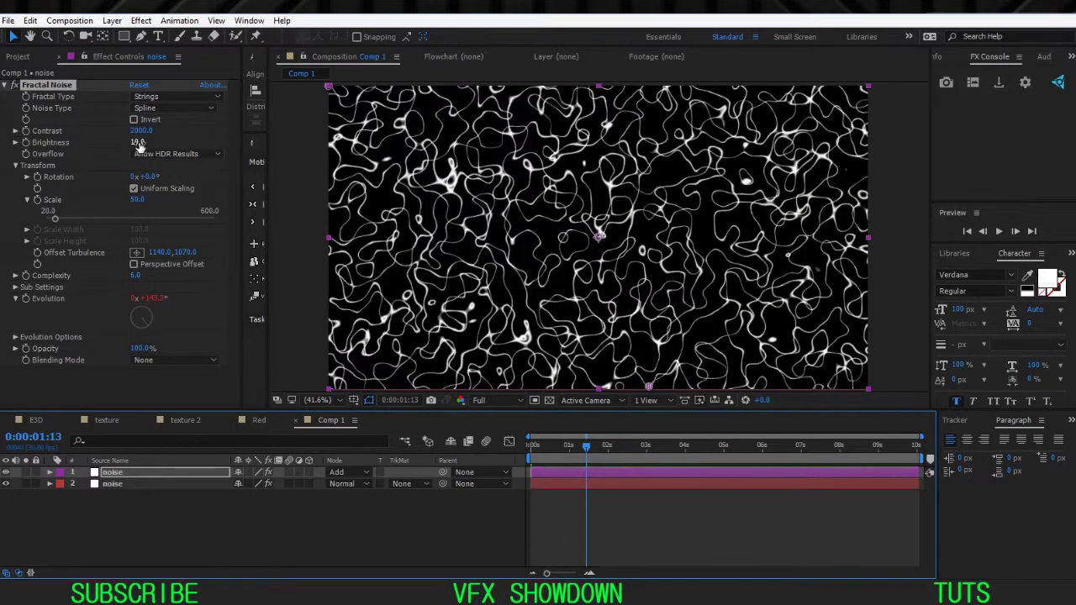
- Set the upper noise layer's Fractal Noise brightness to 1 and contrast to 1905, soloing the layer to judge the lines
{"action": "left_click", "coordinate": [139, 143]}
{"action": "type", "text": "5"}
{"action": "key", "text": "Return"}
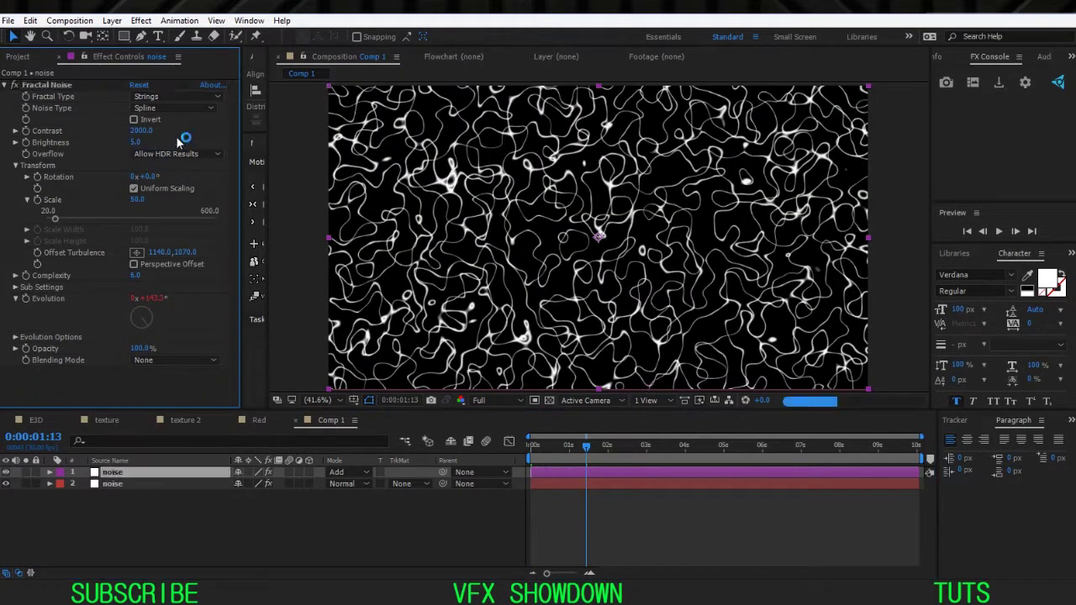
{"action": "left_click", "coordinate": [35, 472]}
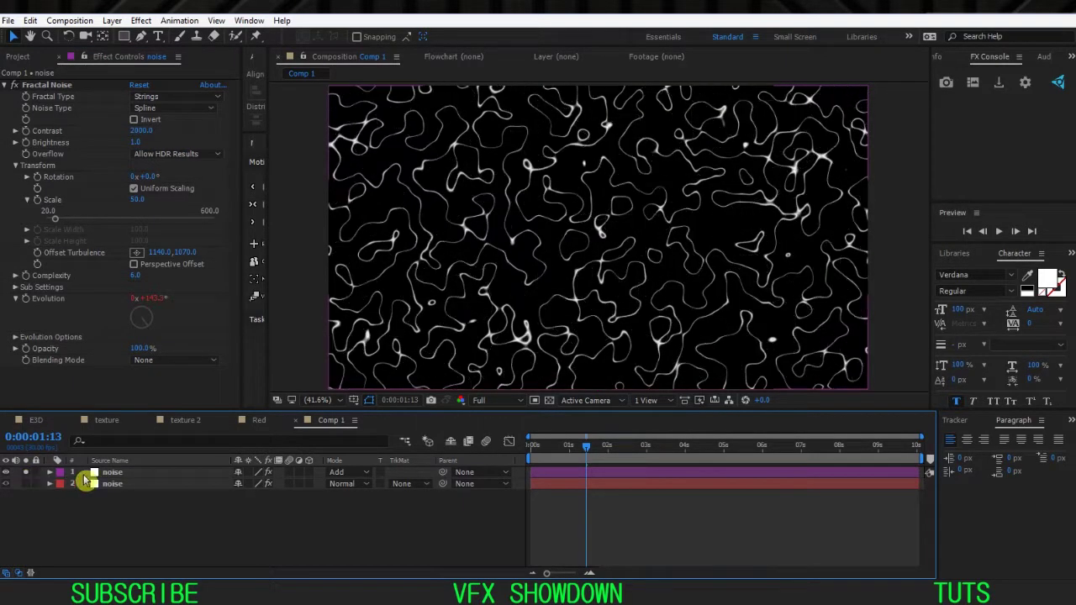
{"action": "left_click", "coordinate": [112, 472]}
{"action": "left_click_drag", "start_coordinate": [133, 133], "coordinate": [74, 141]}
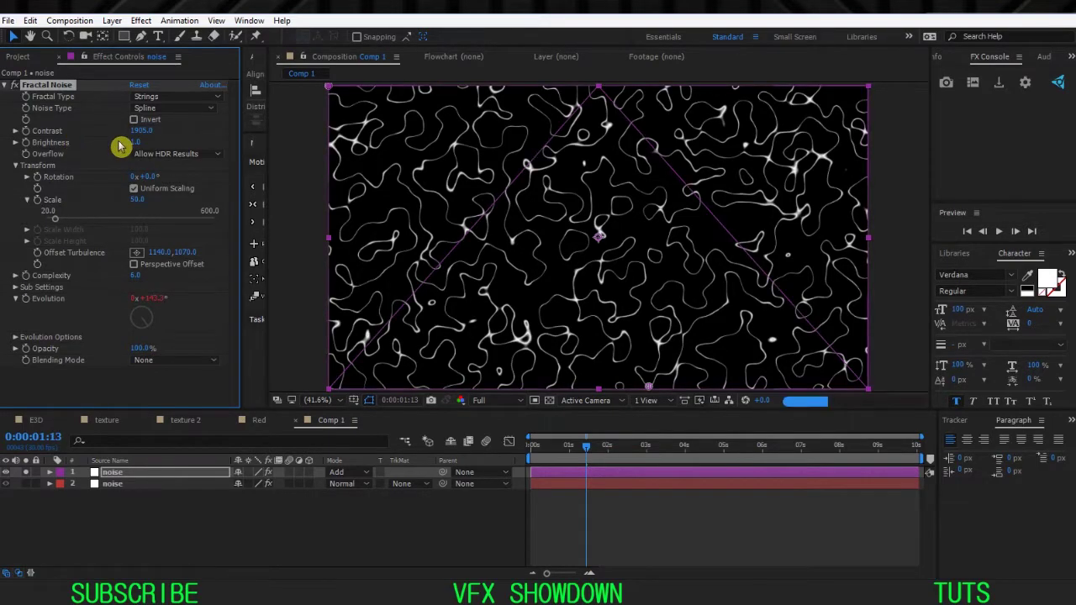
- Unsolo the upper noise layer and give both noise layers the same peach label color
{"action": "left_click", "coordinate": [149, 543]}
{"action": "left_click", "coordinate": [180, 482]}
{"action": "left_click", "coordinate": [182, 473]}
{"action": "left_click", "coordinate": [175, 510]}
{"action": "left_click_drag", "start_coordinate": [172, 509], "coordinate": [193, 475]}
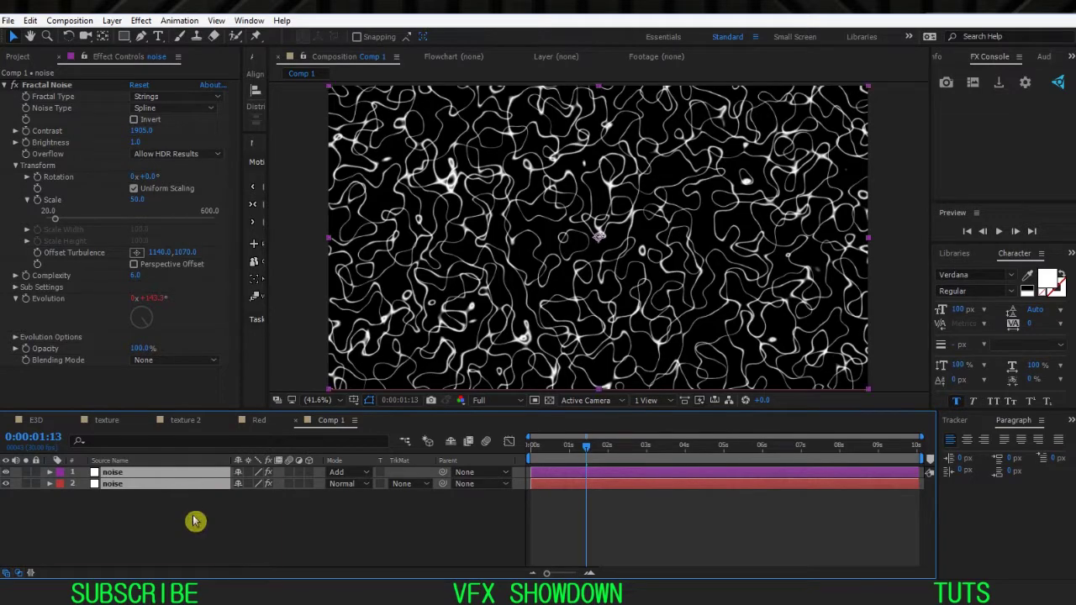
{"action": "left_click", "coordinate": [61, 484]}
{"action": "left_click", "coordinate": [89, 332]}
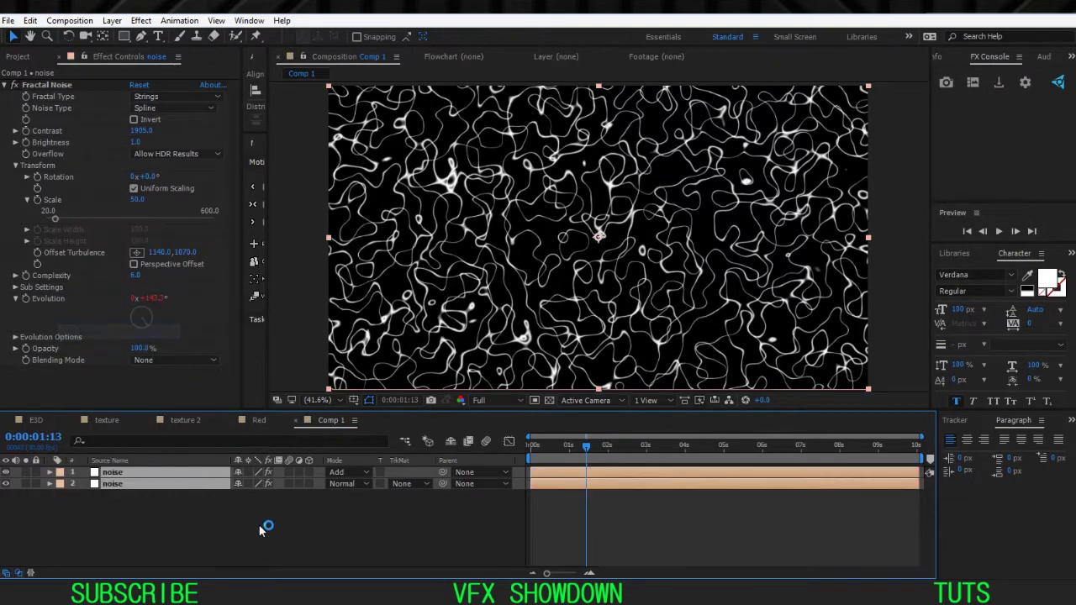
{"action": "left_click", "coordinate": [340, 563]}
- Scrub through the start of the combined noise animation and return the playhead to the first frame
{"action": "left_click_drag", "start_coordinate": [584, 454], "coordinate": [547, 454]}
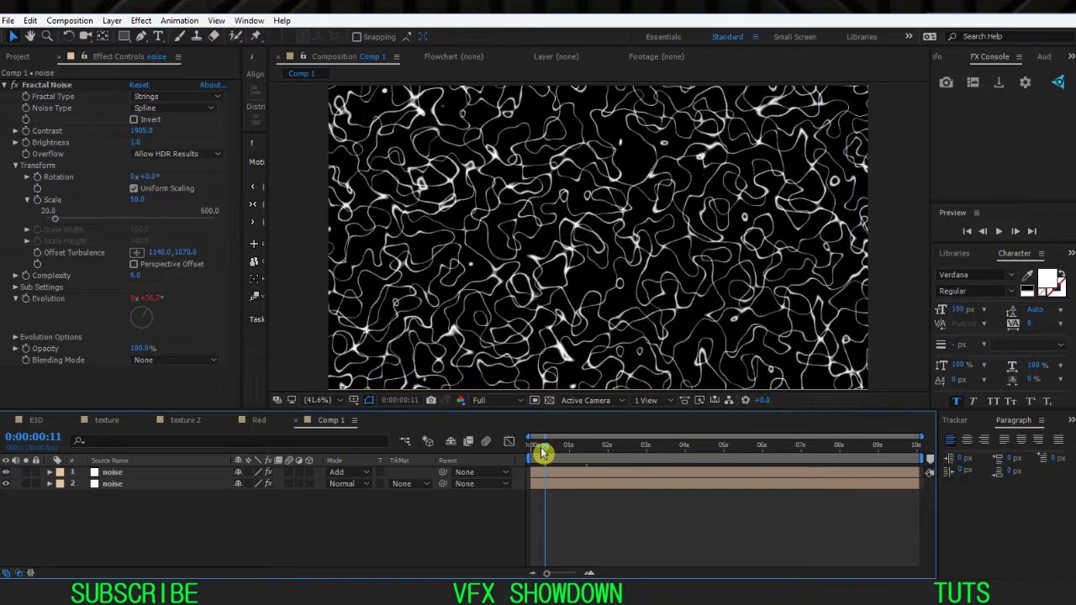
{"action": "left_click_drag", "start_coordinate": [543, 454], "coordinate": [446, 502]}
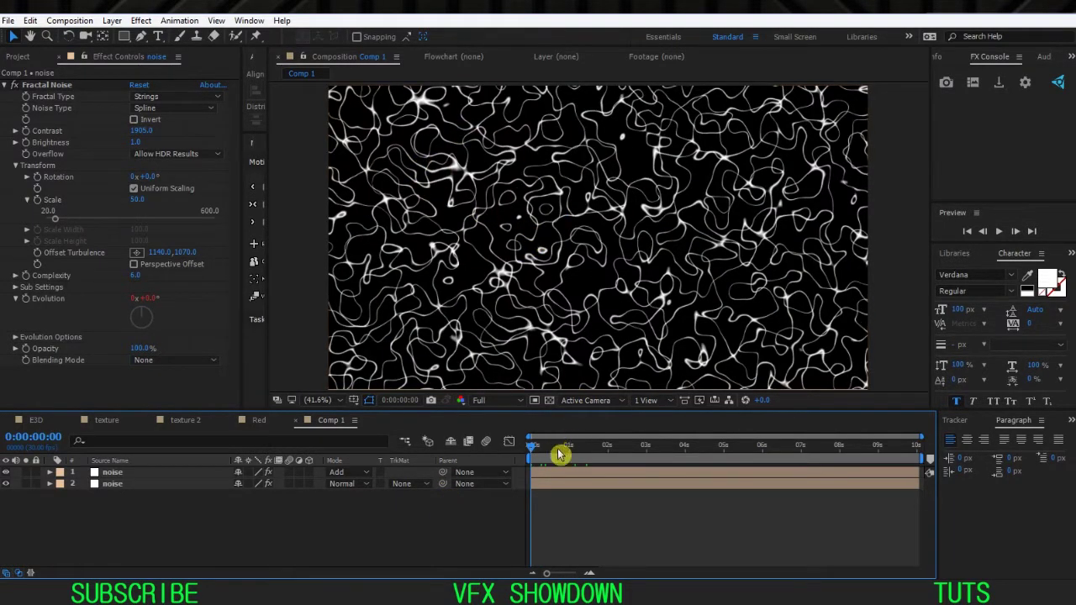
{"action": "left_click_drag", "start_coordinate": [560, 453], "coordinate": [568, 455]}
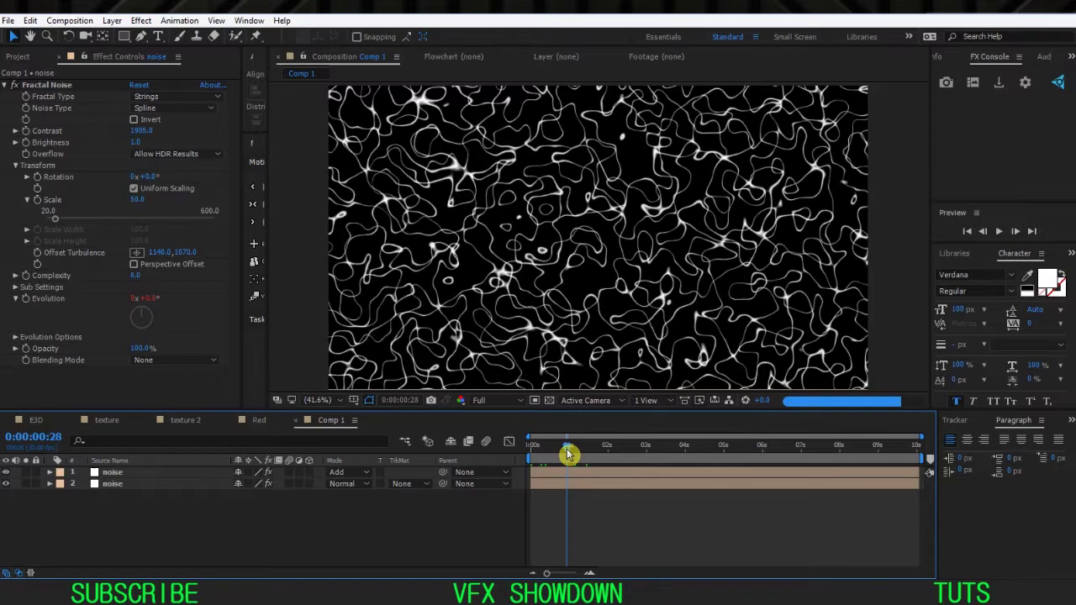
{"action": "left_click_drag", "start_coordinate": [588, 446], "coordinate": [440, 471]}
- Add an adjustment layer above the two noise layers and rename it diplace
{"action": "right_click", "coordinate": [228, 510]}
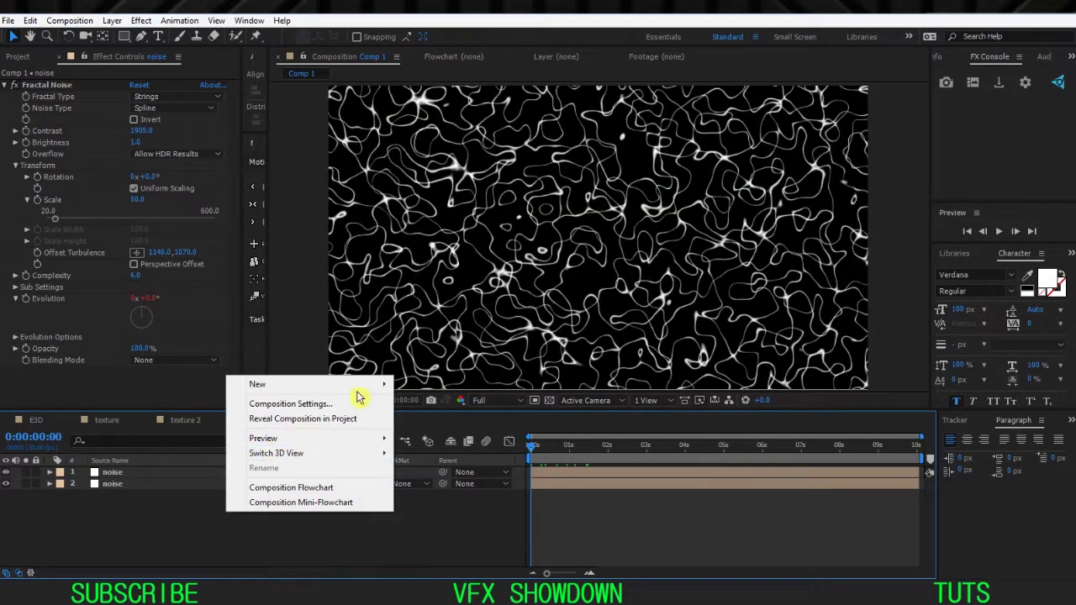
{"action": "mouse_move", "coordinate": [362, 385]}
{"action": "left_click", "coordinate": [444, 493]}
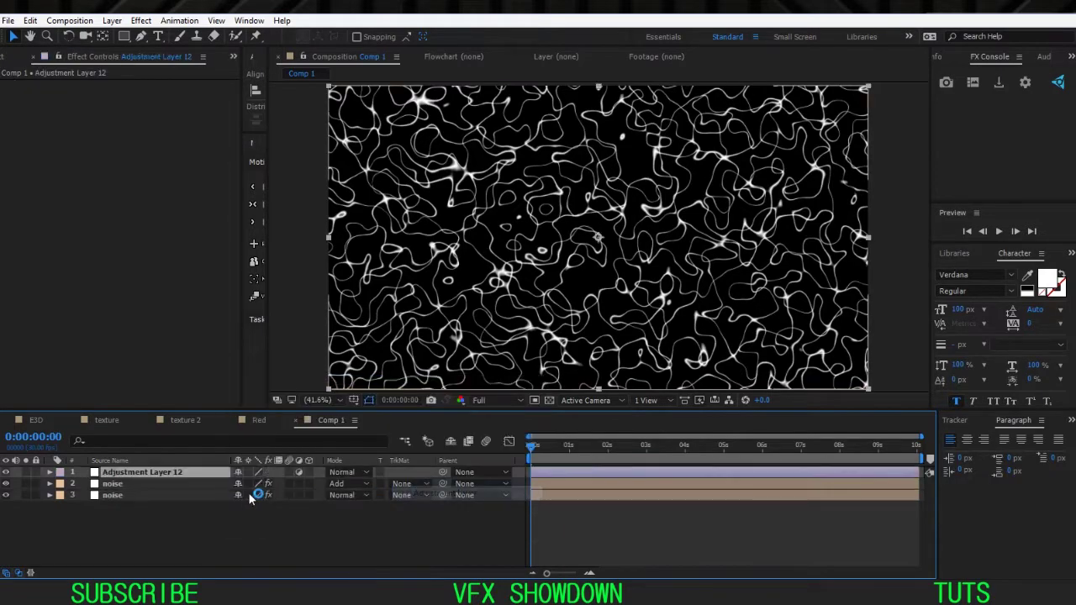
{"action": "key", "text": "Return"}
{"action": "type", "text": "diplac"}
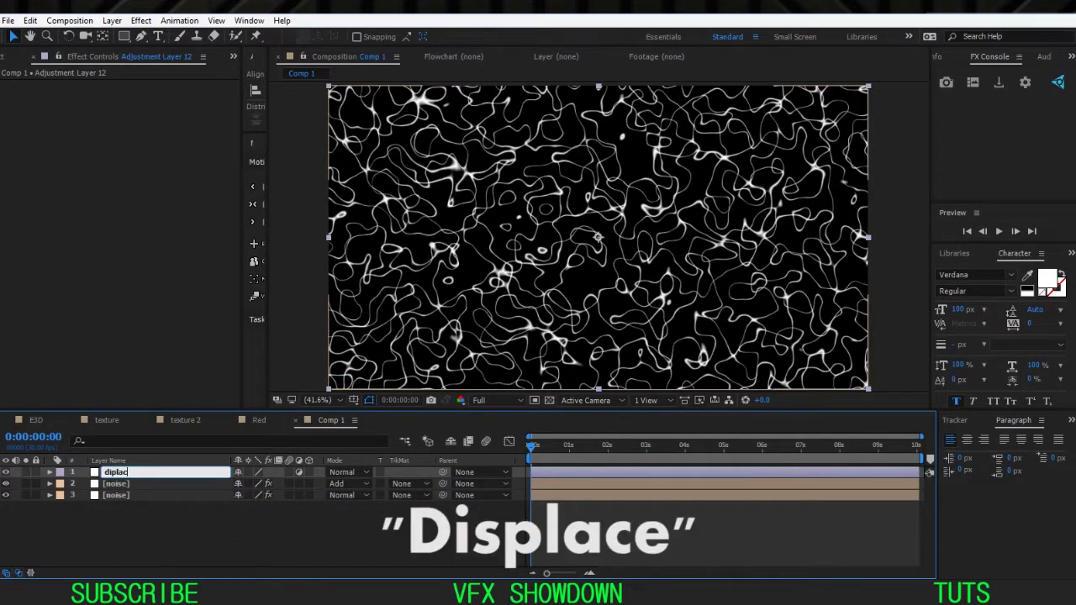
{"action": "type", "text": "e"}
{"action": "key", "text": "Return"}
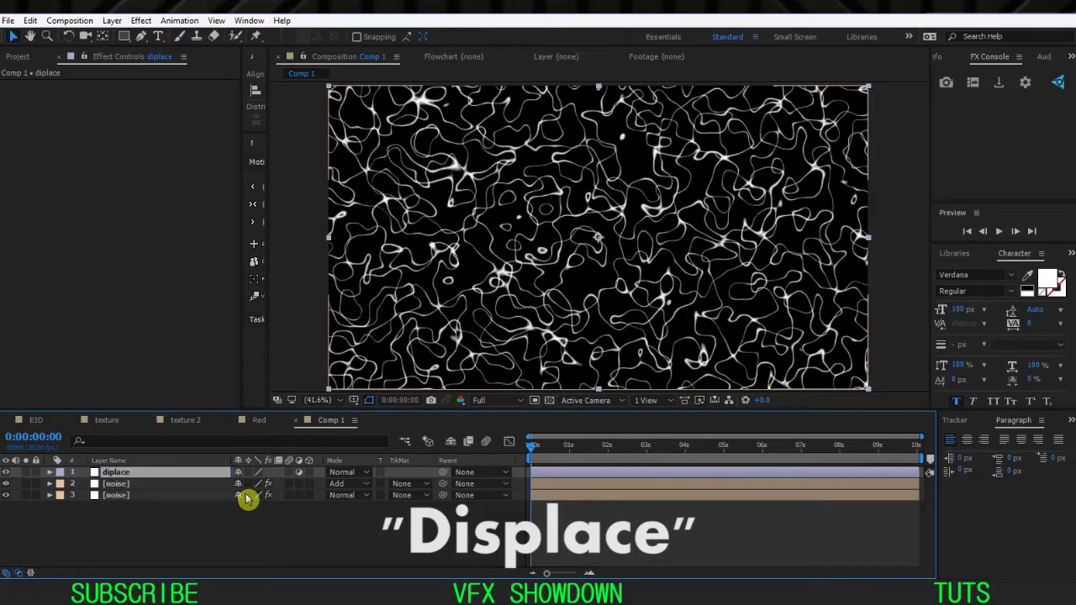
- Apply the Turbulent Displace effect to the adjustment layer and set its displacement type to Cross Displacement
{"action": "key", "text": "ctrl+space"}
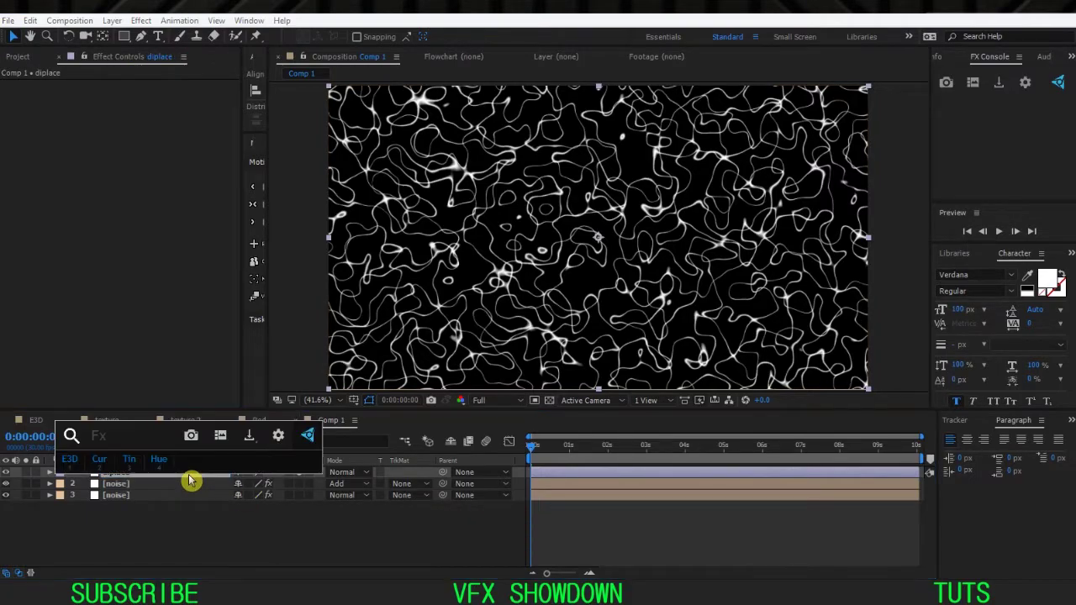
{"action": "type", "text": "tur"}
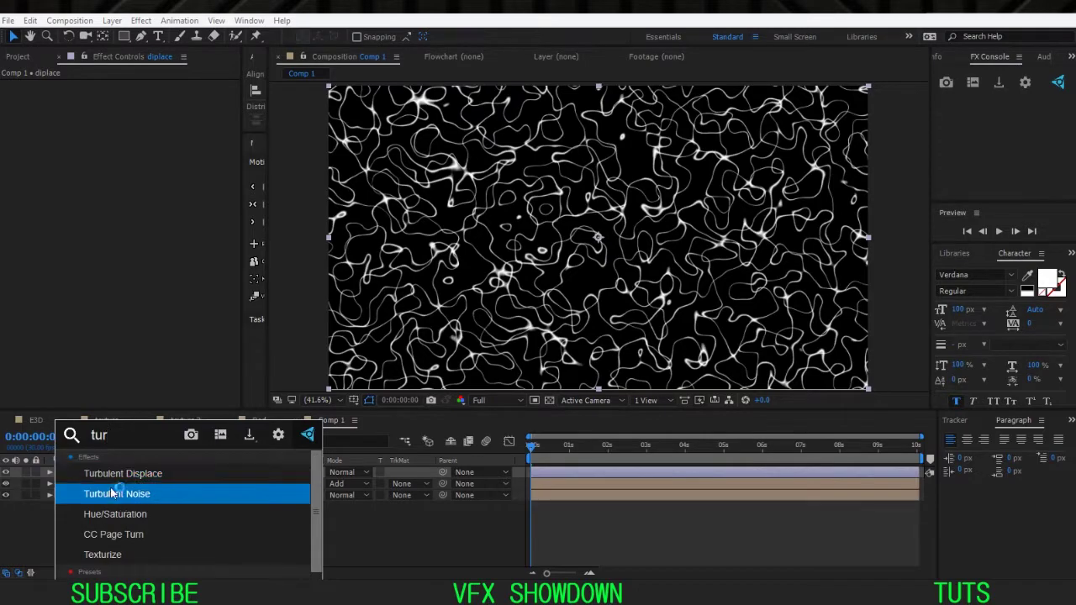
{"action": "left_click", "coordinate": [141, 481]}
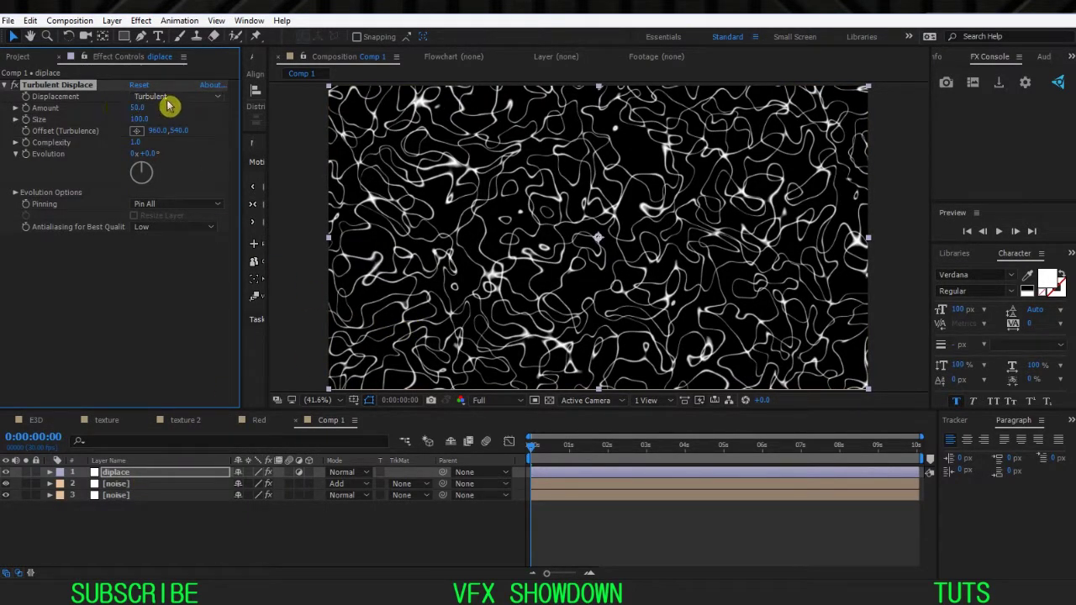
{"action": "left_click", "coordinate": [173, 99]}
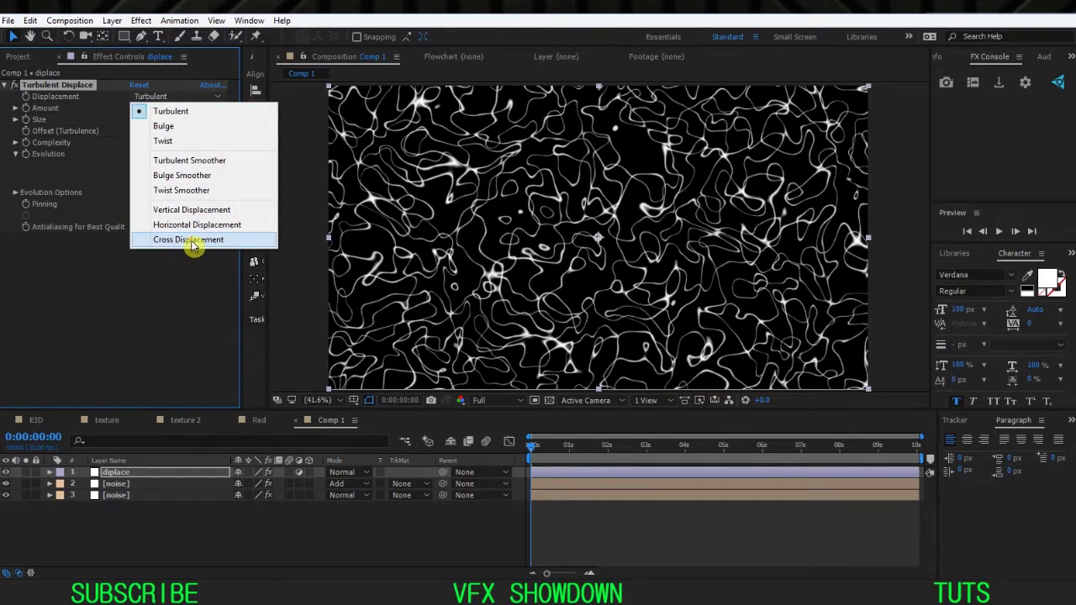
{"action": "left_click", "coordinate": [192, 242]}
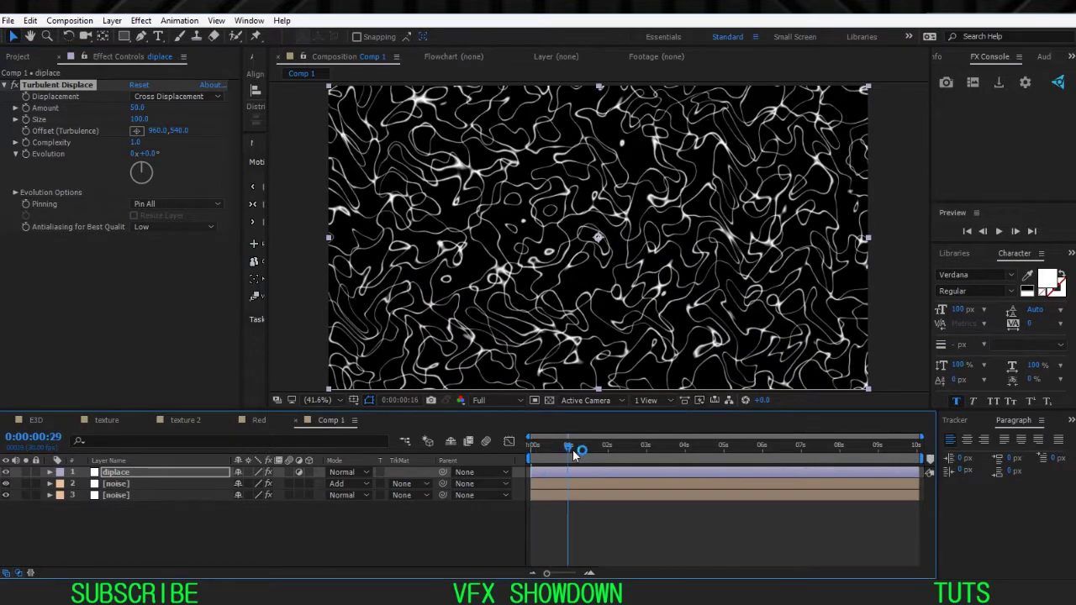
- Animate the Turbulent Displace Evolution with the expression time*50, preview it briefly, and collapse the displacement layer's properties
{"action": "left_click", "coordinate": [27, 157], "text": "alt"}
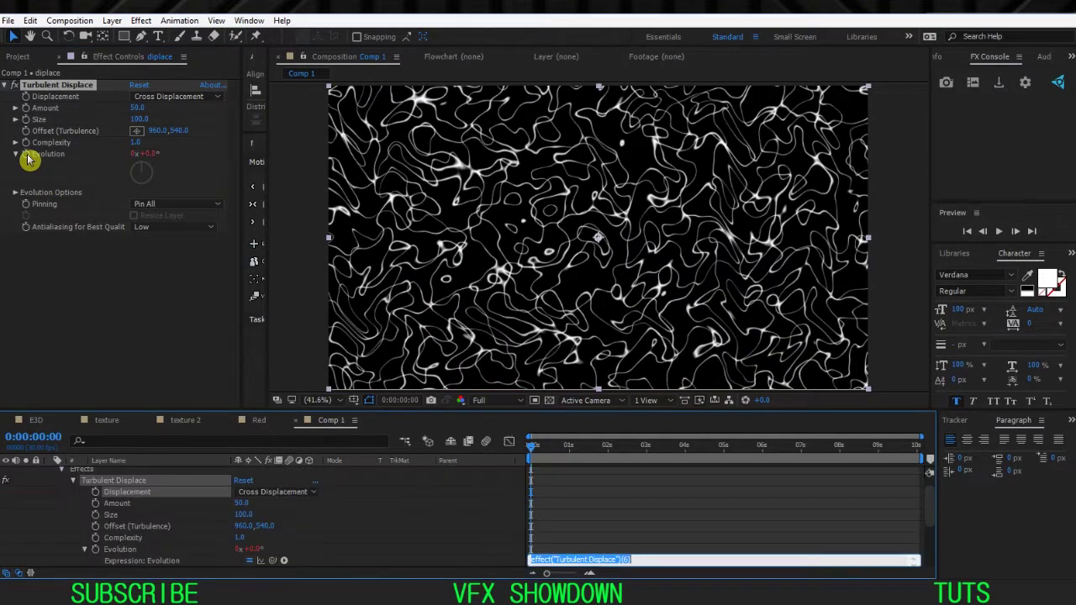
{"action": "type", "text": "time*50"}
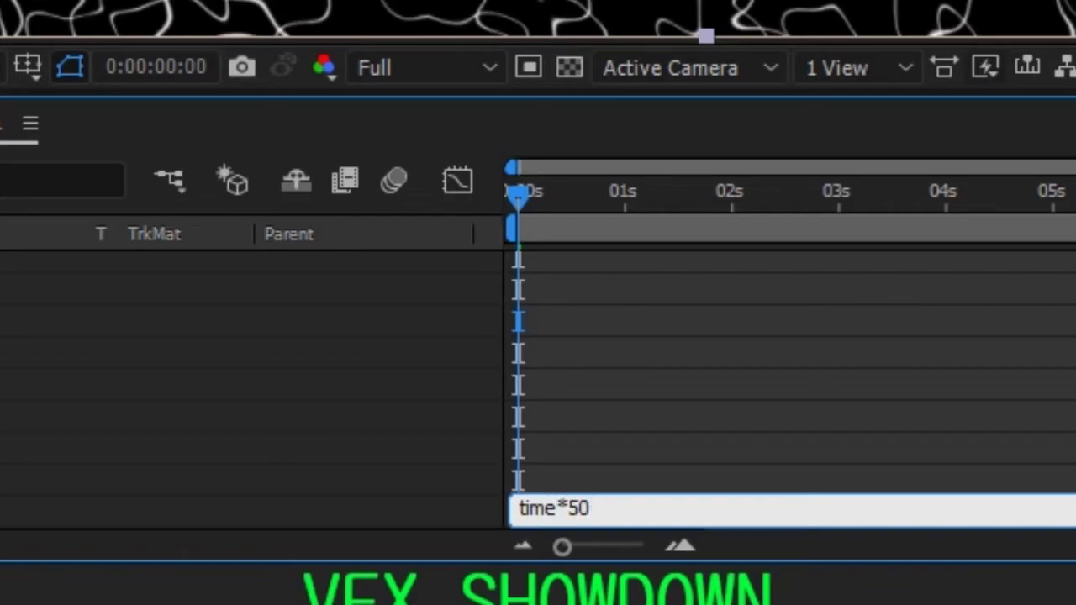
{"action": "key", "text": "KP_Enter"}
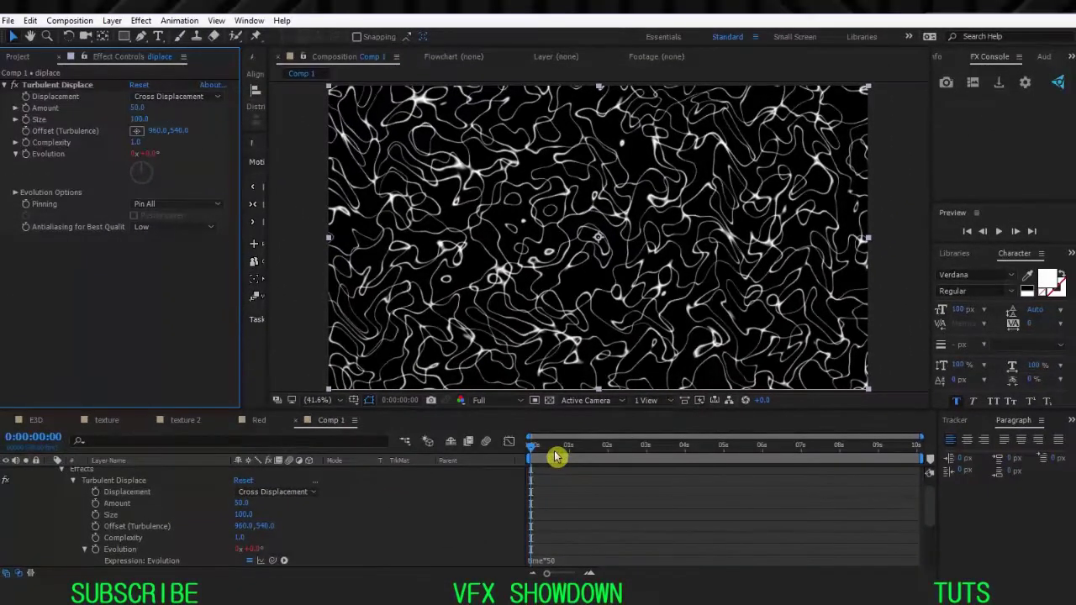
{"action": "left_click", "coordinate": [582, 194]}
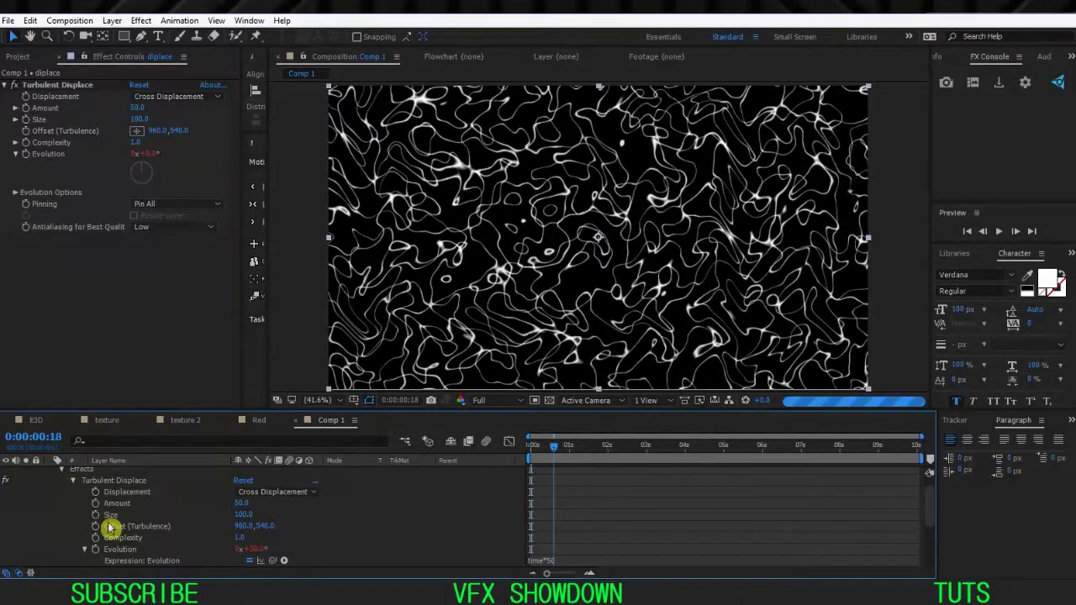
{"action": "key", "text": "space"}
{"action": "scroll", "coordinate": [74, 513], "scroll_direction": "up", "scroll_amount": 1}
{"action": "left_click", "coordinate": [61, 485]}
{"action": "left_click", "coordinate": [49, 472]}
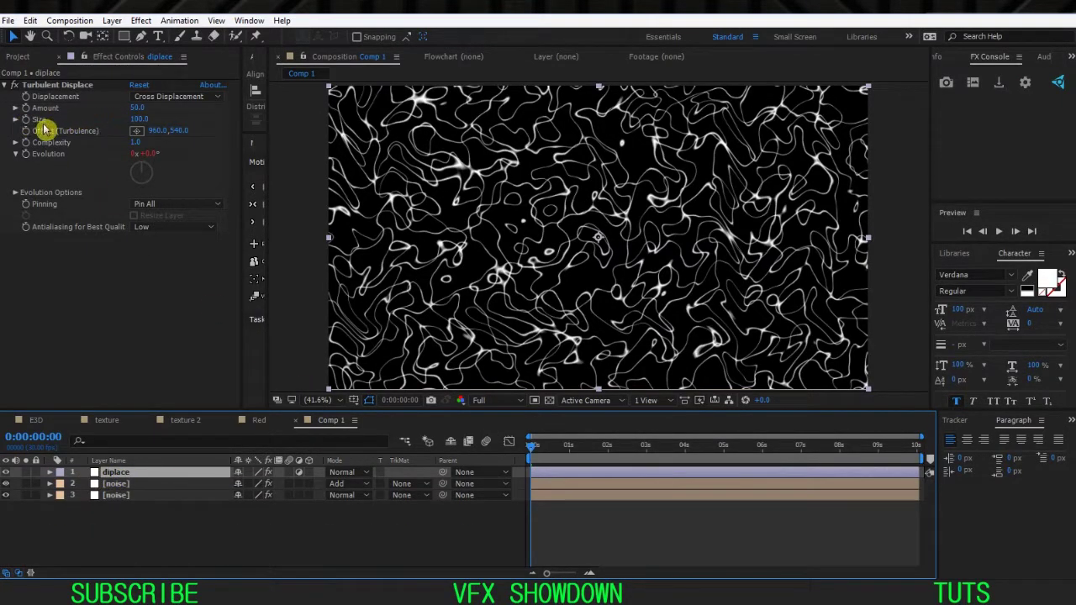
- Set the Turbulent Displace size to 300 and amount to 40, then check frames up to about 2.5 seconds
{"action": "left_click", "coordinate": [141, 120]}
{"action": "left_click", "coordinate": [141, 119]}
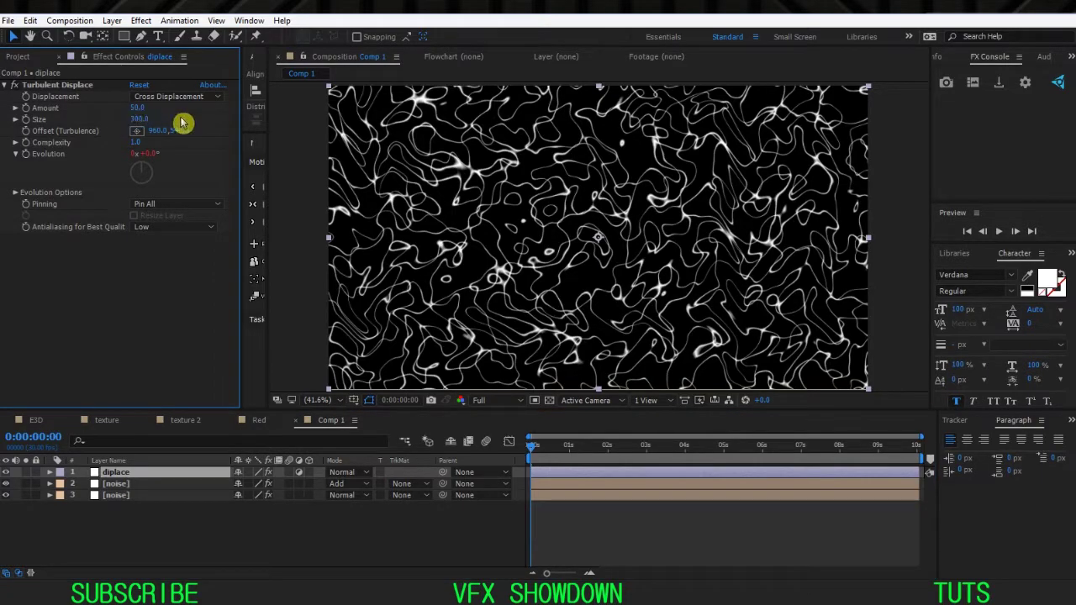
{"action": "left_click", "coordinate": [182, 123]}
{"action": "left_click", "coordinate": [135, 110]}
{"action": "type", "text": "40"}
{"action": "key", "text": "Return"}
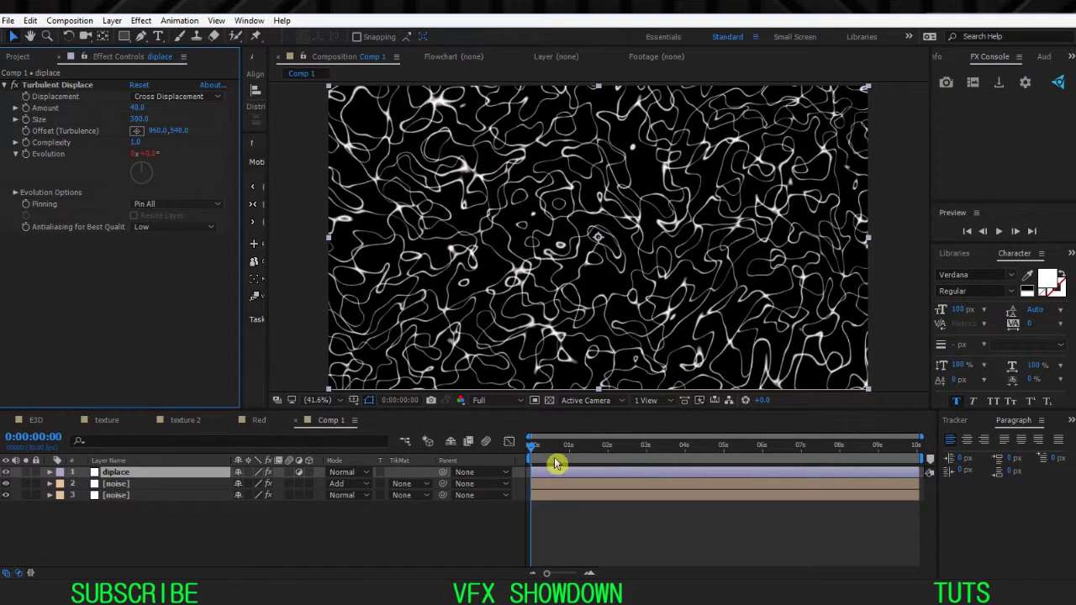
{"action": "left_click", "coordinate": [576, 455]}
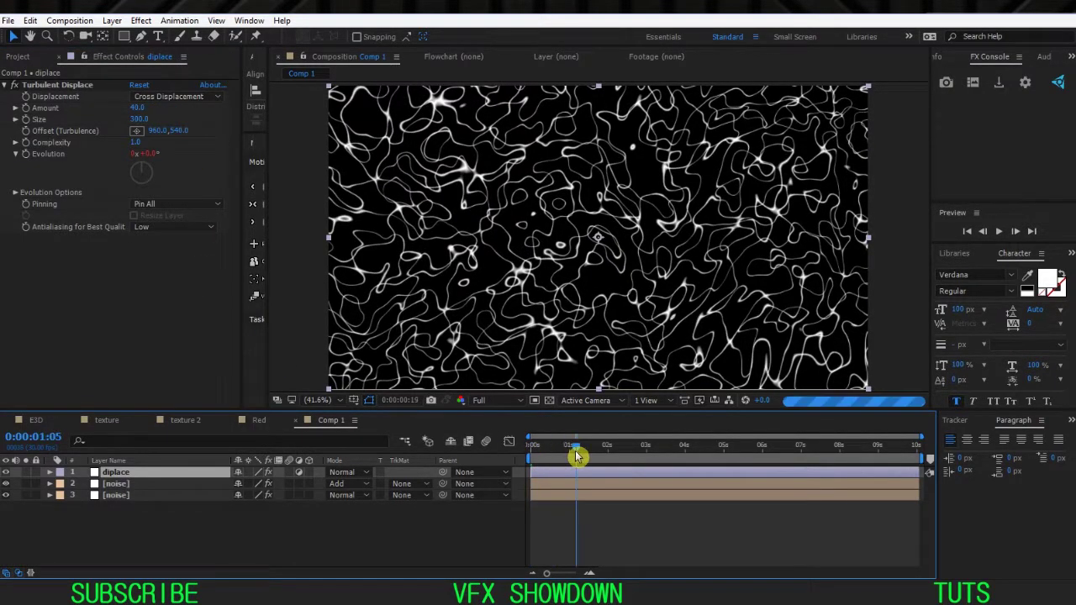
{"action": "left_click", "coordinate": [629, 457]}
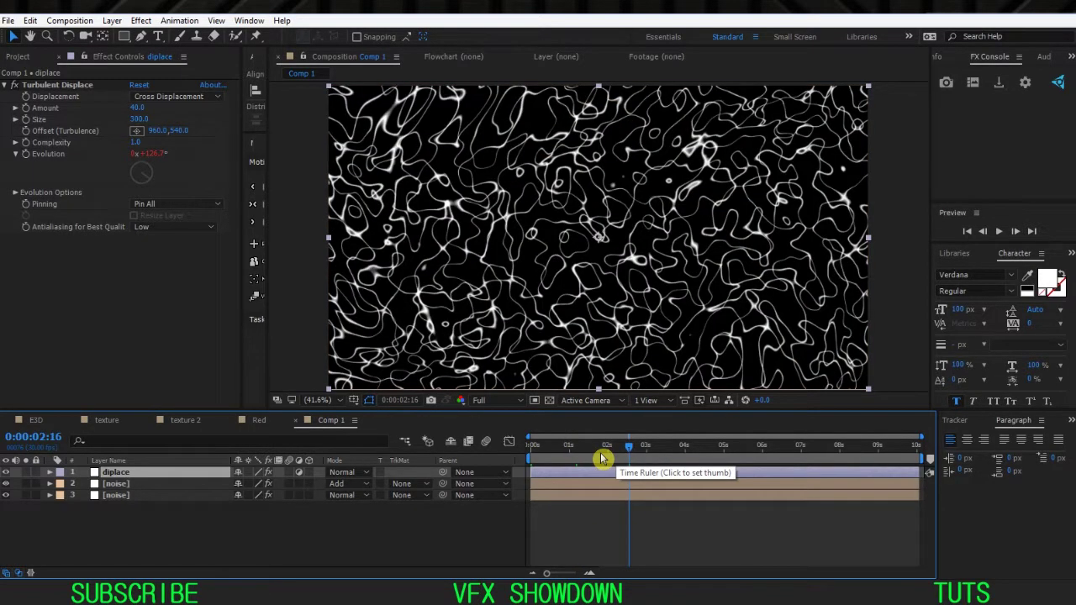
- Set the Turbulent Displace size to 400 and check the distortion at several points of the animation
{"action": "left_click", "coordinate": [137, 119]}
{"action": "type", "text": "400"}
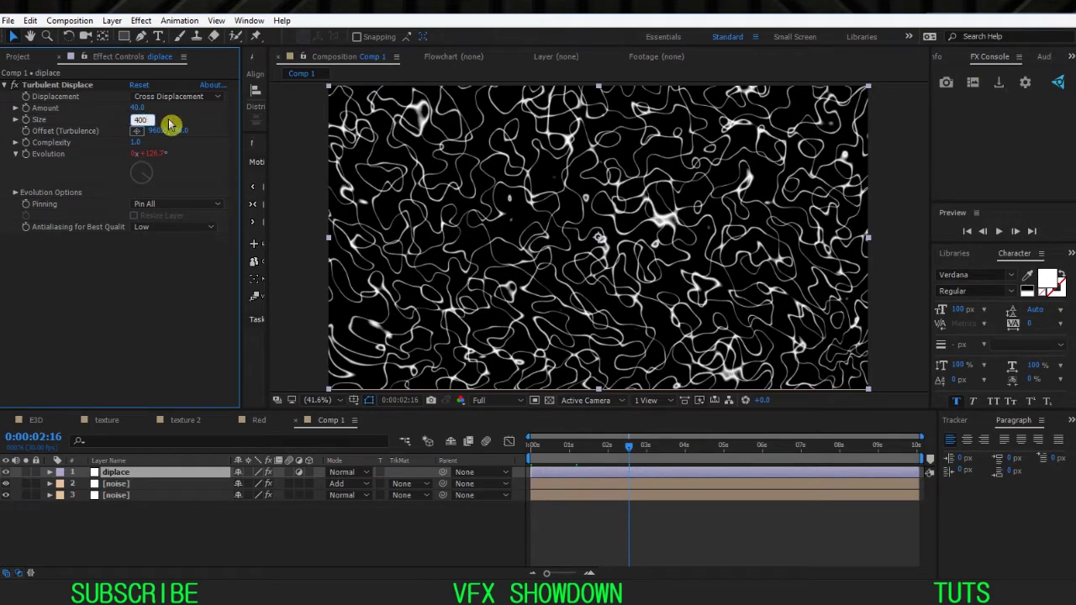
{"action": "left_click", "coordinate": [712, 447]}
{"action": "left_click", "coordinate": [661, 447]}
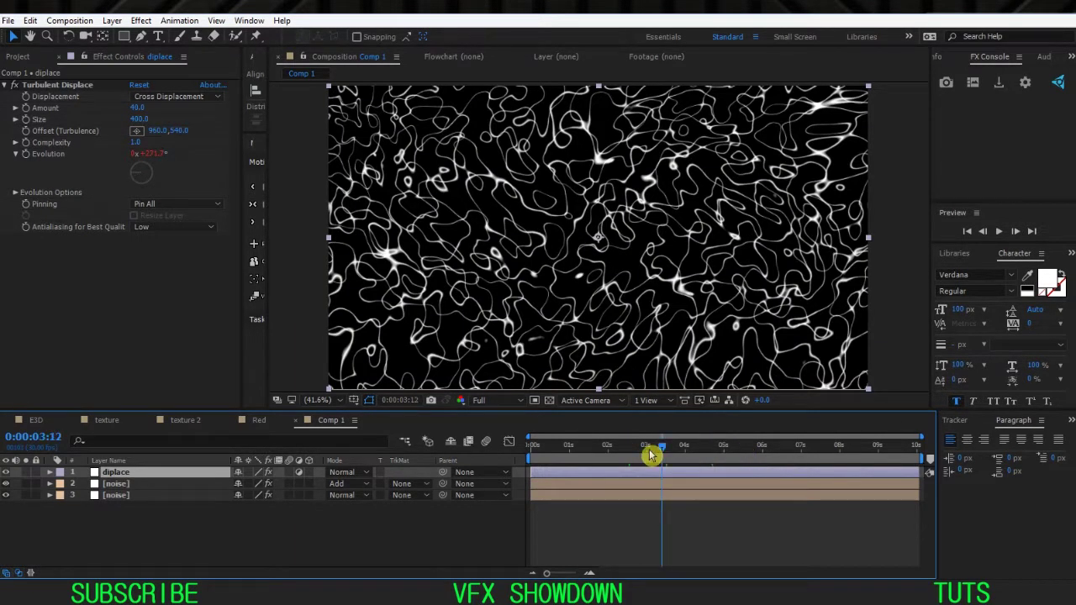
{"action": "left_click_drag", "start_coordinate": [650, 455], "coordinate": [525, 459]}
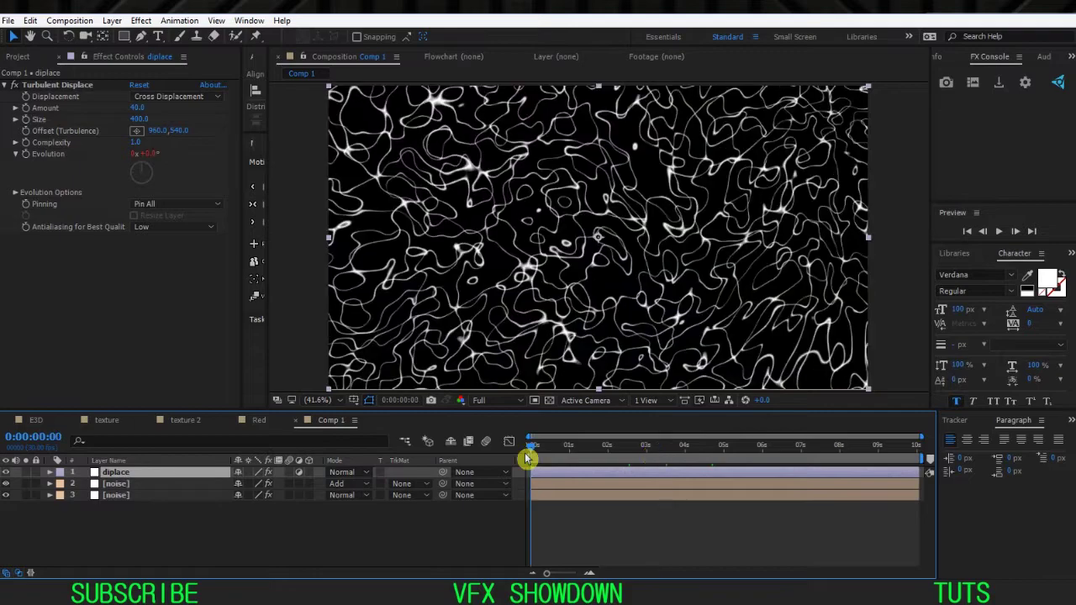
{"action": "left_click", "coordinate": [567, 446]}
- Add another adjustment layer above the displacement layer and rename it vegas
{"action": "right_click", "coordinate": [128, 513]}
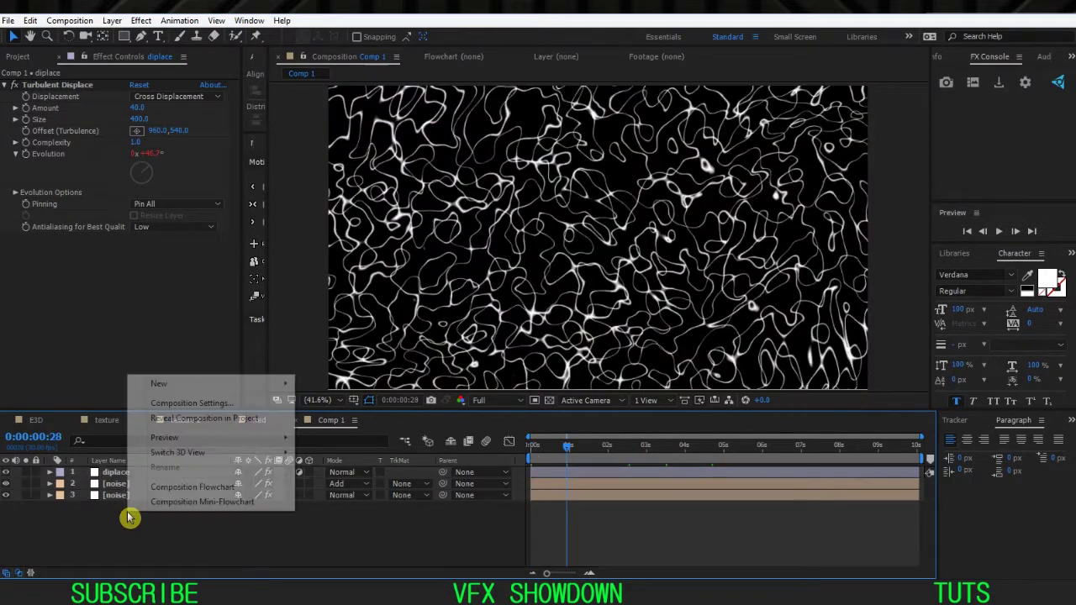
{"action": "left_click", "coordinate": [281, 400]}
{"action": "right_click", "coordinate": [212, 509]}
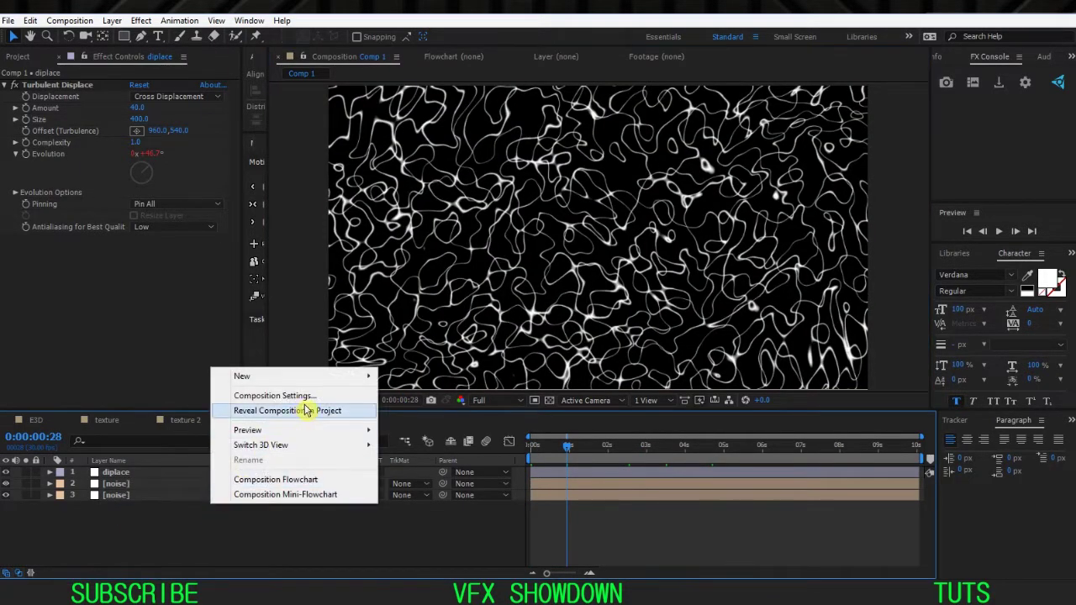
{"action": "mouse_move", "coordinate": [336, 376]}
{"action": "left_click", "coordinate": [443, 487]}
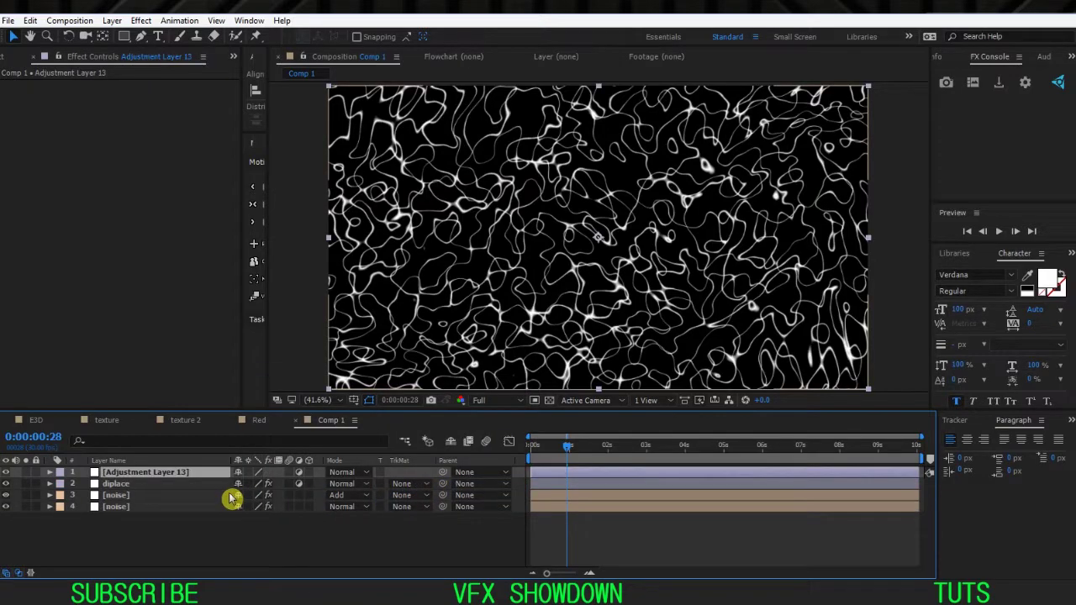
{"action": "key", "text": "Return"}
{"action": "type", "text": "vegas"}
{"action": "left_click", "coordinate": [188, 551]}
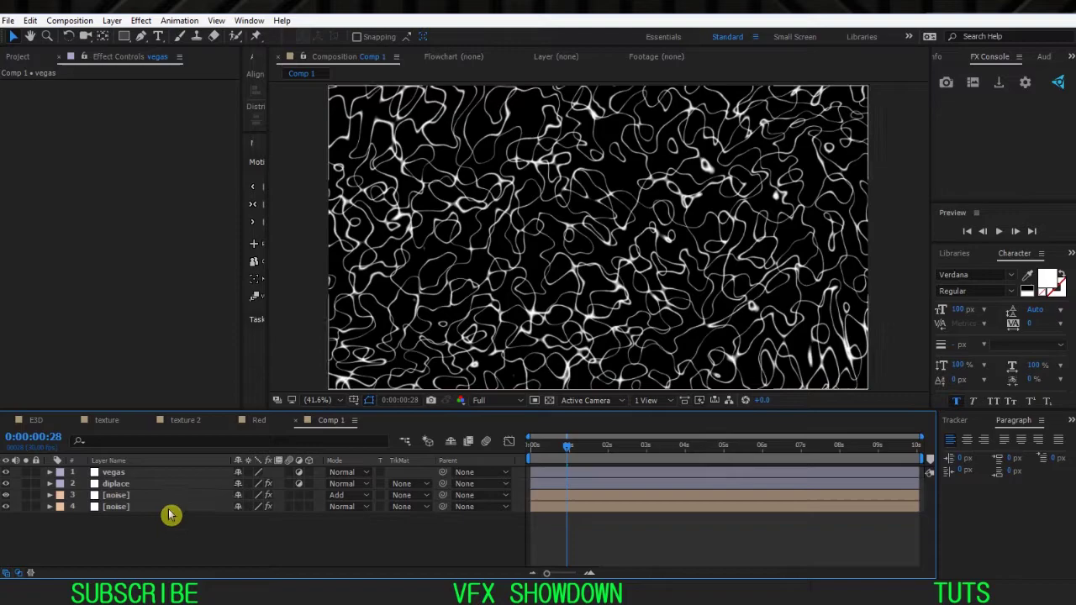
- Apply the Vegas effect to the vegas adjustment layer and fit the composition in the viewer
{"action": "left_click", "coordinate": [177, 474]}
{"action": "key", "text": "ctrl+space"}
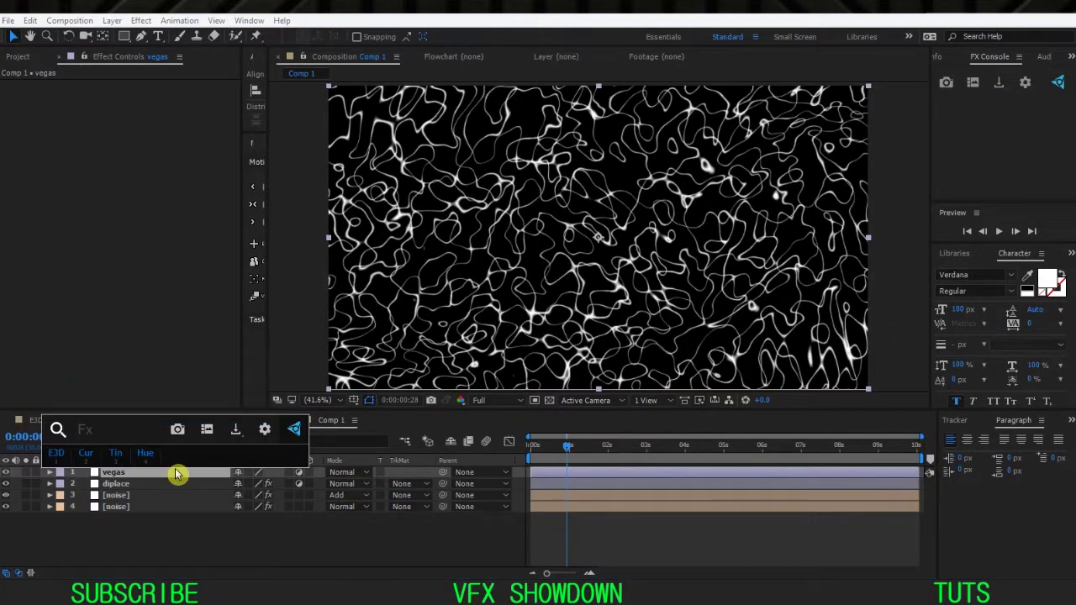
{"action": "type", "text": "veg"}
{"action": "left_click", "coordinate": [177, 468]}
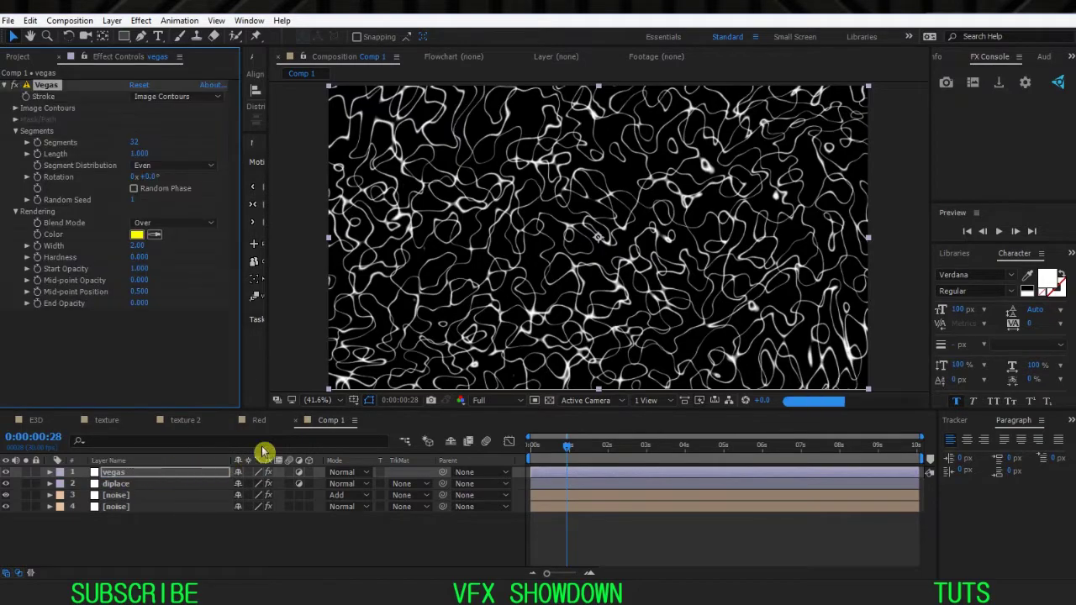
{"action": "scroll", "coordinate": [560, 260], "scroll_direction": "up", "scroll_amount": 1}
{"action": "scroll", "coordinate": [570, 254], "scroll_direction": "down", "scroll_amount": 2}
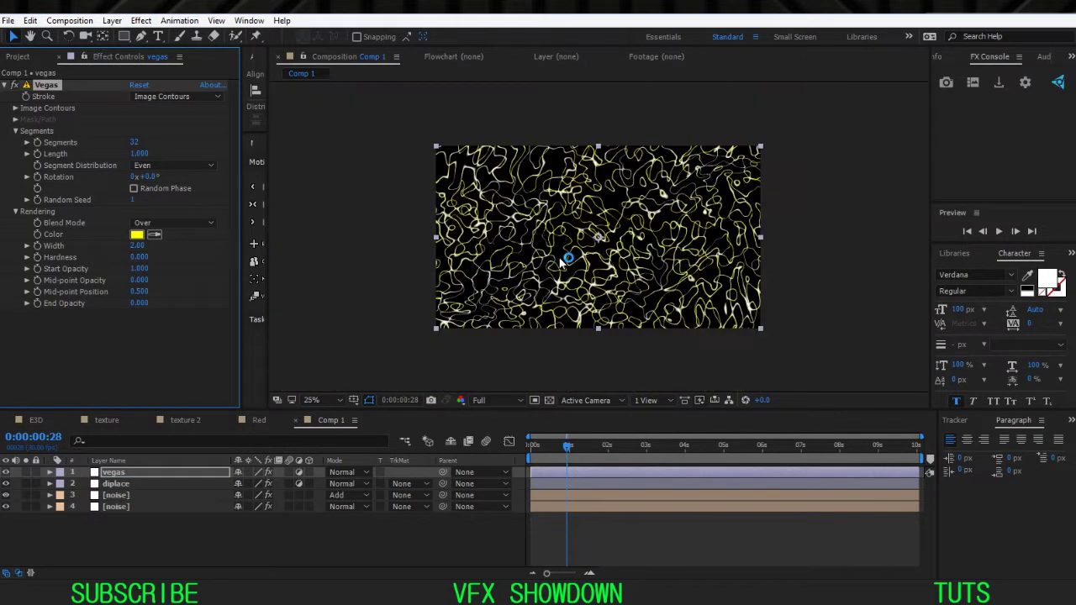
{"action": "left_click", "coordinate": [312, 400]}
{"action": "left_click", "coordinate": [323, 156]}
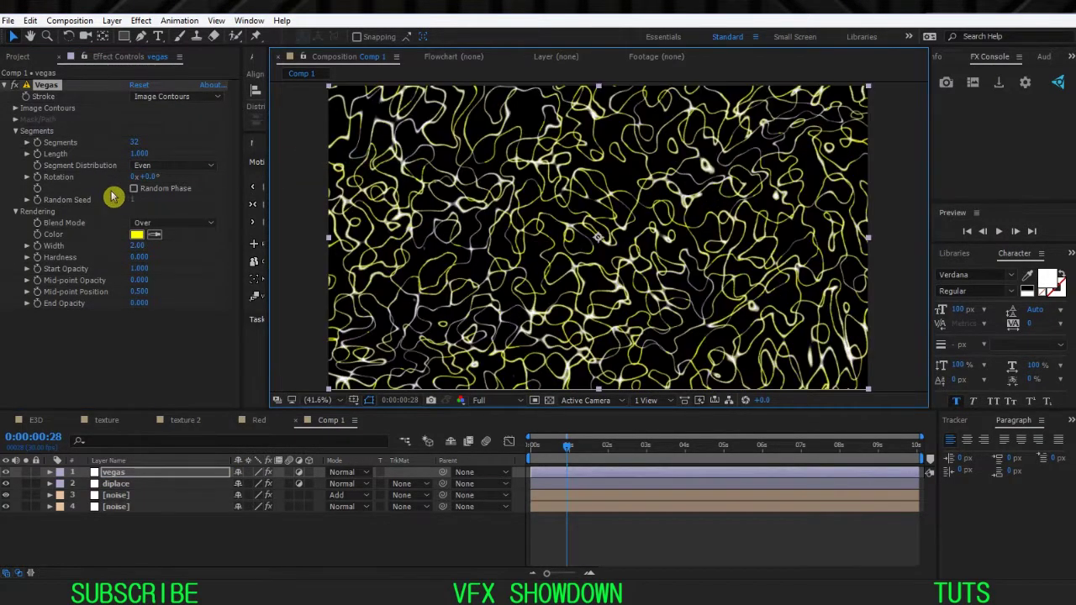
- Set the Vegas blend mode to Transparent and its stroke color to white (FFFFFF)
{"action": "left_click", "coordinate": [145, 223]}
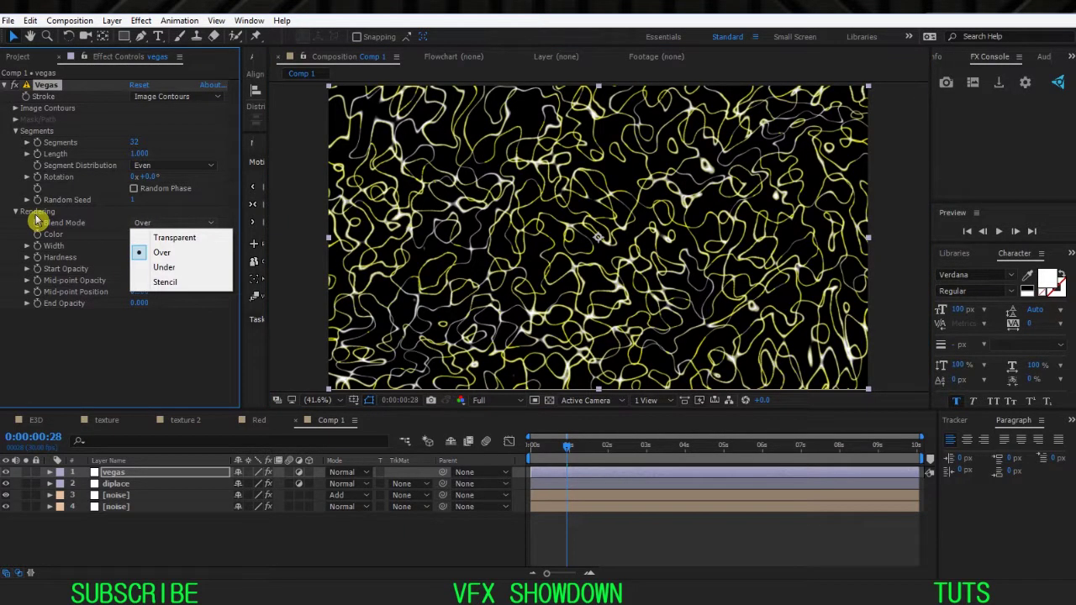
{"action": "left_click", "coordinate": [203, 244]}
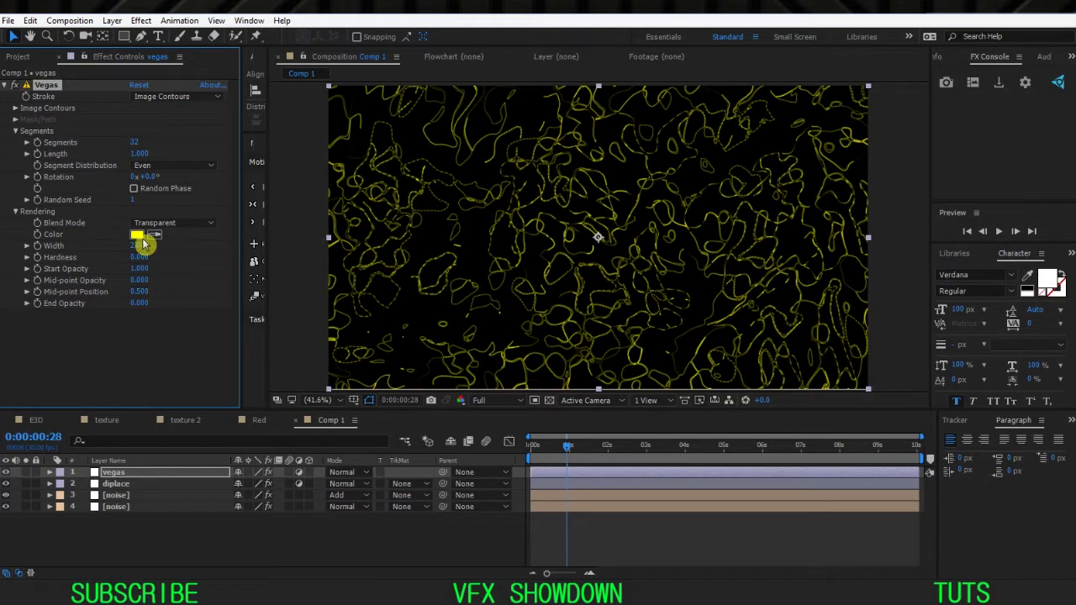
{"action": "left_click", "coordinate": [137, 237]}
{"action": "left_click_drag", "start_coordinate": [55, 180], "coordinate": [23, 158]}
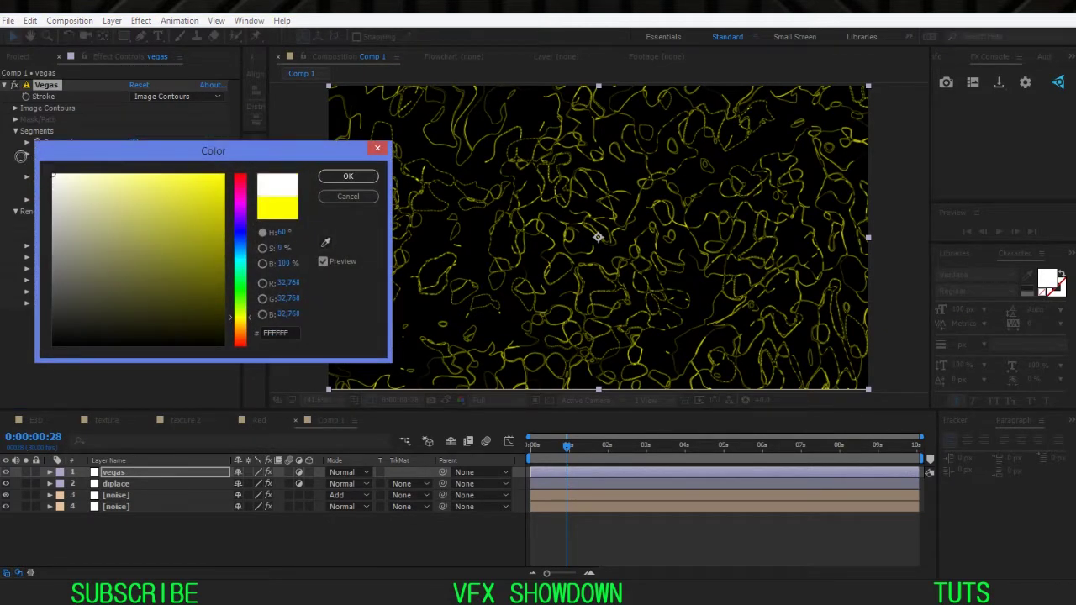
{"action": "left_click", "coordinate": [346, 175]}
- Set the Vegas end opacity to 1 and fit the composition in the viewer again
{"action": "scroll", "coordinate": [582, 268], "scroll_direction": "up", "scroll_amount": 2}
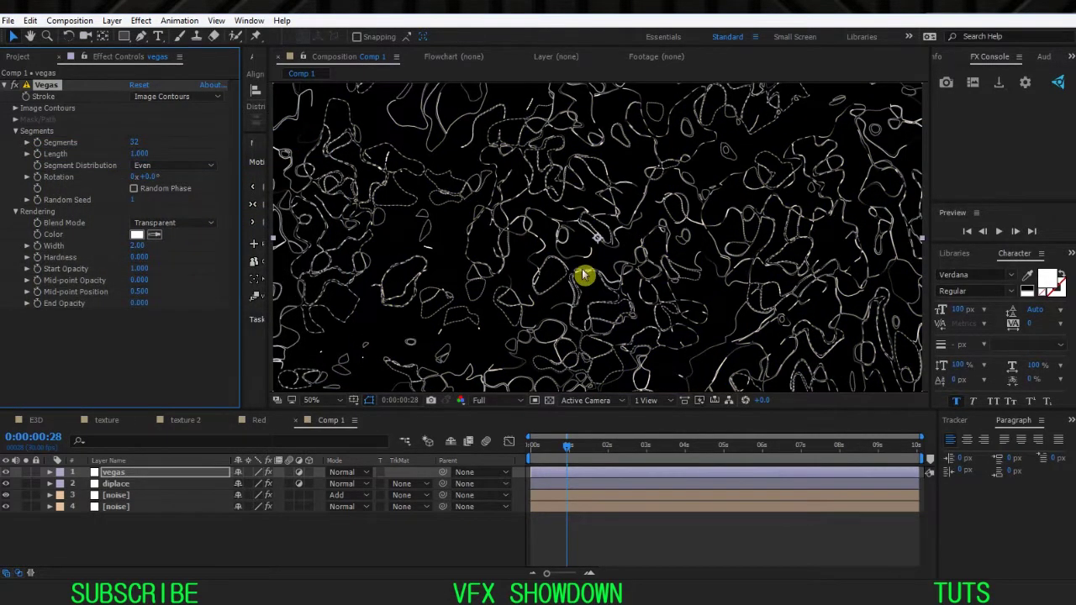
{"action": "scroll", "coordinate": [585, 275], "scroll_direction": "down", "scroll_amount": 2}
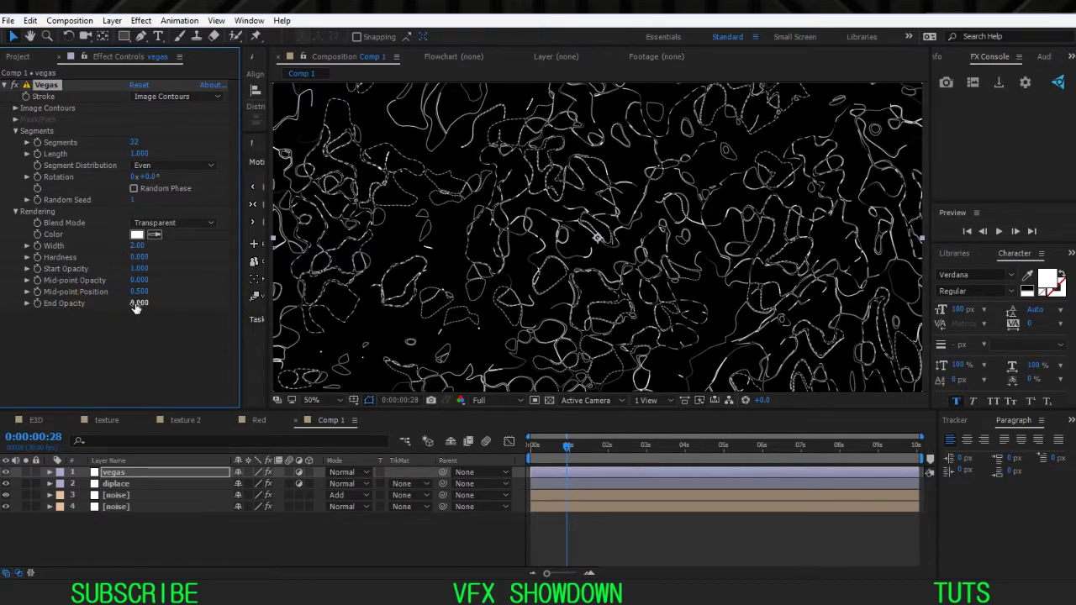
{"action": "left_click", "coordinate": [144, 337]}
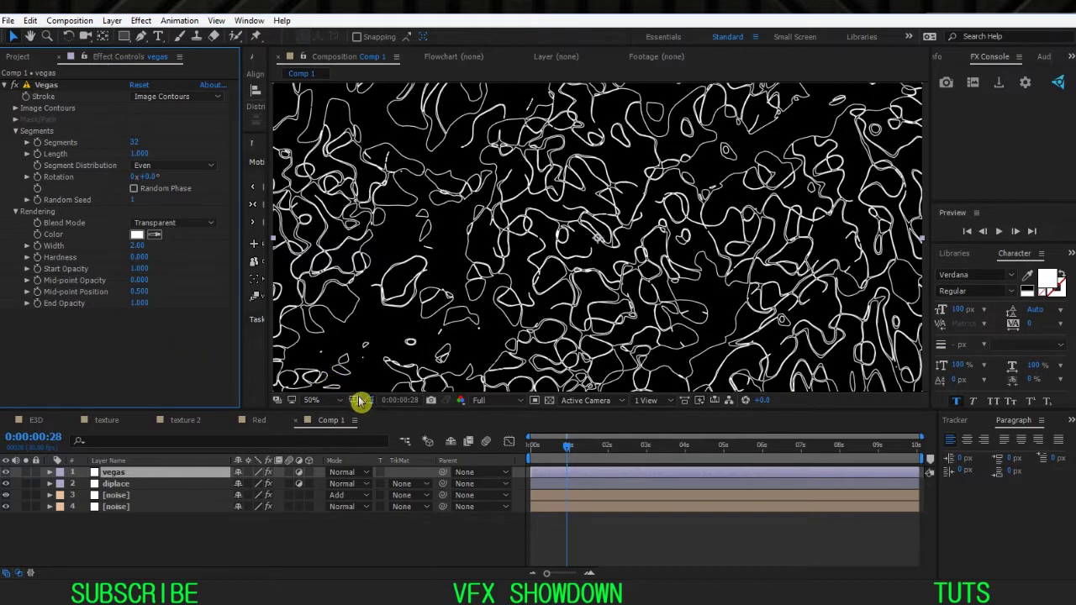
{"action": "left_click_drag", "start_coordinate": [545, 409], "coordinate": [546, 403]}
{"action": "left_click", "coordinate": [322, 394]}
{"action": "left_click", "coordinate": [345, 166]}
- Examine the Vegas contour lines up close at 0:00:03:05, checking their continuity across the frame
{"action": "left_click", "coordinate": [655, 443]}
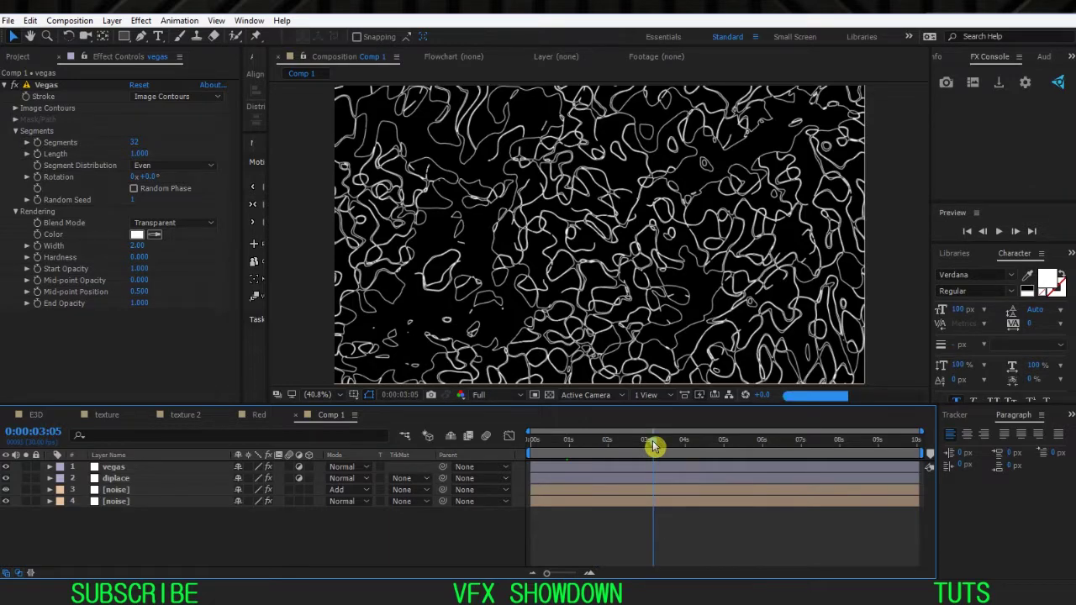
{"action": "scroll", "coordinate": [589, 261], "scroll_direction": "up", "scroll_amount": 1}
{"action": "scroll", "coordinate": [569, 262], "scroll_direction": "up", "scroll_amount": 2}
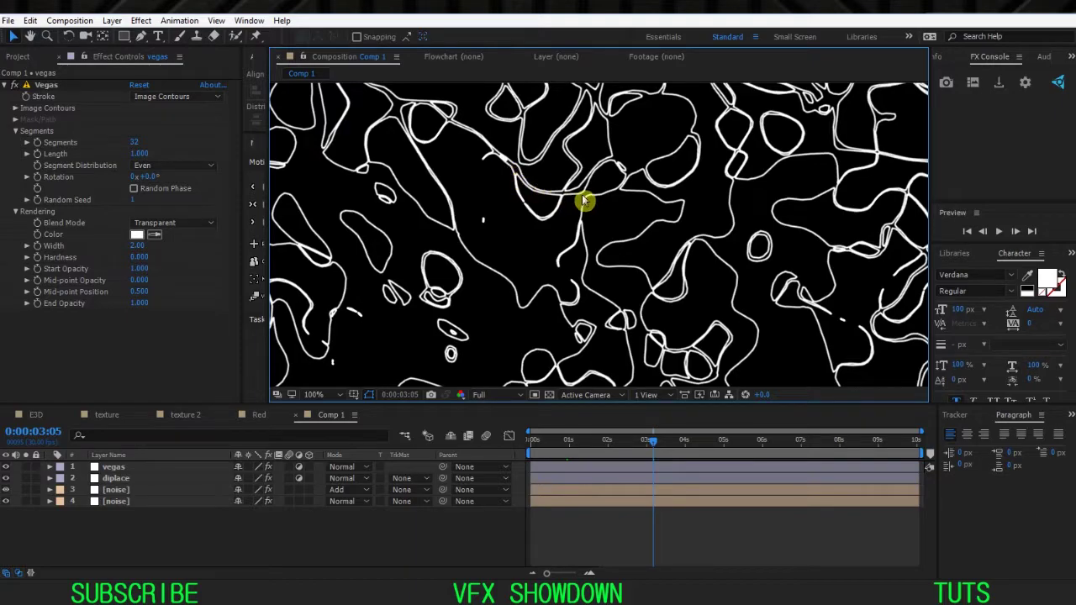
{"action": "left_click", "coordinate": [605, 141]}
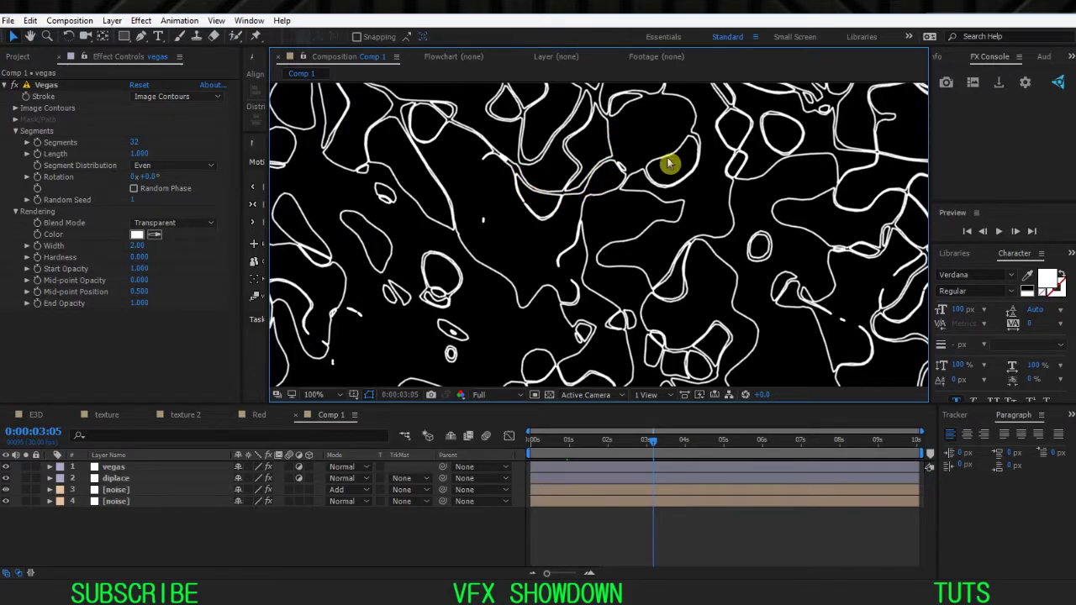
{"action": "left_click_drag", "start_coordinate": [762, 247], "coordinate": [462, 222]}
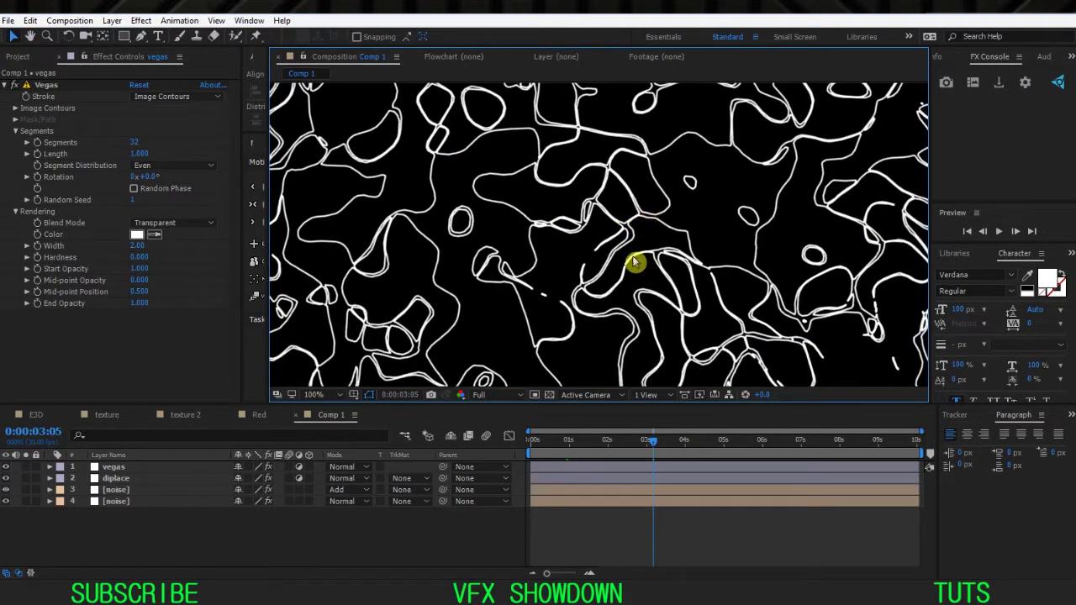
{"action": "scroll", "coordinate": [637, 264], "scroll_direction": "down", "scroll_amount": 2}
{"action": "left_click", "coordinate": [315, 394]}
{"action": "left_click", "coordinate": [347, 168]}
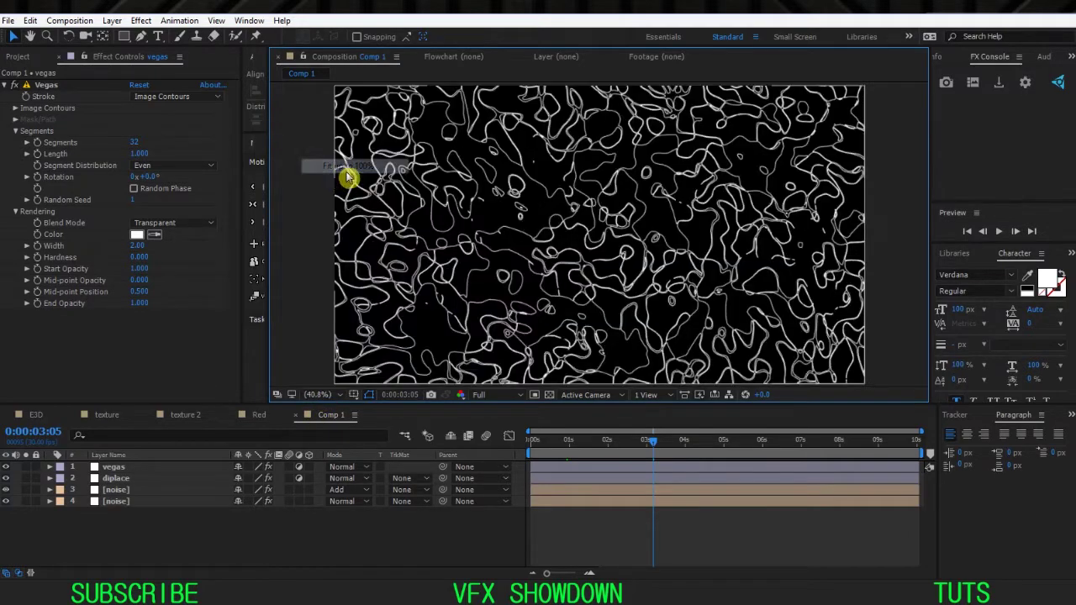
- Collapse the Vegas rendering settings and set the image contours threshold to 200
{"action": "left_click", "coordinate": [20, 212]}
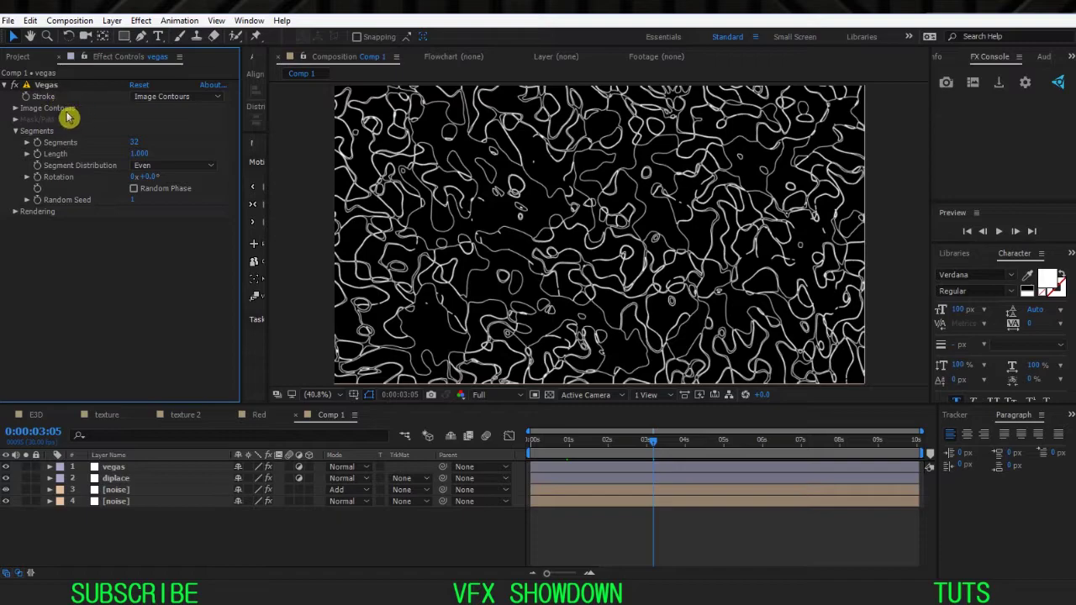
{"action": "left_click", "coordinate": [14, 109]}
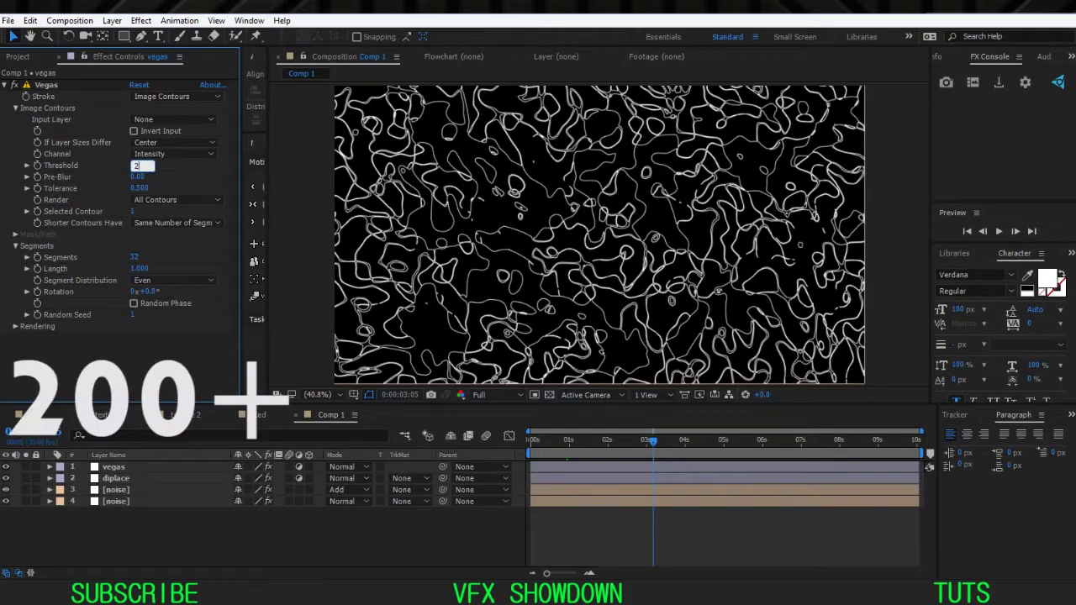
{"action": "type", "text": "0"}
{"action": "key", "text": "Return"}
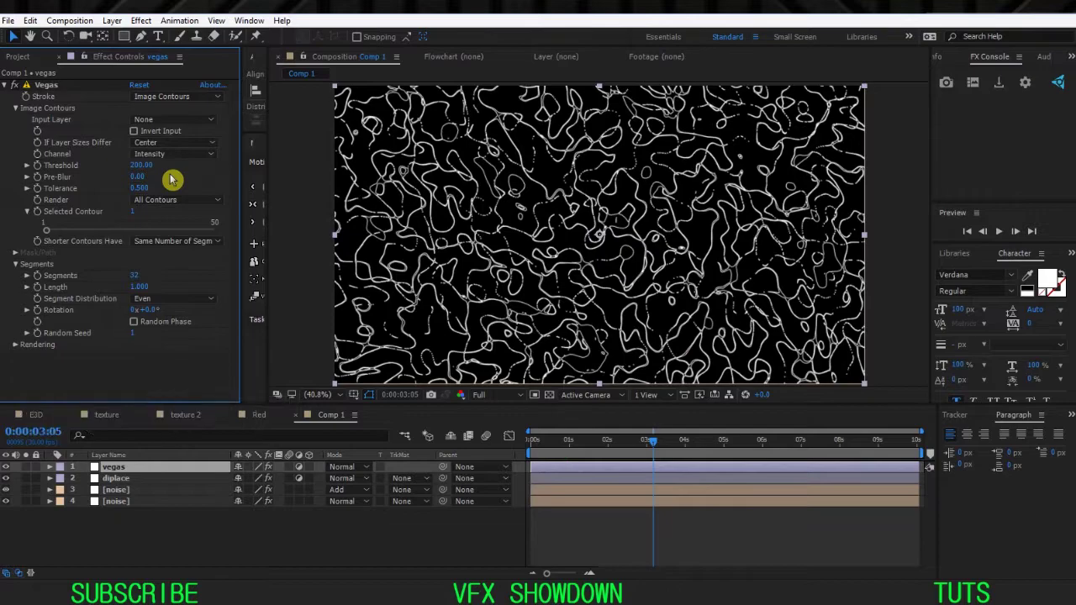
- Inspect the contour lines more closely and lower the Vegas threshold to 190
{"action": "scroll", "coordinate": [564, 276], "scroll_direction": "up", "scroll_amount": 1}
{"action": "left_click_drag", "start_coordinate": [538, 208], "coordinate": [509, 251]}
{"action": "key", "text": "v"}
{"action": "left_click", "coordinate": [138, 166]}
{"action": "type", "text": "190"}
{"action": "key", "text": "Return"}
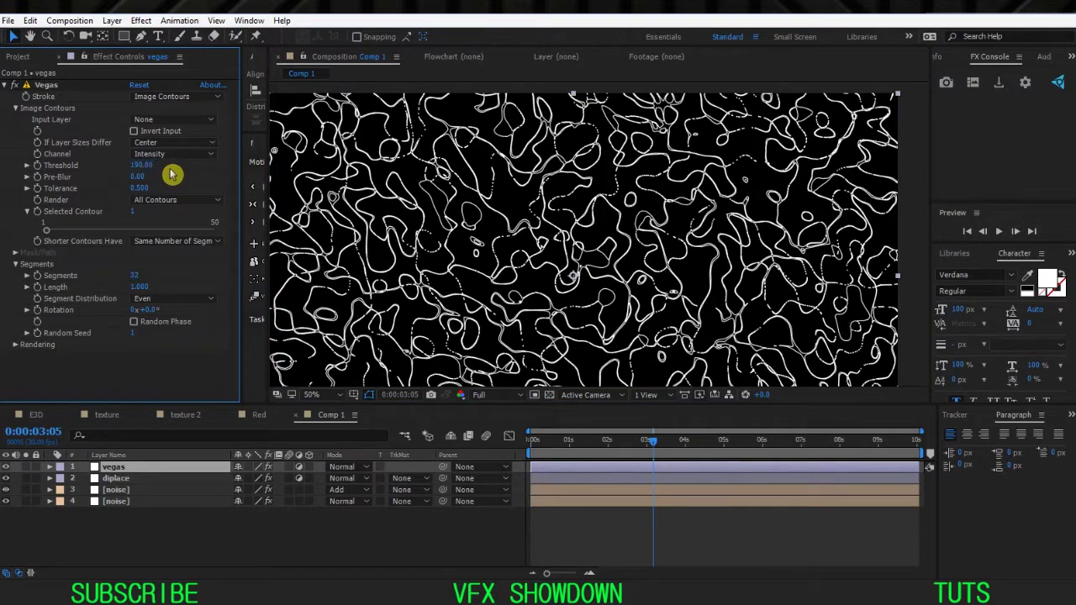
- Set the Vegas image contours threshold to 200, fit the composition in the viewer and collapse the image contours settings
{"action": "type", "text": "20"}
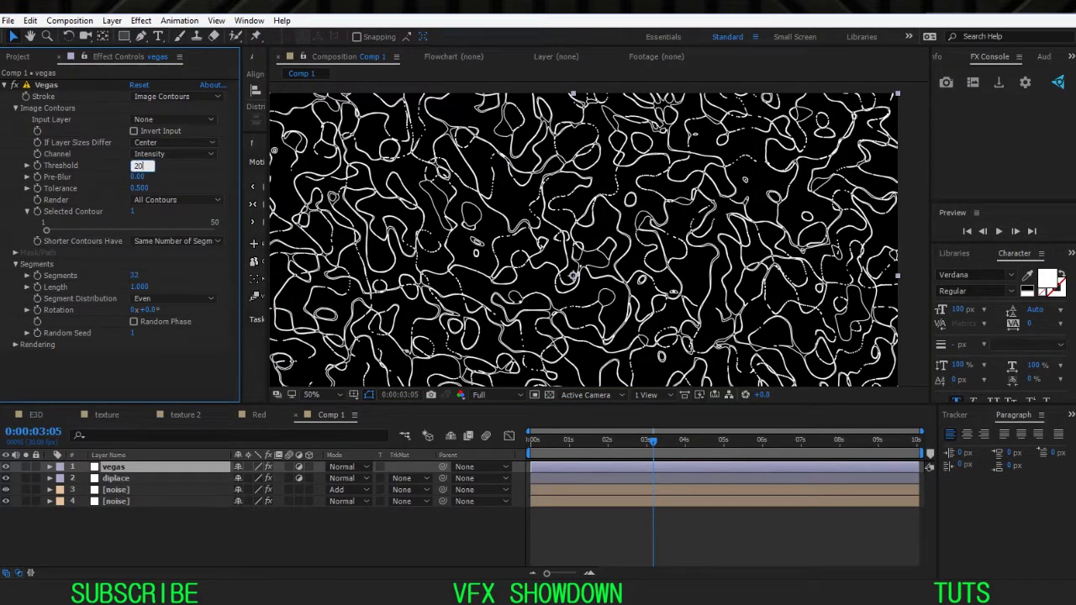
{"action": "type", "text": "0"}
{"action": "key", "text": "Return"}
{"action": "left_click", "coordinate": [323, 394]}
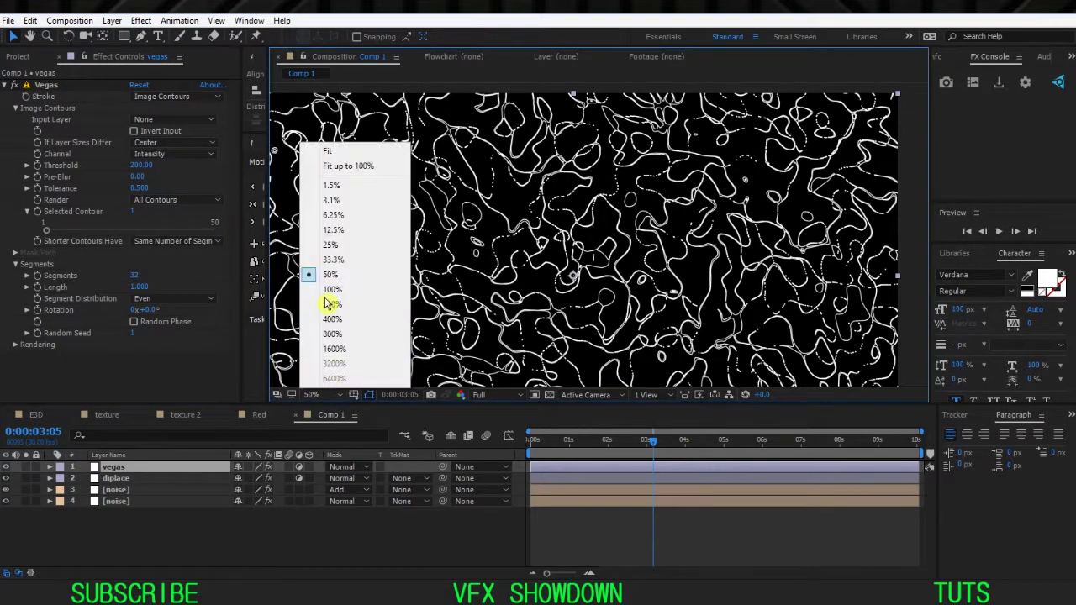
{"action": "left_click", "coordinate": [347, 165]}
{"action": "left_click", "coordinate": [16, 109]}
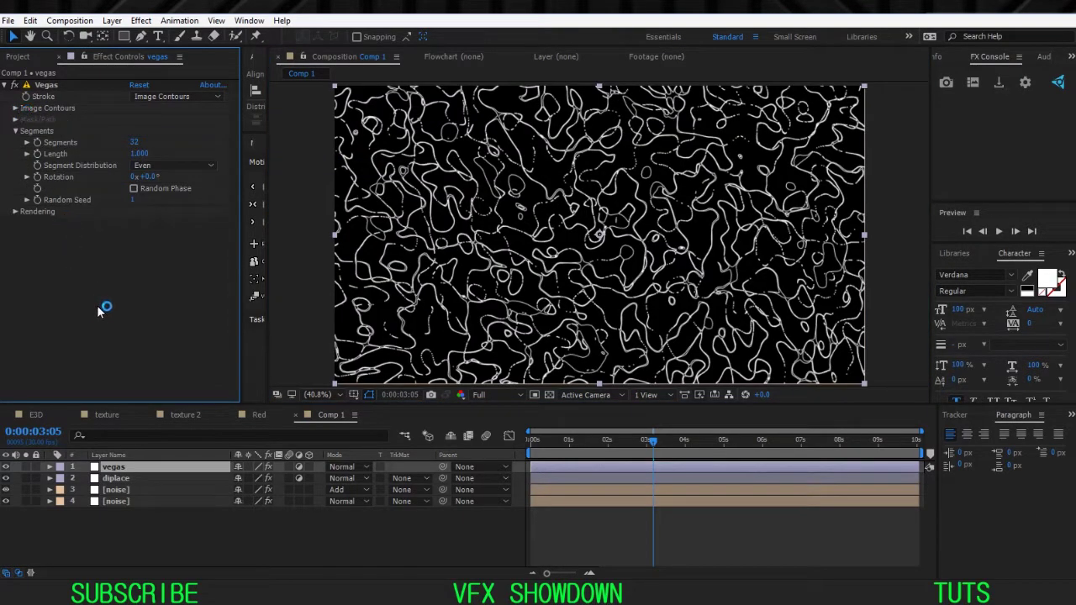
- Create a new adjustment layer above the vegas layer and name it COLOR/GLOW
{"action": "right_click", "coordinate": [231, 538]}
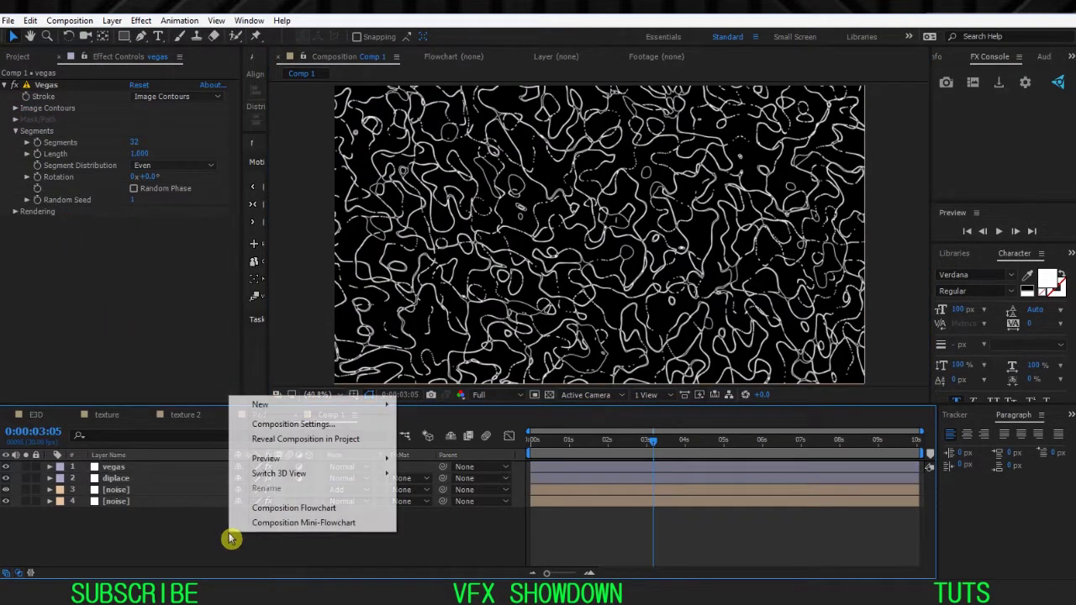
{"action": "right_click", "coordinate": [196, 539]}
{"action": "mouse_move", "coordinate": [343, 406]}
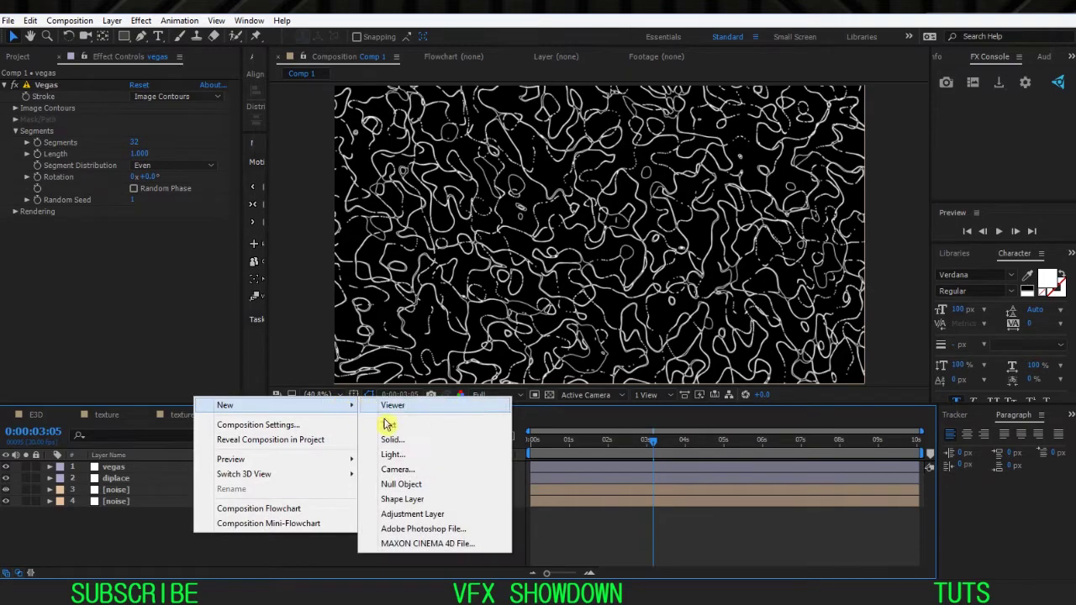
{"action": "left_click", "coordinate": [412, 514]}
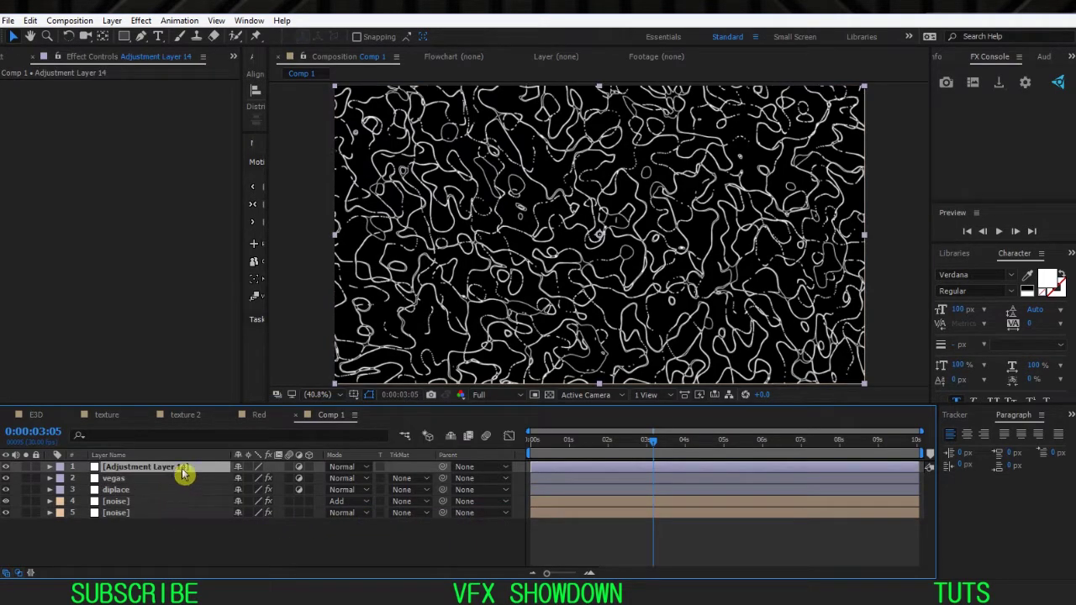
{"action": "key", "text": "Return"}
{"action": "type", "text": "COLOR/GLOW"}
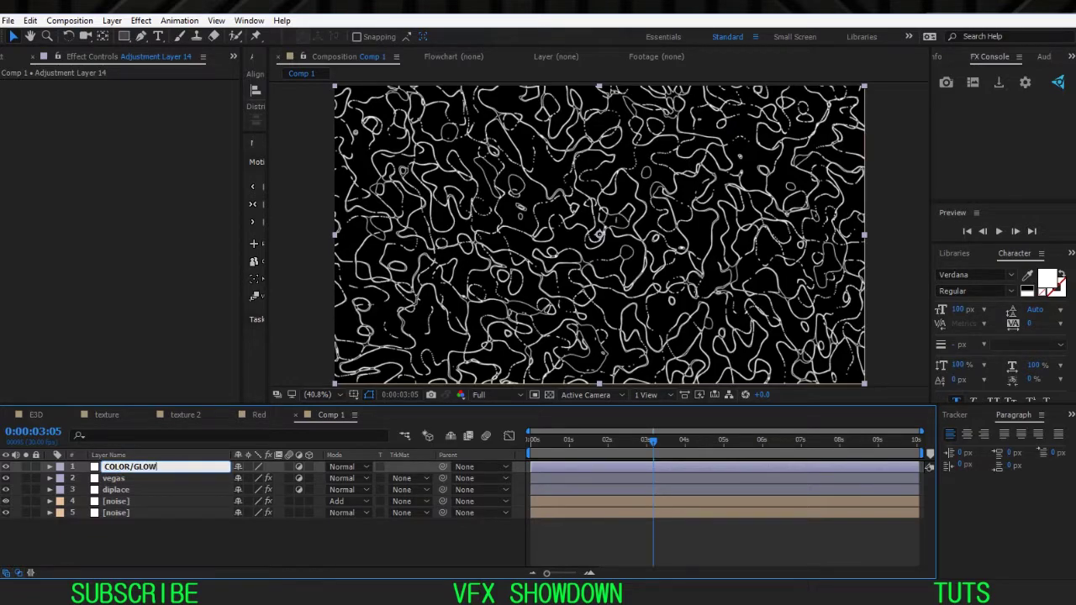
{"action": "key", "text": "Return"}
- Apply VC Color Vibrance to the COLOR/GLOW layer and check the colored lines up close
{"action": "key", "text": "ctrl+space"}
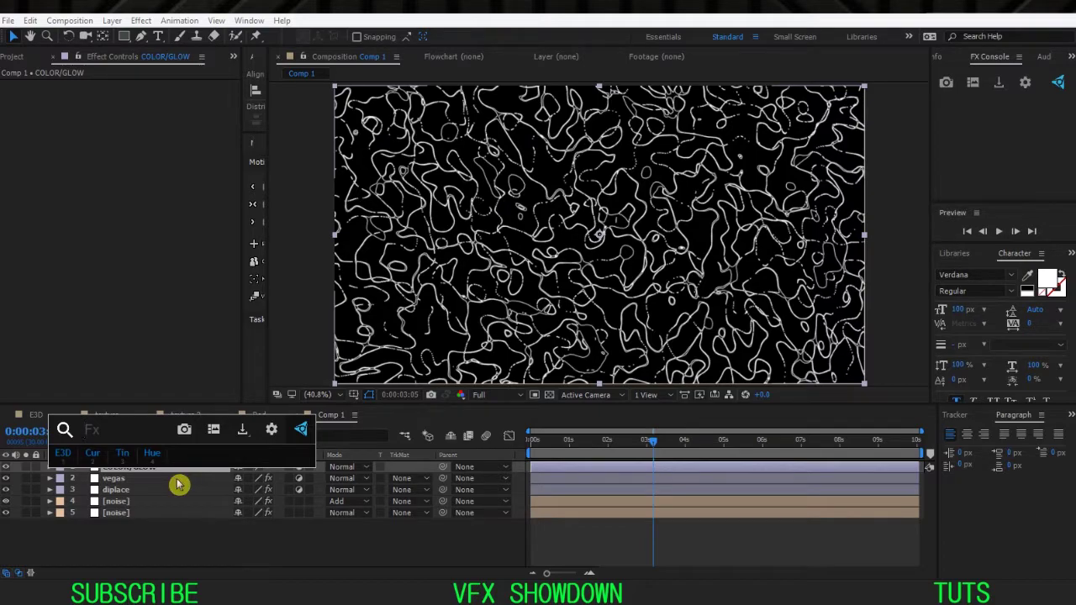
{"action": "type", "text": "VC"}
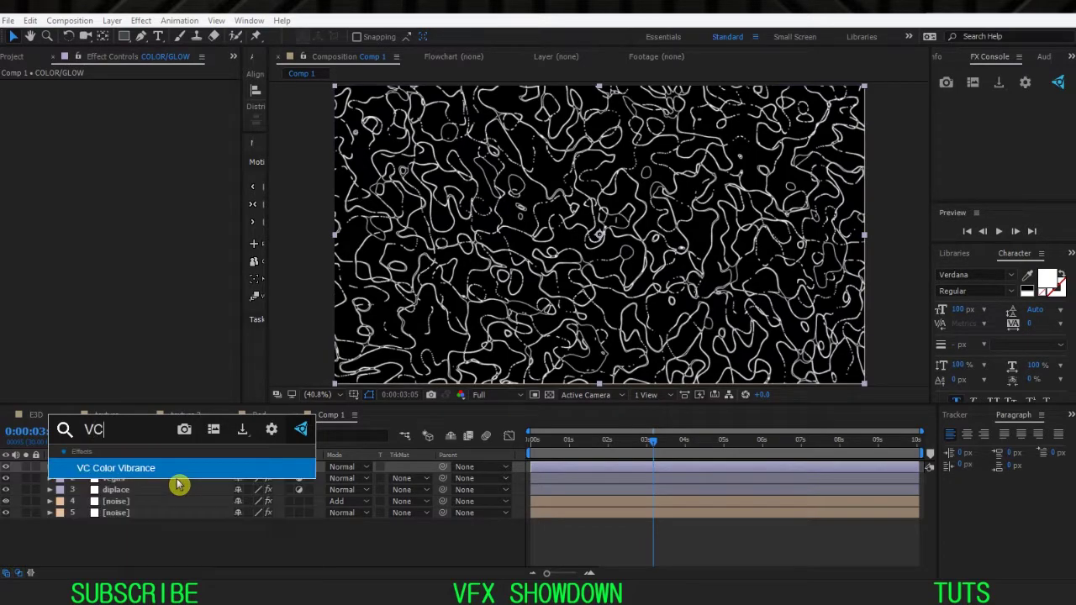
{"action": "left_click", "coordinate": [116, 471]}
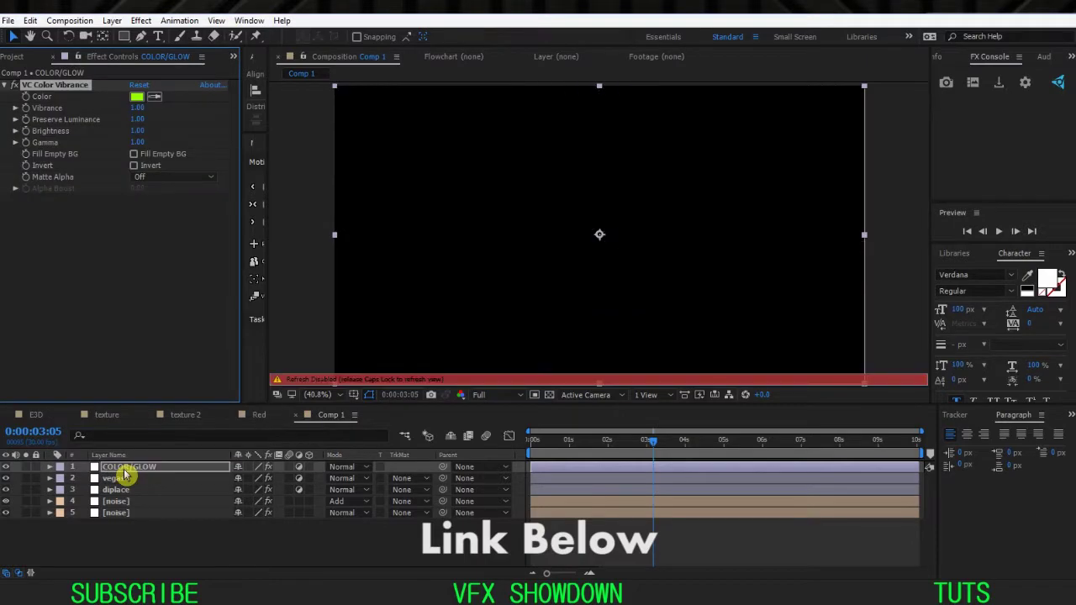
{"action": "key", "text": "Caps_Lock"}
{"action": "left_click", "coordinate": [135, 473]}
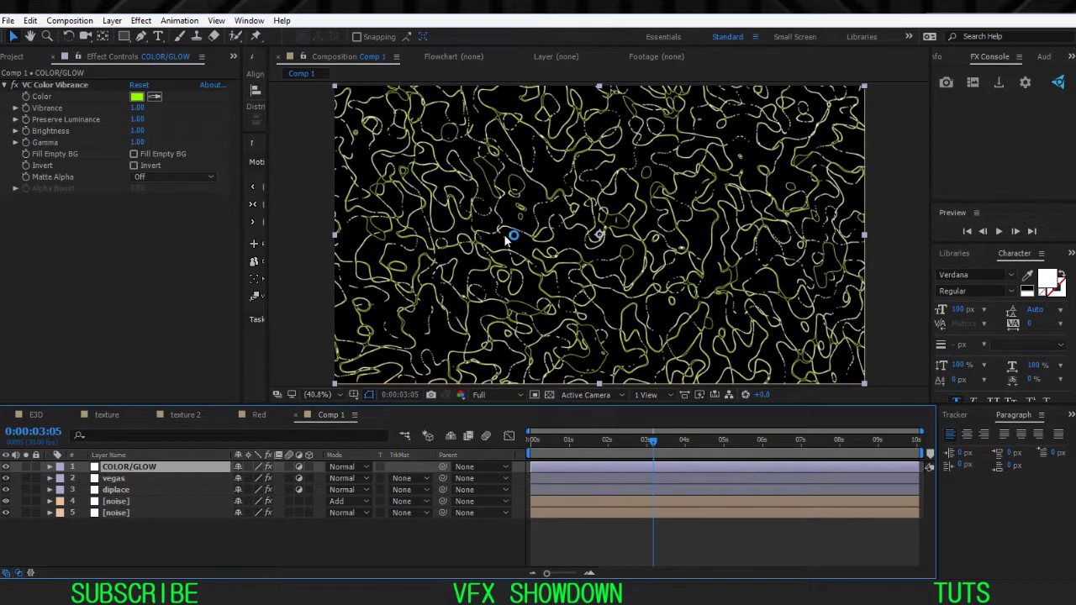
{"action": "scroll", "coordinate": [507, 242], "scroll_direction": "up", "scroll_amount": 1}
{"action": "left_click_drag", "start_coordinate": [523, 243], "coordinate": [578, 288]}
{"action": "left_click", "coordinate": [340, 393]}
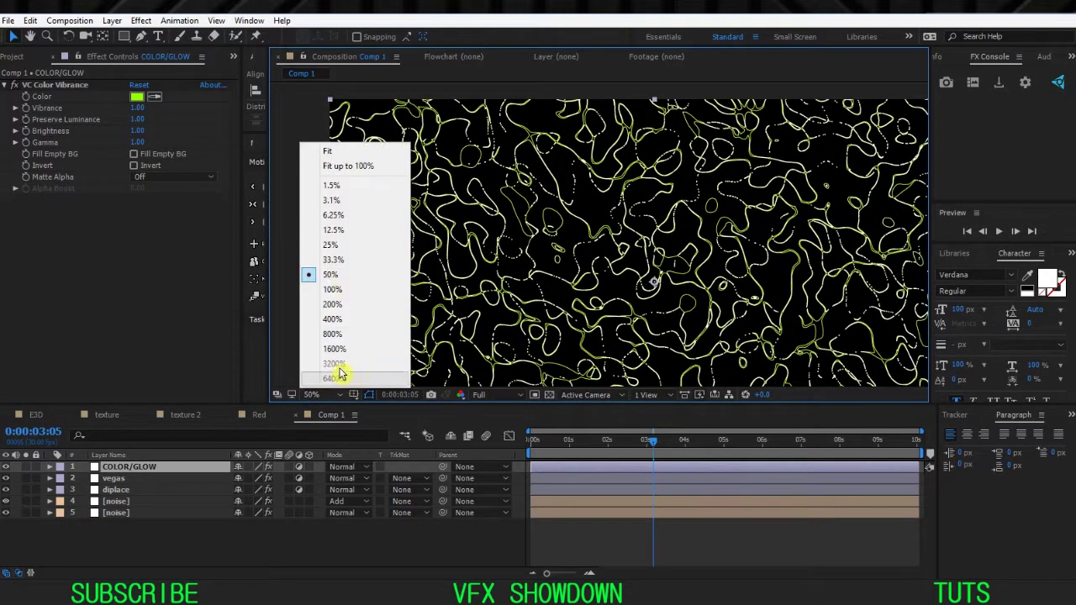
{"action": "left_click", "coordinate": [348, 165]}
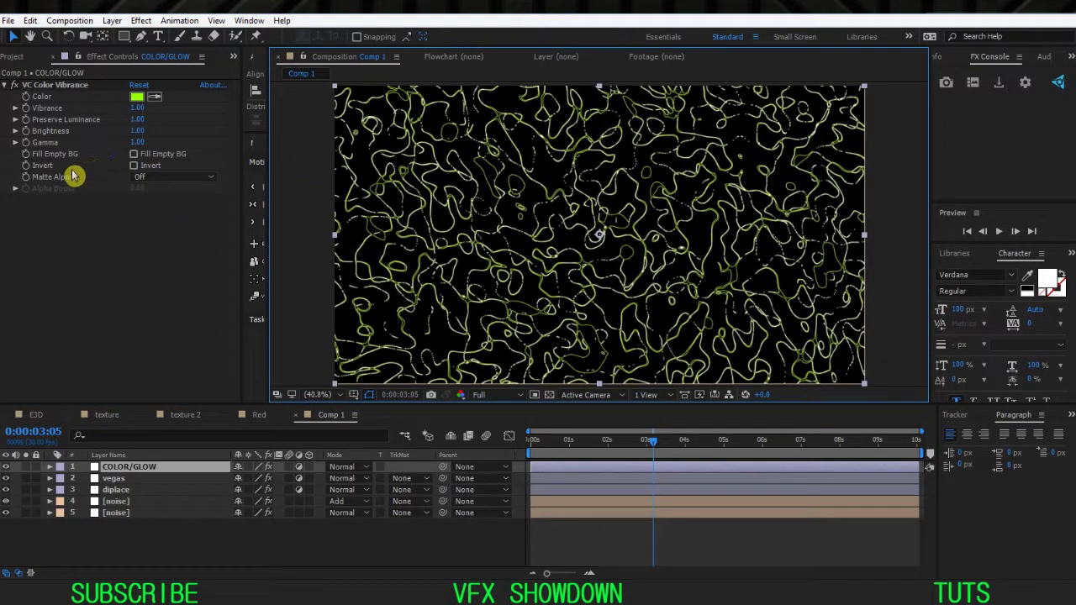
- Enable Fill Empty BG in the VC Color Vibrance effect
{"action": "left_click", "coordinate": [137, 160]}
{"action": "left_click", "coordinate": [136, 158]}
{"action": "left_click", "coordinate": [137, 158]}
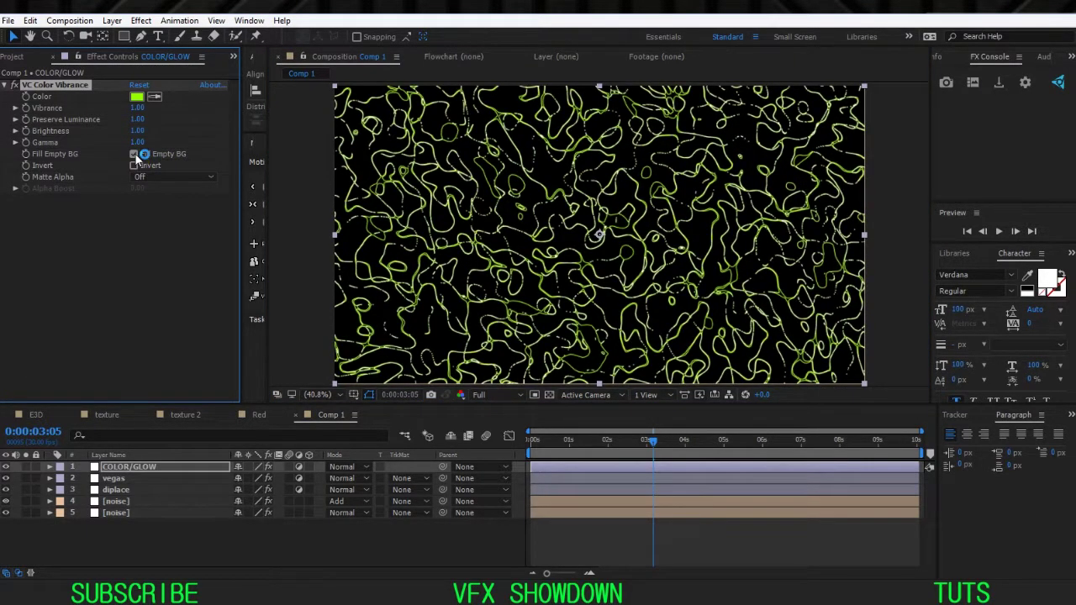
{"action": "left_click", "coordinate": [138, 98]}
{"action": "left_click_drag", "start_coordinate": [239, 231], "coordinate": [241, 252]}
{"action": "left_click", "coordinate": [349, 195]}
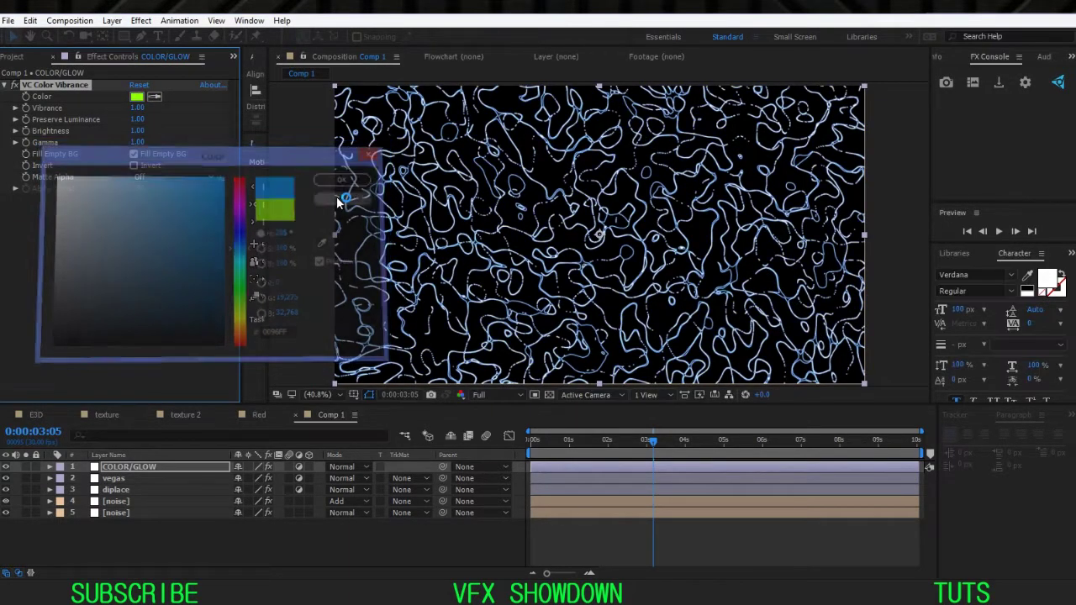
- At 0:00:02:19, add a Glow effect to the COLOR/GLOW layer and set its glow operation to Screen
{"action": "left_click", "coordinate": [649, 444]}
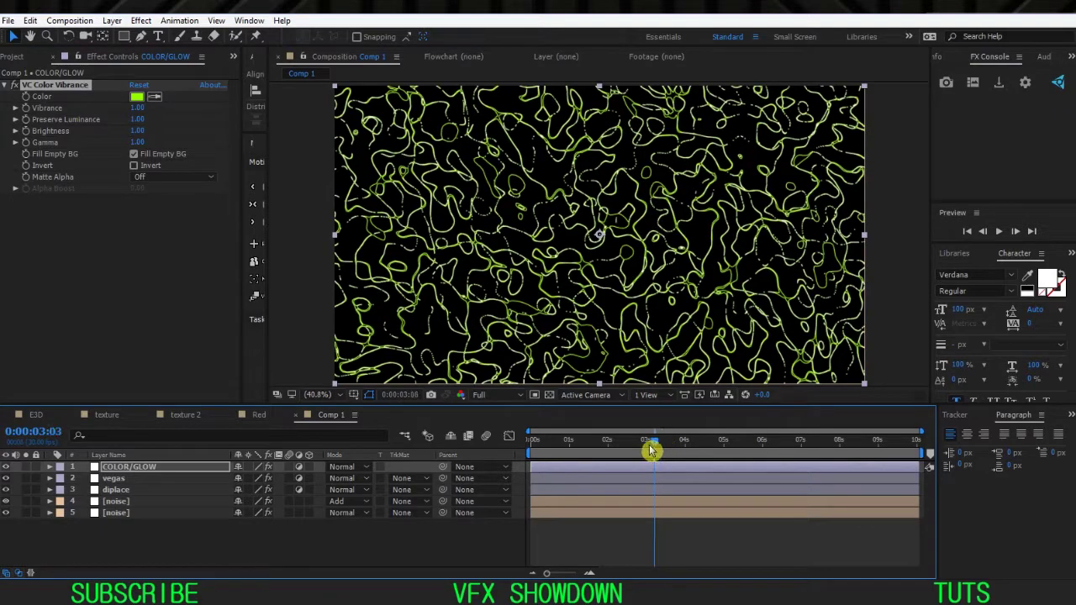
{"action": "left_click_drag", "start_coordinate": [650, 445], "coordinate": [633, 446]}
{"action": "left_click", "coordinate": [153, 467]}
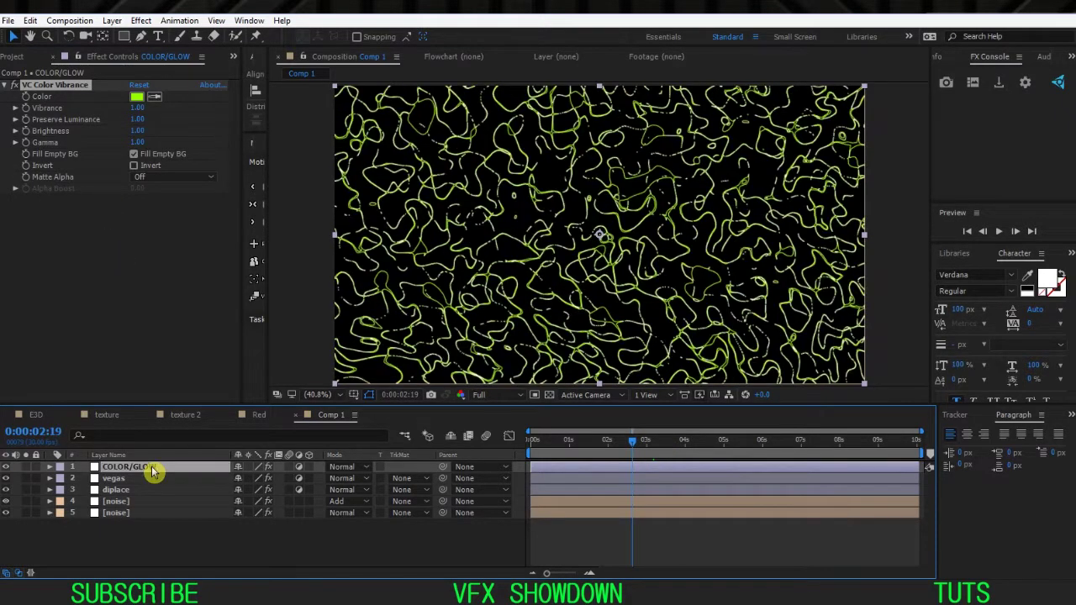
{"action": "key", "text": "ctrl+space"}
{"action": "type", "text": "gl"}
{"action": "left_click", "coordinate": [101, 476]}
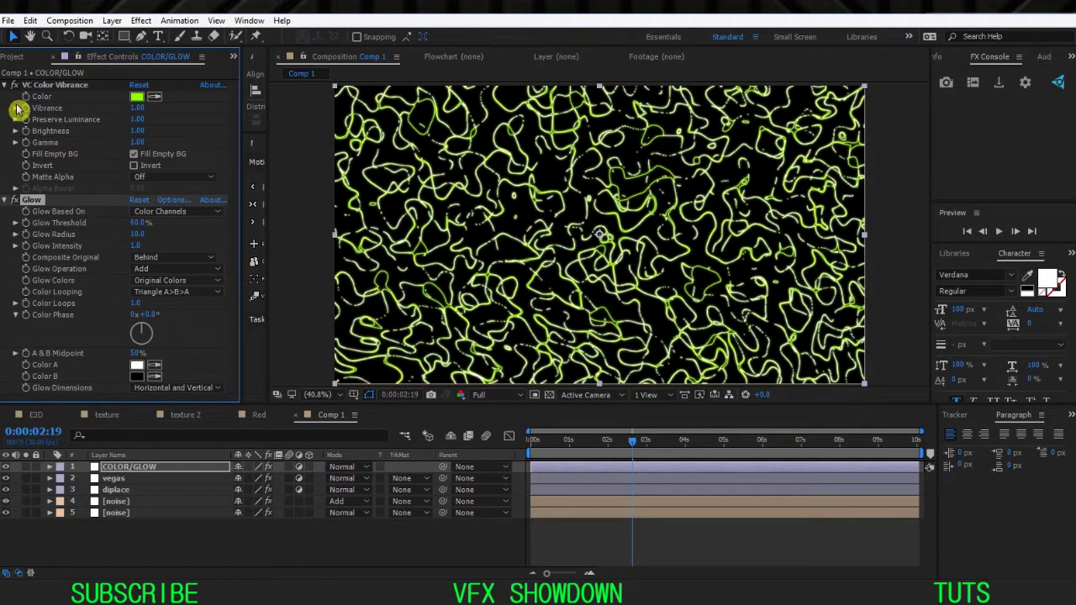
{"action": "left_click", "coordinate": [7, 85]}
{"action": "left_click", "coordinate": [148, 164]}
{"action": "left_click", "coordinate": [174, 244]}
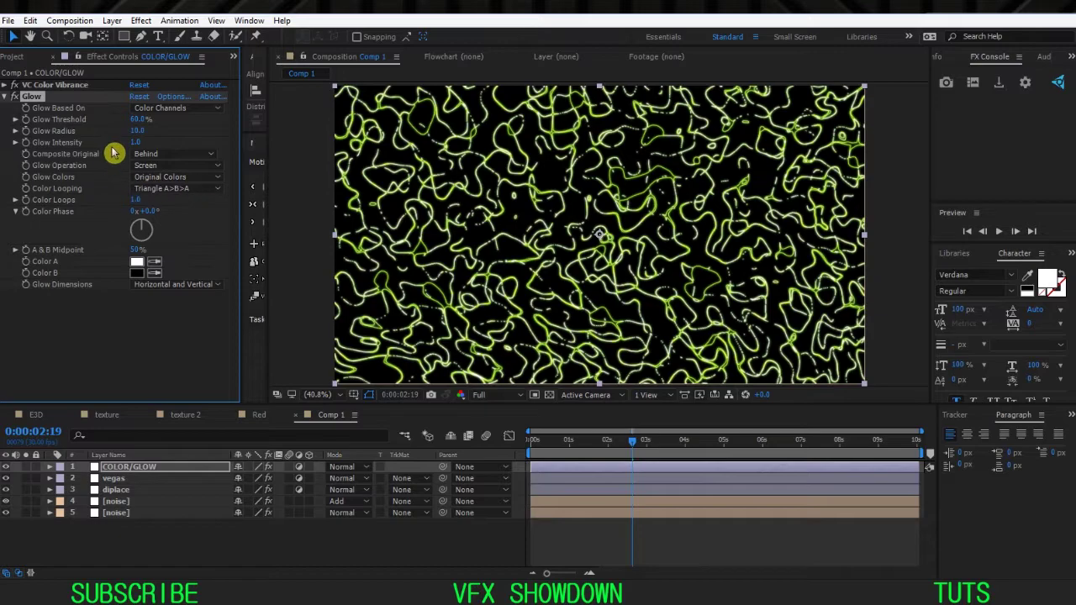
- Check the glowing lines up close, then duplicate the Glow effect and collapse the original's settings
{"action": "scroll", "coordinate": [449, 211], "scroll_direction": "up", "scroll_amount": 1}
{"action": "left_click_drag", "start_coordinate": [429, 192], "coordinate": [475, 242]}
{"action": "scroll", "coordinate": [507, 242], "scroll_direction": "up", "scroll_amount": 1}
{"action": "left_click_drag", "start_coordinate": [519, 175], "coordinate": [519, 197]}
{"action": "left_click", "coordinate": [339, 397]}
{"action": "left_click", "coordinate": [355, 165]}
{"action": "left_click", "coordinate": [34, 101]}
{"action": "key", "text": "ctrl+d"}
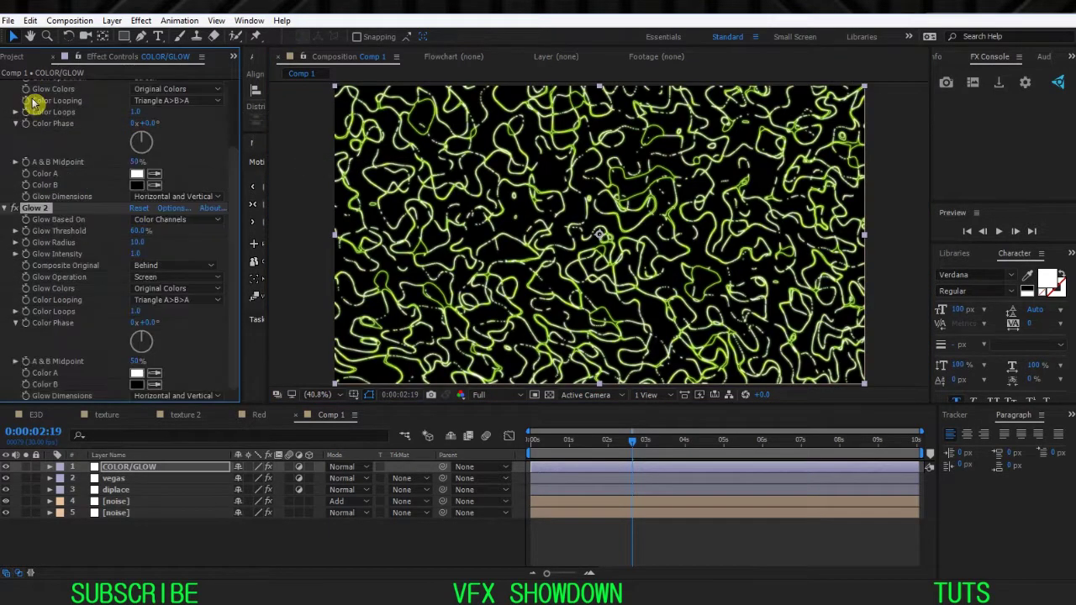
{"action": "scroll", "coordinate": [24, 135], "scroll_direction": "up", "scroll_amount": 2}
{"action": "left_click", "coordinate": [5, 97]}
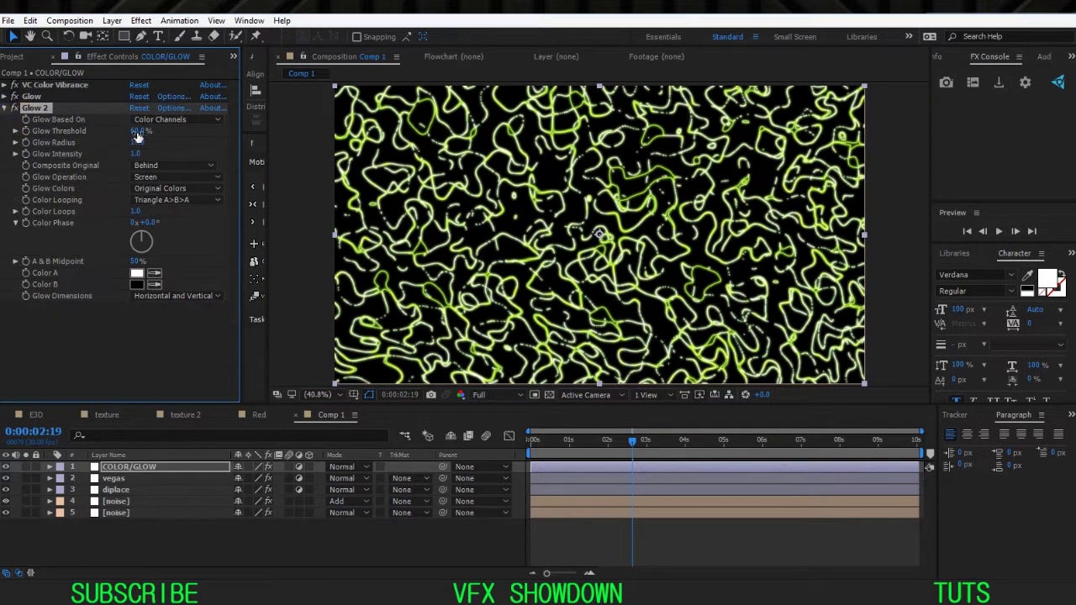
- Set the duplicated Glow to the Add operation with a radius of 20 and a threshold of 50%
{"action": "left_click", "coordinate": [168, 176]}
{"action": "left_click", "coordinate": [164, 212]}
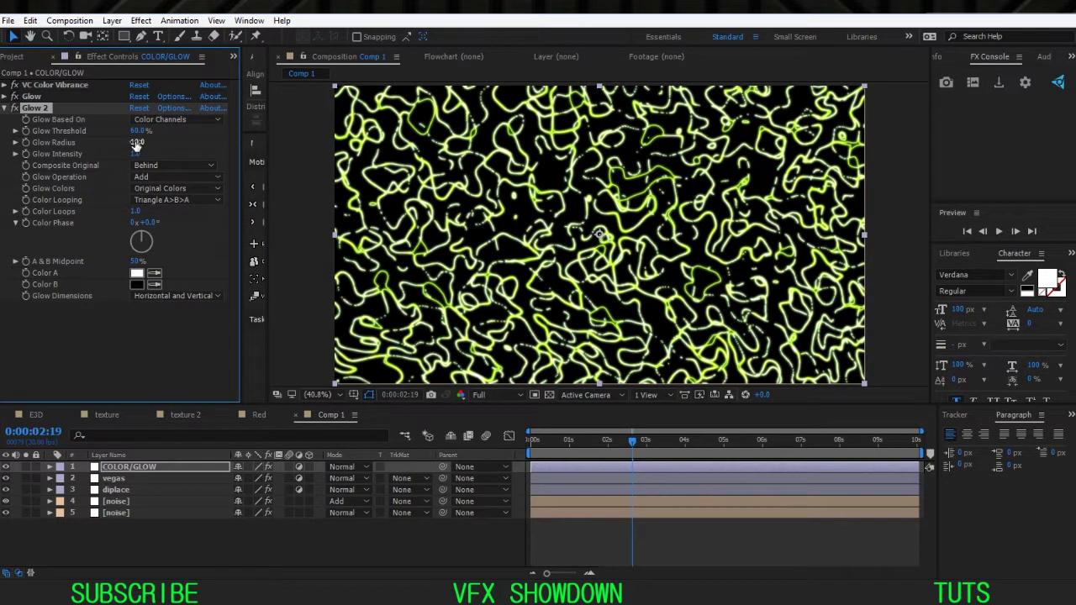
{"action": "left_click", "coordinate": [188, 148]}
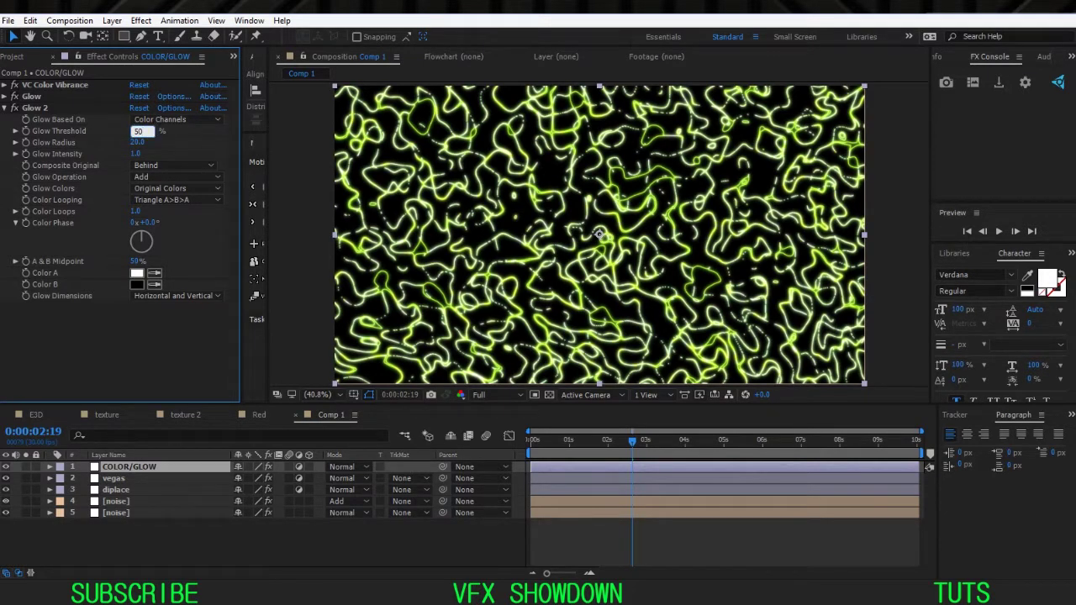
{"action": "key", "text": "Return"}
{"action": "left_click", "coordinate": [5, 107]}
- Set the first Glow effect's threshold to 50% and collapse its settings
{"action": "left_click", "coordinate": [5, 97]}
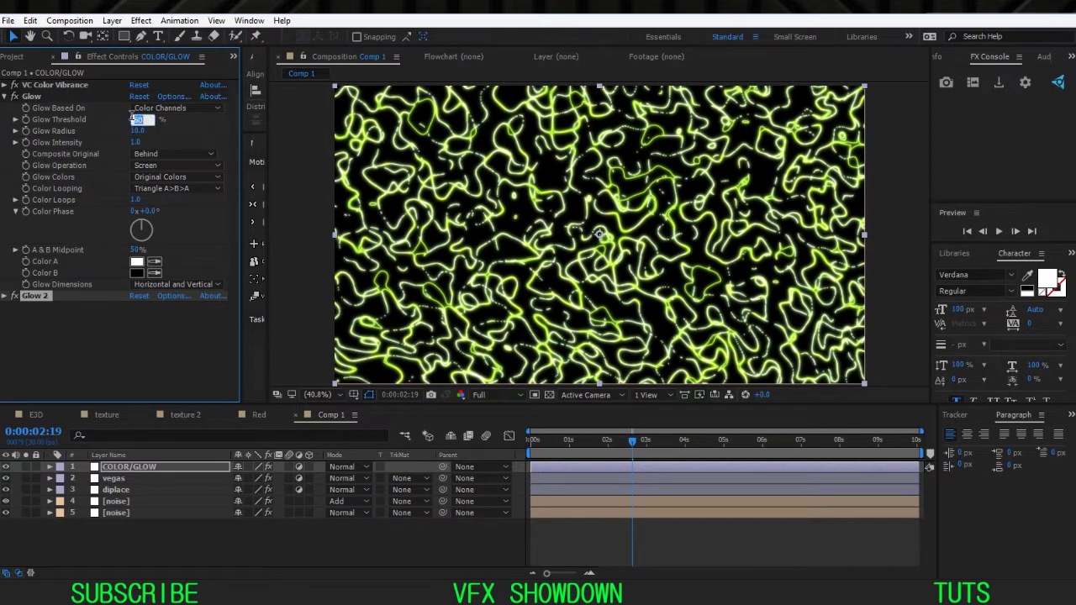
{"action": "type", "text": "50"}
{"action": "key", "text": "Return"}
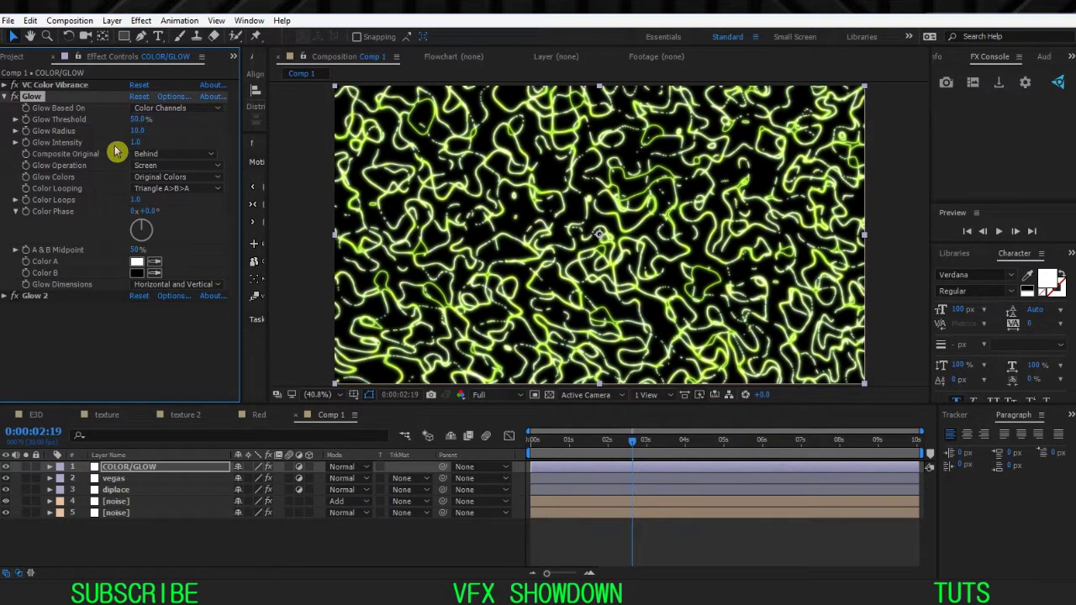
{"action": "left_click", "coordinate": [5, 98]}
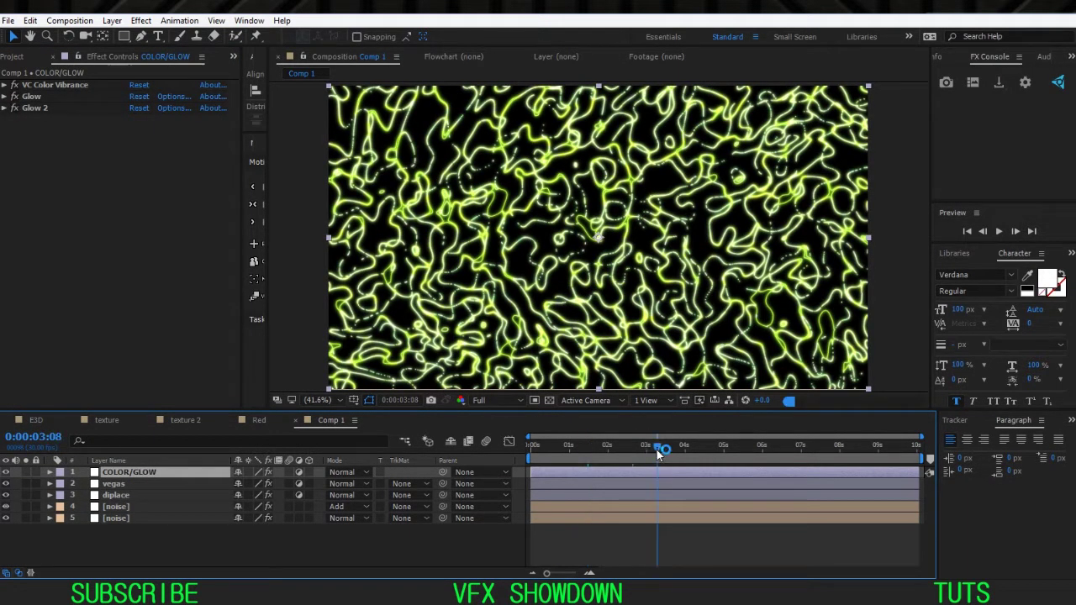
- Open the texture composition and solo its particles layer
{"action": "left_click", "coordinate": [106, 421]}
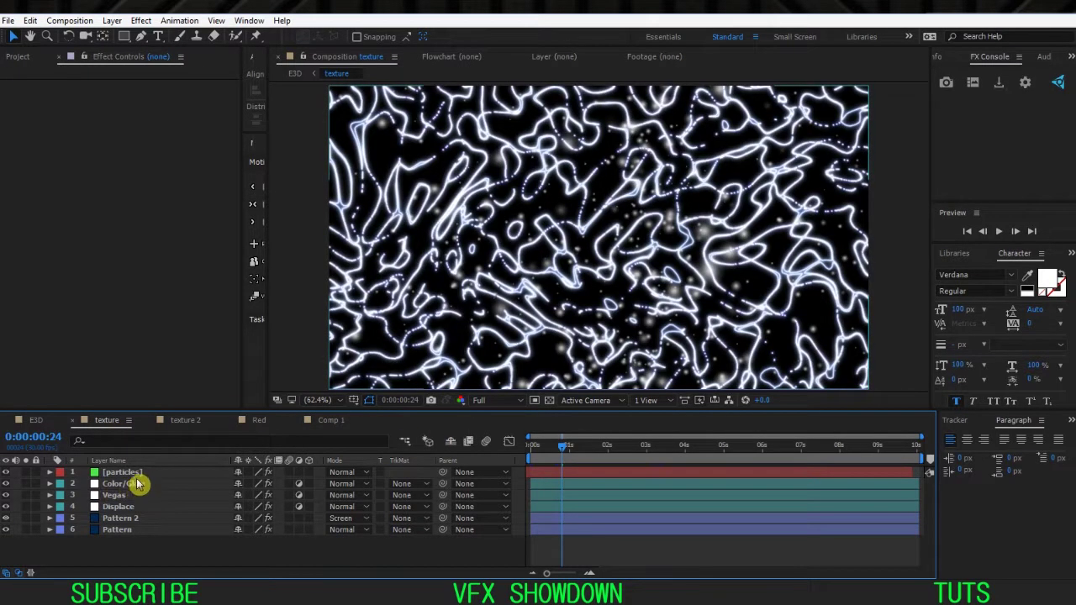
{"action": "left_click", "coordinate": [125, 473]}
{"action": "left_click", "coordinate": [31, 475]}
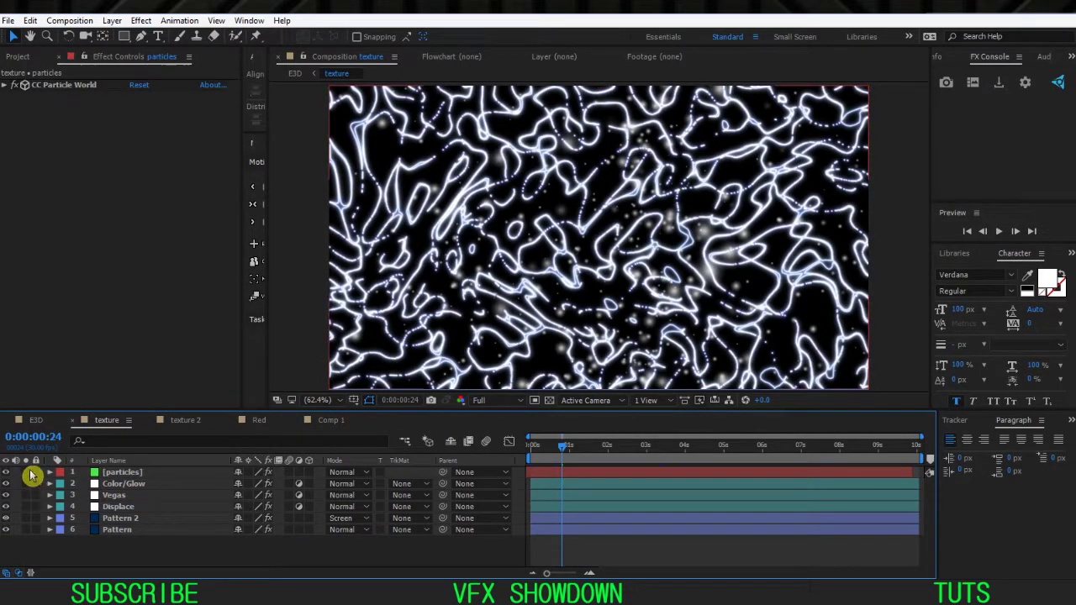
{"action": "left_click", "coordinate": [31, 475]}
{"action": "left_click", "coordinate": [134, 476]}
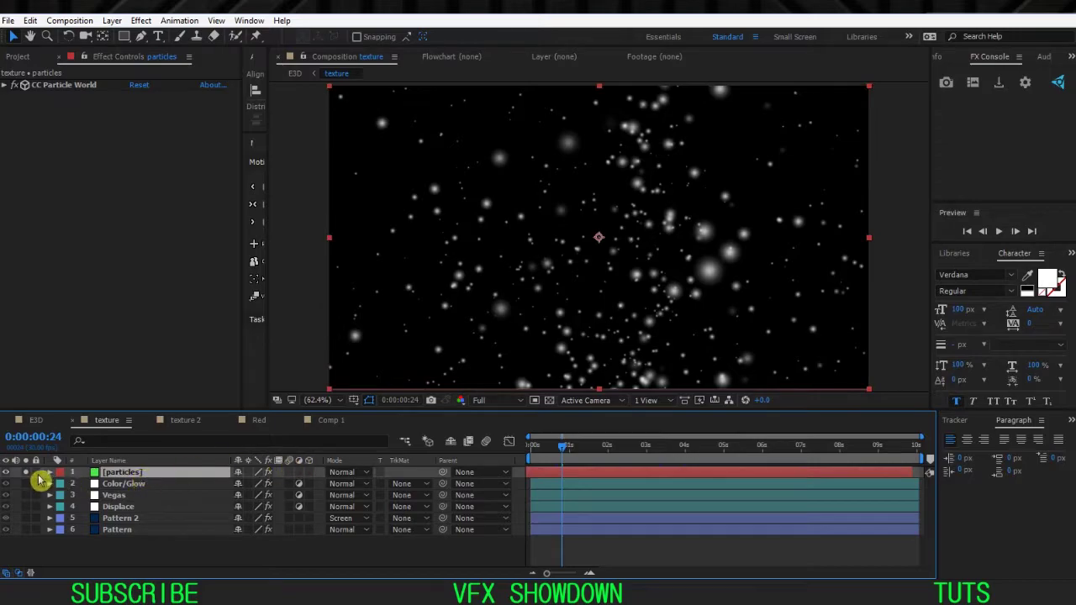
- Preview the particle animation from the start and examine the CC Particle World effect up to 0:00:02:05
{"action": "left_click_drag", "start_coordinate": [594, 454], "coordinate": [510, 473]}
{"action": "key", "text": "space"}
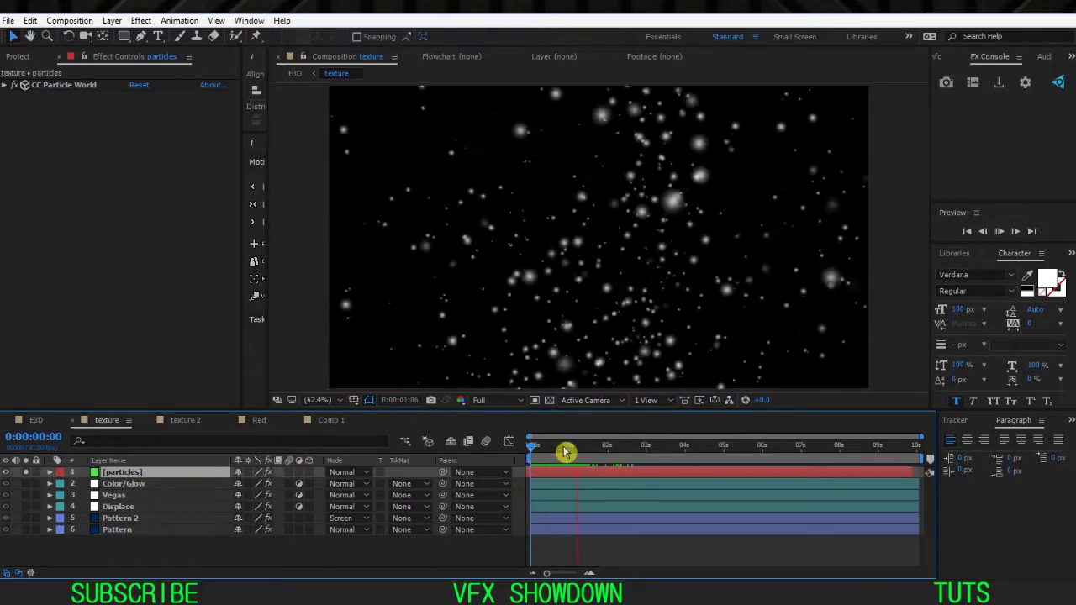
{"action": "left_click", "coordinate": [569, 450]}
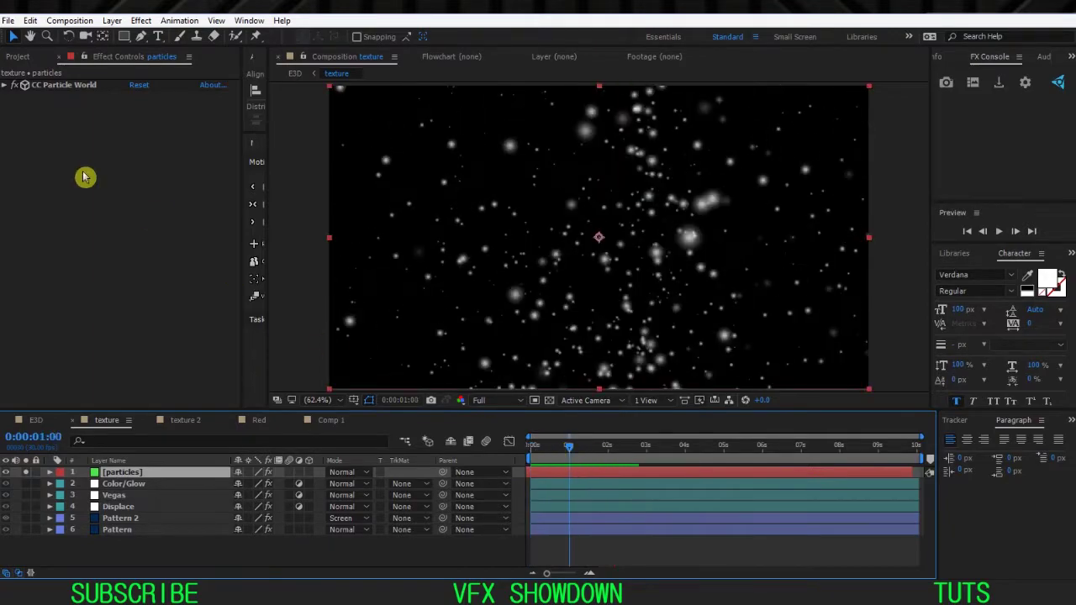
{"action": "left_click", "coordinate": [52, 90]}
{"action": "left_click_drag", "start_coordinate": [574, 447], "coordinate": [618, 472]}
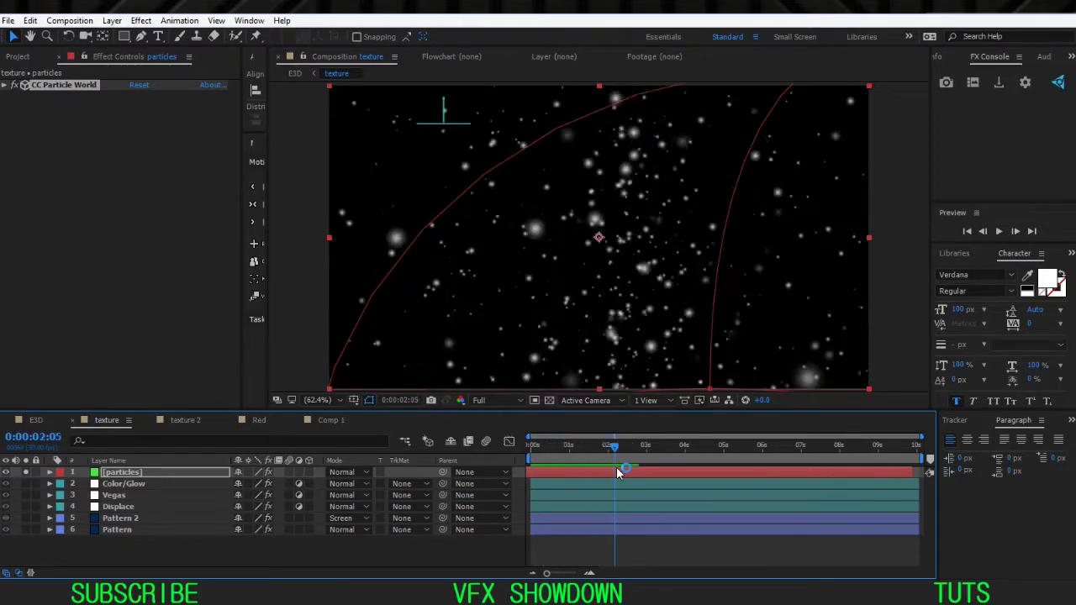
- Copy the particles layer from the texture composition into Comp 1, above the COLOR/GLOW layer
{"action": "left_click", "coordinate": [202, 476]}
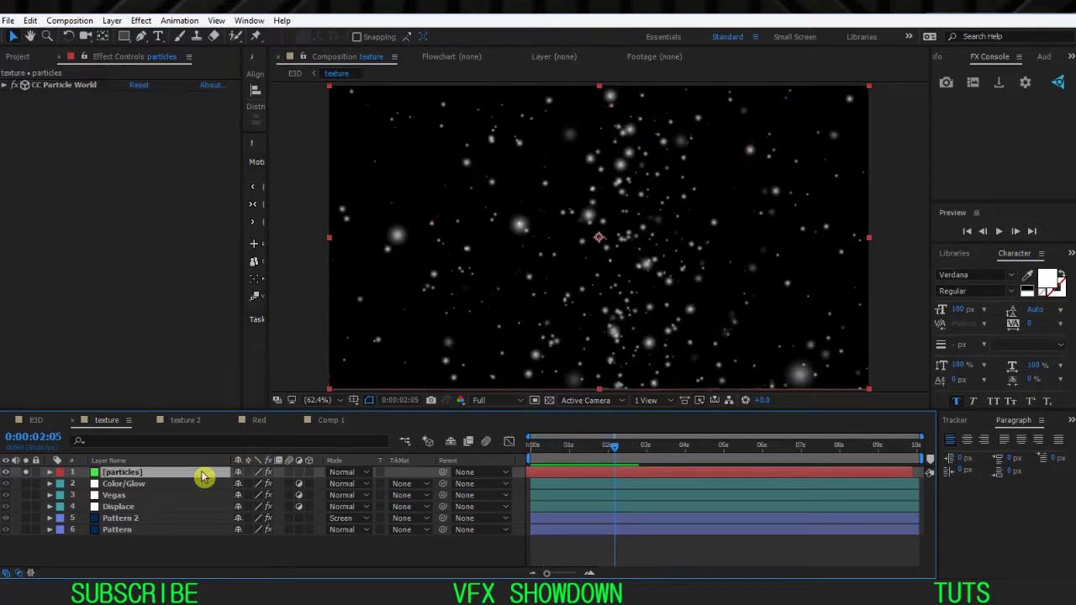
{"action": "left_click", "coordinate": [313, 422]}
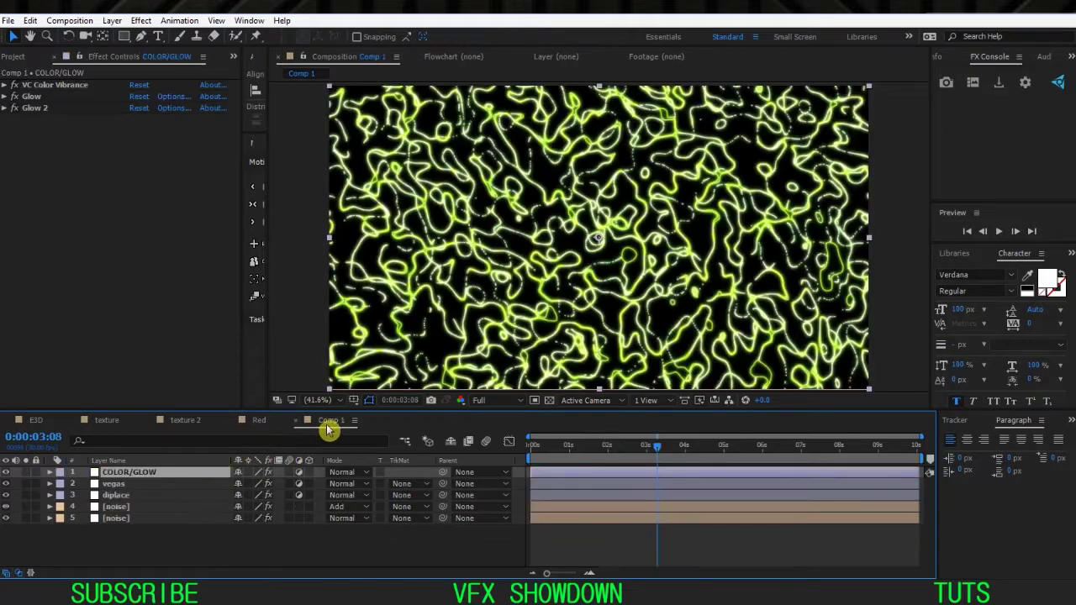
{"action": "left_click", "coordinate": [156, 547]}
{"action": "key", "text": "ctrl+v"}
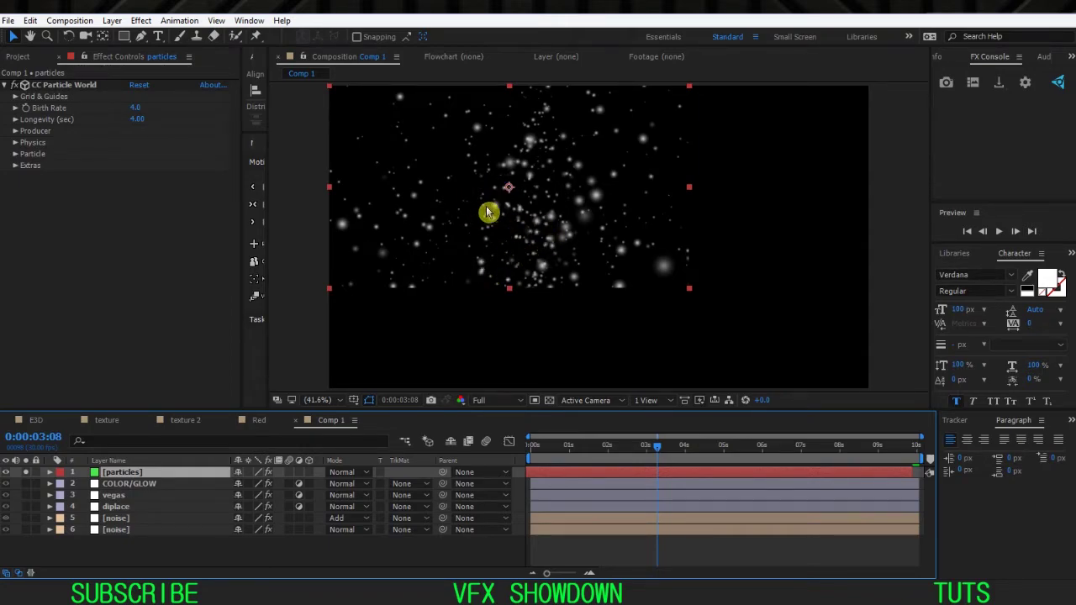
- Resize the particles solid to the composition's full size, creating a new solid for the layer
{"action": "key", "text": "ctrl+shift+y"}
{"action": "left_click_drag", "start_coordinate": [257, 48], "coordinate": [336, 50]}
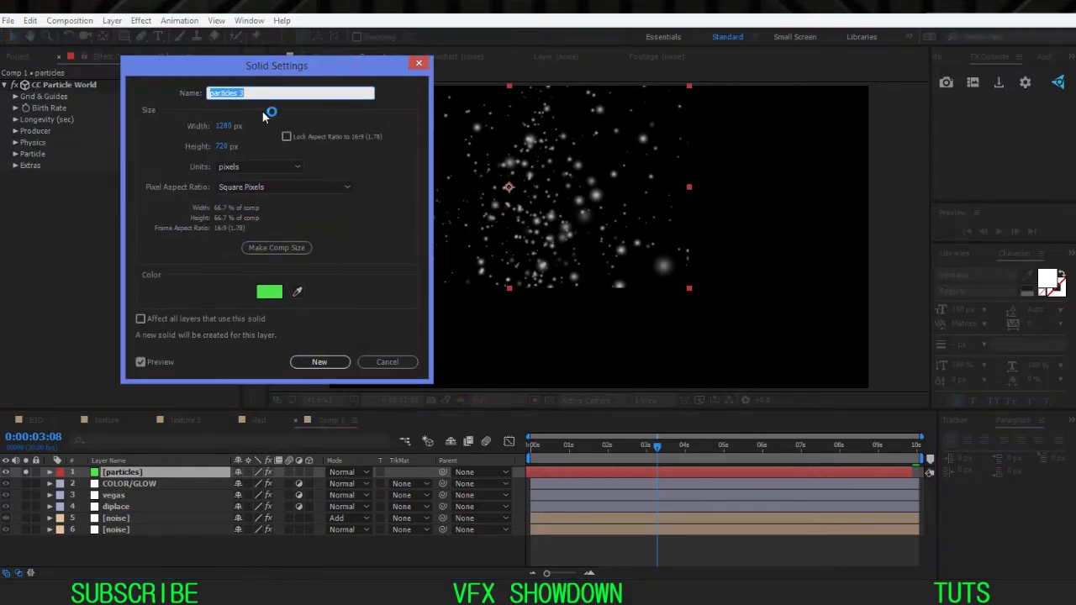
{"action": "left_click", "coordinate": [279, 246]}
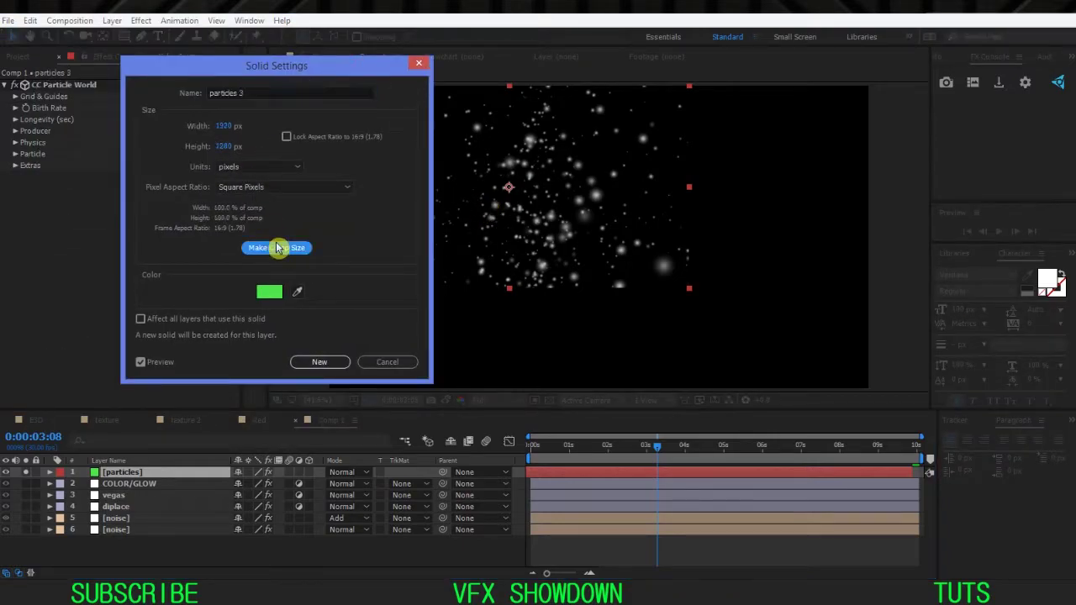
{"action": "left_click", "coordinate": [332, 359]}
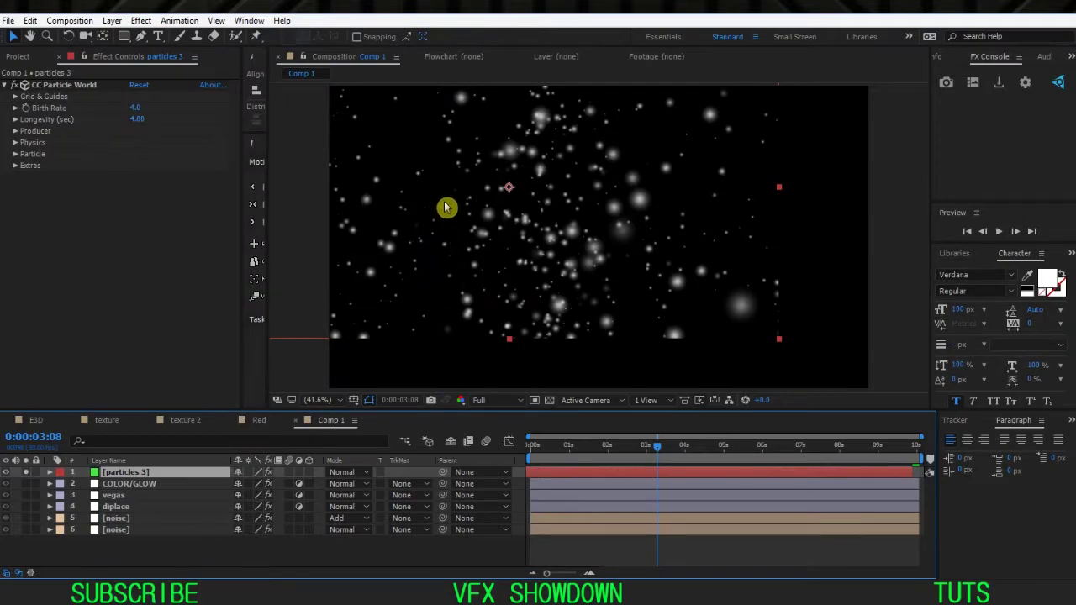
- Fit the particles layer to the composition frame and preview it around 0:00:02:24
{"action": "right_click", "coordinate": [182, 473]}
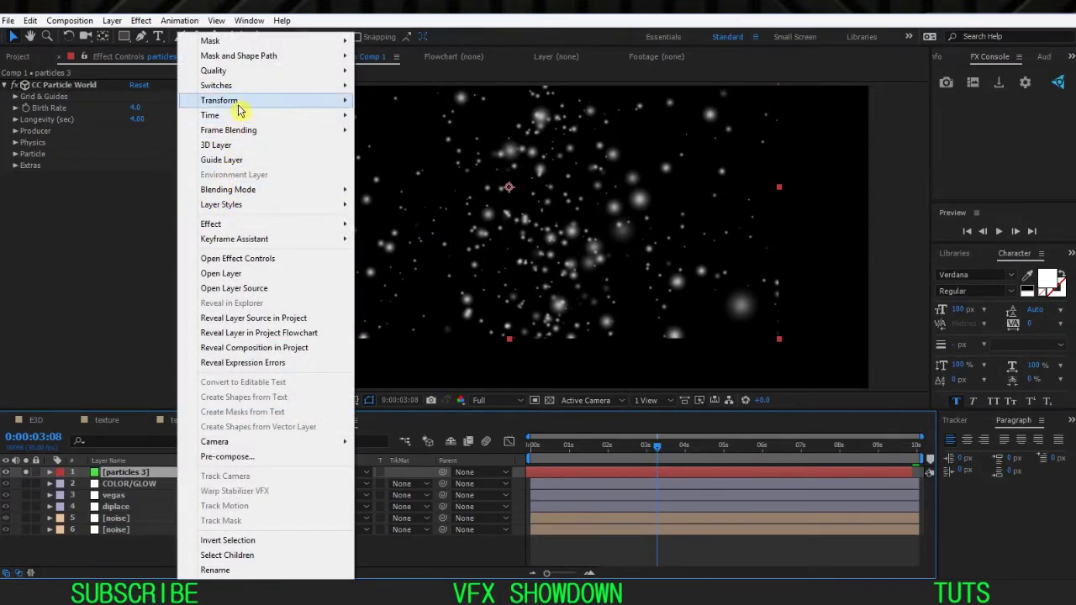
{"action": "mouse_move", "coordinate": [249, 102]}
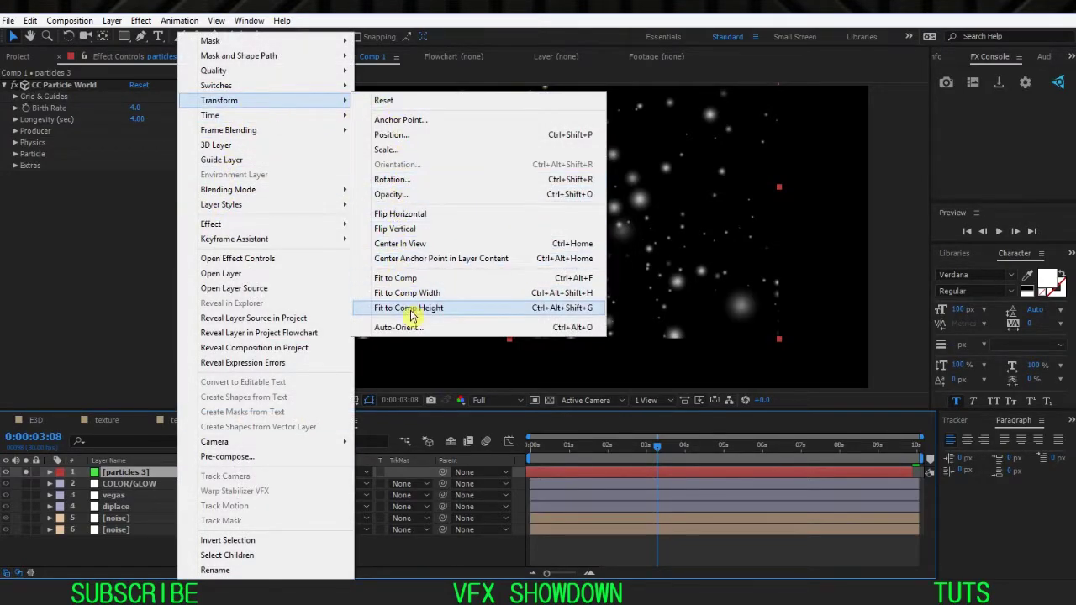
{"action": "left_click", "coordinate": [414, 279]}
{"action": "mouse_move", "coordinate": [634, 452]}
{"action": "left_mouse_down"}
{"action": "mouse_move", "coordinate": [601, 450]}
{"action": "mouse_move", "coordinate": [641, 449]}
{"action": "left_mouse_up"}
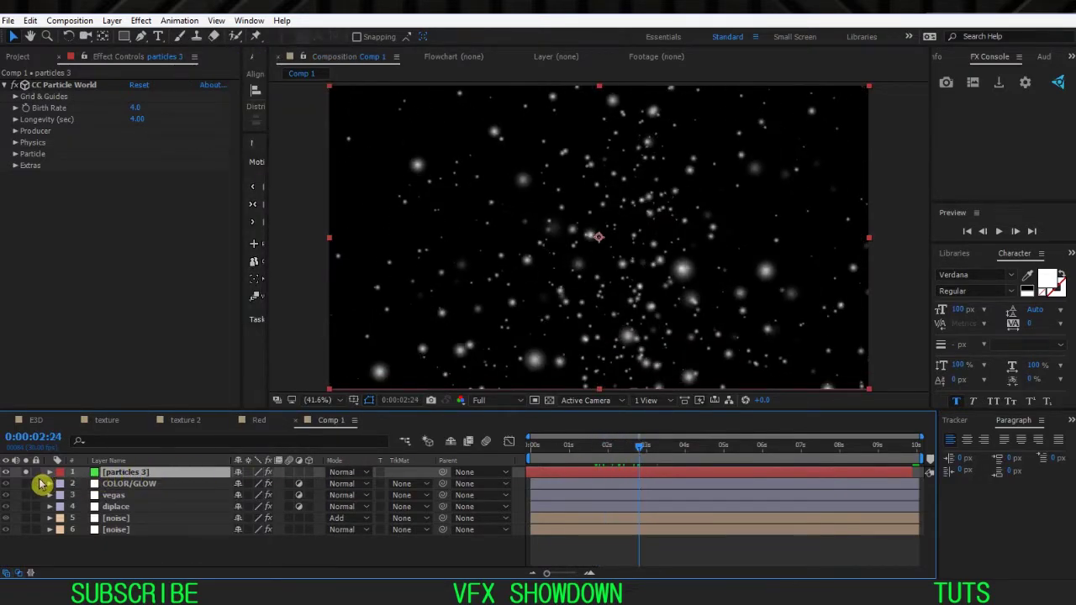
- Unsolo the particles layer, place it directly below COLOR/GLOW, and preview the combined texture near 0:00:02:26
{"action": "left_click", "coordinate": [190, 549]}
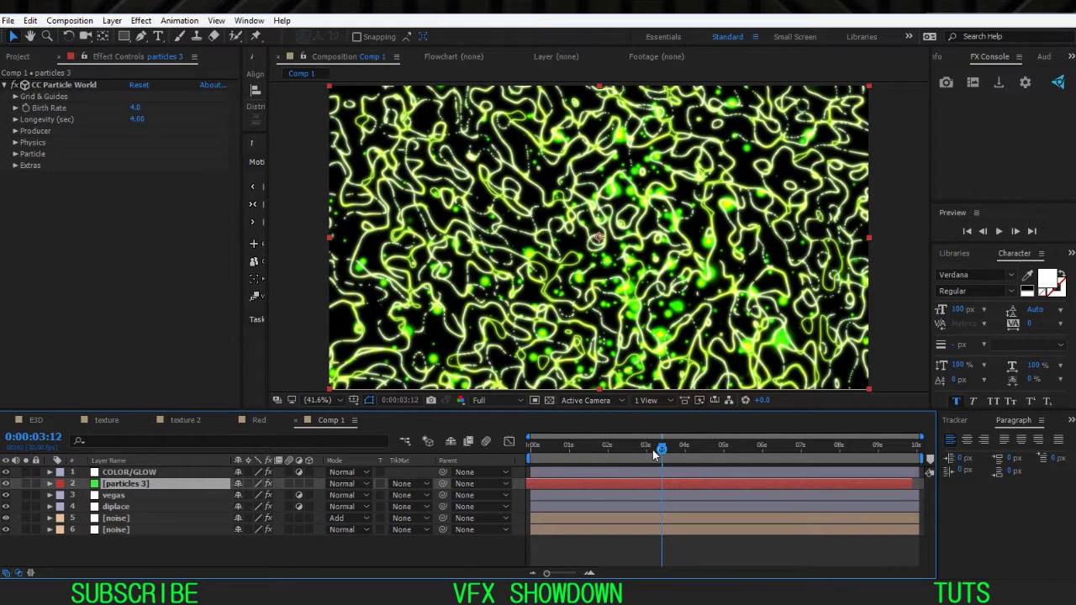
{"action": "left_click_drag", "start_coordinate": [654, 455], "coordinate": [644, 454]}
{"action": "left_click", "coordinate": [126, 473]}
- Set the particles layer's opacity to 50% and collapse its properties
{"action": "left_click", "coordinate": [143, 485]}
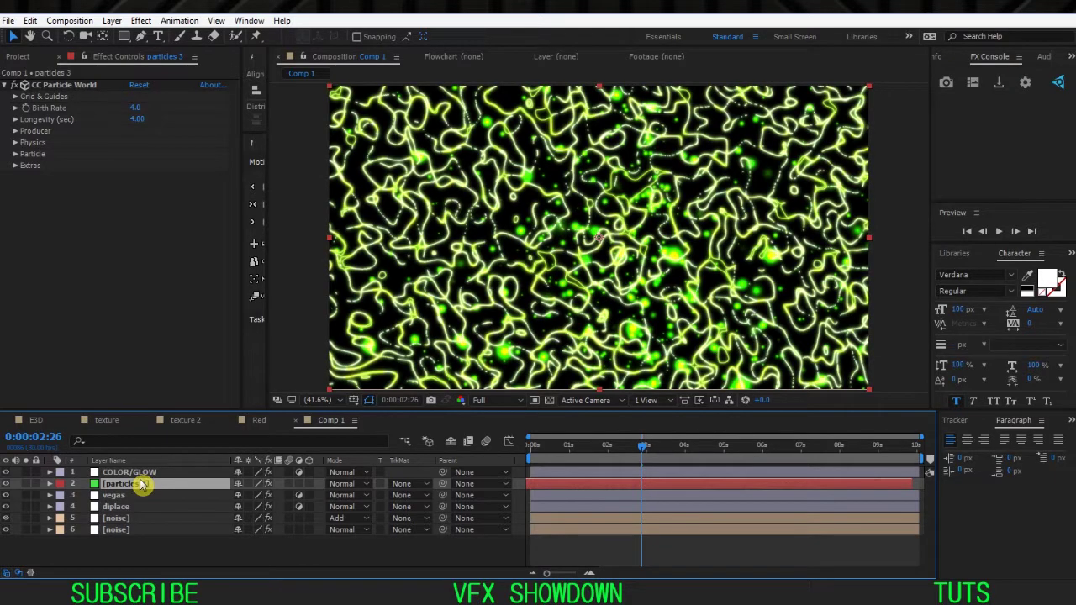
{"action": "key", "text": "t"}
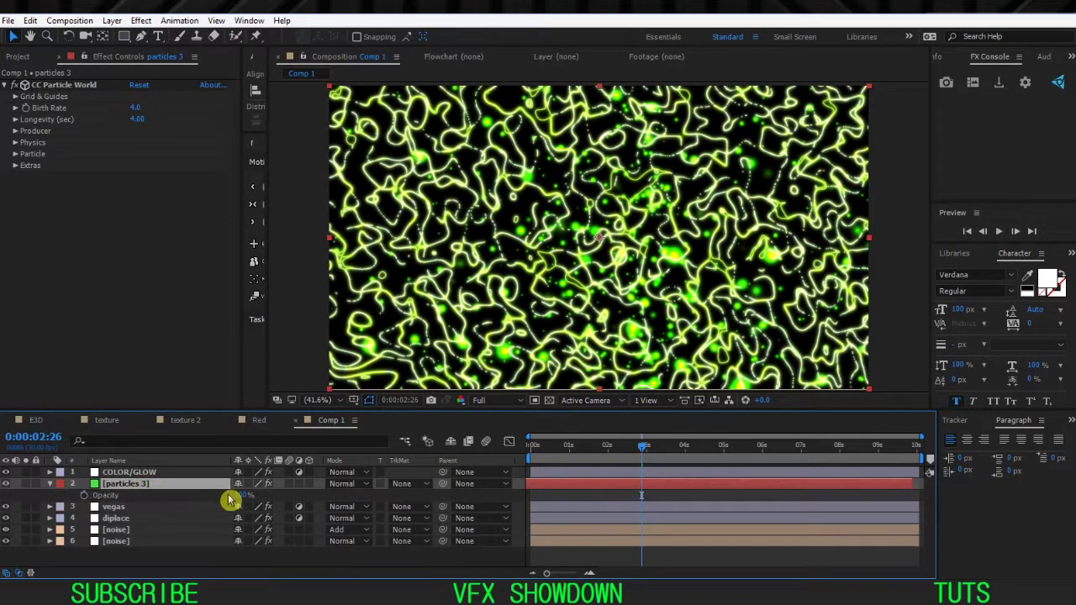
{"action": "left_click", "coordinate": [284, 501]}
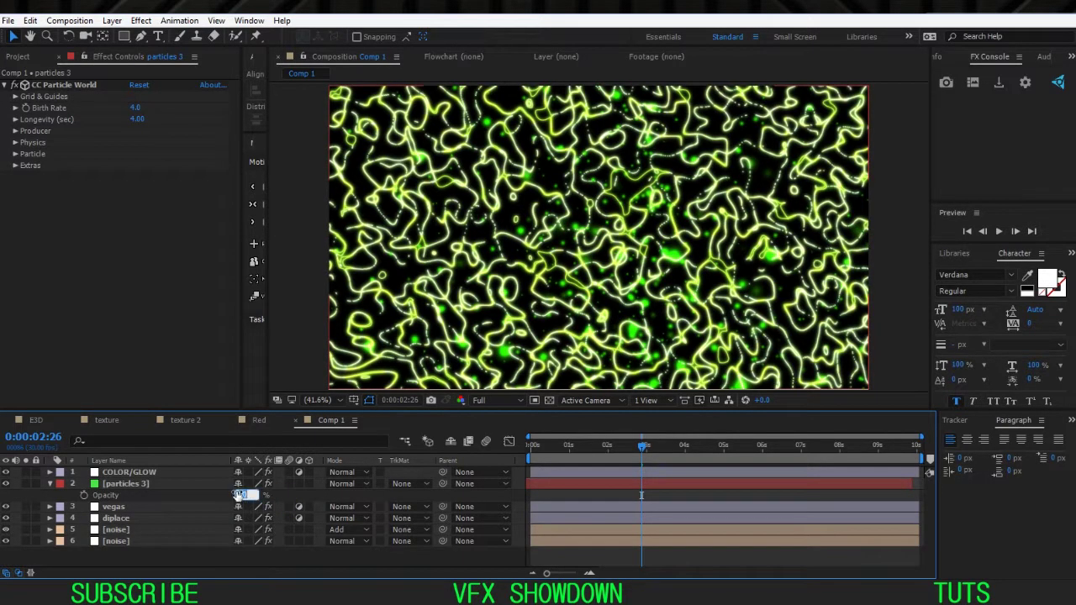
{"action": "key", "text": "Return"}
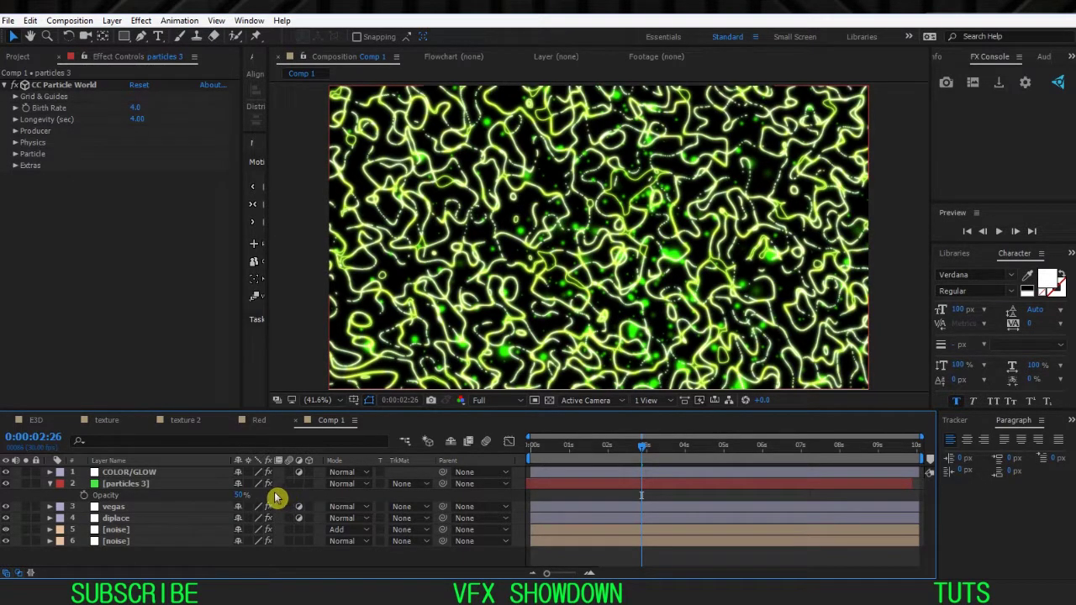
{"action": "left_click", "coordinate": [50, 486]}
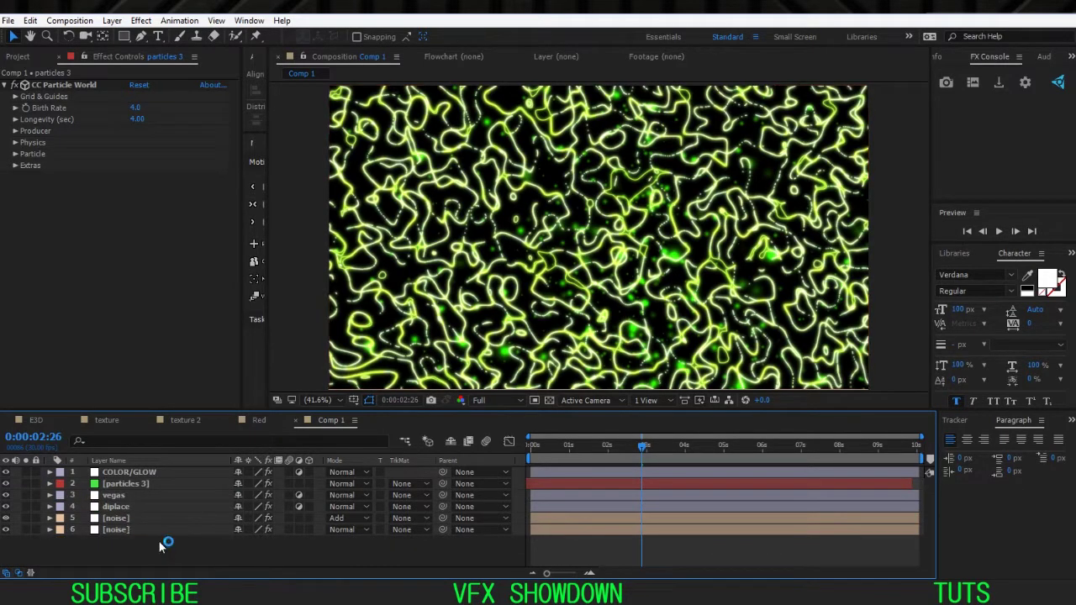
- Preview the texture up to 0:00:09:07 and compare it with the texture 2 and Red compositions
{"action": "left_click_drag", "start_coordinate": [669, 451], "coordinate": [783, 451]}
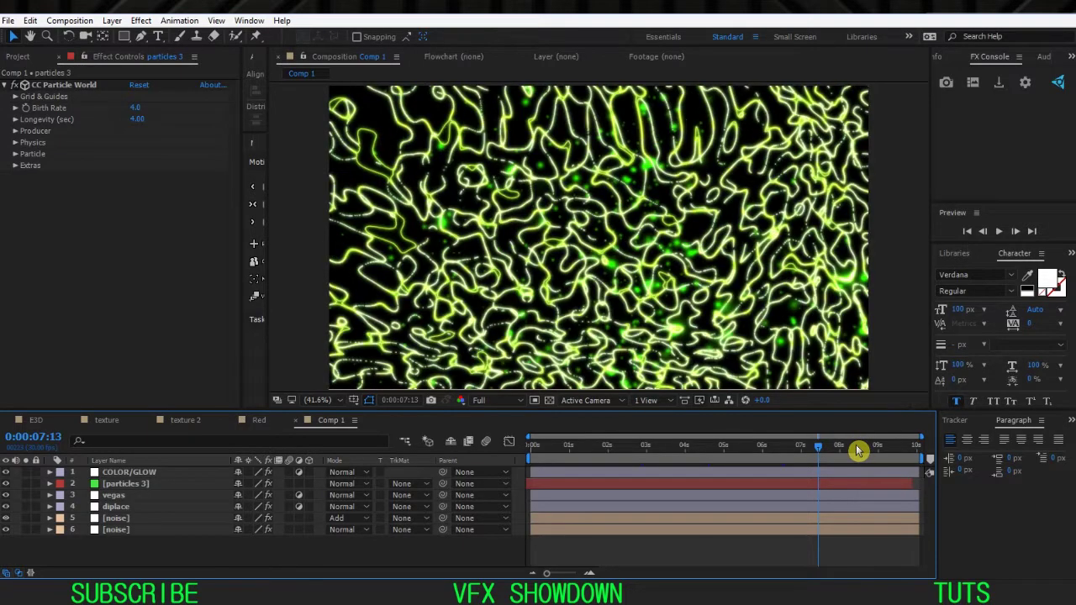
{"action": "left_click", "coordinate": [887, 448]}
{"action": "left_click", "coordinate": [905, 484]}
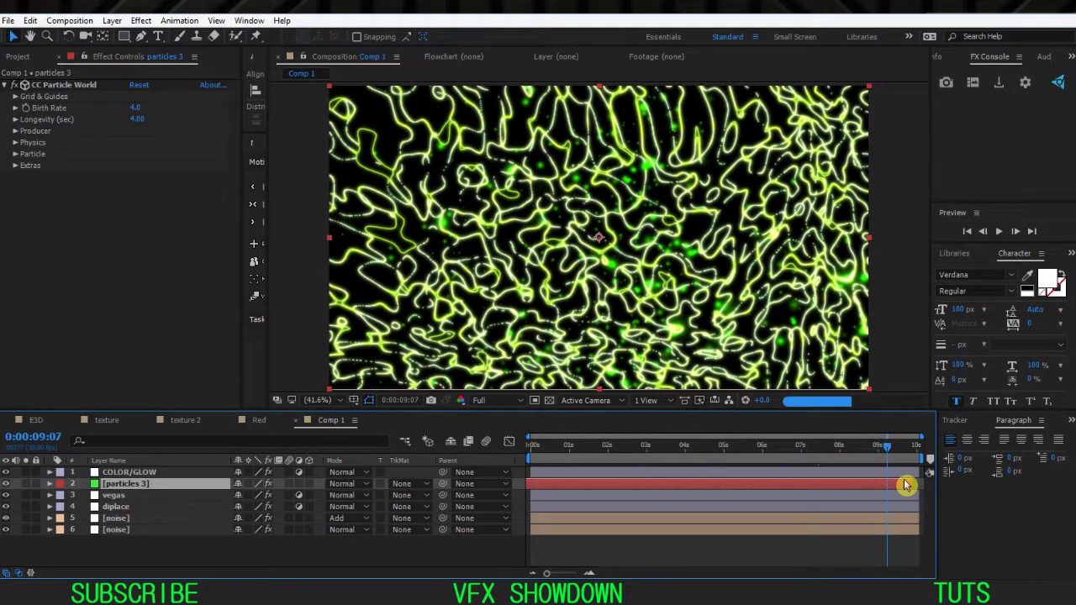
{"action": "left_click", "coordinate": [175, 421]}
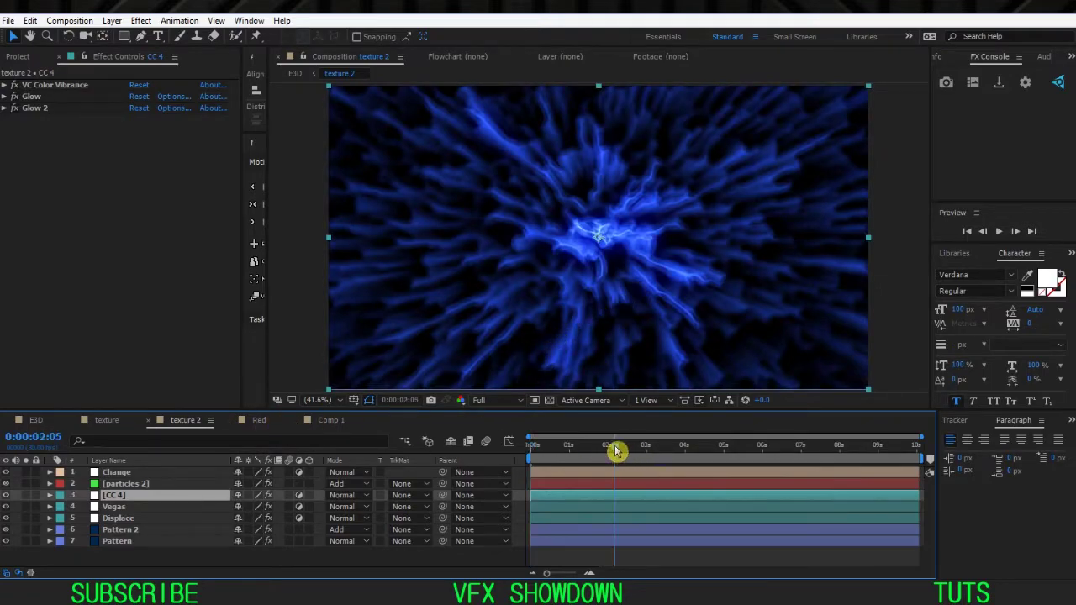
{"action": "left_click", "coordinate": [260, 421]}
{"action": "left_click", "coordinate": [577, 453]}
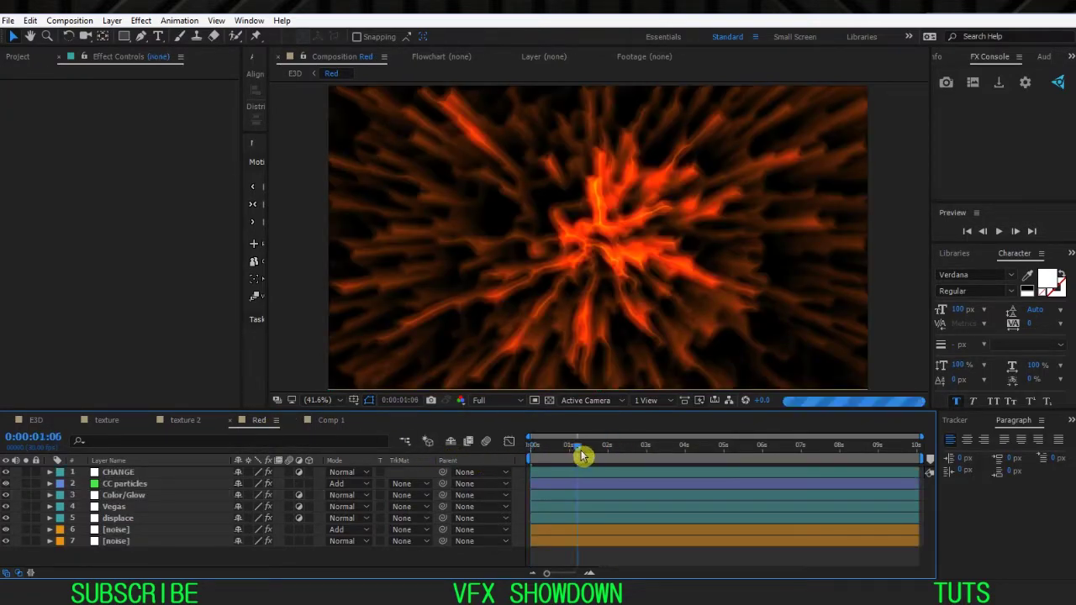
{"action": "left_click", "coordinate": [329, 422]}
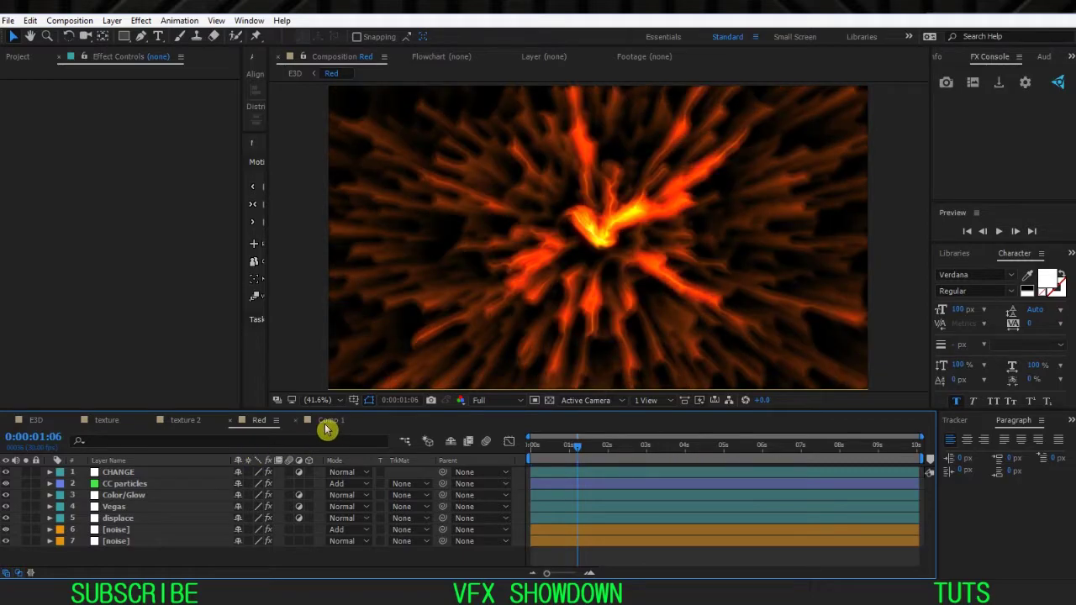
- Add an adjustment layer above COLOR/GLOW in Comp 1 and name it CHANGE
{"action": "left_click", "coordinate": [168, 475]}
{"action": "right_click", "coordinate": [164, 556]}
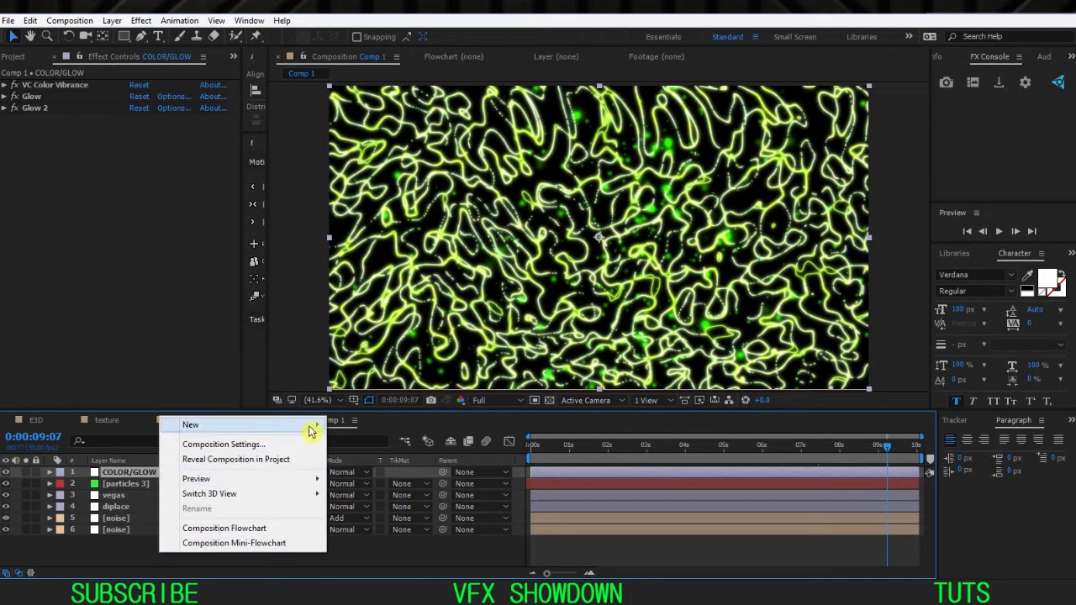
{"action": "mouse_move", "coordinate": [243, 425]}
{"action": "left_click", "coordinate": [376, 464]}
{"action": "key", "text": "Return"}
{"action": "type", "text": "CA"}
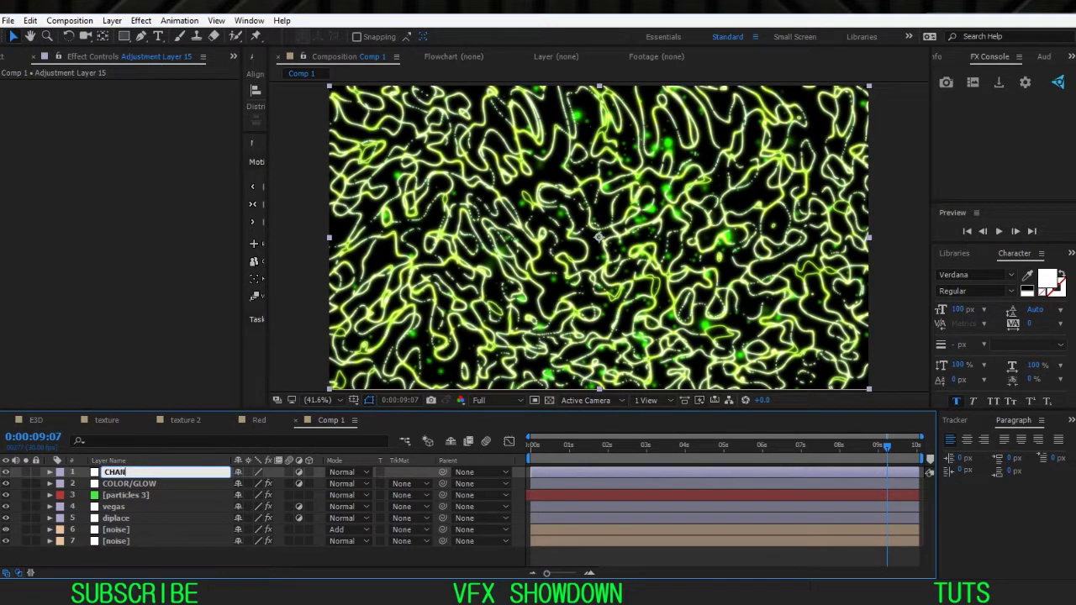
{"action": "type", "text": "ANGE"}
{"action": "key", "text": "Return"}
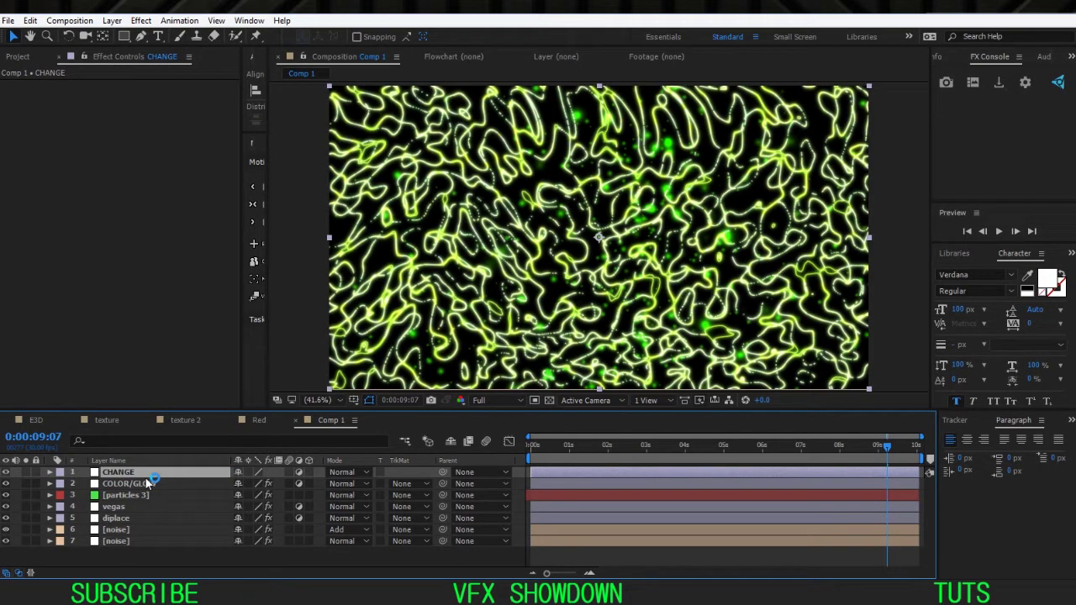
{"action": "left_click", "coordinate": [156, 486]}
{"action": "left_click", "coordinate": [190, 474]}
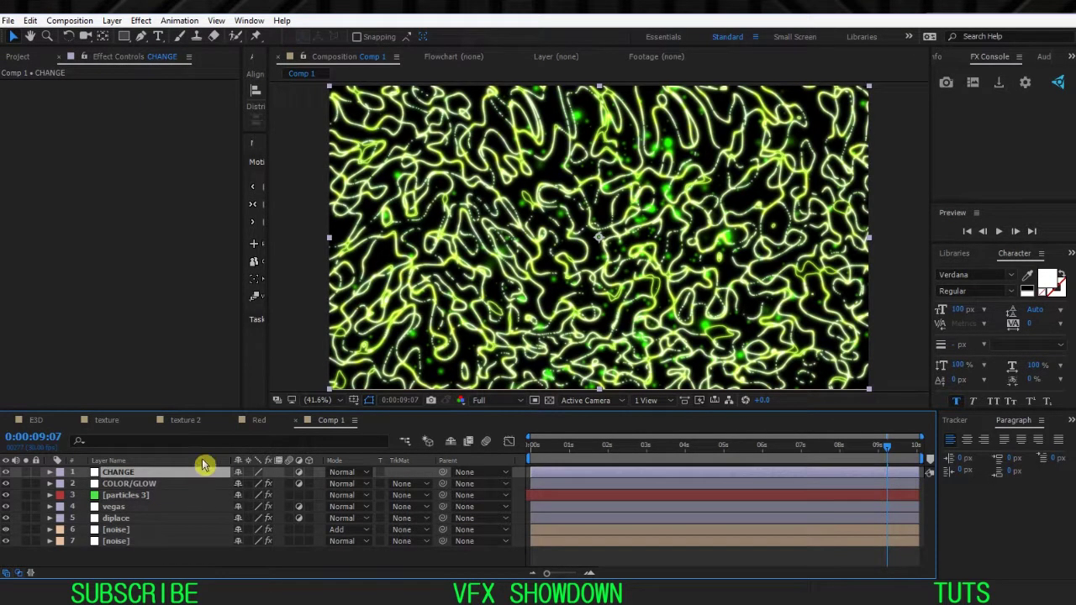
- Examine the radial burst look in the Red and texture 2 compositions, and return to Comp 1's CHANGE layer
{"action": "left_click", "coordinate": [250, 421]}
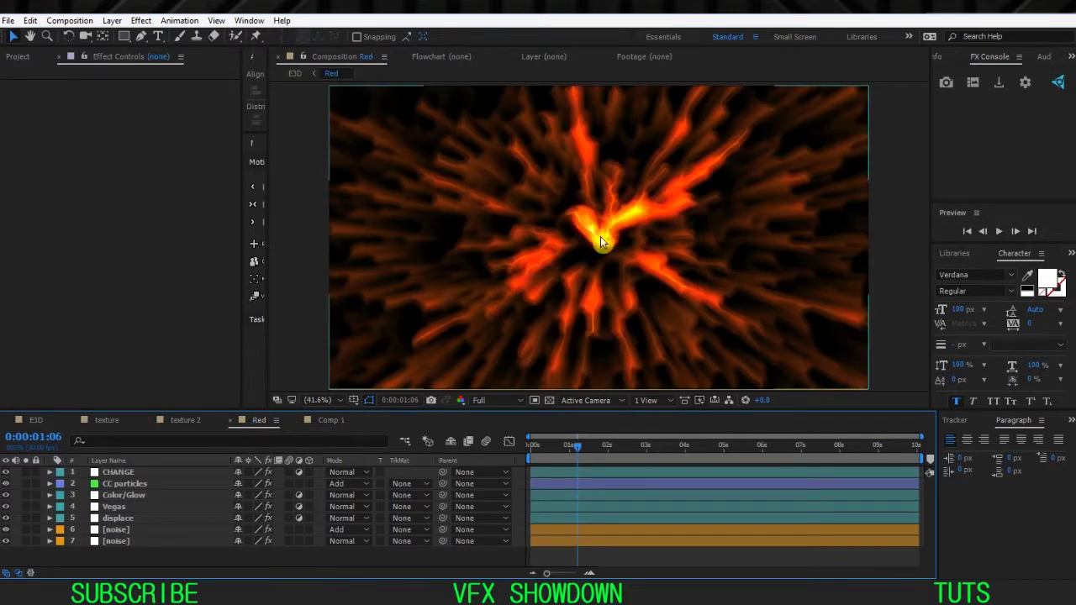
{"action": "left_click", "coordinate": [179, 421]}
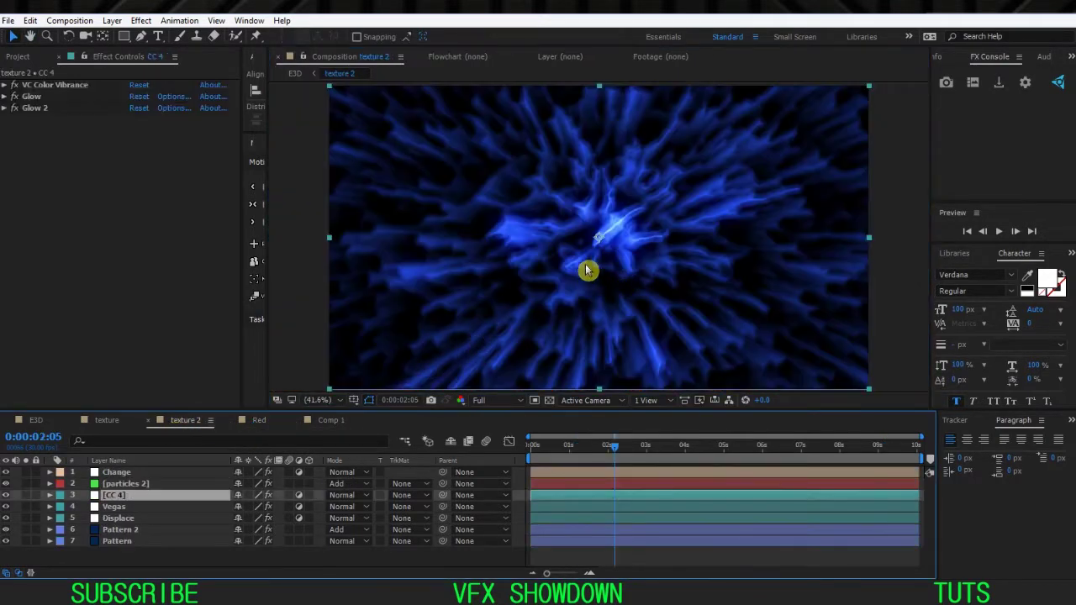
{"action": "left_click", "coordinate": [632, 230]}
{"action": "left_click", "coordinate": [654, 446]}
{"action": "key", "text": "Caps_Lock"}
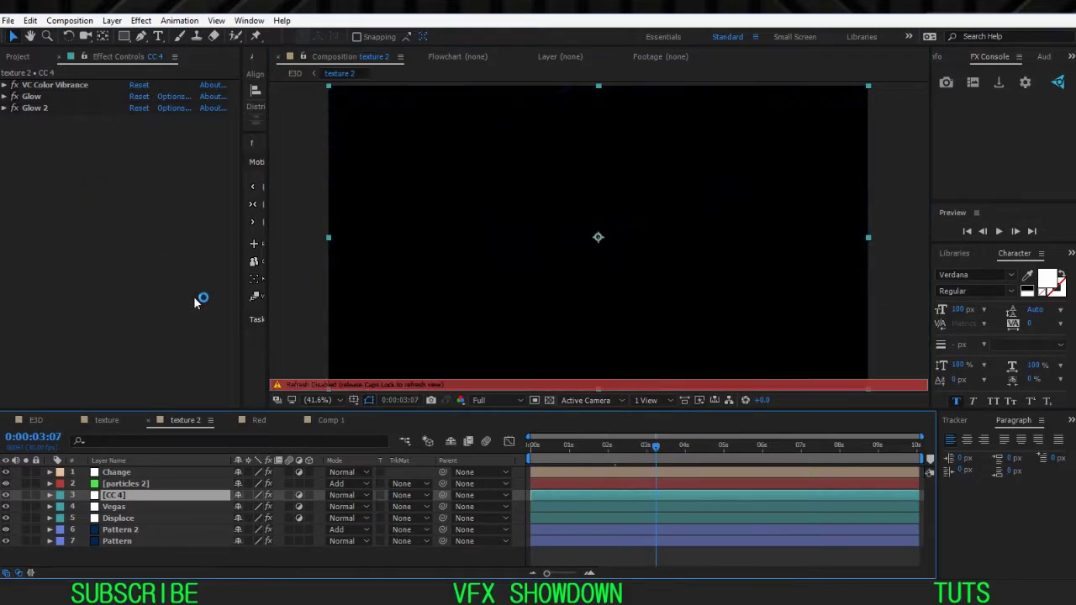
{"action": "left_click", "coordinate": [336, 420]}
{"action": "key", "text": "Caps_Lock"}
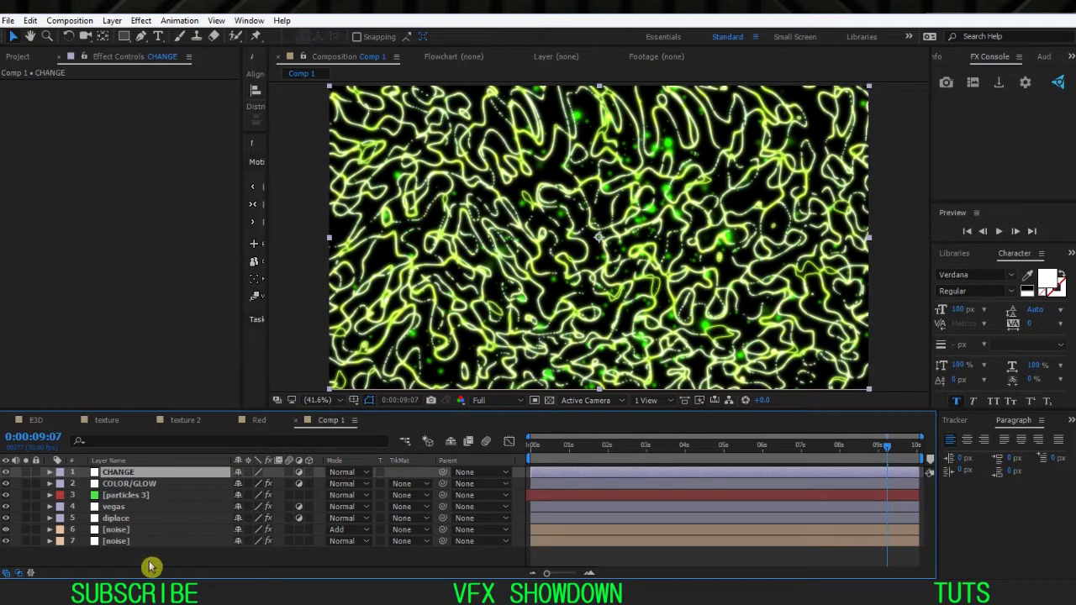
{"action": "left_click", "coordinate": [173, 473]}
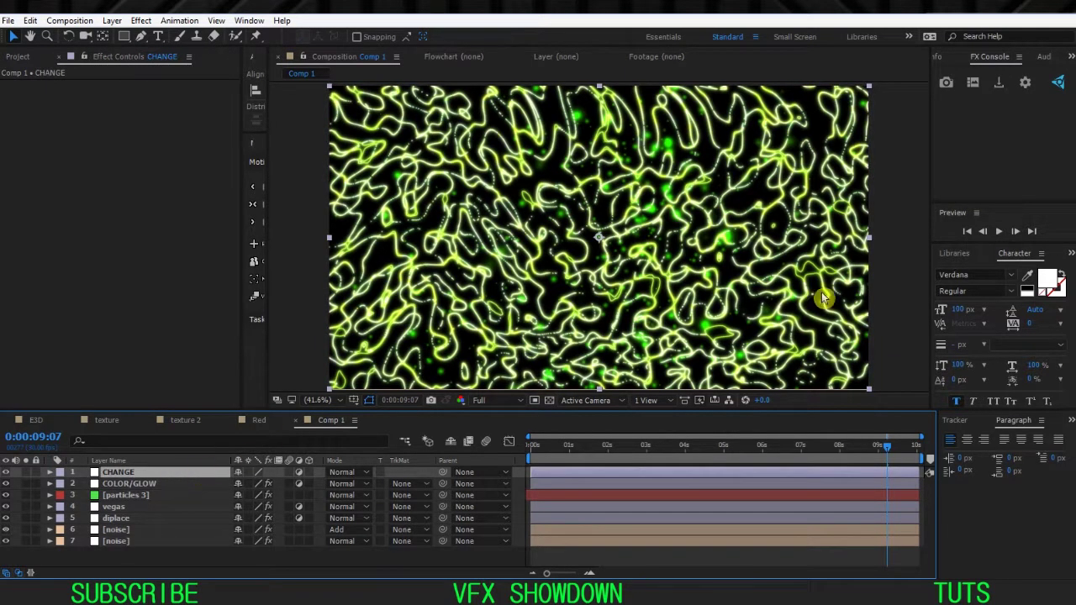
- Apply CC Radial Fast Blur to the CHANGE layer and preview the result at 0:00:02:14
{"action": "left_click_drag", "start_coordinate": [985, 243], "coordinate": [986, 237]}
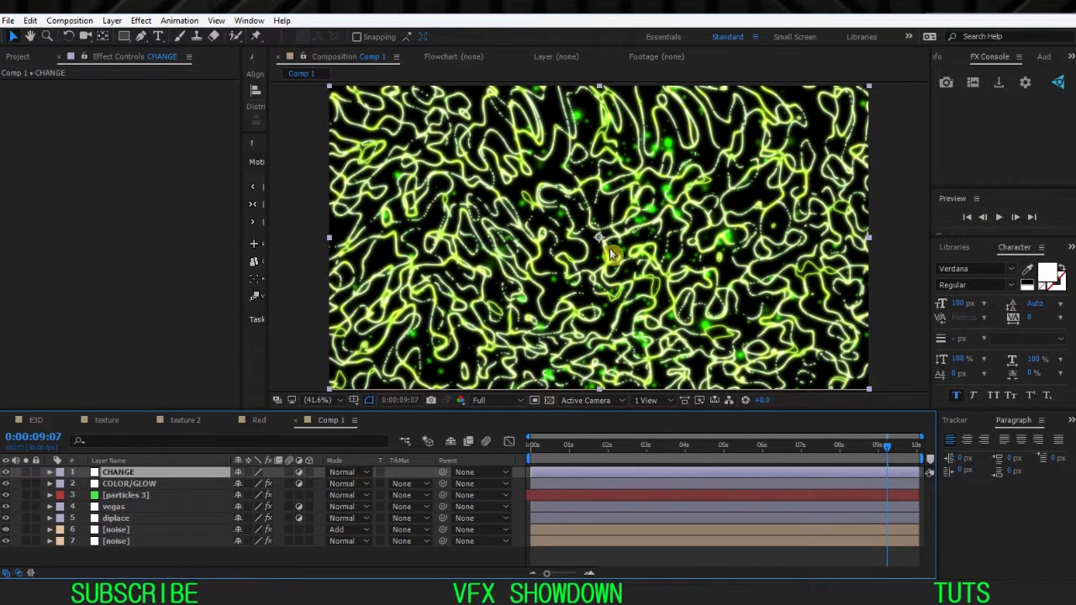
{"action": "left_click", "coordinate": [592, 446]}
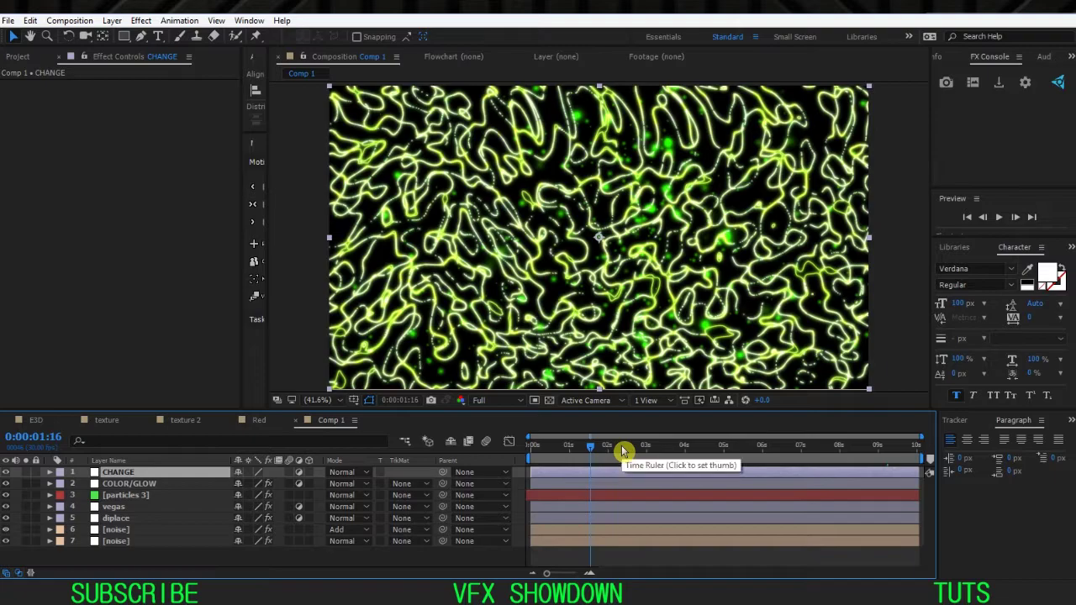
{"action": "key", "text": "Caps_Lock"}
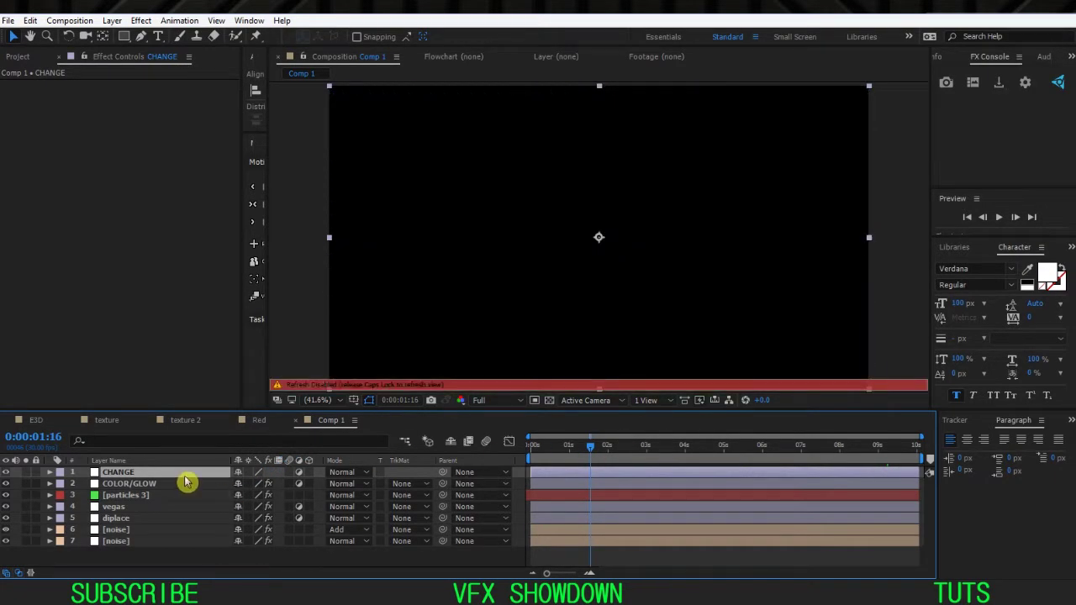
{"action": "key", "text": "Caps_Lock"}
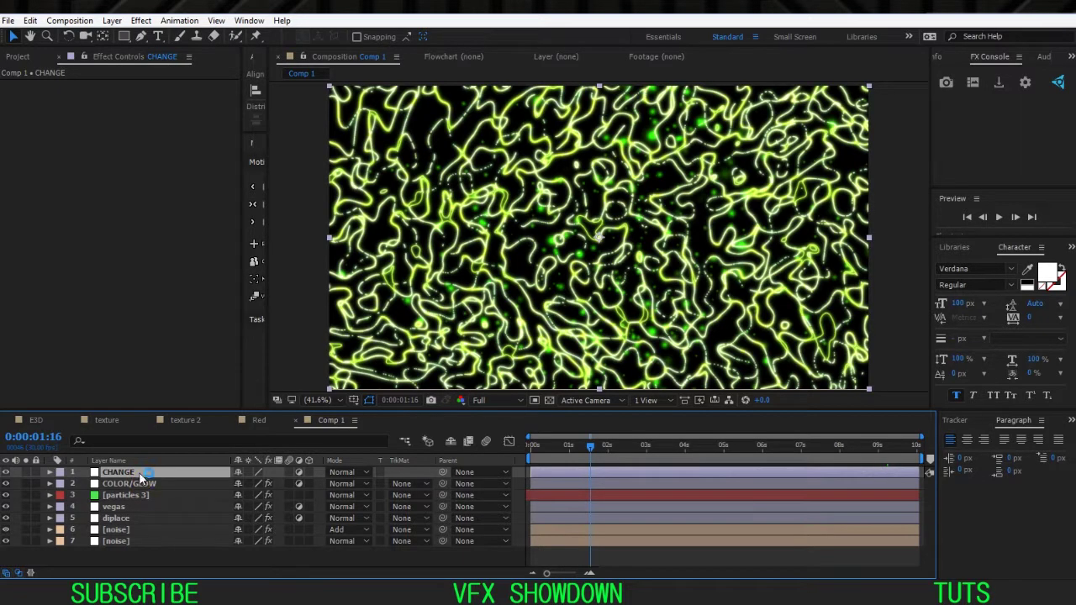
{"action": "key", "text": "ctrl+space"}
{"action": "type", "text": "cc"}
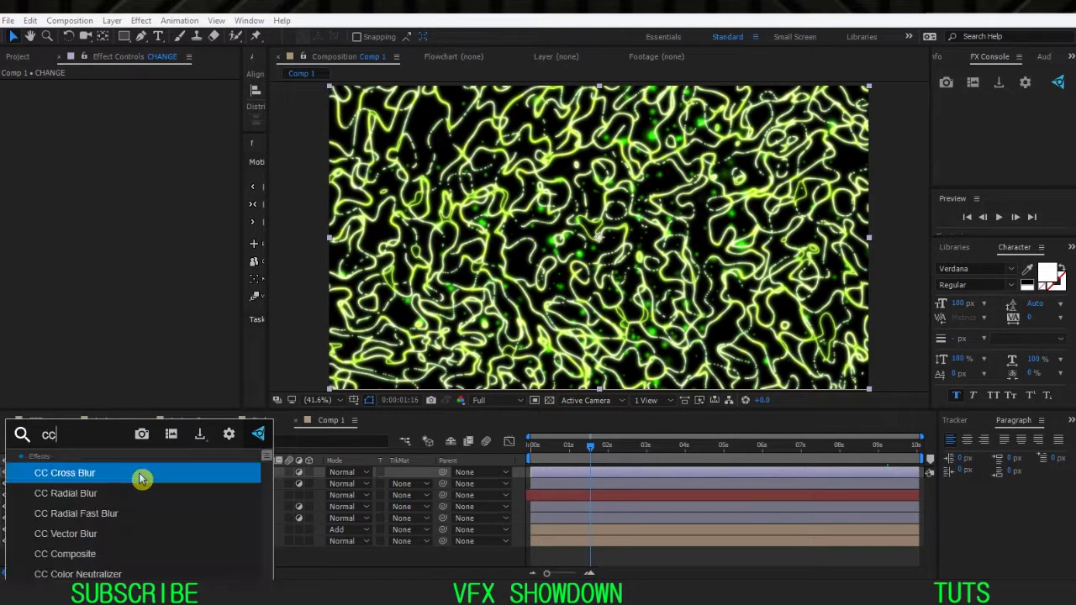
{"action": "left_click", "coordinate": [107, 516]}
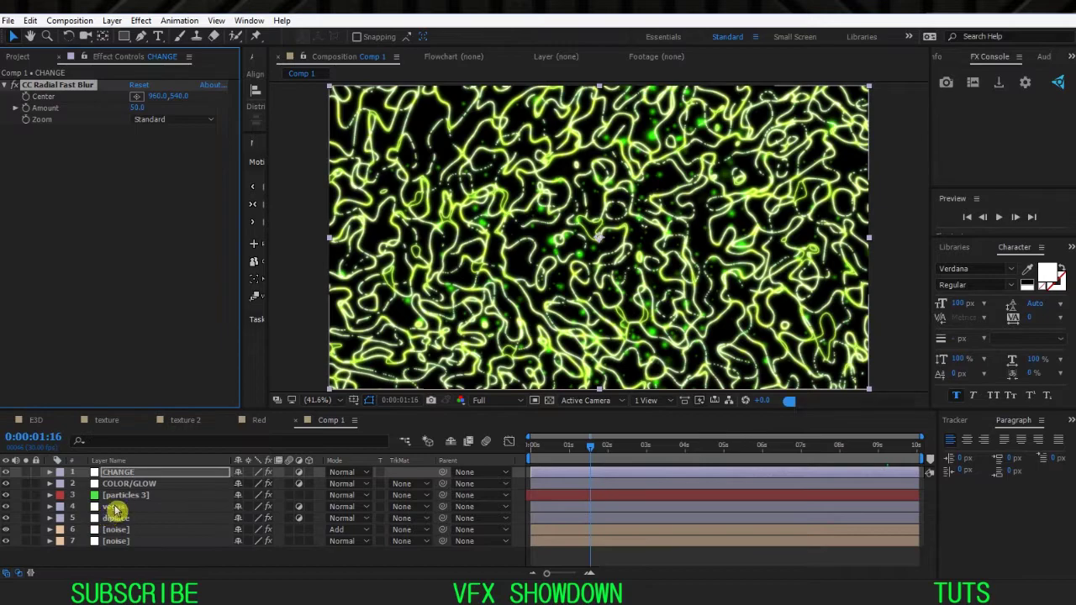
{"action": "left_click", "coordinate": [153, 485]}
{"action": "left_click", "coordinate": [172, 474]}
{"action": "left_click_drag", "start_coordinate": [616, 451], "coordinate": [626, 449]}
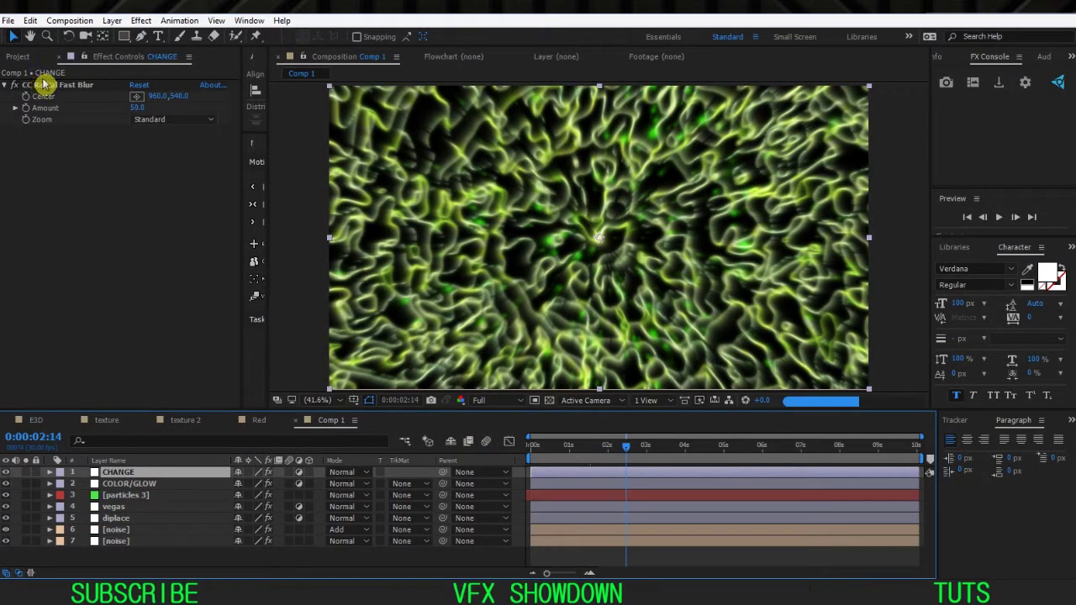
- Set the CC Radial Fast Blur's Zoom to Darkest and Amount to 100, and preview the result at 0:00:03:19 and 0:00:04:17
{"action": "left_click", "coordinate": [46, 85]}
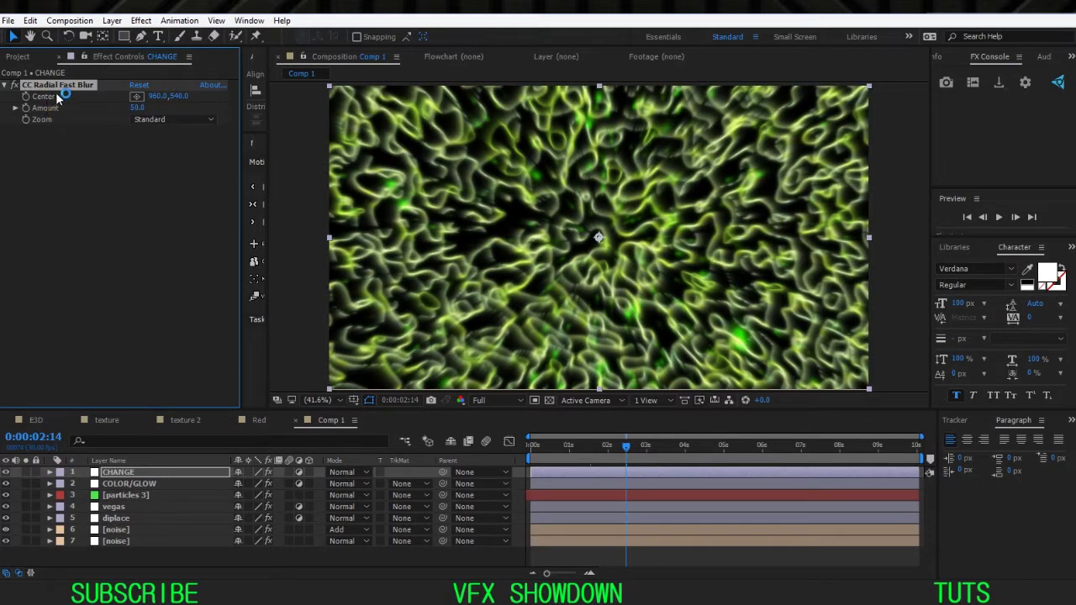
{"action": "left_click", "coordinate": [136, 109]}
{"action": "left_click", "coordinate": [150, 120]}
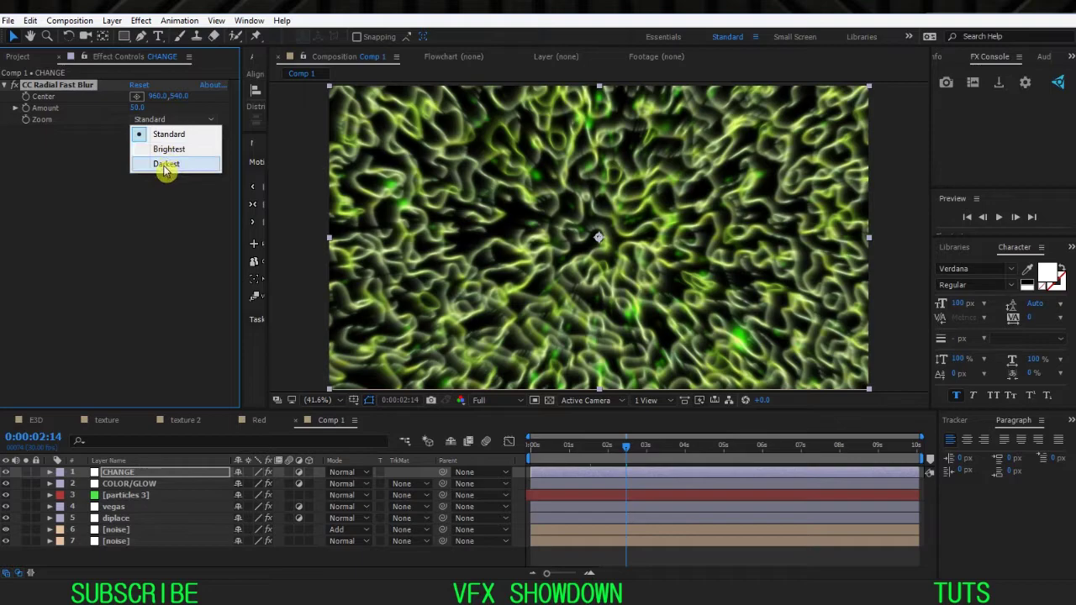
{"action": "left_click", "coordinate": [91, 149]}
{"action": "left_click", "coordinate": [154, 122]}
{"action": "left_click", "coordinate": [167, 164]}
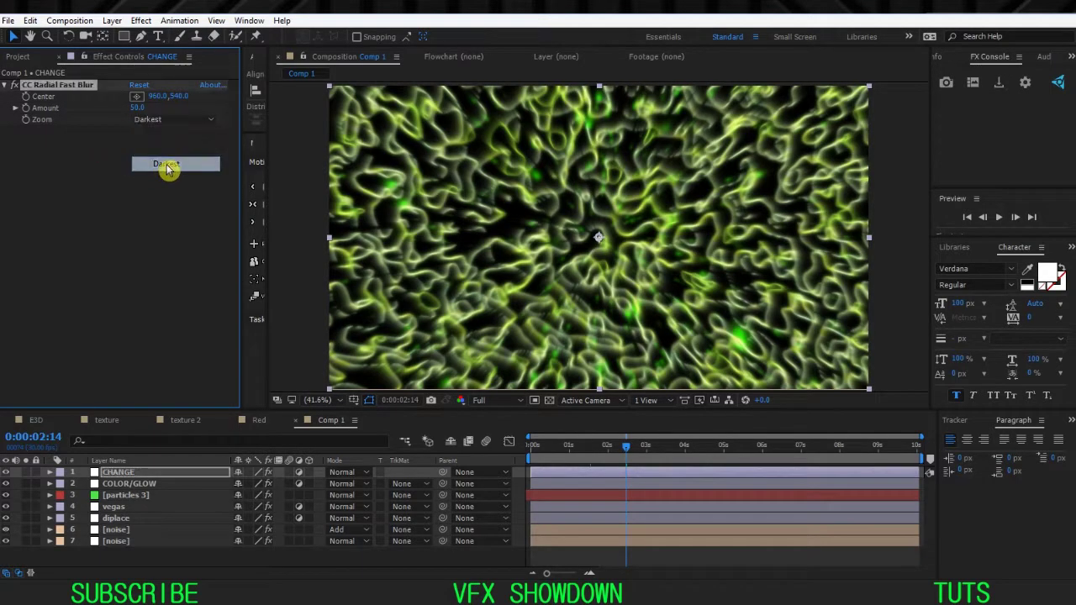
{"action": "left_click", "coordinate": [136, 109]}
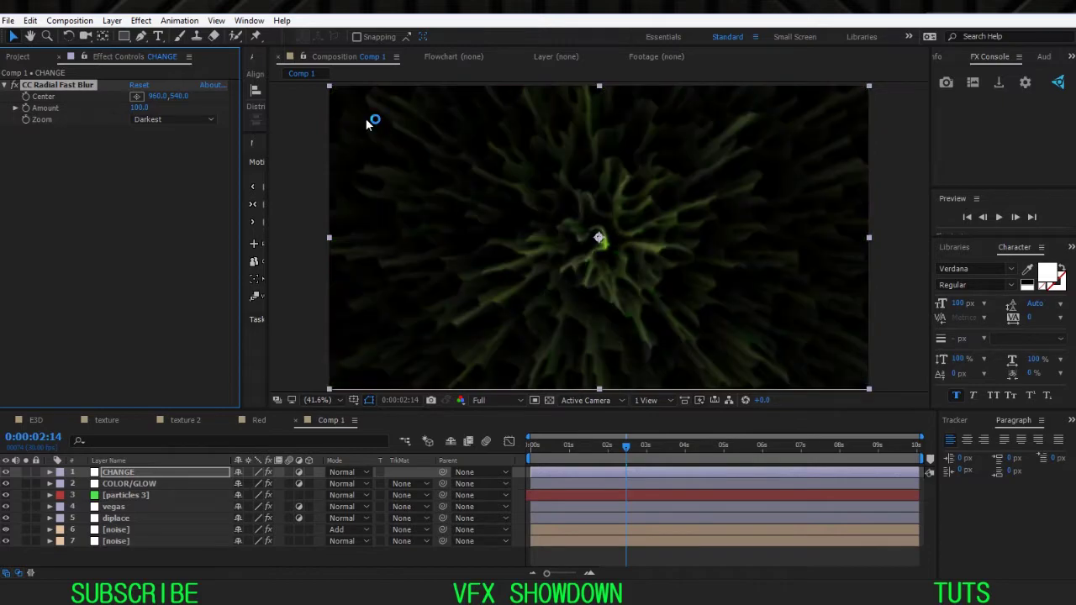
{"action": "left_click", "coordinate": [673, 448]}
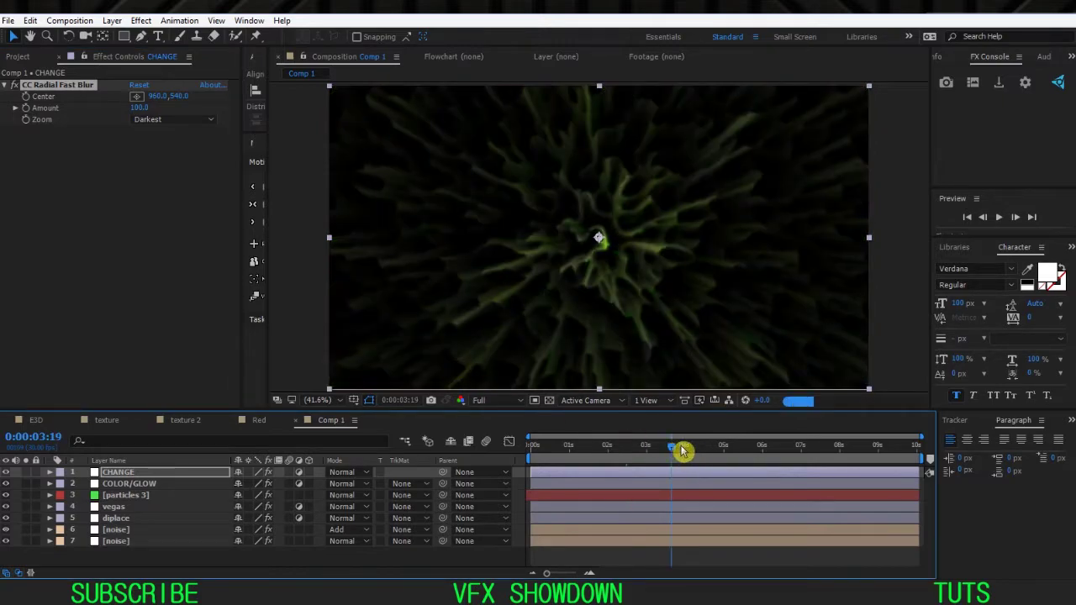
{"action": "left_click", "coordinate": [694, 476]}
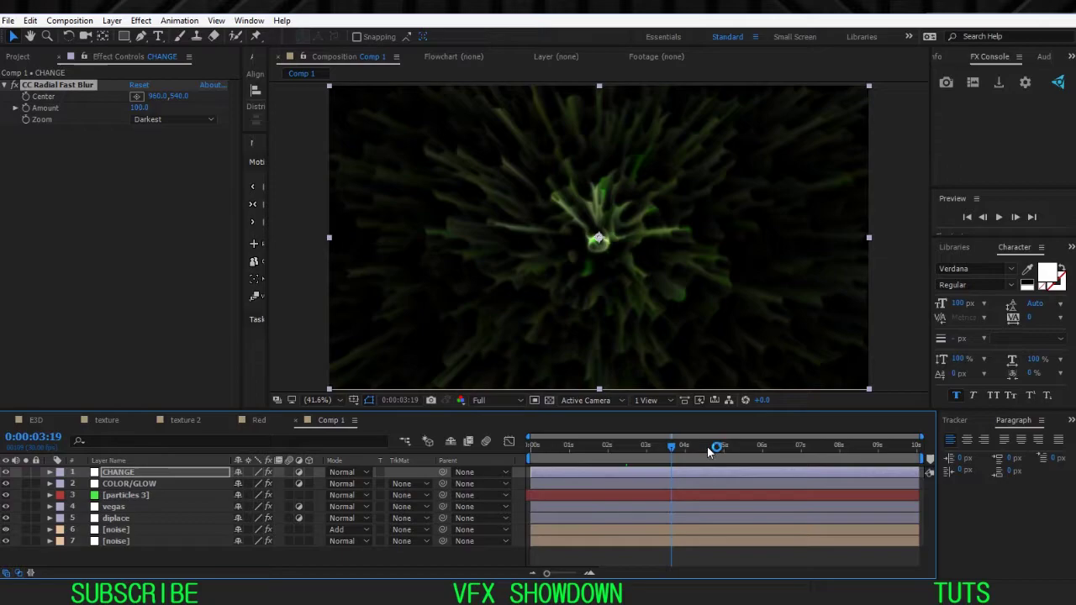
{"action": "left_click", "coordinate": [708, 446]}
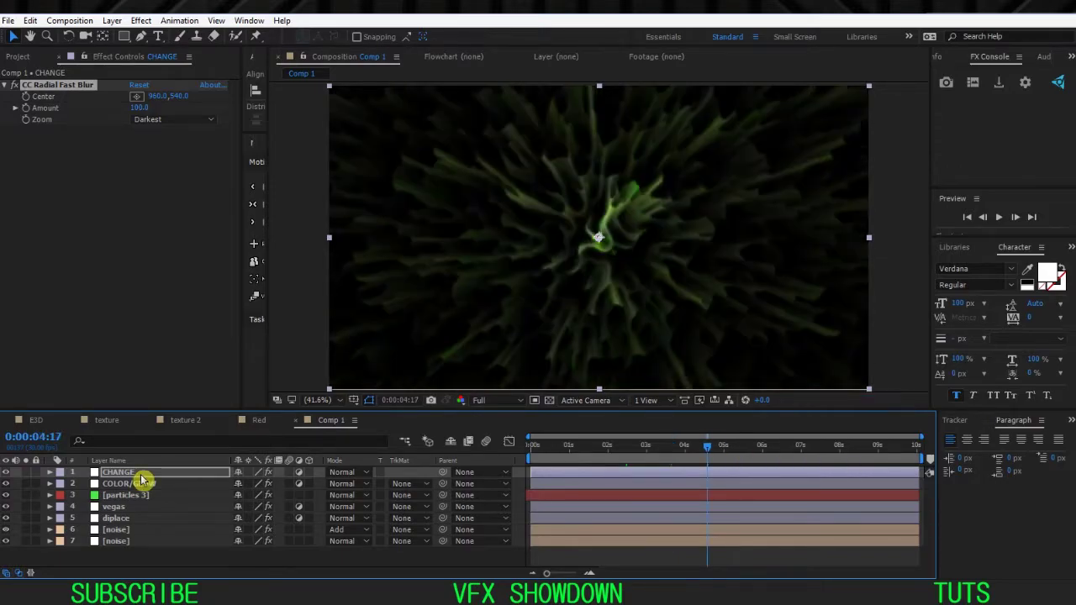
- Apply CC Vector Blur to the CHANGE layer and set its Type to Perpendicular
{"action": "left_click", "coordinate": [142, 476]}
{"action": "key", "text": "ctrl+space"}
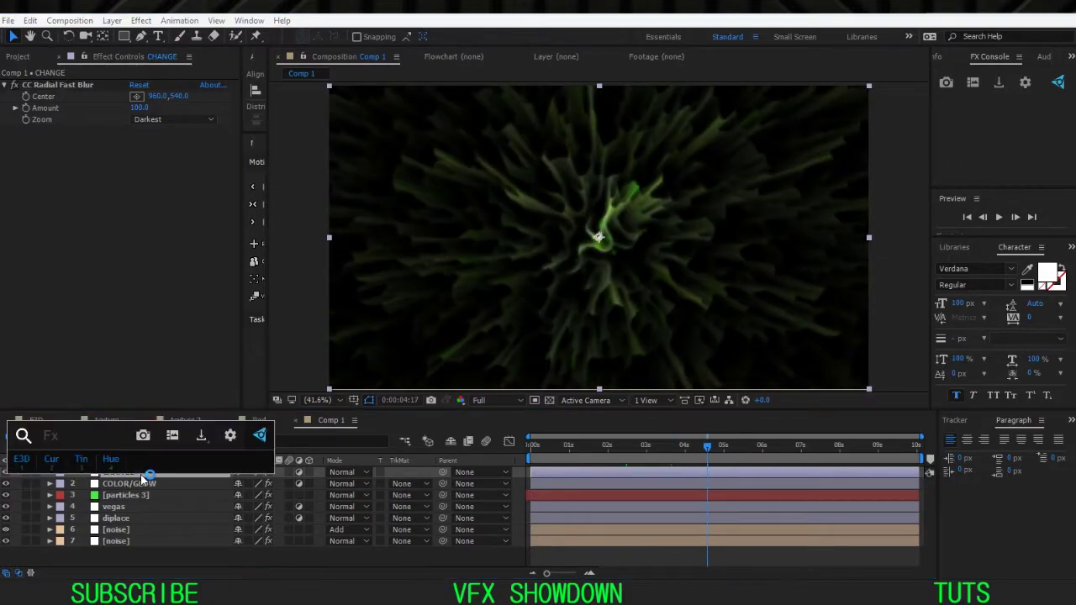
{"action": "type", "text": "vec"}
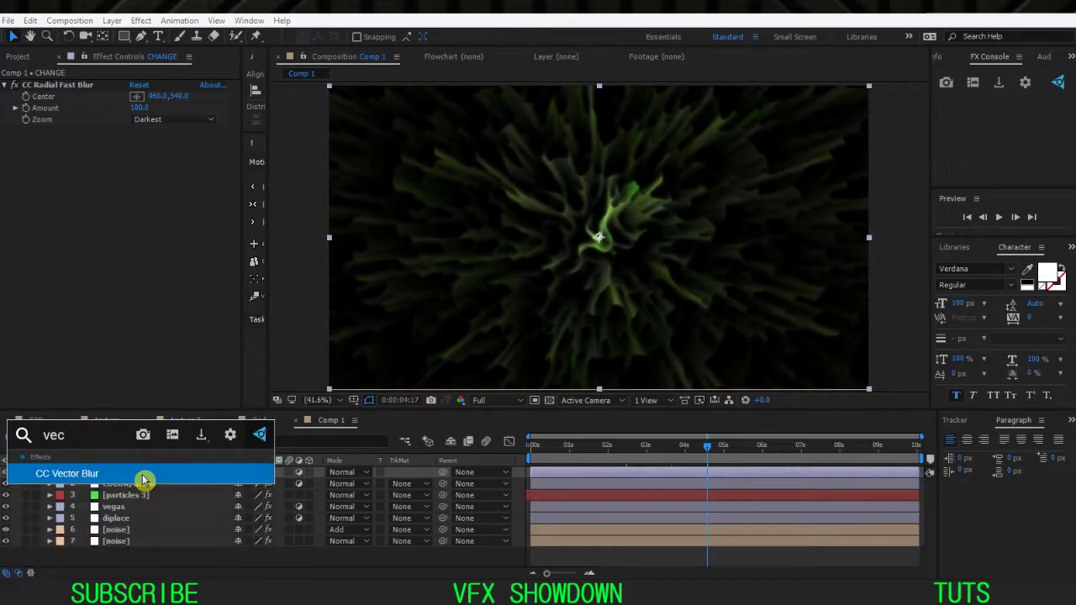
{"action": "left_click", "coordinate": [122, 476]}
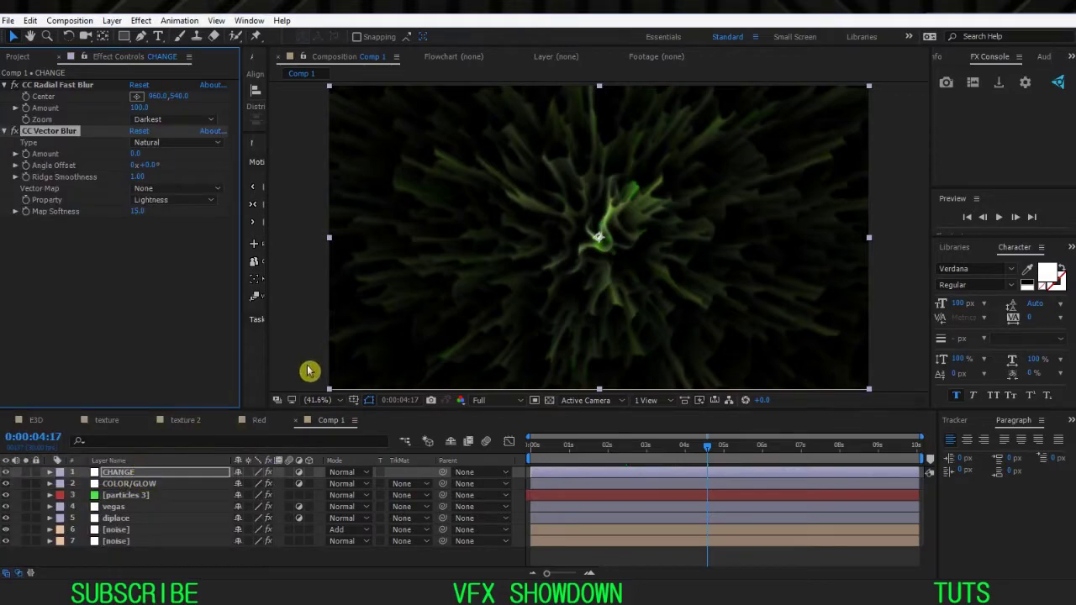
{"action": "left_click", "coordinate": [160, 143]}
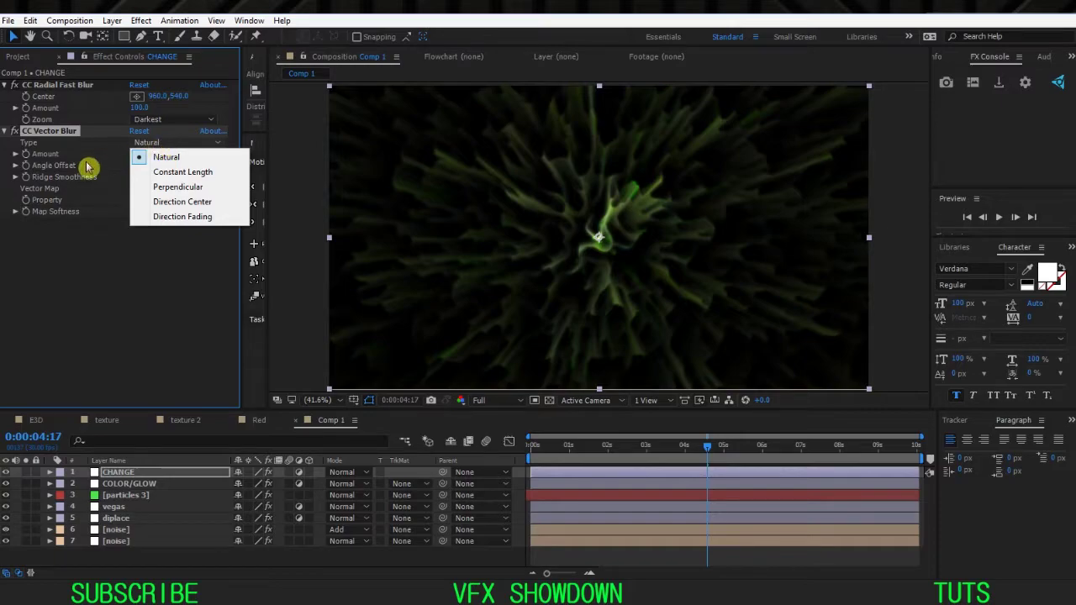
{"action": "left_click", "coordinate": [204, 187]}
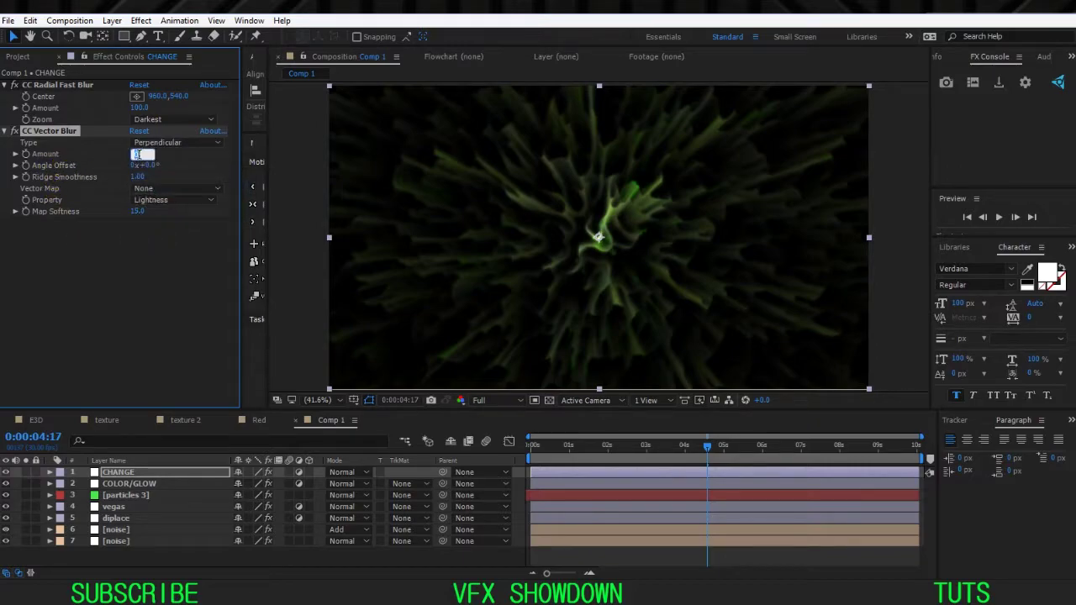
- Set the CC Vector Blur's Amount to 90, Angle Offset to 50°, Ridge Smoothness to 4 and Property to Luminance
{"action": "type", "text": "90"}
{"action": "key", "text": "Return"}
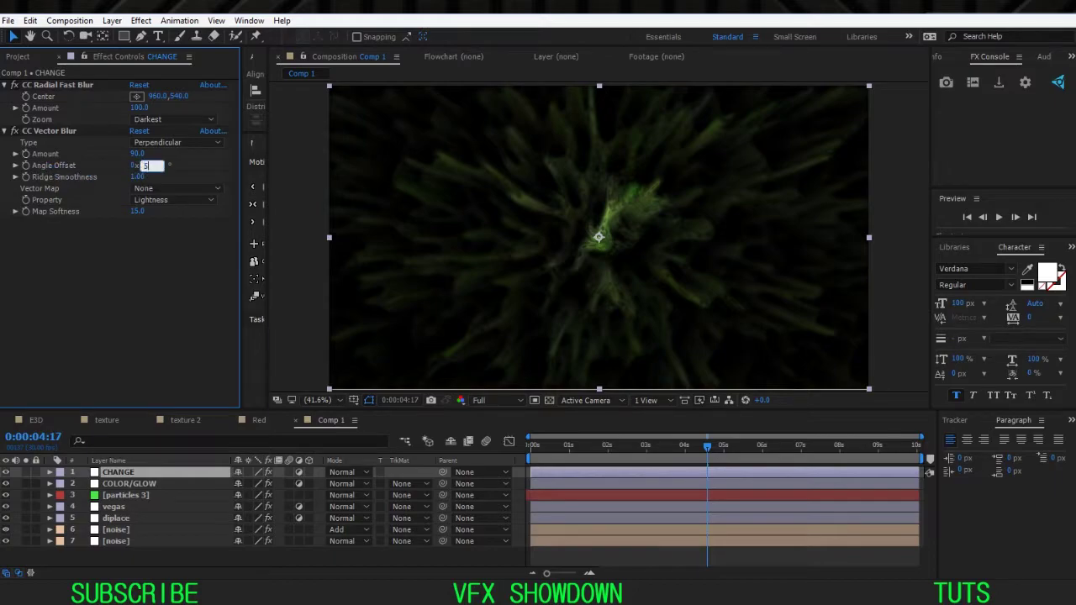
{"action": "type", "text": "50"}
{"action": "key", "text": "Return"}
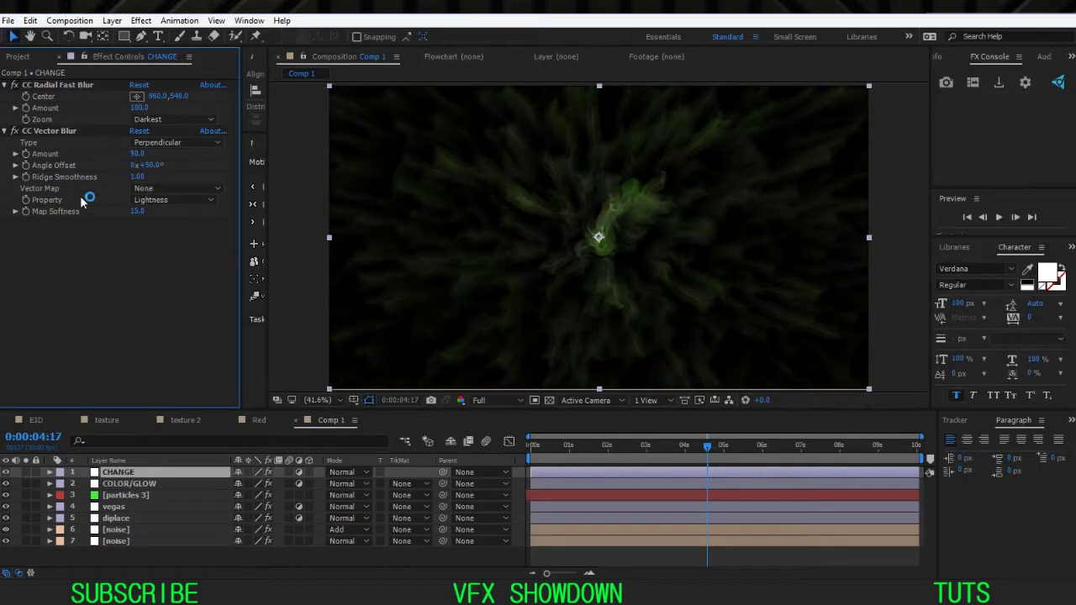
{"action": "key", "text": "Return"}
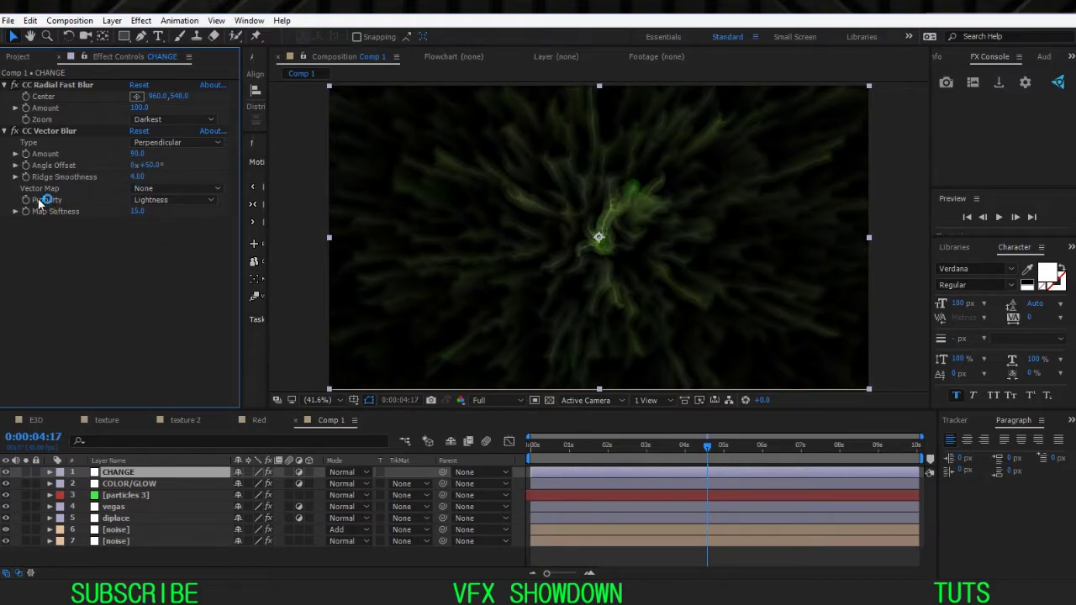
{"action": "left_click", "coordinate": [144, 202]}
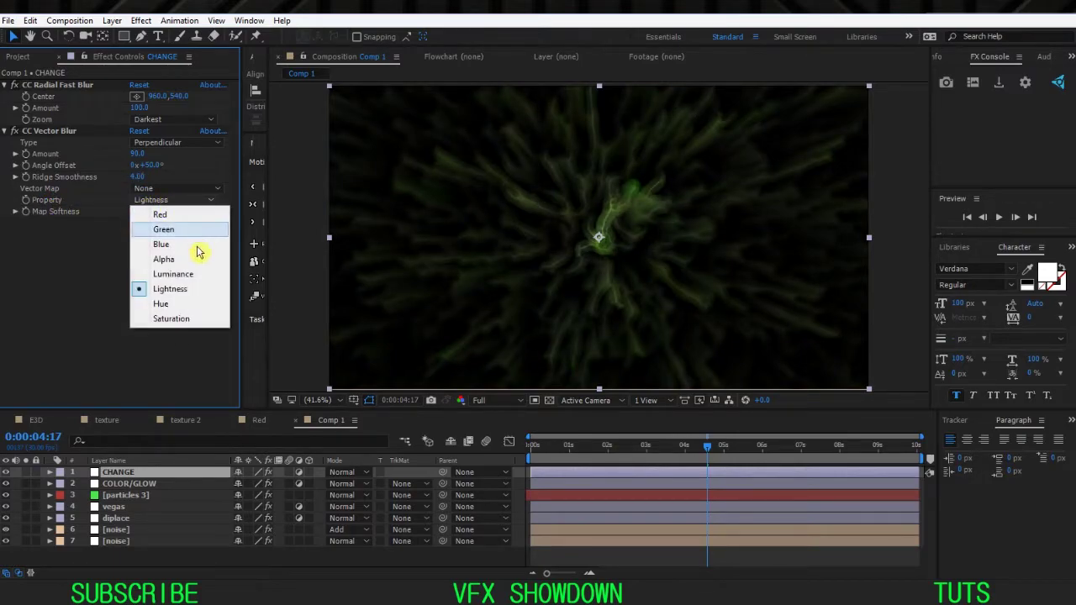
{"action": "left_click", "coordinate": [187, 276]}
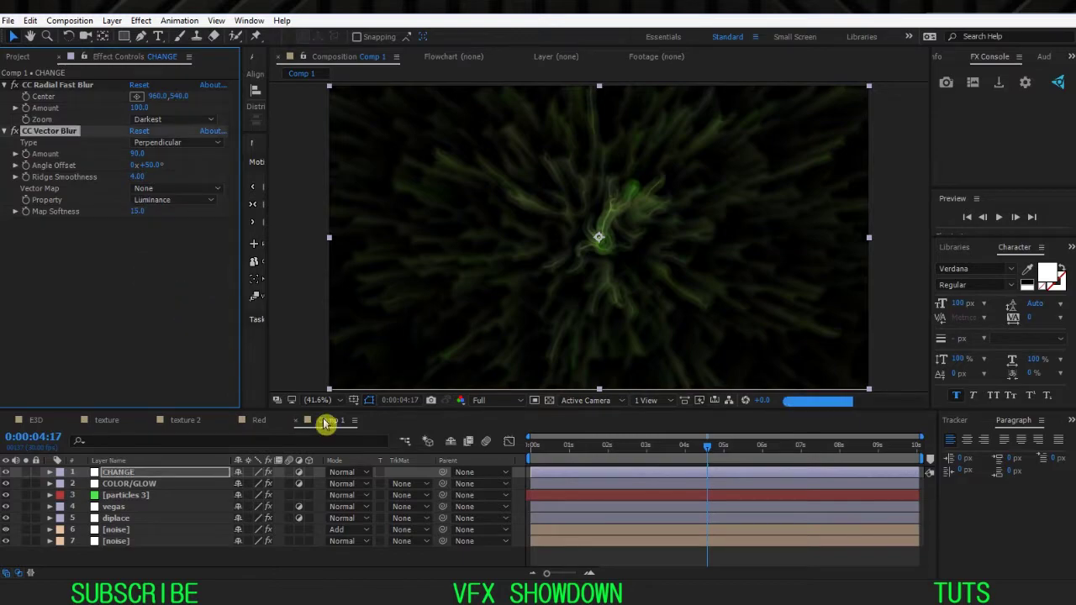
- Inspect the blurred center of Comp 1 up close and compare its look with the texture 2 and Red compositions
{"action": "left_click", "coordinate": [129, 473]}
{"action": "scroll", "coordinate": [588, 261], "scroll_direction": "up", "scroll_amount": 1}
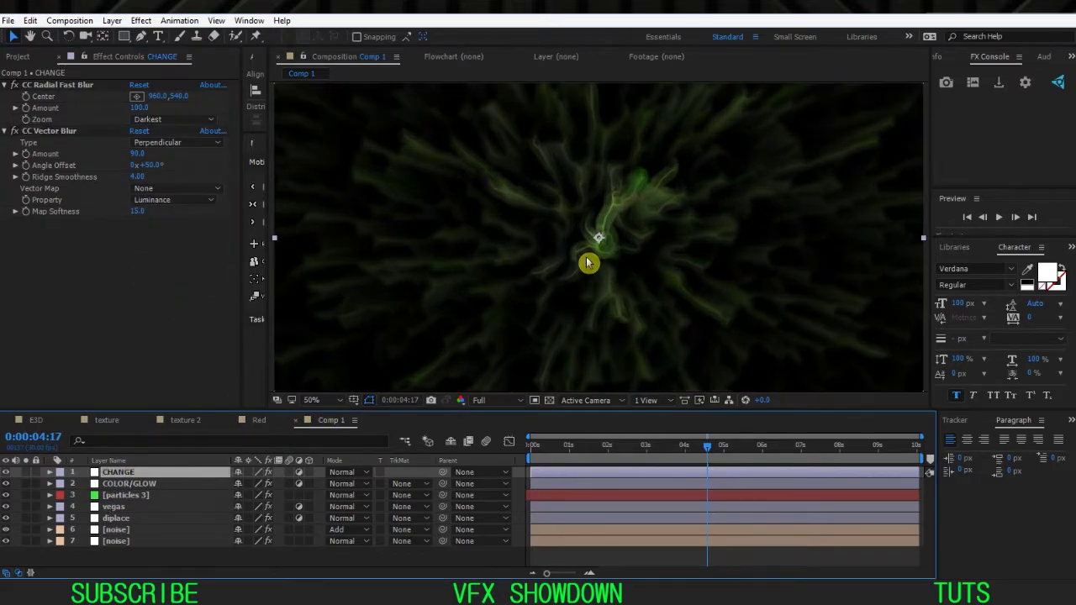
{"action": "left_click_drag", "start_coordinate": [583, 262], "coordinate": [570, 281]}
{"action": "scroll", "coordinate": [587, 286], "scroll_direction": "up", "scroll_amount": 2}
{"action": "left_click", "coordinate": [341, 400]}
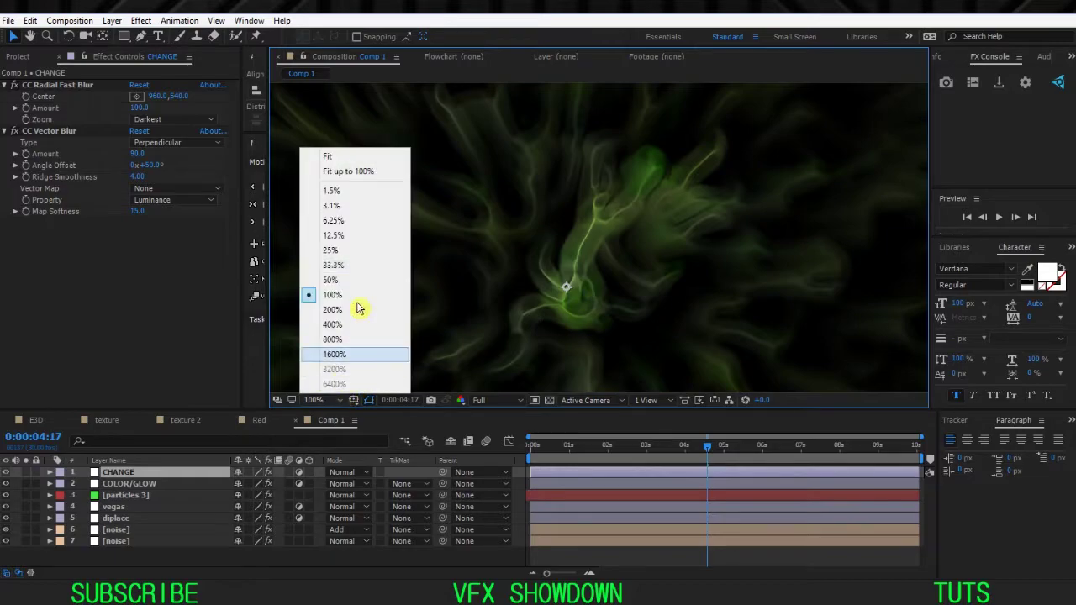
{"action": "left_click", "coordinate": [370, 174]}
{"action": "left_click", "coordinate": [202, 421]}
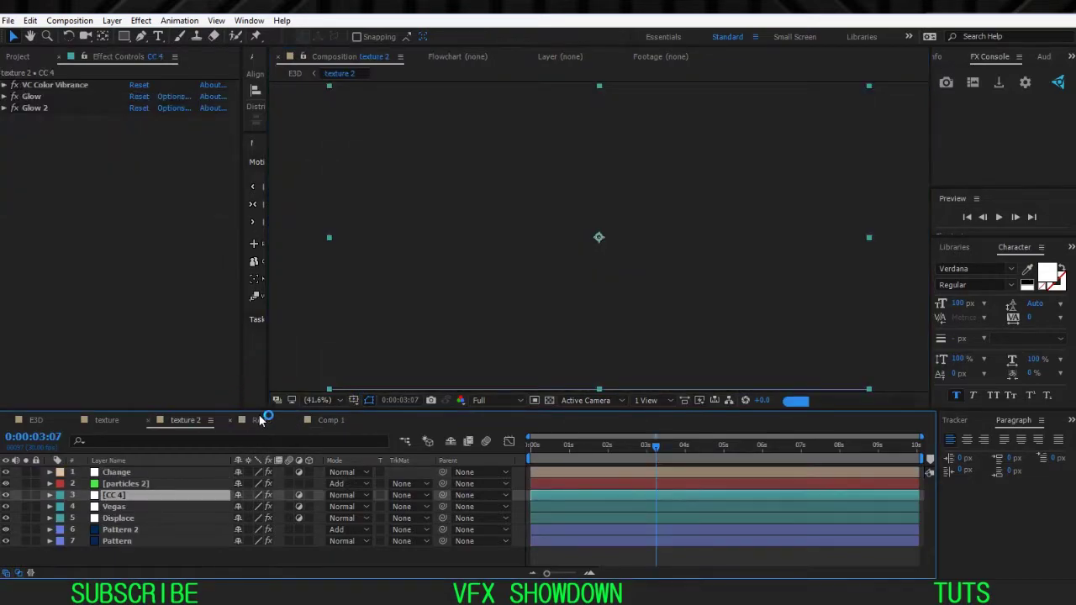
{"action": "left_click", "coordinate": [259, 420]}
{"action": "left_click", "coordinate": [208, 423]}
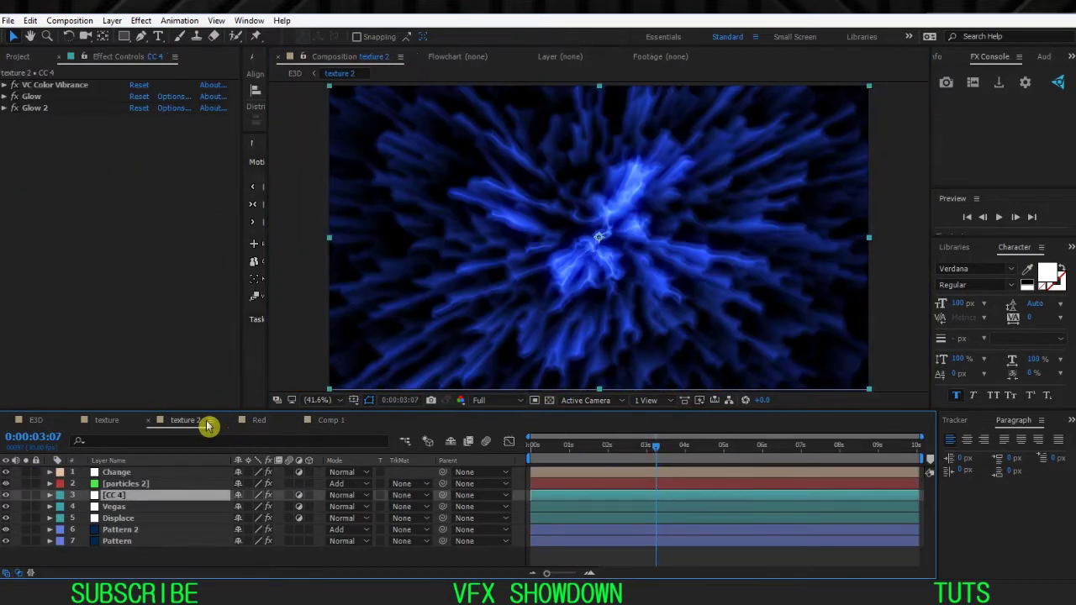
{"action": "left_click", "coordinate": [331, 420]}
{"action": "left_click", "coordinate": [201, 422]}
{"action": "left_click", "coordinate": [259, 422]}
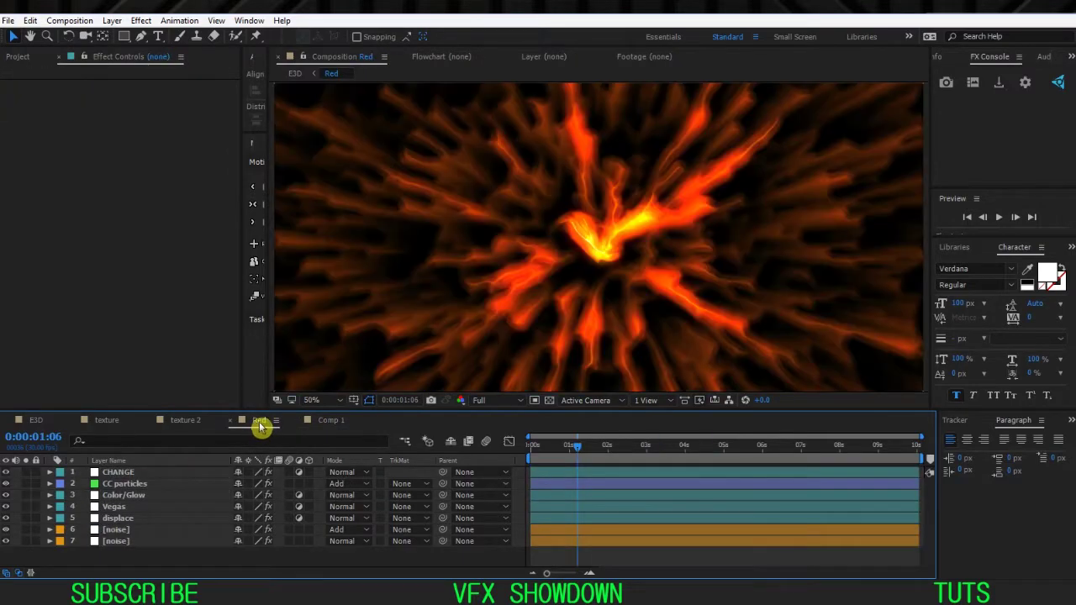
{"action": "left_click", "coordinate": [324, 427]}
{"action": "left_click", "coordinate": [258, 428]}
{"action": "left_click", "coordinate": [324, 423]}
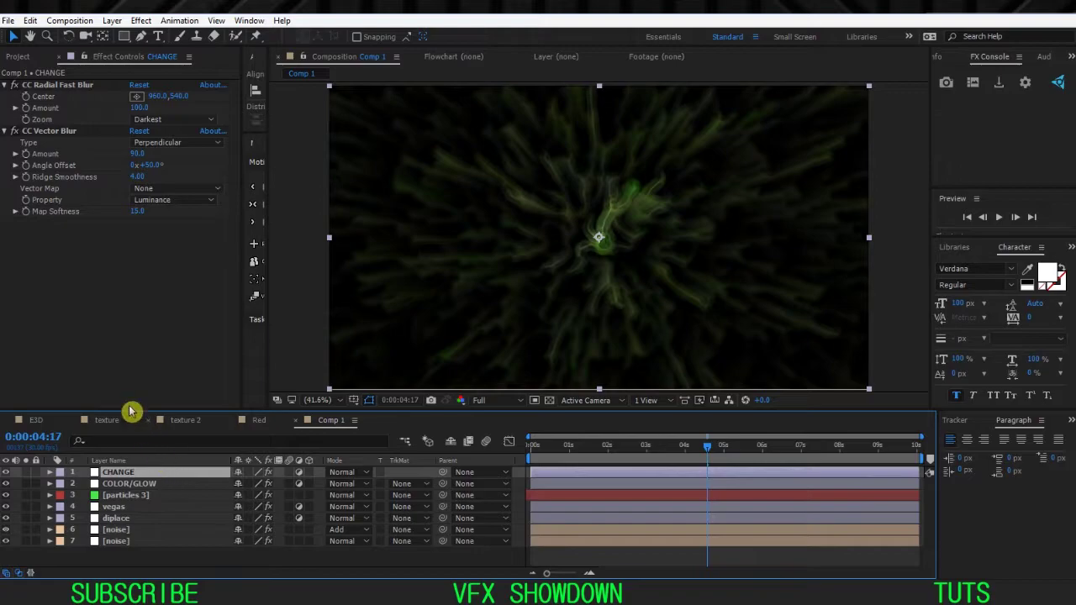
- Apply VC Color Vibrance to the CHANGE layer with Fill Empty BG enabled and Brightness set to 1.5
{"action": "left_click", "coordinate": [8, 87]}
{"action": "left_click", "coordinate": [8, 97]}
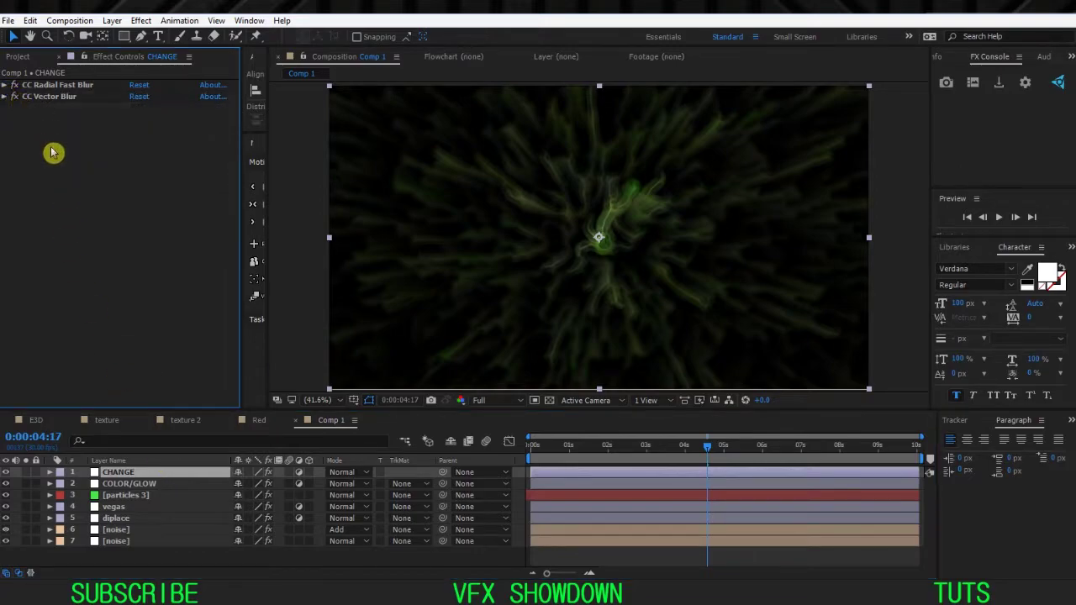
{"action": "key", "text": "ctrl+space"}
{"action": "type", "text": "v"}
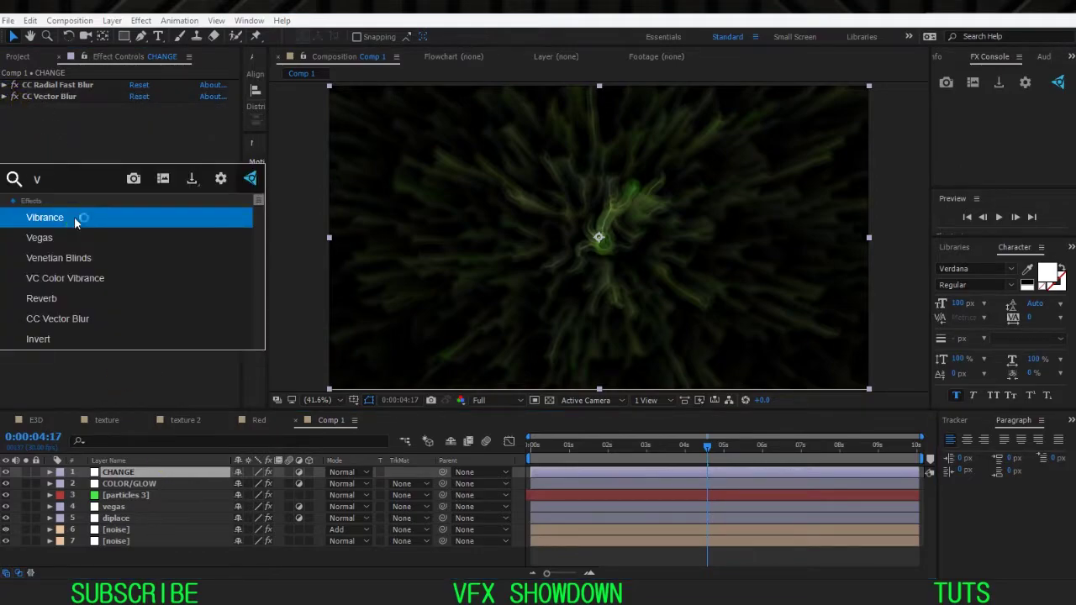
{"action": "type", "text": "c"}
{"action": "key", "text": "Return"}
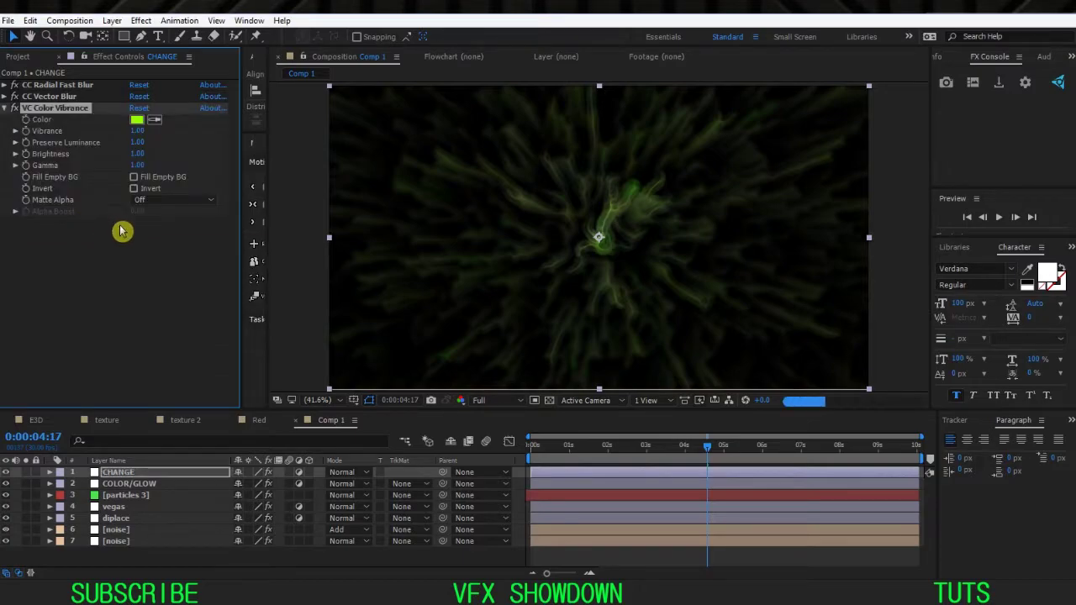
{"action": "left_click", "coordinate": [134, 179]}
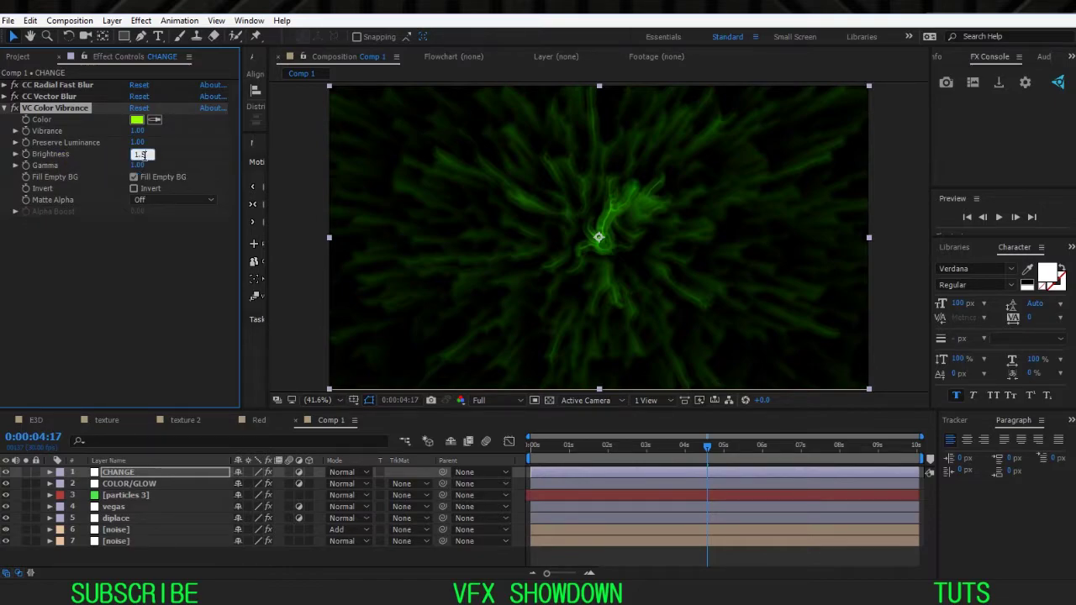
{"action": "left_click", "coordinate": [184, 157]}
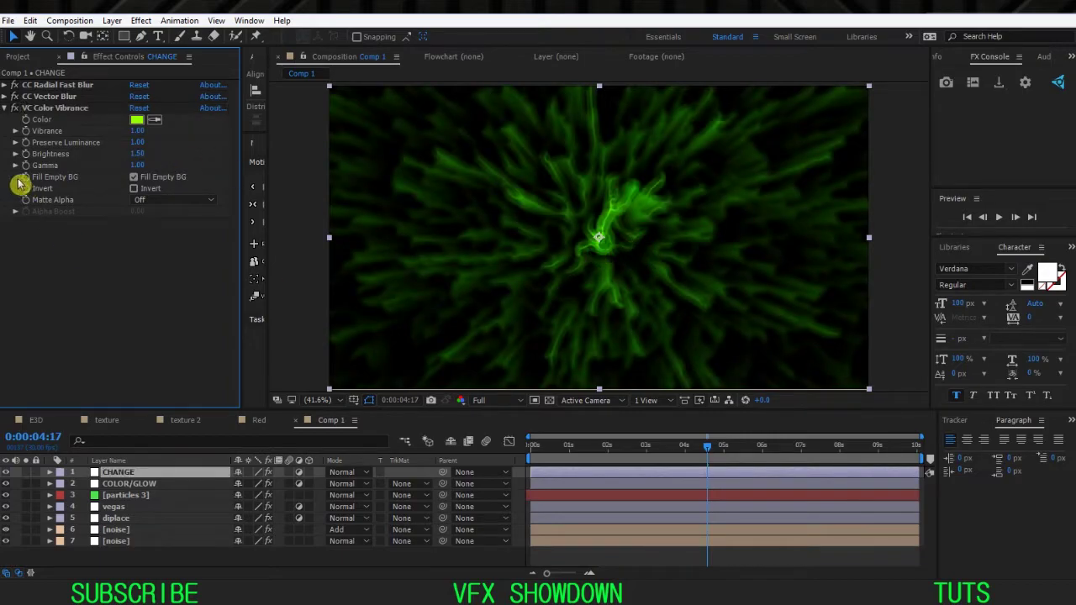
- Apply a Glow effect to the CHANGE layer and set its Glow Operation to Screen
{"action": "left_click", "coordinate": [5, 108]}
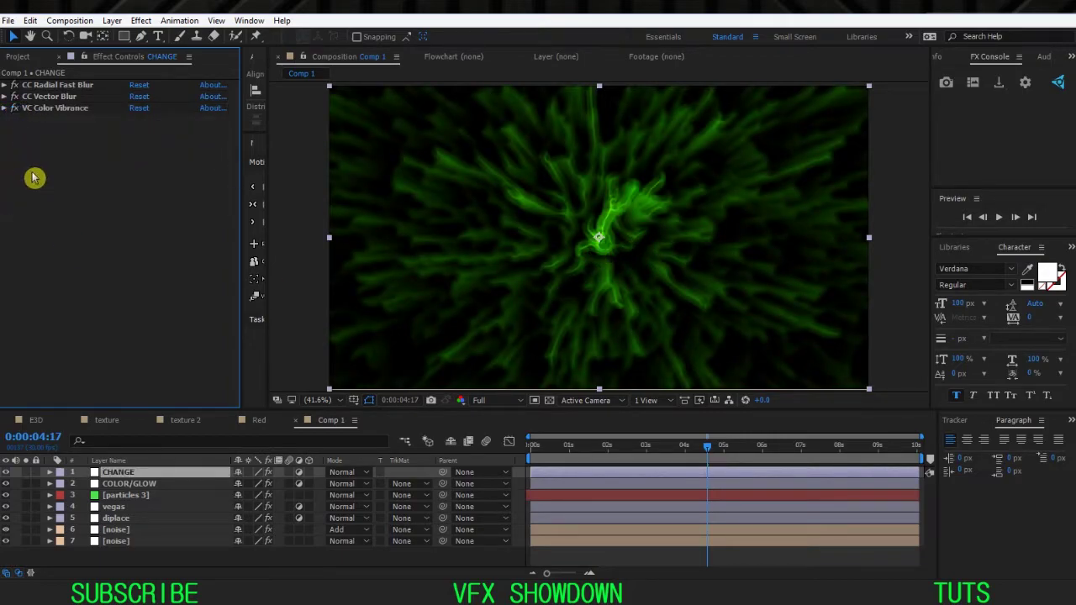
{"action": "key", "text": "ctrl+space"}
{"action": "type", "text": "glo"}
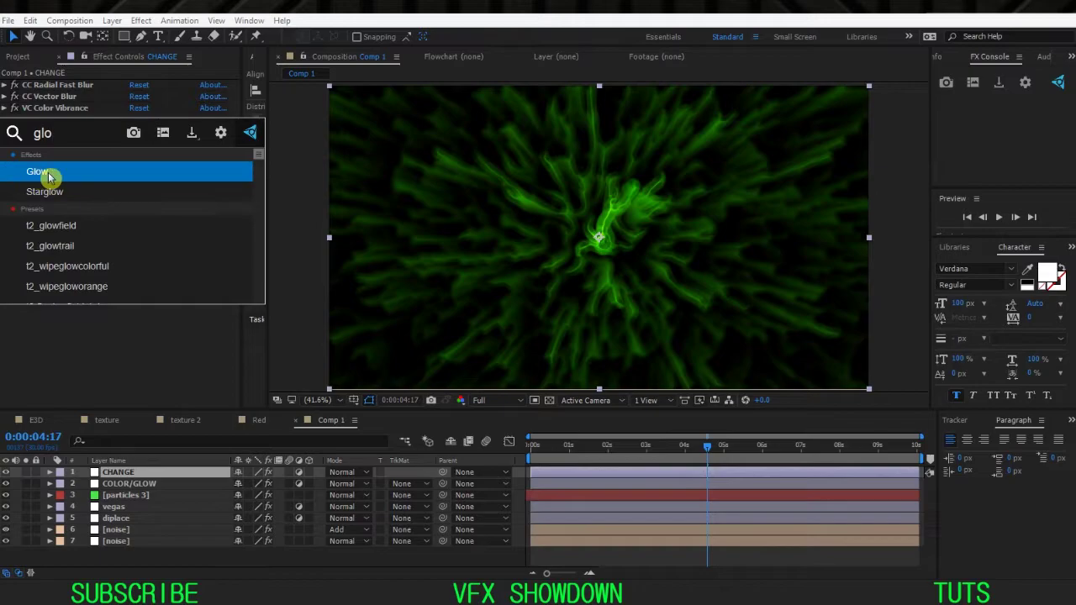
{"action": "left_click", "coordinate": [47, 175]}
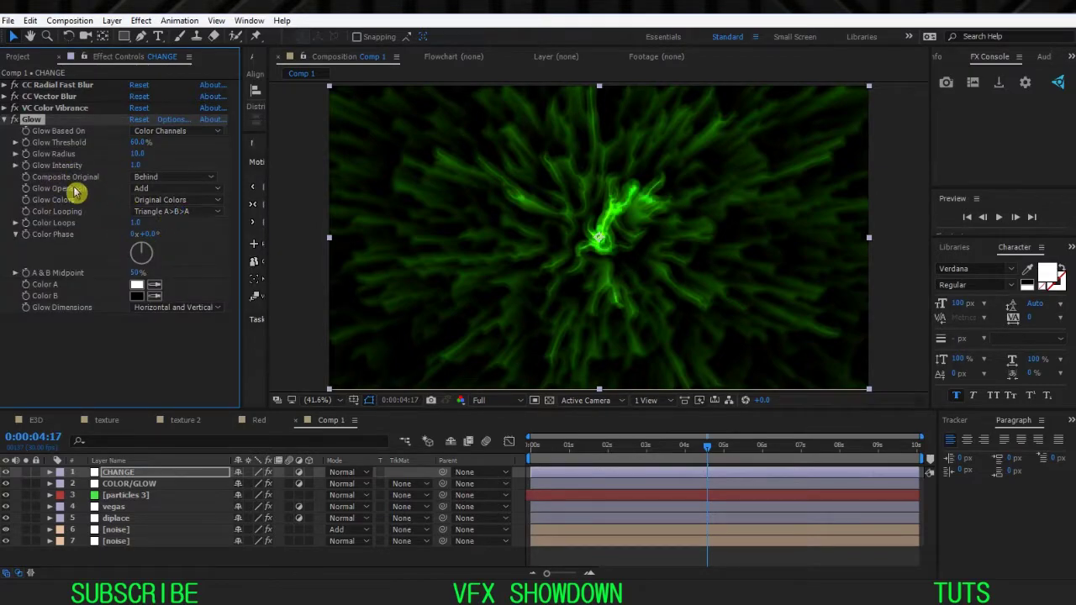
{"action": "left_click", "coordinate": [153, 189]}
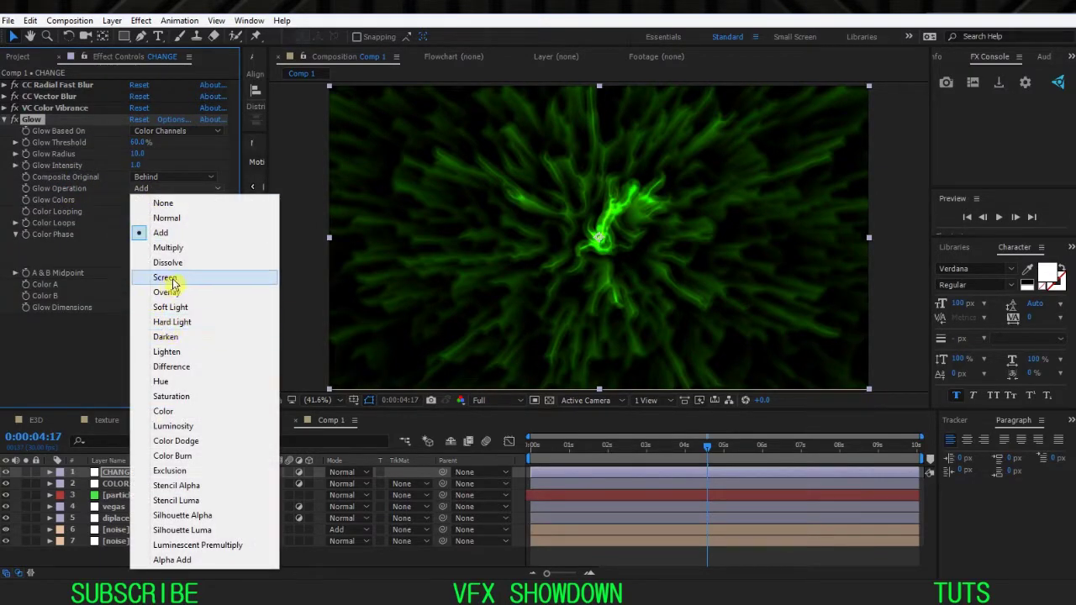
{"action": "left_click", "coordinate": [164, 278]}
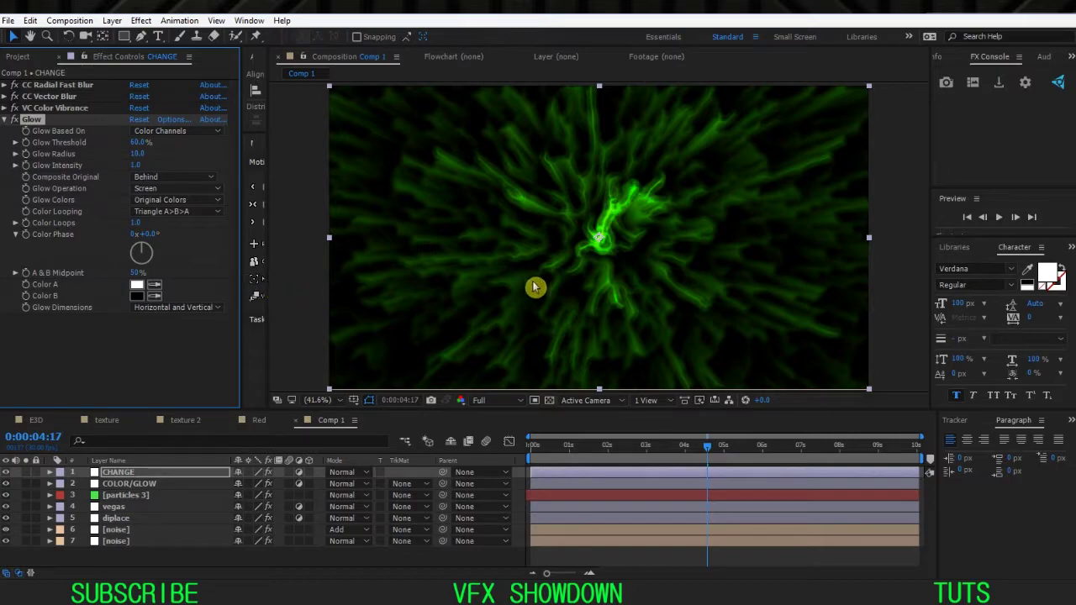
- Set the CHANGE layer's Glow Threshold to 50%
{"action": "scroll", "coordinate": [535, 289], "scroll_direction": "up", "scroll_amount": 1}
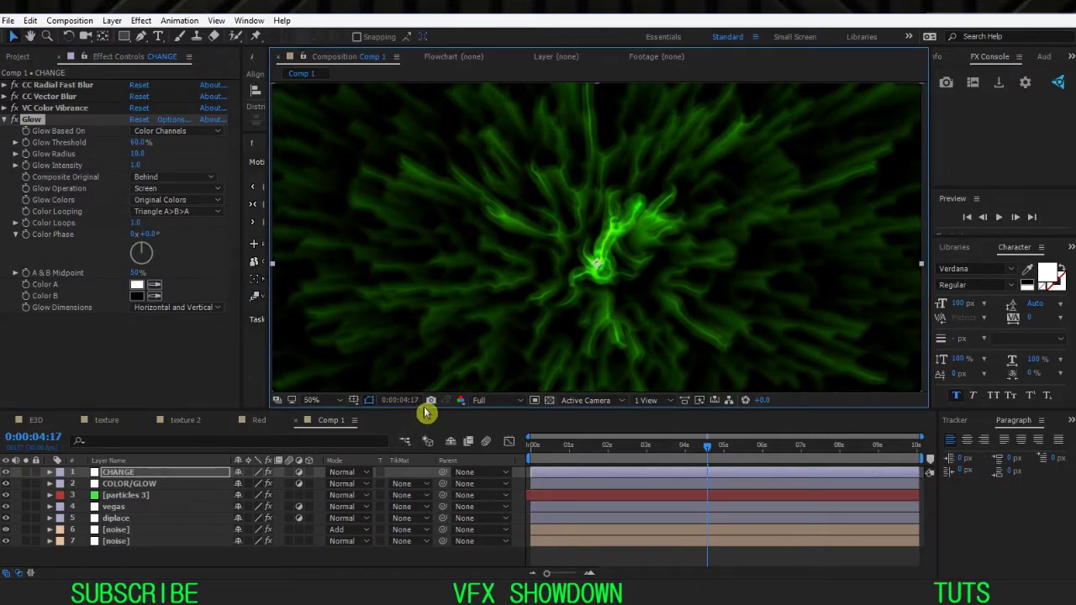
{"action": "left_click_drag", "start_coordinate": [424, 410], "coordinate": [428, 428]}
{"action": "left_click", "coordinate": [137, 143]}
{"action": "type", "text": "50"}
{"action": "key", "text": "Return"}
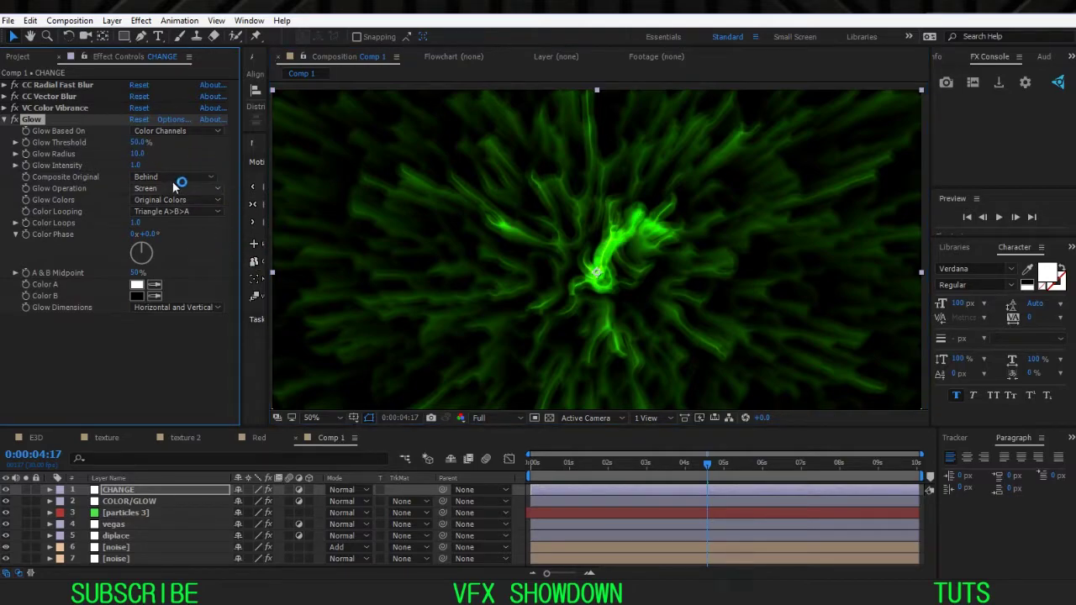
- Set the Glow Radius on the CHANGE layer to 15 and collapse the Glow settings
{"action": "left_click", "coordinate": [137, 155]}
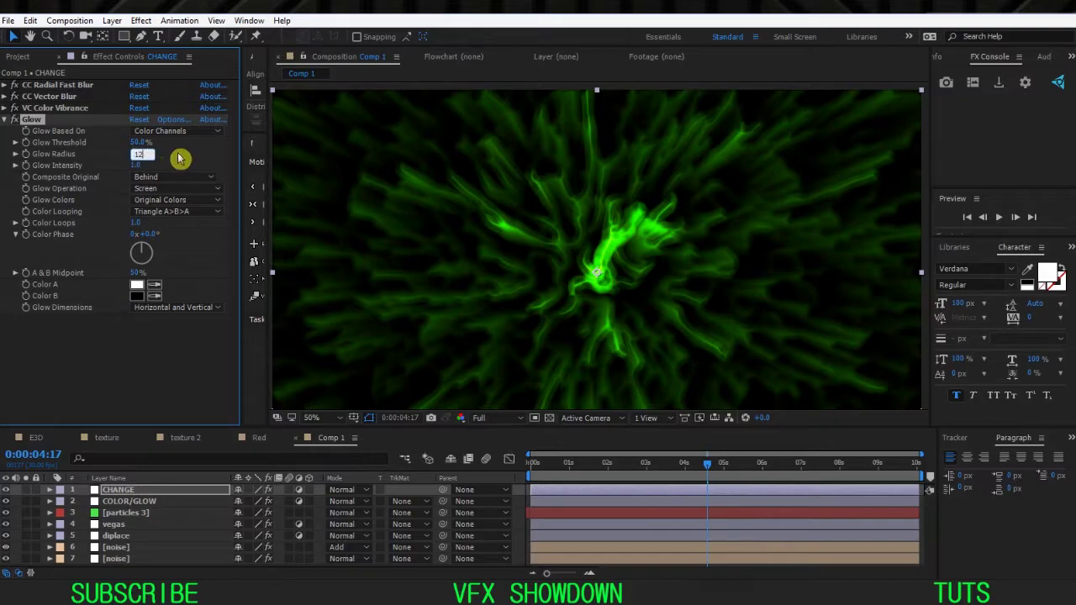
{"action": "type", "text": "12"}
{"action": "key", "text": "Return"}
{"action": "type", "text": "15"}
{"action": "key", "text": "Return"}
{"action": "left_click_drag", "start_coordinate": [363, 427], "coordinate": [363, 383]}
{"action": "left_click", "coordinate": [323, 375]}
{"action": "left_click", "coordinate": [346, 145]}
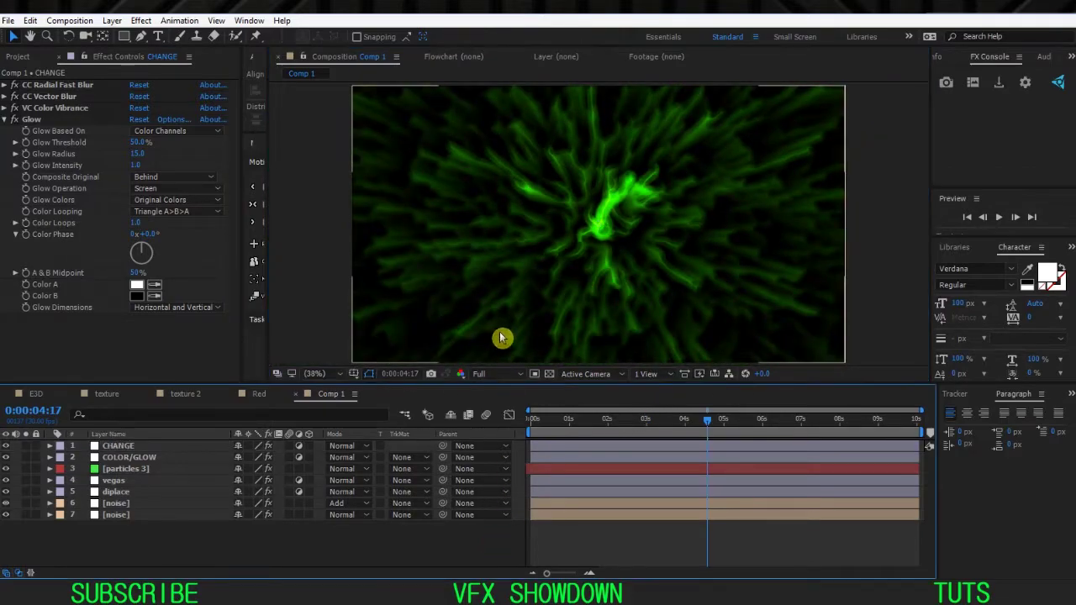
{"action": "left_click", "coordinate": [5, 119]}
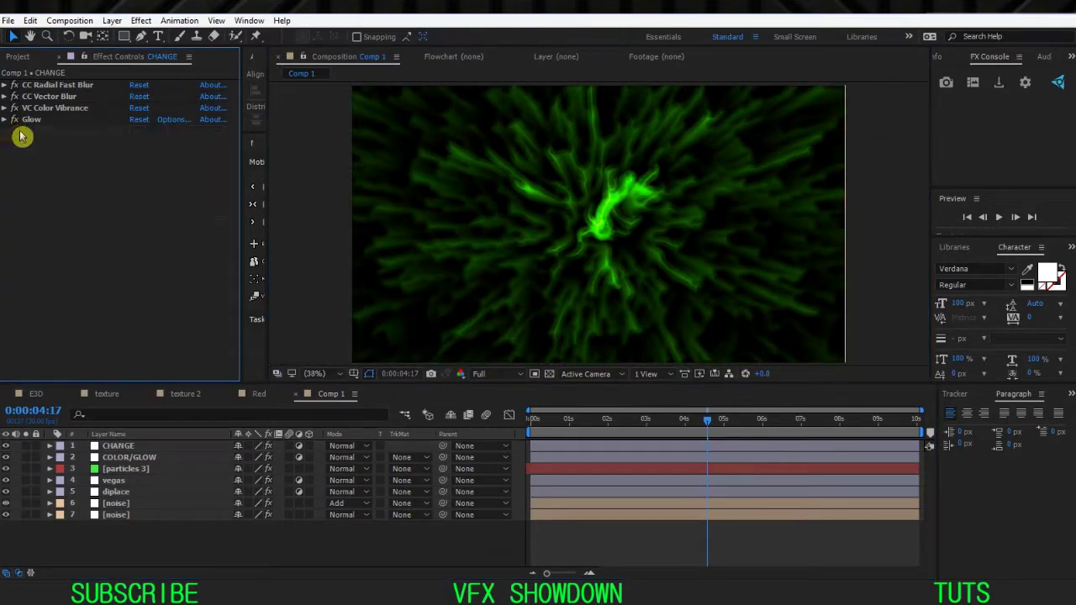
- Try moving the CC Radial Fast Blur center to the frame's upper right, then upper left, then to 1493.9, 919.0 at lower right
{"action": "left_click", "coordinate": [17, 85]}
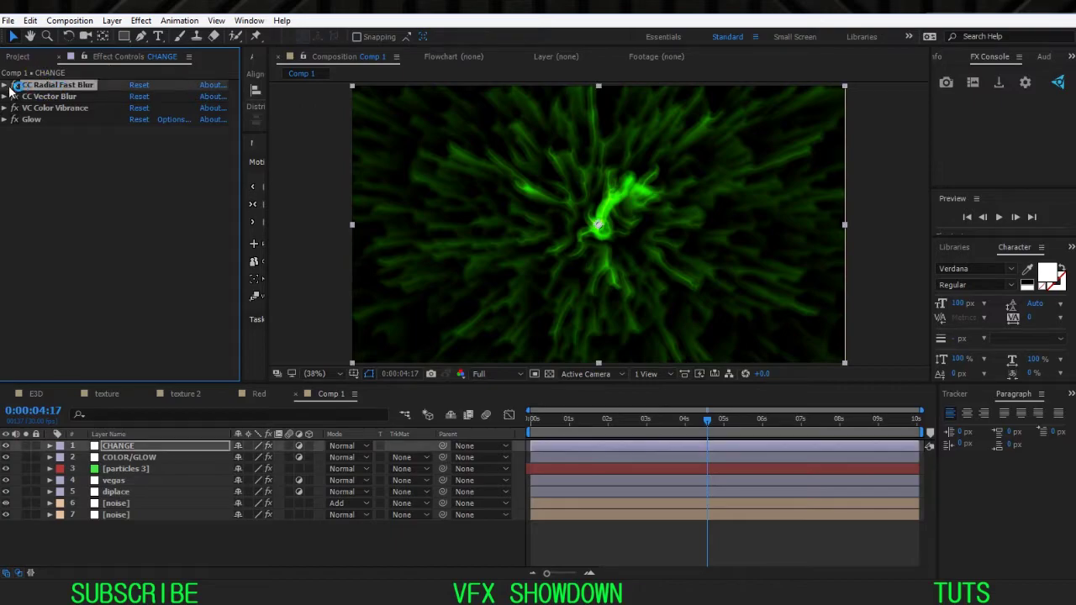
{"action": "left_click", "coordinate": [5, 86]}
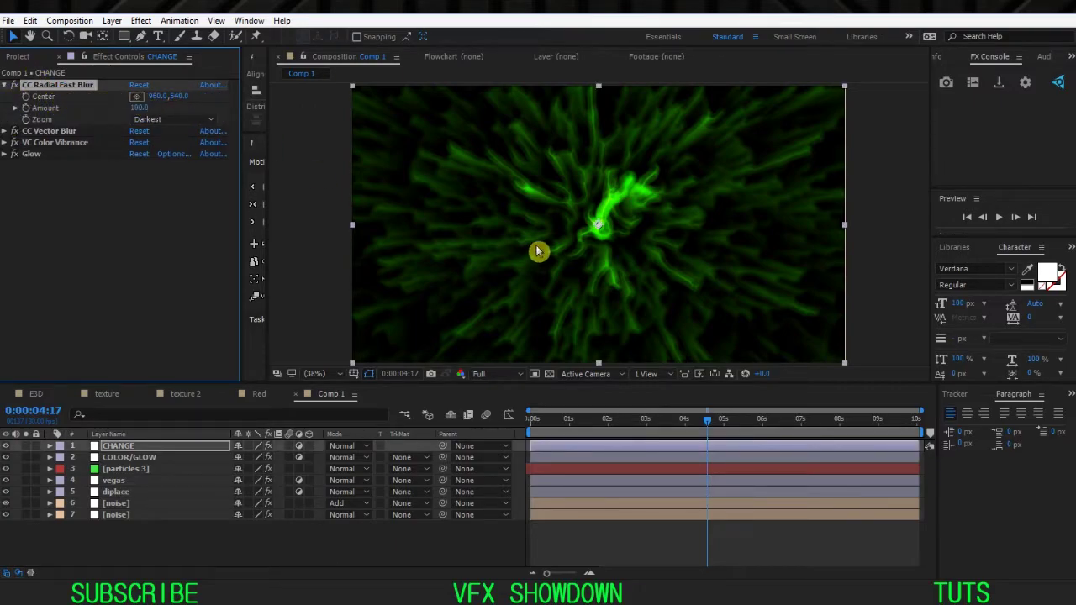
{"action": "left_click", "coordinate": [133, 99]}
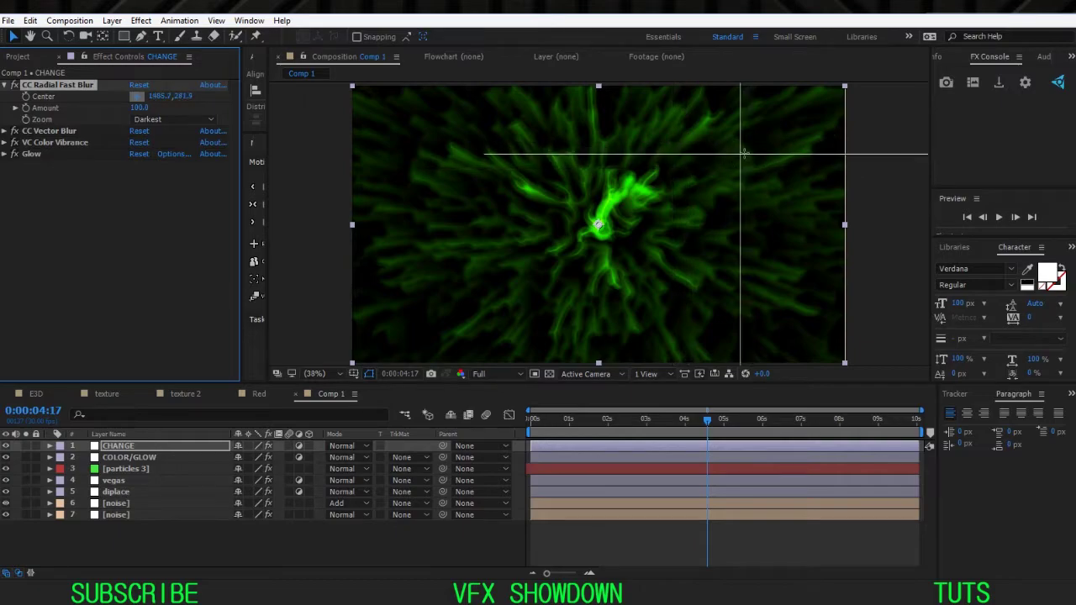
{"action": "left_click", "coordinate": [740, 162]}
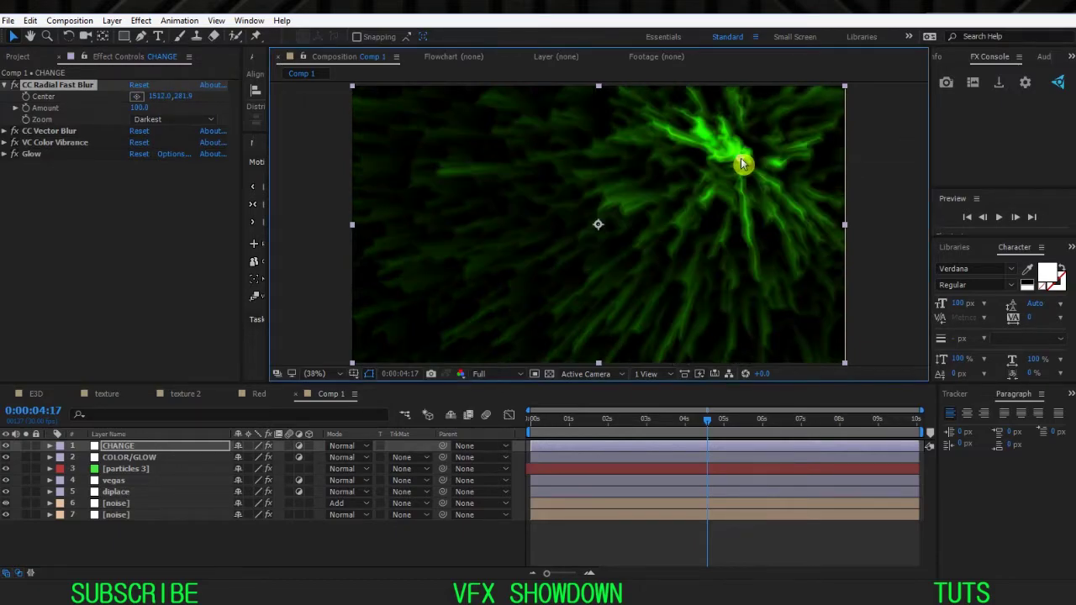
{"action": "left_click_drag", "start_coordinate": [615, 382], "coordinate": [617, 433]}
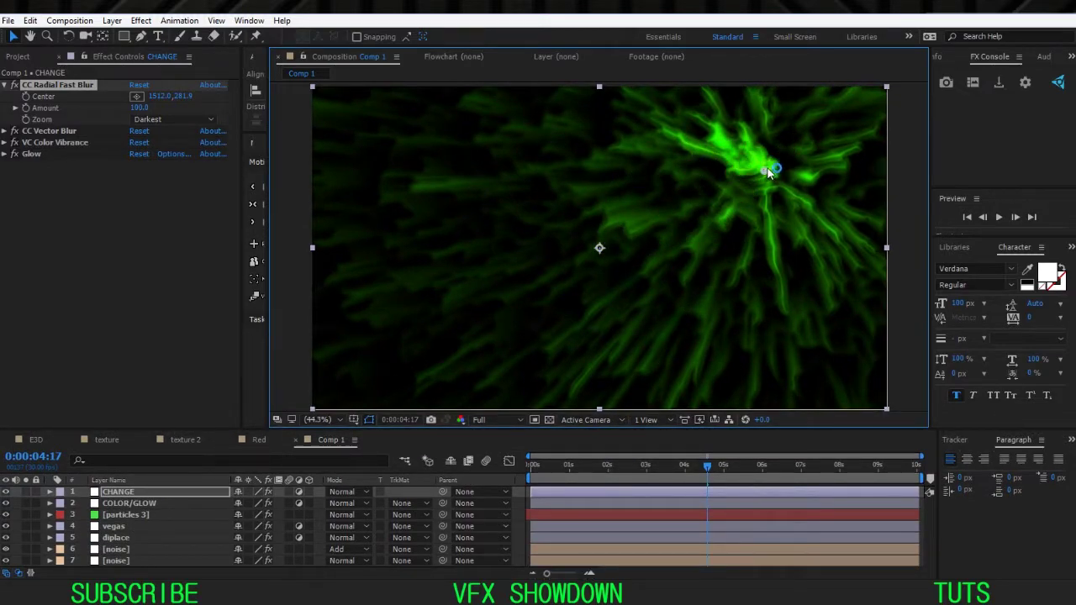
{"action": "left_click_drag", "start_coordinate": [767, 172], "coordinate": [451, 190]}
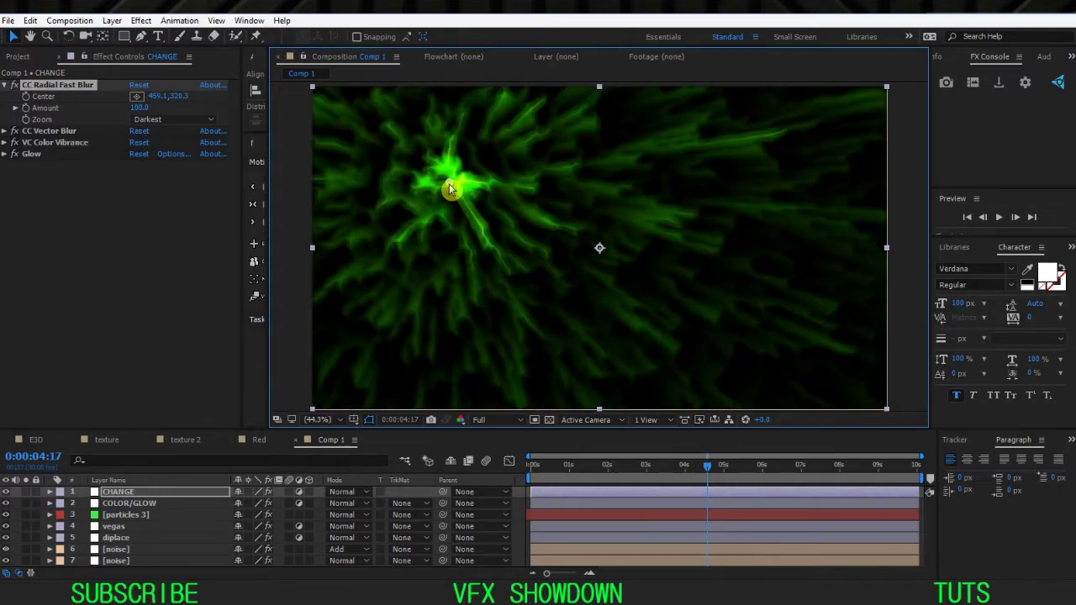
{"action": "left_click_drag", "start_coordinate": [438, 252], "coordinate": [760, 368]}
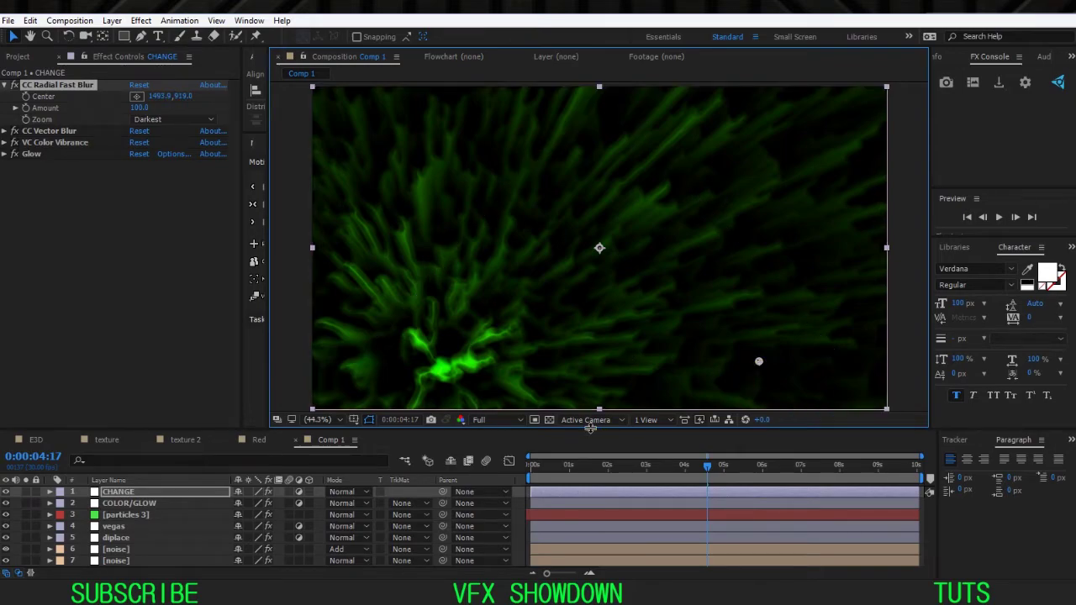
- At 0:00:00:00, move the CC Radial Fast Blur Center to 1850.4, 64.4 and turn on keyframing for it
{"action": "left_click_drag", "start_coordinate": [591, 428], "coordinate": [592, 386]}
{"action": "left_click", "coordinate": [666, 424]}
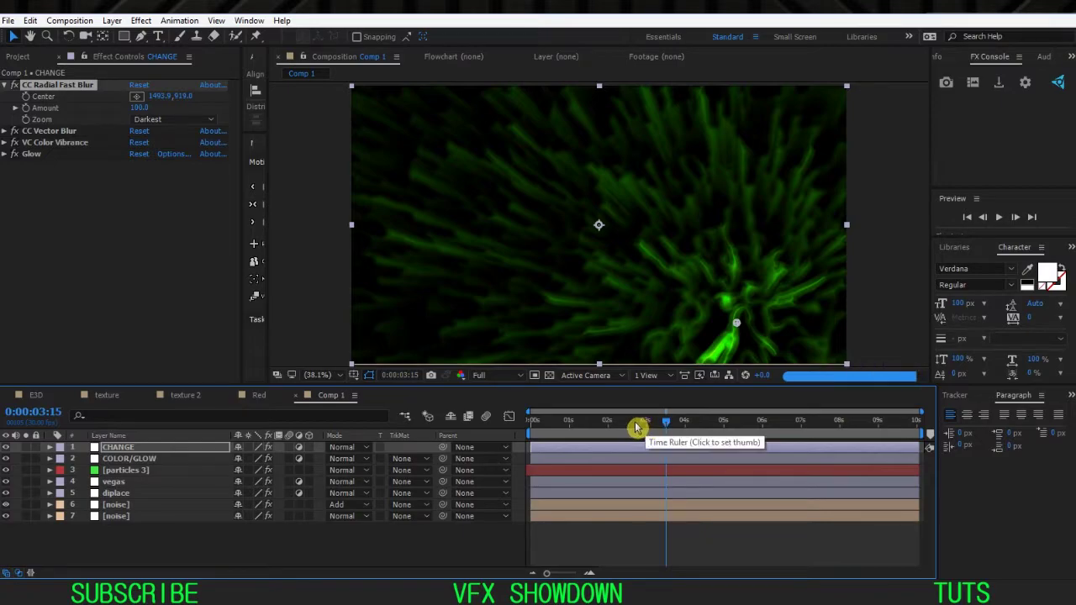
{"action": "left_click_drag", "start_coordinate": [632, 428], "coordinate": [531, 430]}
{"action": "left_click", "coordinate": [51, 98]}
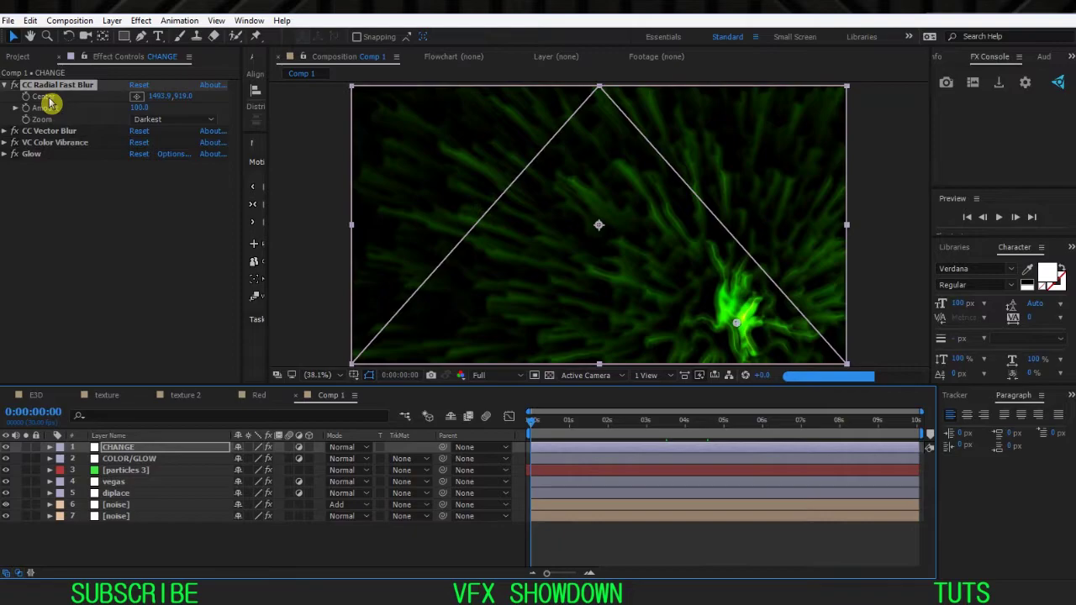
{"action": "left_click_drag", "start_coordinate": [736, 327], "coordinate": [820, 109]}
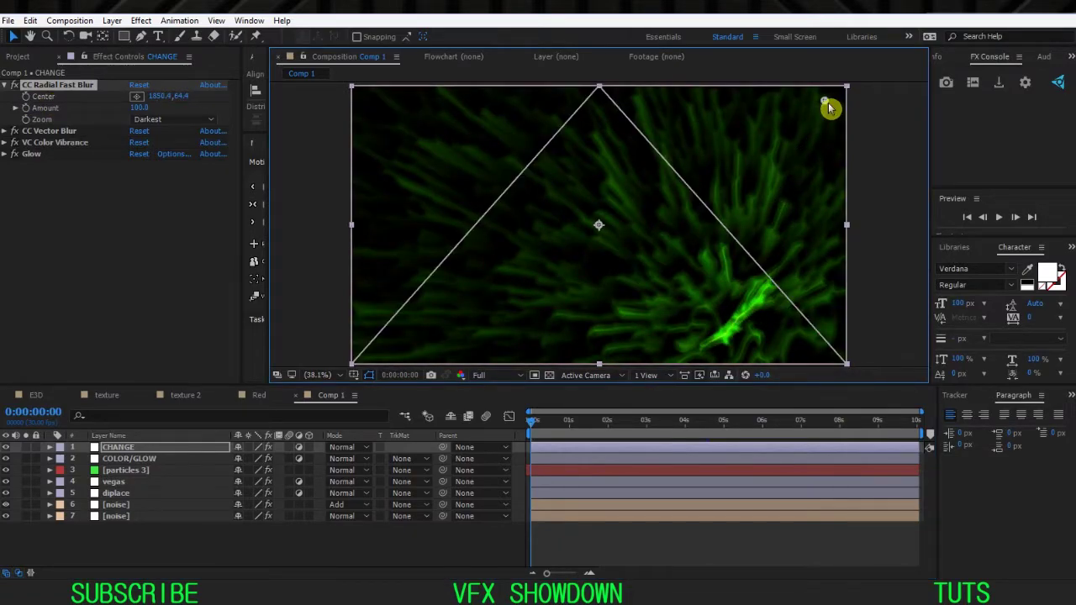
{"action": "left_click", "coordinate": [28, 111]}
- Reveal the CHANGE layer's keyframes, keyframe the blur Center at 647.2, 711.9 at 0:00:02:29, and shorten the work area
{"action": "left_click", "coordinate": [180, 448]}
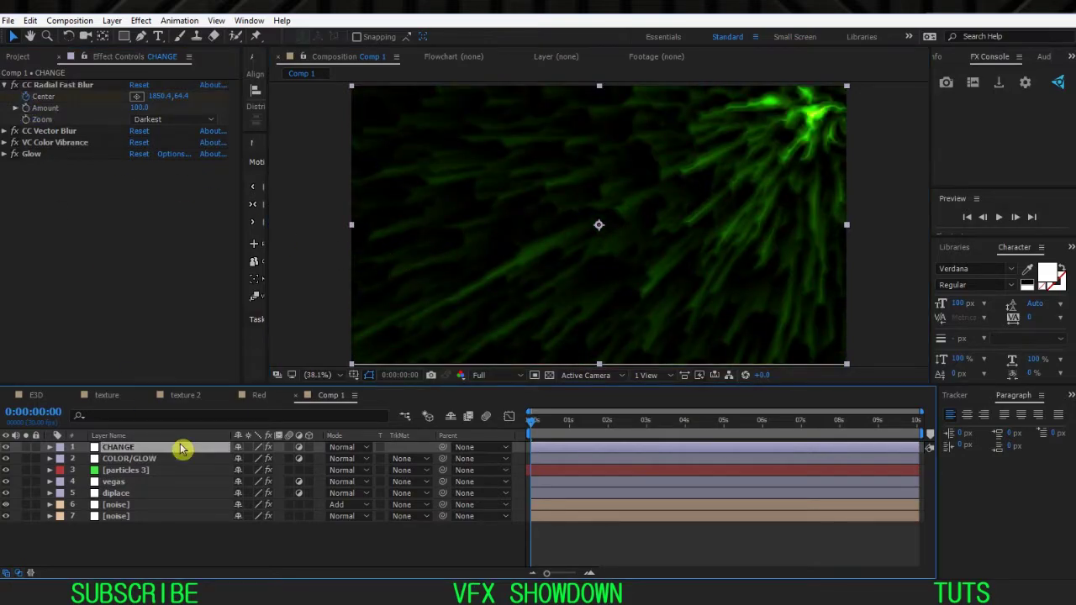
{"action": "key", "text": "u"}
{"action": "left_click_drag", "start_coordinate": [613, 426], "coordinate": [646, 430]}
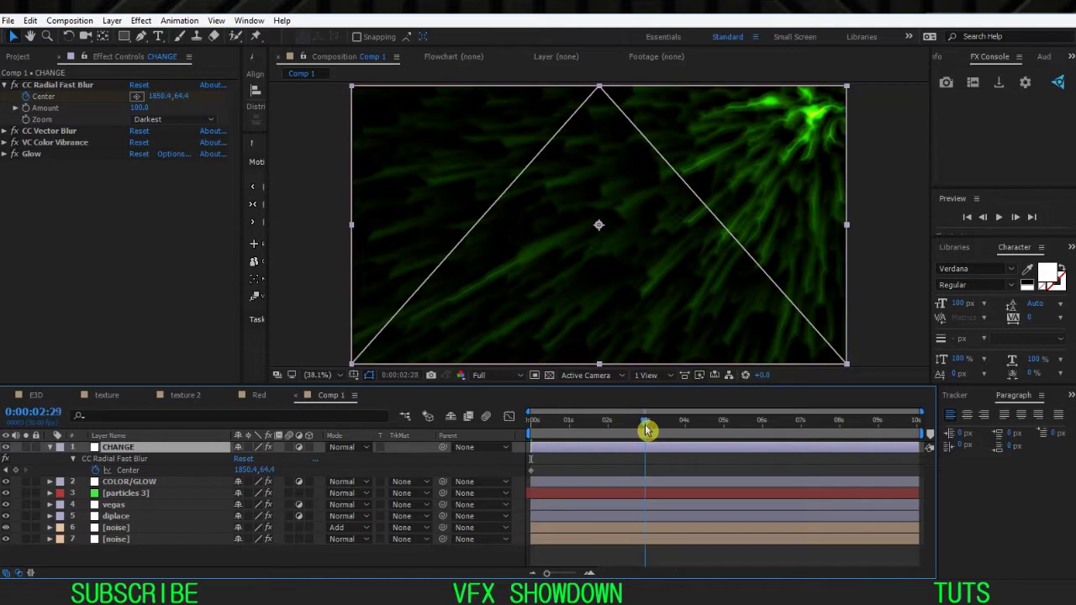
{"action": "left_click", "coordinate": [59, 87]}
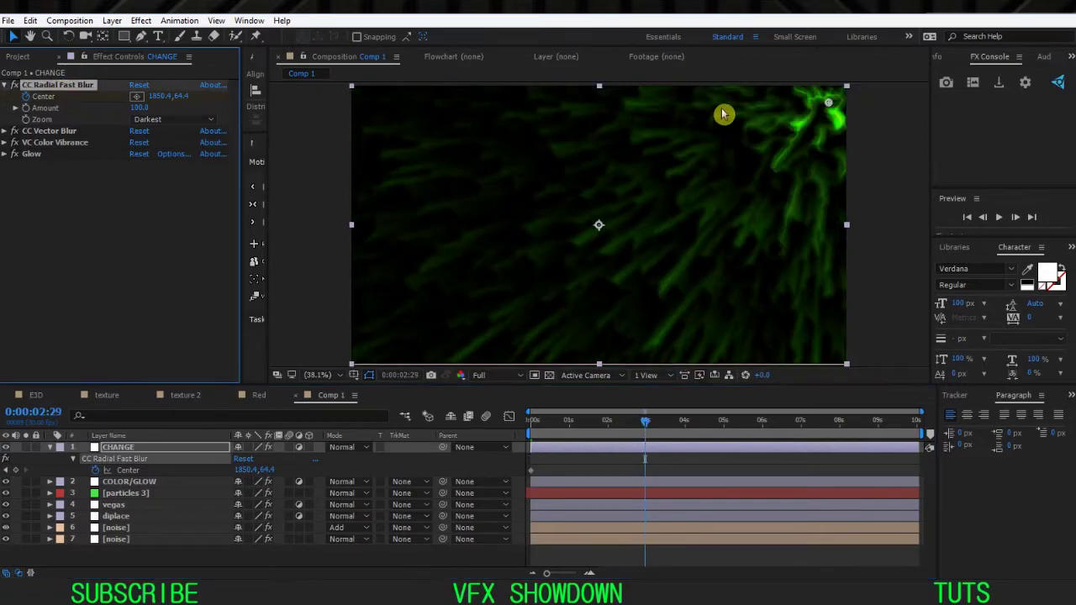
{"action": "left_click_drag", "start_coordinate": [828, 108], "coordinate": [517, 270]}
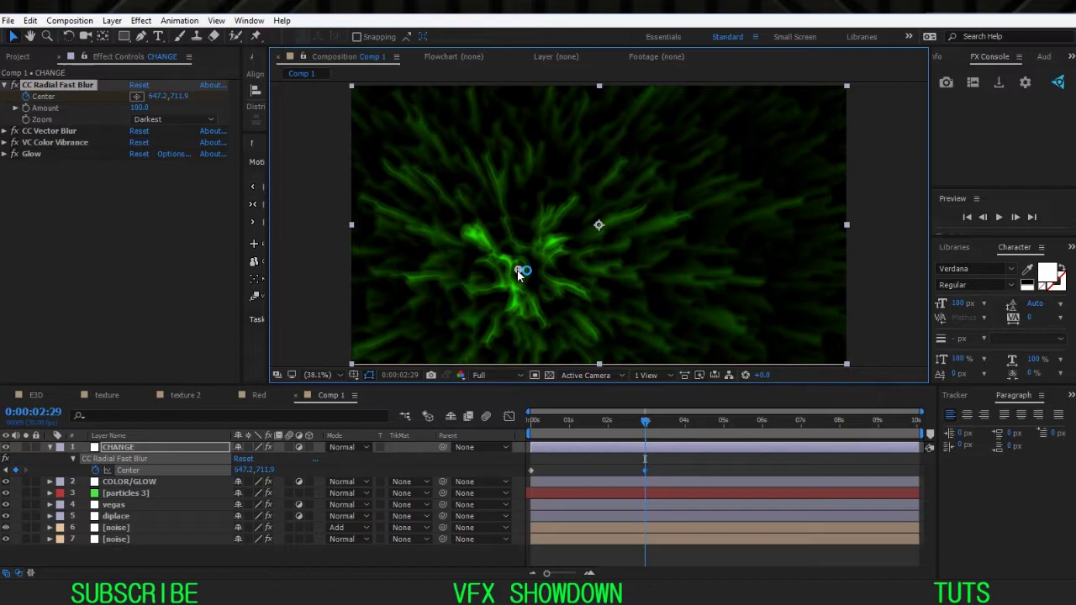
{"action": "key", "text": "n"}
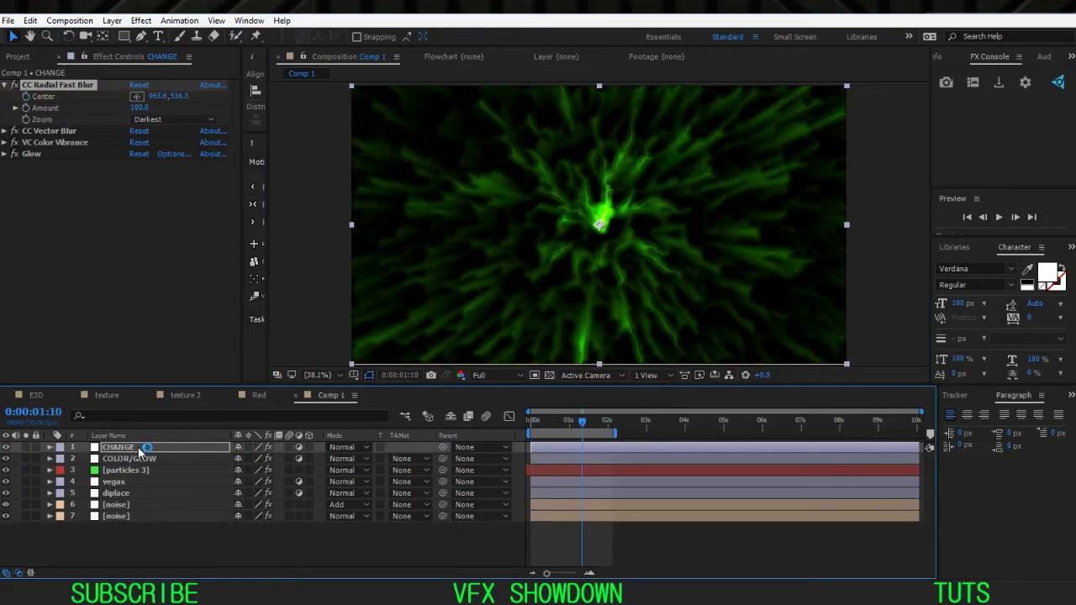
- Try the Direction Center type for CC Vector Blur on the CHANGE layer and inspect the burst's middle up close
{"action": "left_click", "coordinate": [144, 448]}
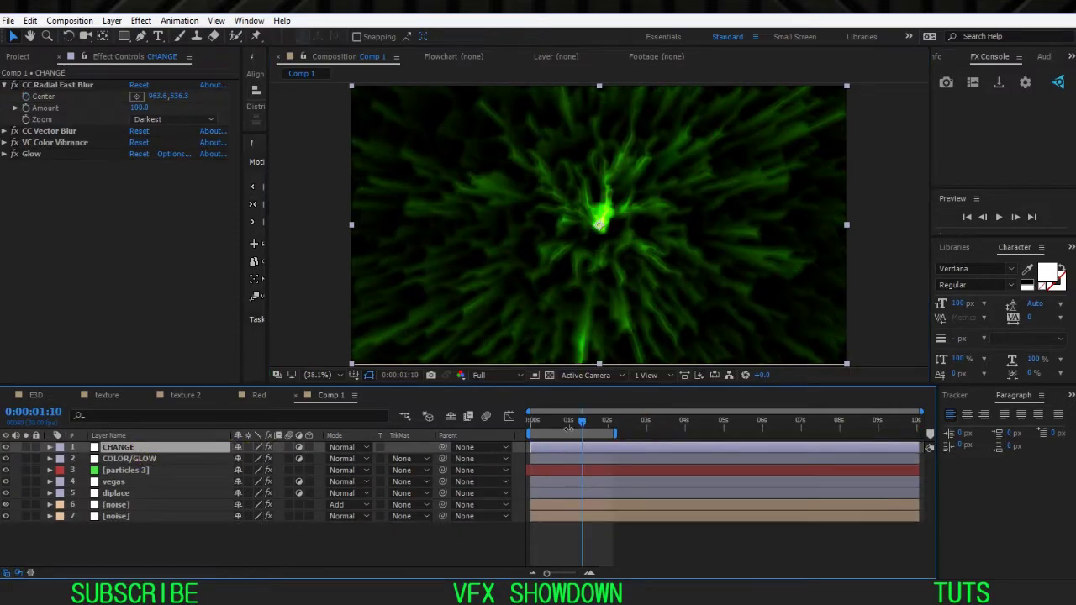
{"action": "left_click", "coordinate": [5, 85]}
{"action": "left_click", "coordinate": [33, 96]}
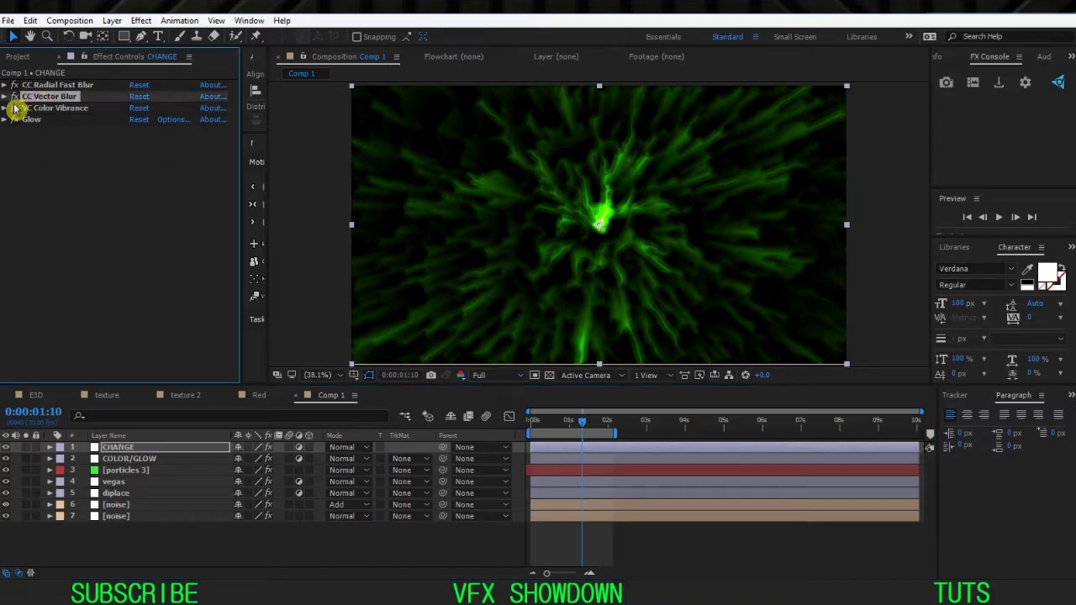
{"action": "left_click", "coordinate": [5, 97]}
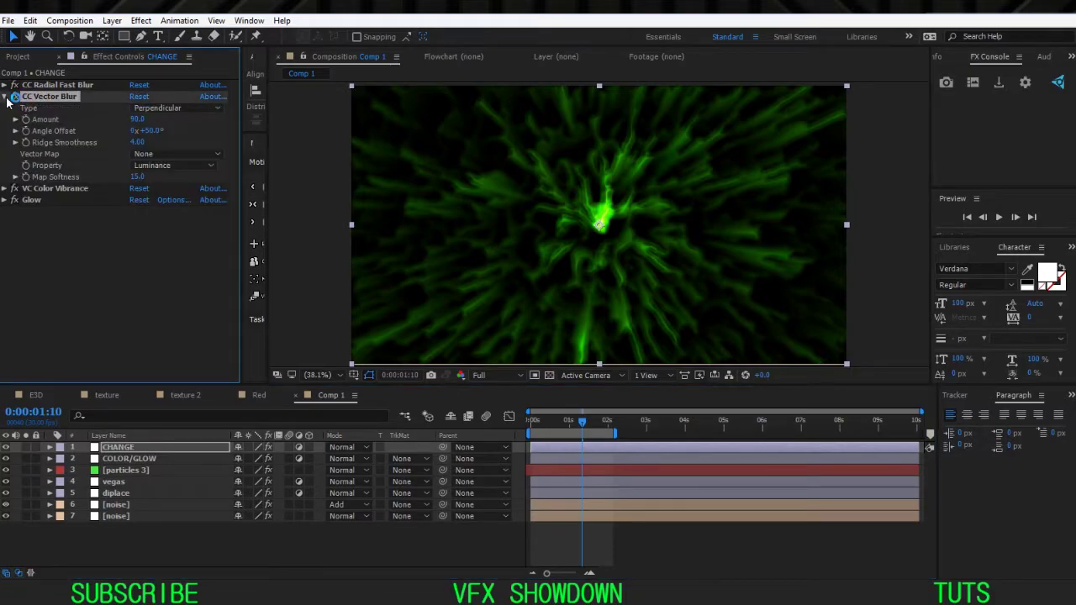
{"action": "left_click", "coordinate": [172, 109]}
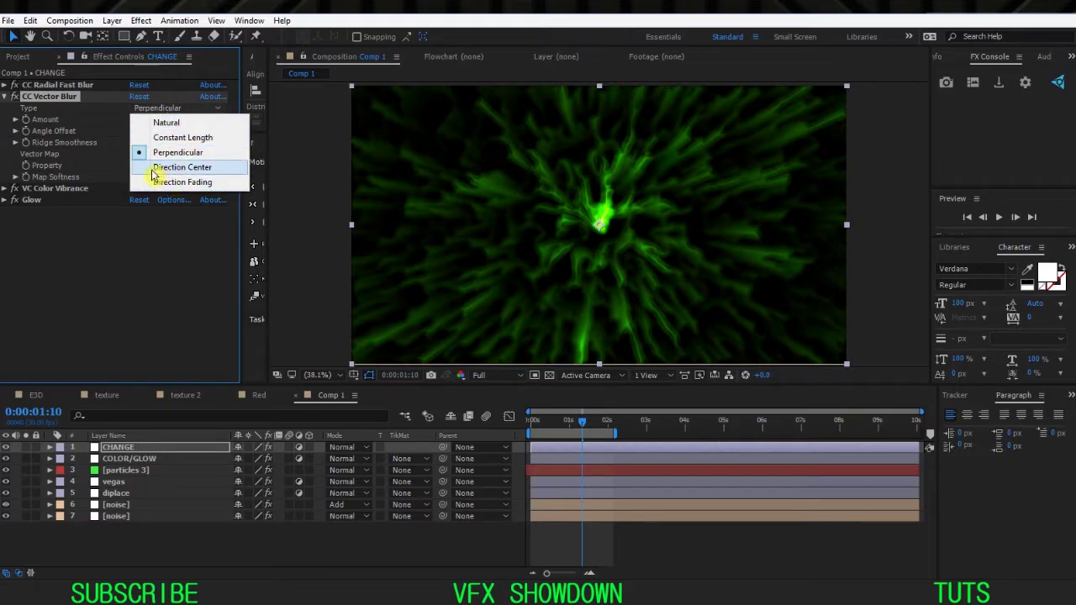
{"action": "left_click", "coordinate": [200, 175]}
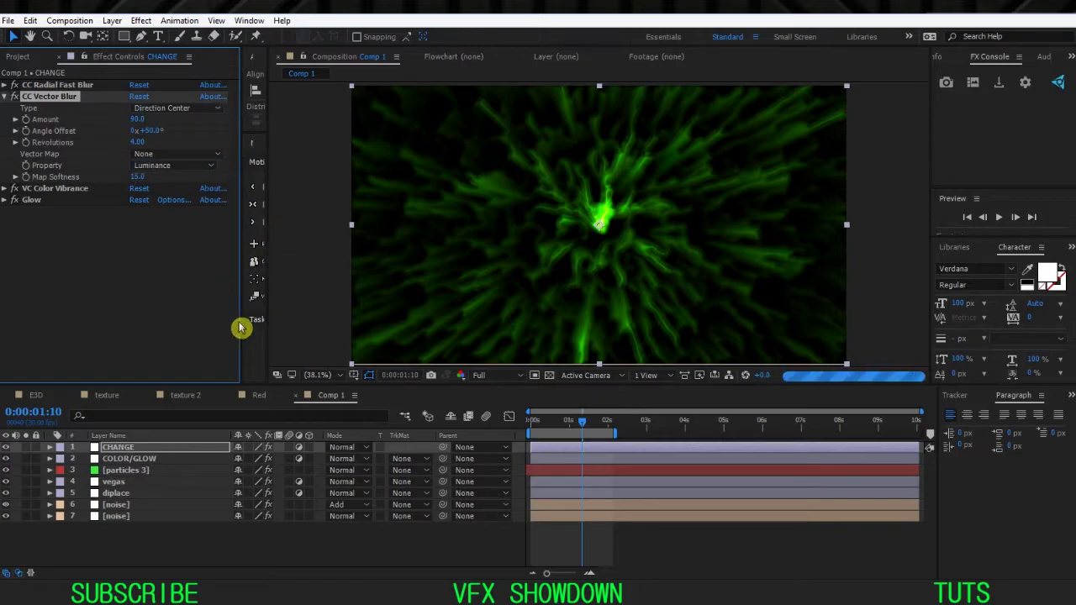
{"action": "scroll", "coordinate": [593, 223], "scroll_direction": "up", "scroll_amount": 3}
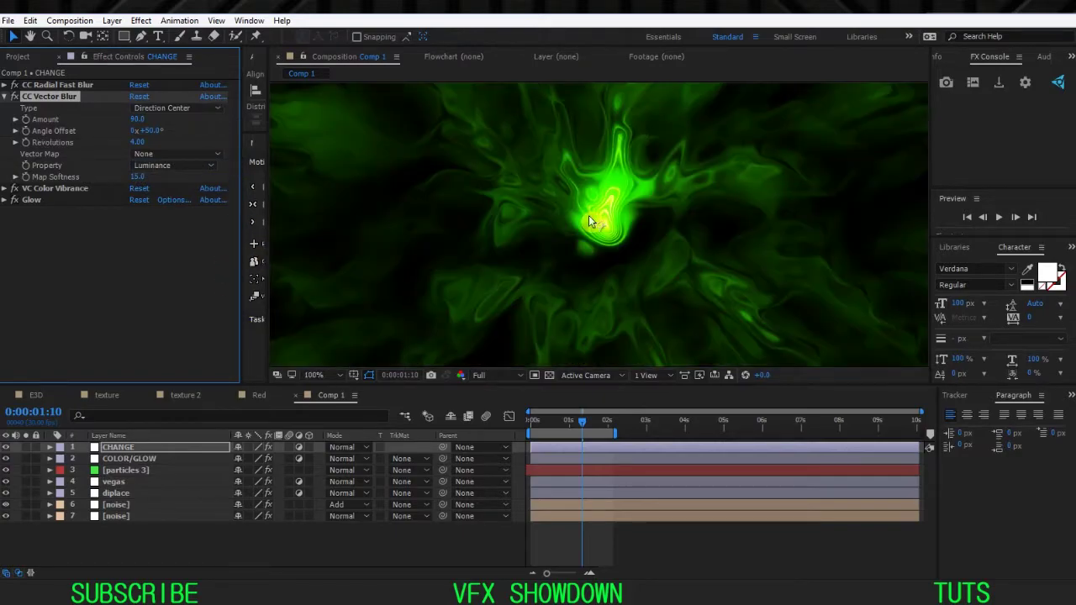
{"action": "scroll", "coordinate": [593, 223], "scroll_direction": "down", "scroll_amount": 2}
- Move the CC Radial Fast Blur center to the right of the frame's middle and enlarge the composition view
{"action": "left_click", "coordinate": [58, 85]}
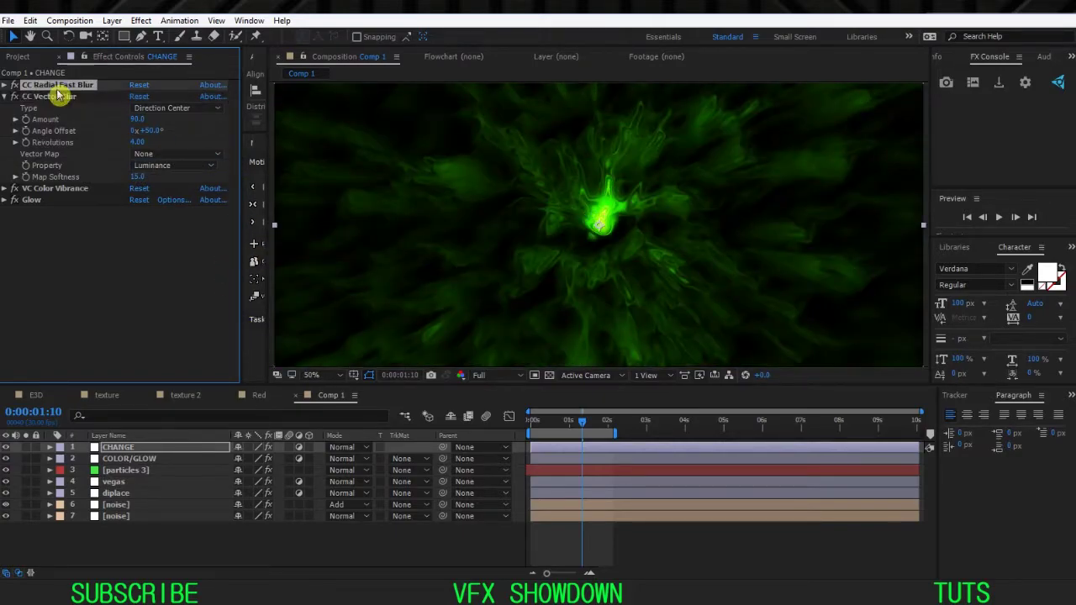
{"action": "scroll", "coordinate": [598, 227], "scroll_direction": "down", "scroll_amount": 1}
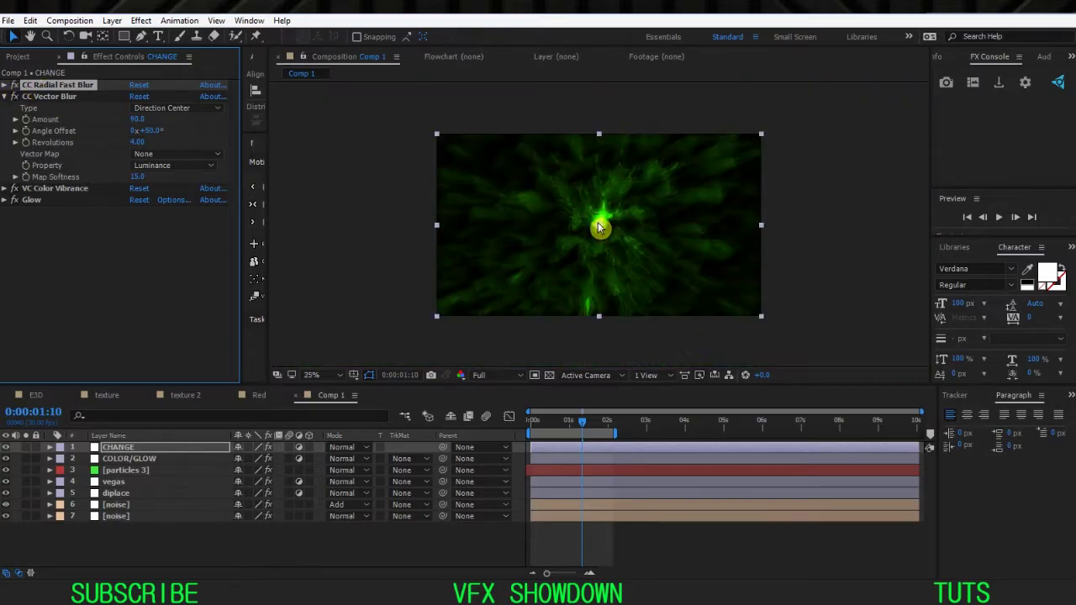
{"action": "left_click_drag", "start_coordinate": [601, 237], "coordinate": [591, 239]}
{"action": "left_click_drag", "start_coordinate": [585, 227], "coordinate": [657, 237]}
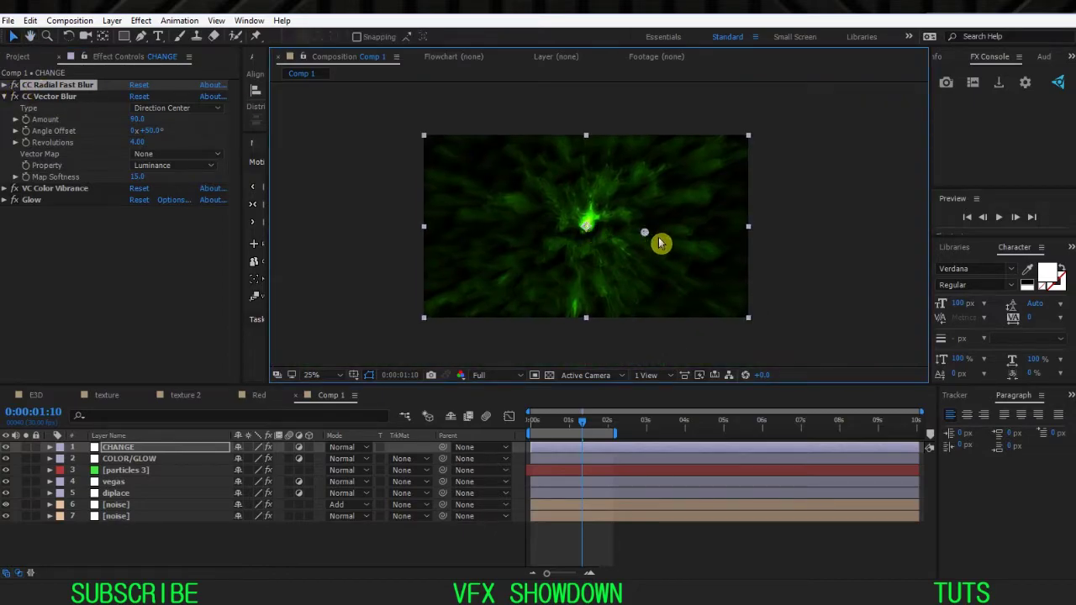
{"action": "left_click_drag", "start_coordinate": [496, 385], "coordinate": [497, 427]}
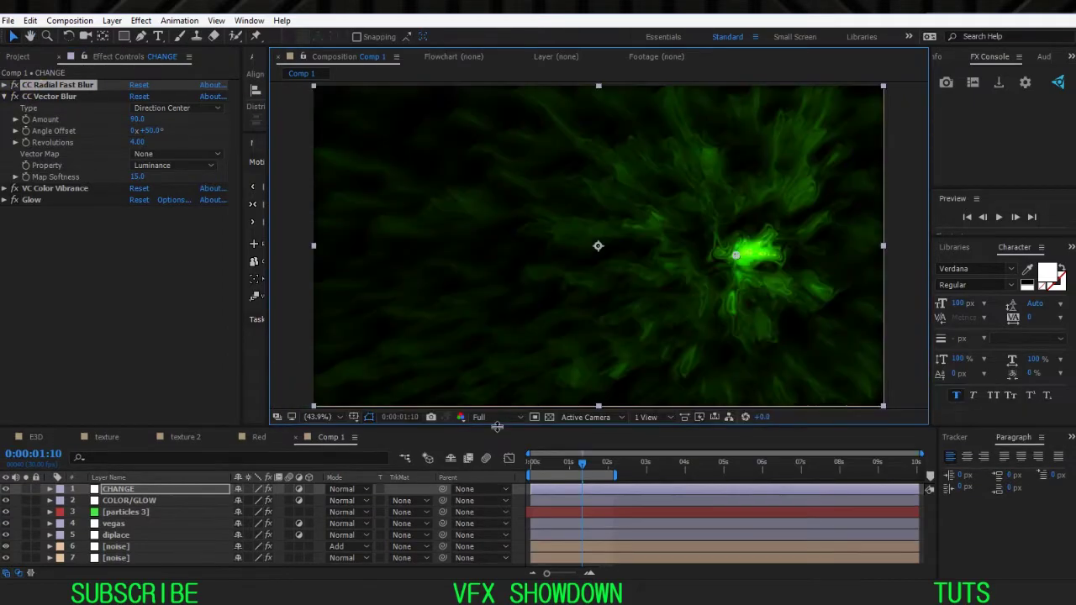
- Set the CC Vector Blur Type to Direction Fading on the CHANGE layer and collapse the effect's settings
{"action": "left_click", "coordinate": [131, 249]}
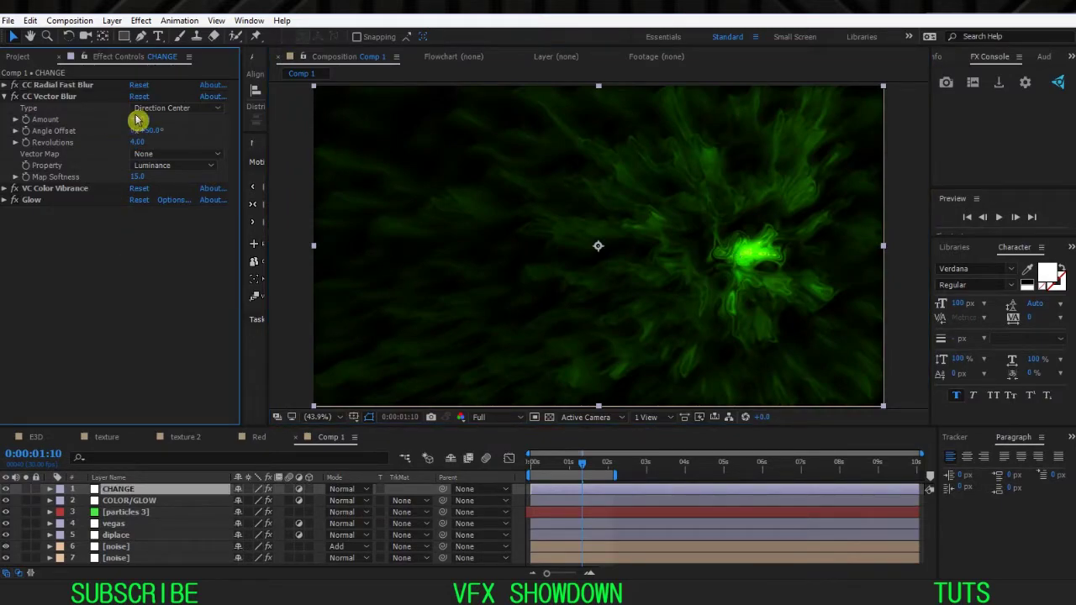
{"action": "left_click", "coordinate": [164, 109]}
{"action": "left_click", "coordinate": [178, 182]}
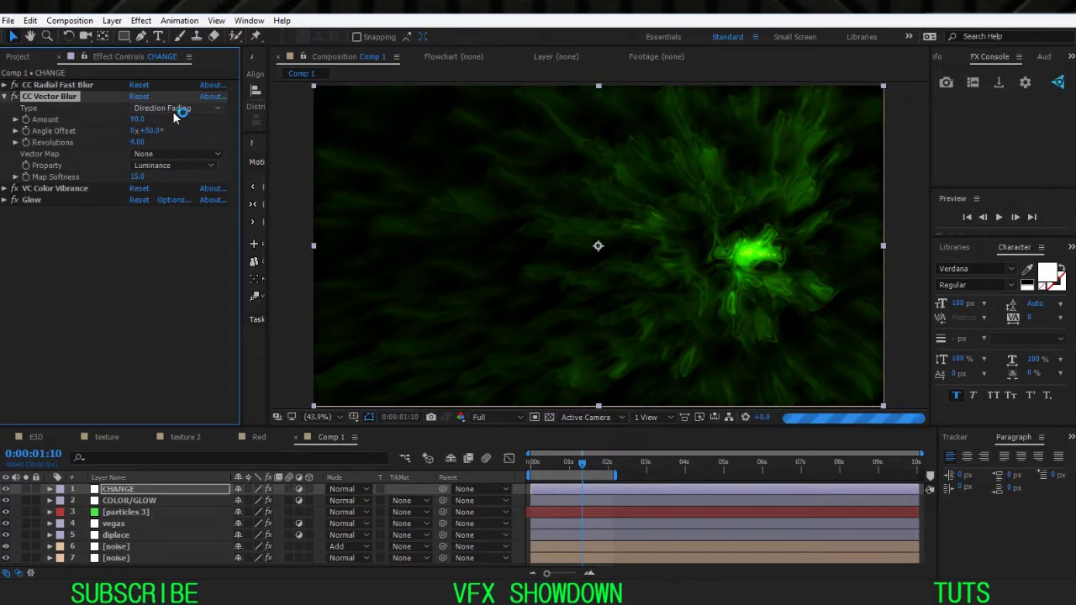
{"action": "left_click", "coordinate": [175, 302]}
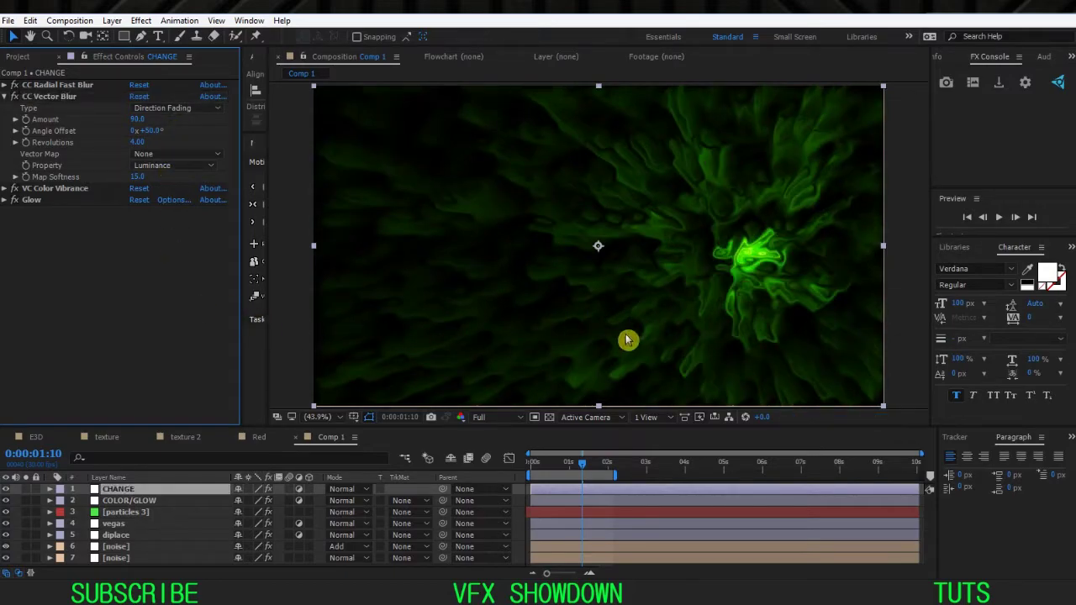
{"action": "left_click", "coordinate": [4, 96]}
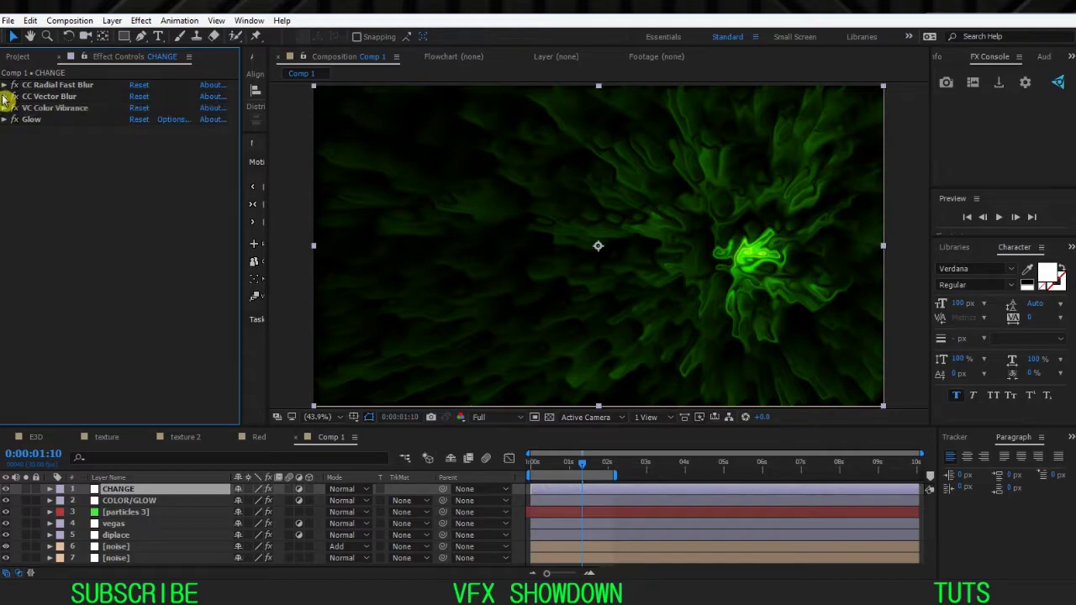
- Set the CHANGE layer's VC Color Vibrance color to light blue 2BCDF5
{"action": "left_click", "coordinate": [43, 108]}
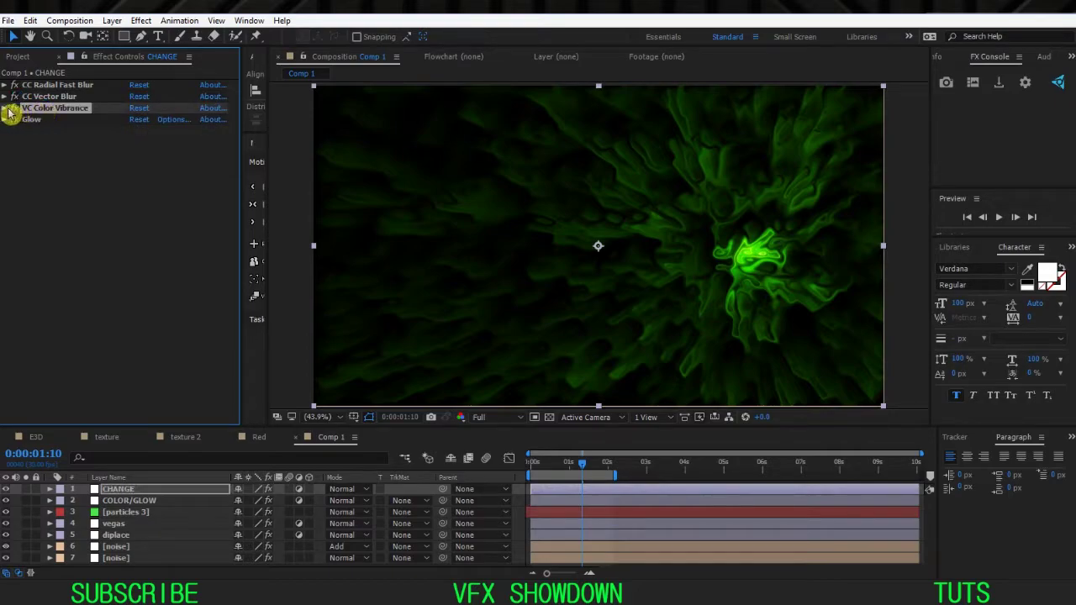
{"action": "left_click", "coordinate": [9, 109]}
{"action": "left_click", "coordinate": [6, 109]}
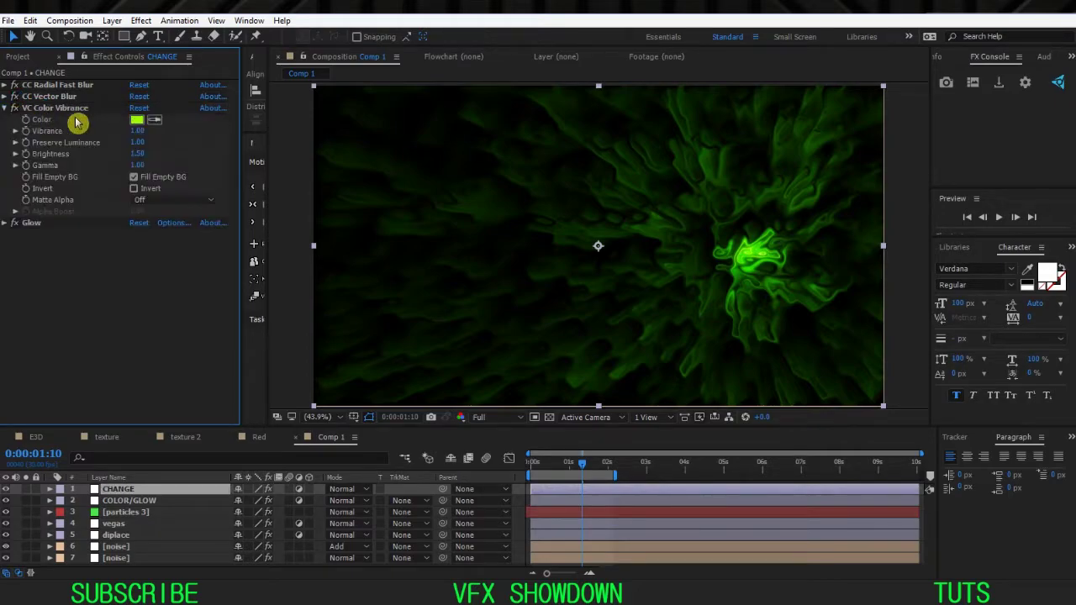
{"action": "left_click", "coordinate": [137, 119]}
{"action": "left_click", "coordinate": [247, 248]}
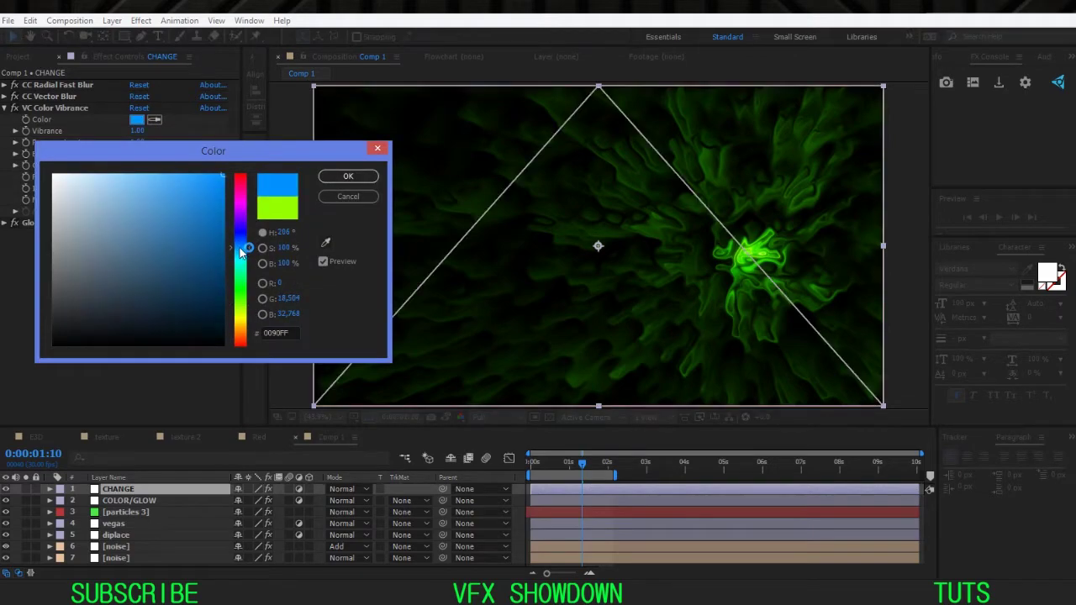
{"action": "left_click", "coordinate": [201, 181]}
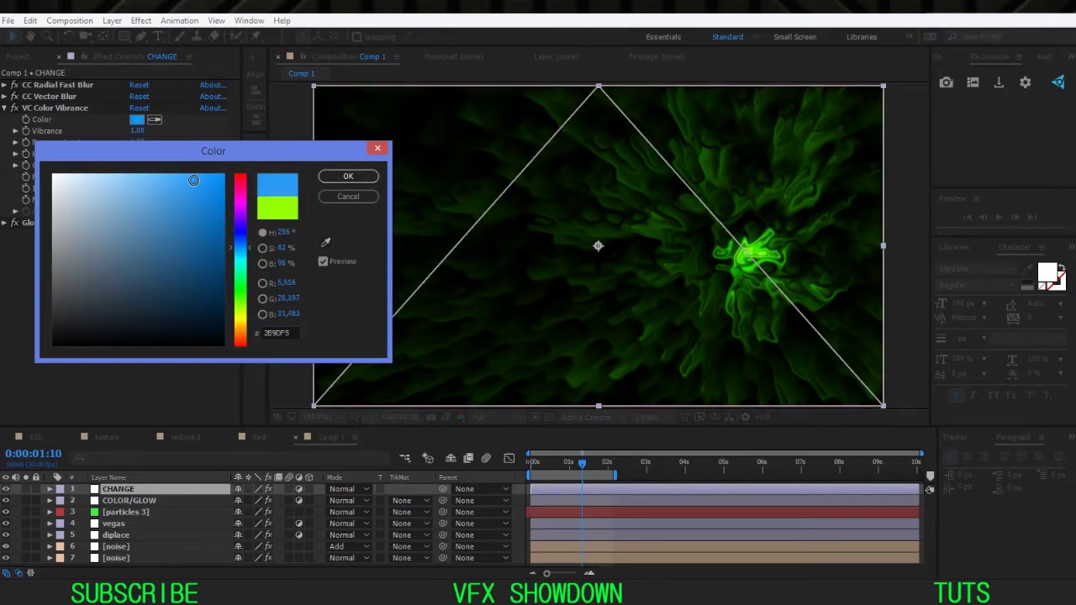
{"action": "left_click", "coordinate": [358, 178]}
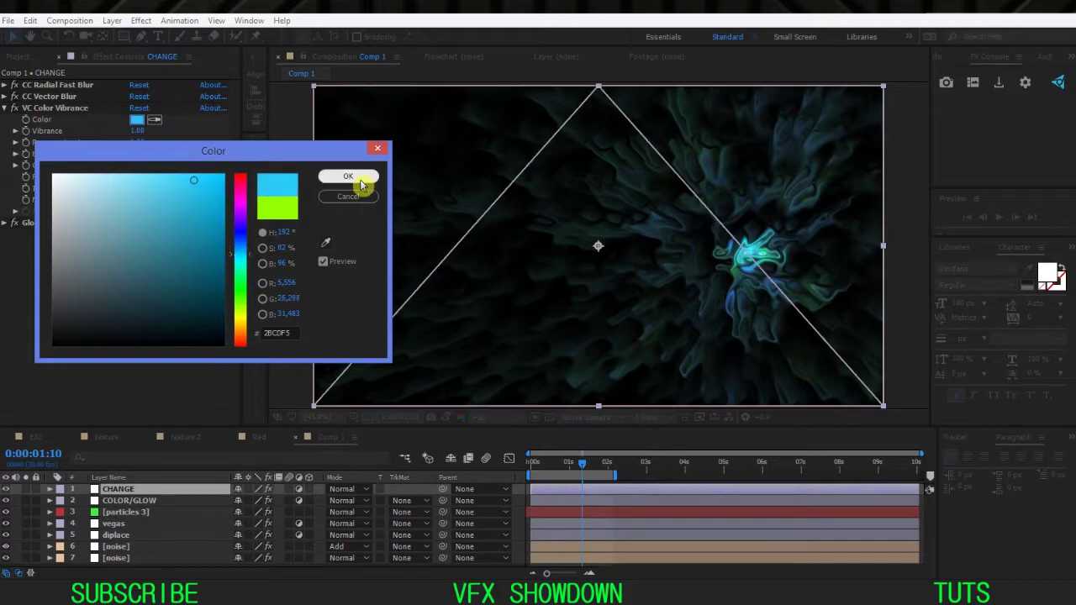
{"action": "left_click", "coordinate": [360, 181]}
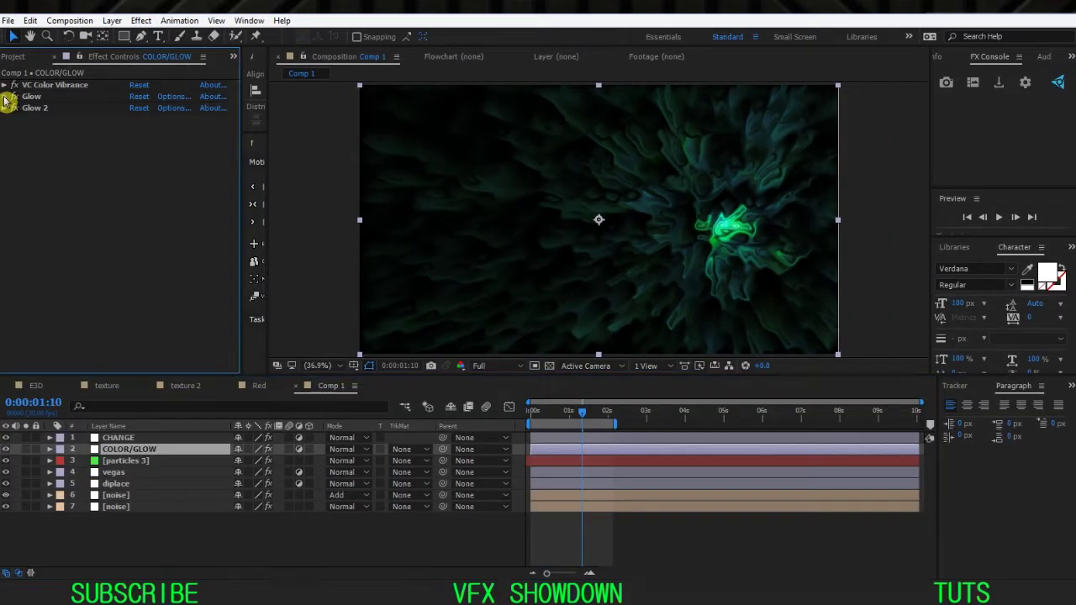
- Change the COLOR/GLOW layer's VC Color Vibrance color to a light blue
{"action": "left_click", "coordinate": [8, 97]}
{"action": "left_click", "coordinate": [7, 95]}
{"action": "left_click", "coordinate": [6, 85]}
{"action": "left_click", "coordinate": [136, 96]}
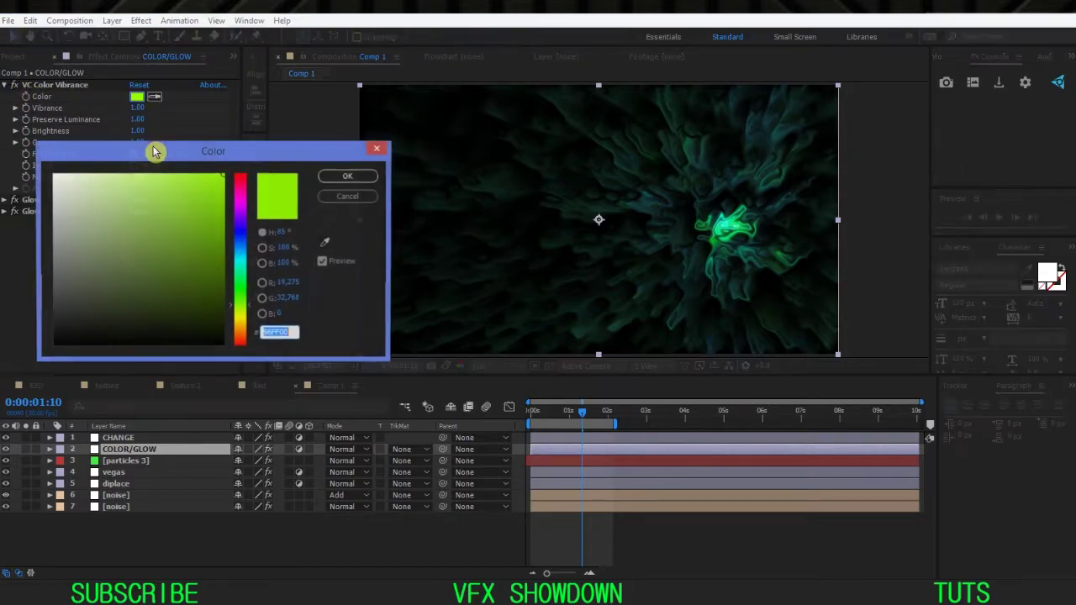
{"action": "left_click_drag", "start_coordinate": [238, 241], "coordinate": [243, 252]}
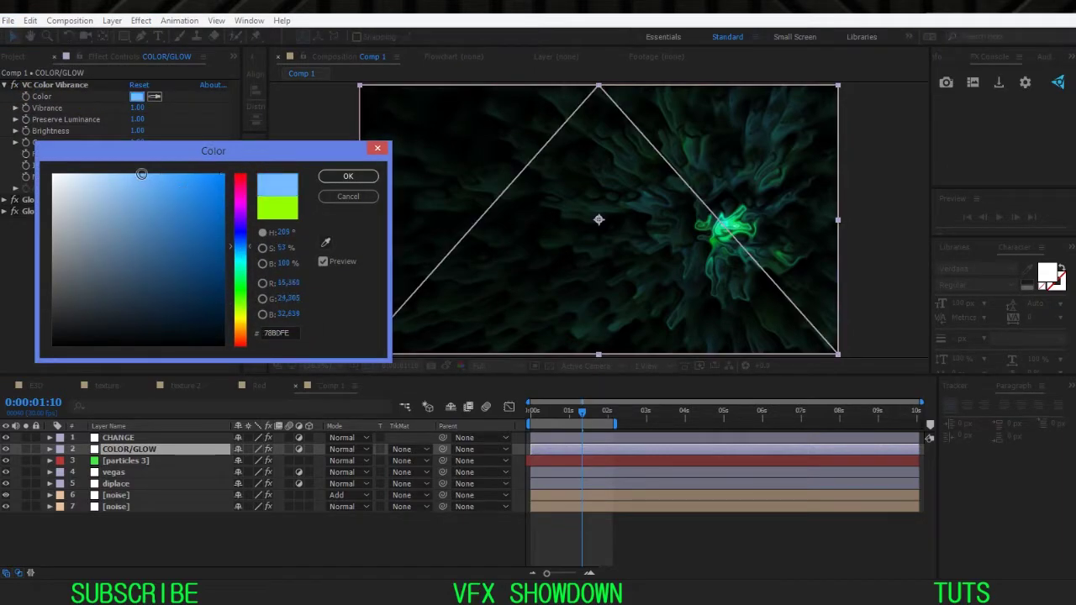
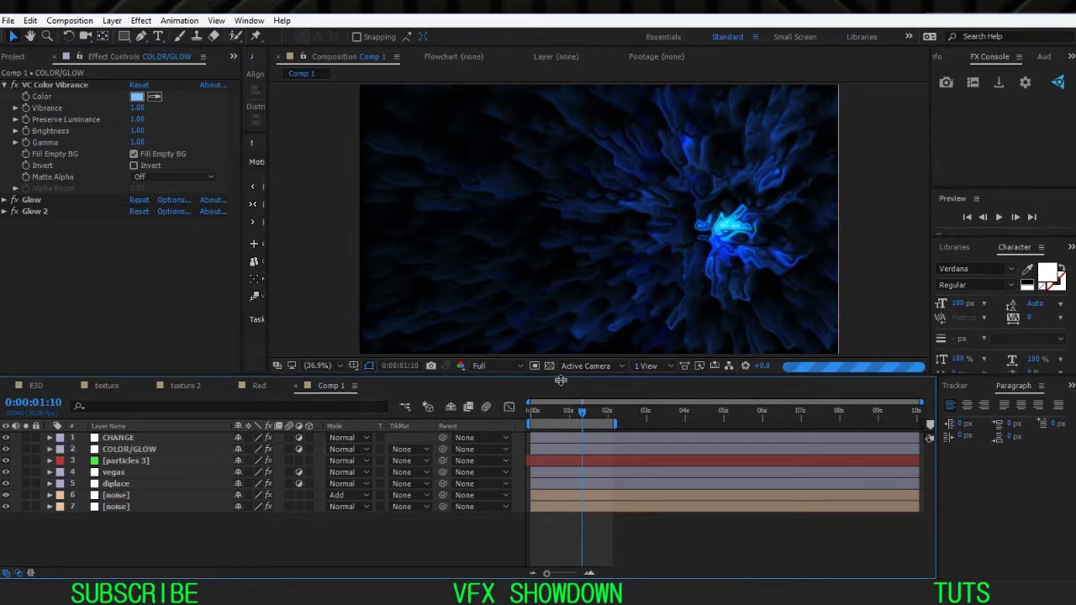
- Set the CC Vector Blur Type to Perpendicular on the CHANGE layer and extend the work area to about 5 seconds
{"action": "left_click_drag", "start_coordinate": [560, 380], "coordinate": [560, 404]}
{"action": "left_click", "coordinate": [140, 462]}
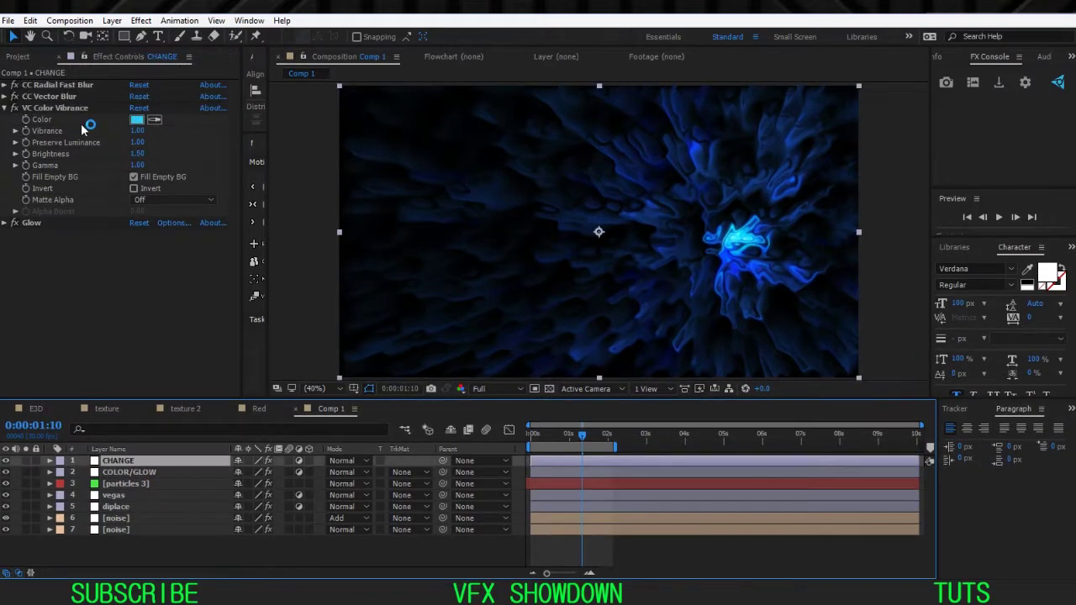
{"action": "left_click", "coordinate": [6, 108]}
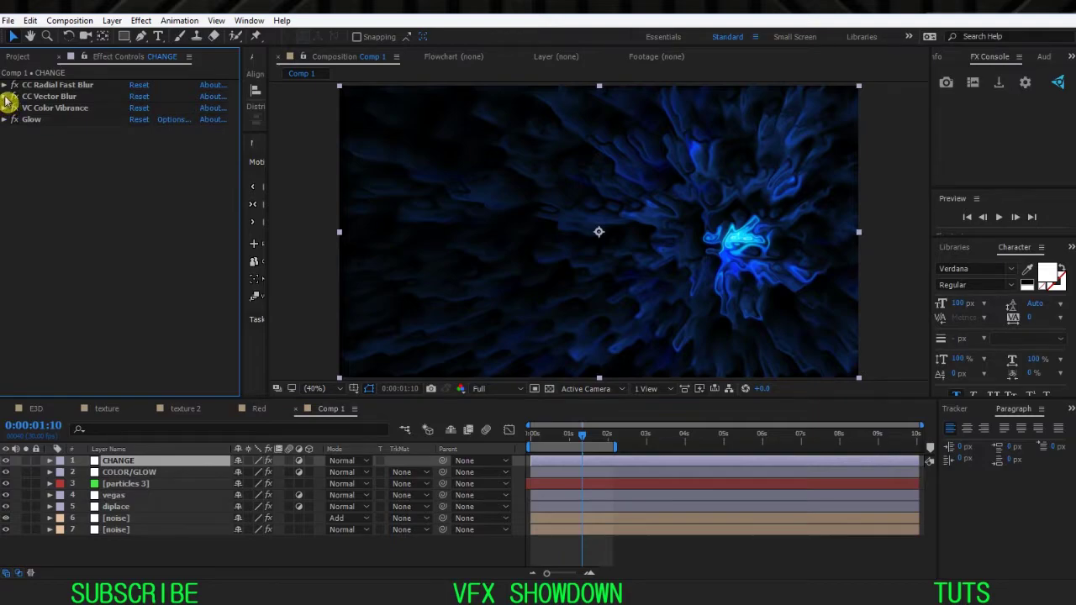
{"action": "left_click", "coordinate": [5, 96]}
{"action": "left_click", "coordinate": [158, 109]}
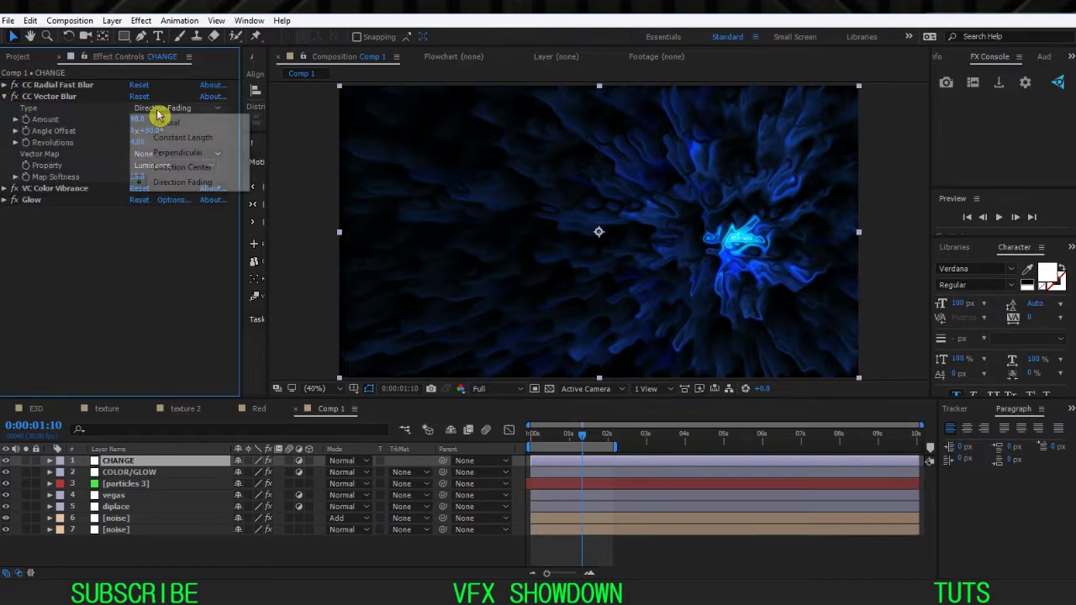
{"action": "left_click", "coordinate": [185, 156]}
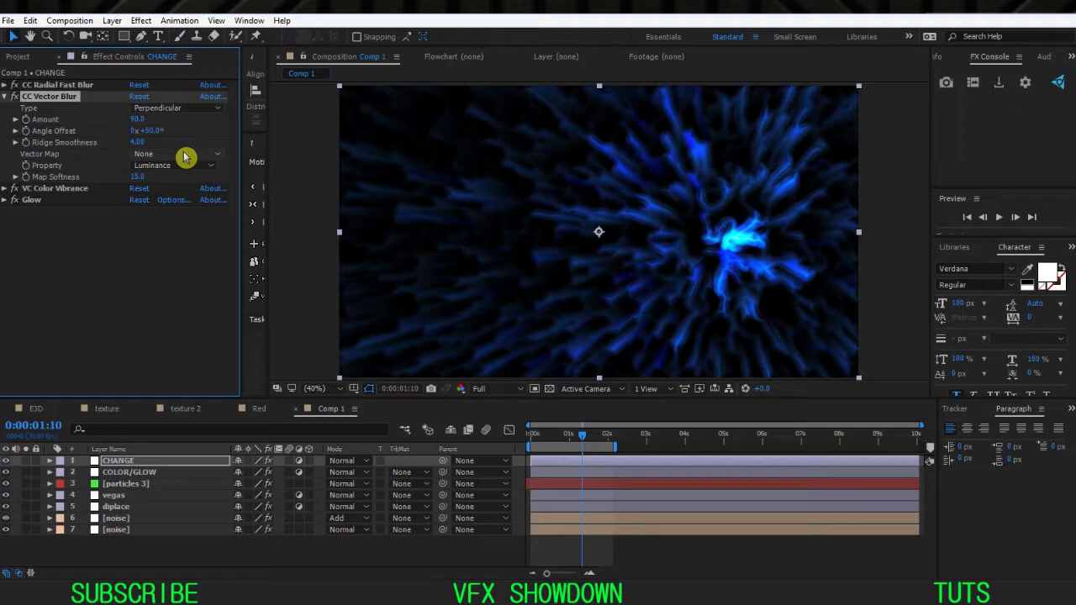
{"action": "left_click_drag", "start_coordinate": [618, 445], "coordinate": [720, 447]}
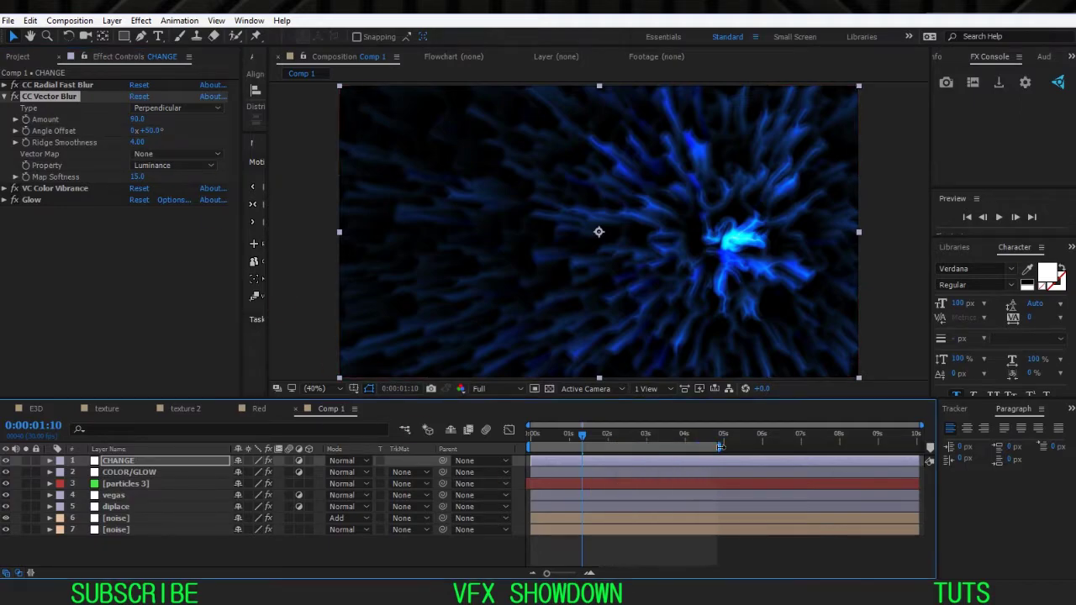
- Move the CHANGE layer's CC Radial Fast Blur Center to the middle of the frame at 960.0, 542.5
{"action": "left_click", "coordinate": [4, 96]}
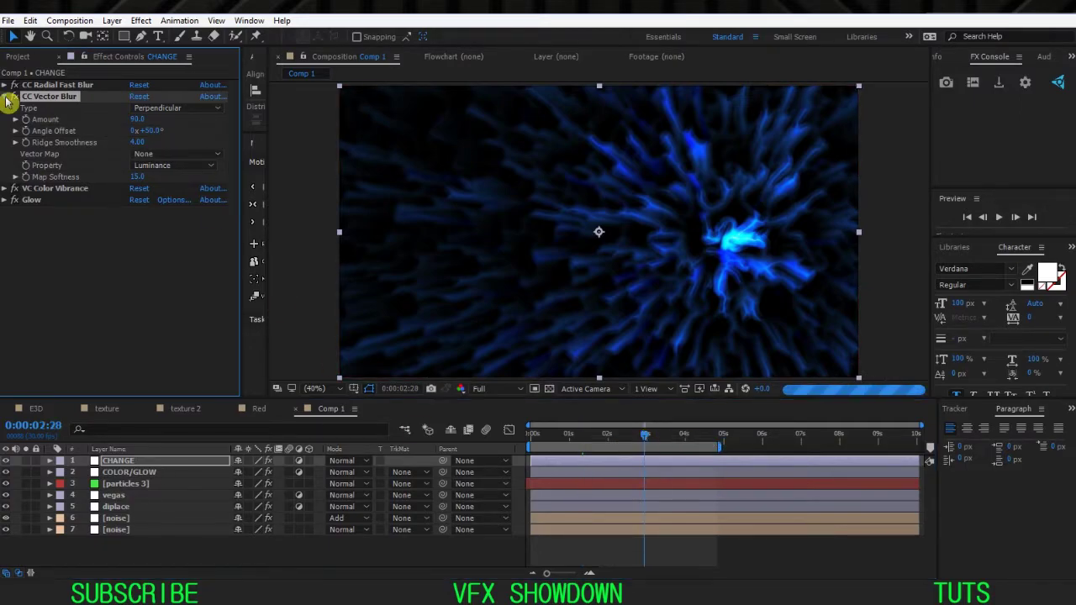
{"action": "left_click", "coordinate": [4, 85]}
{"action": "left_click", "coordinate": [136, 96]}
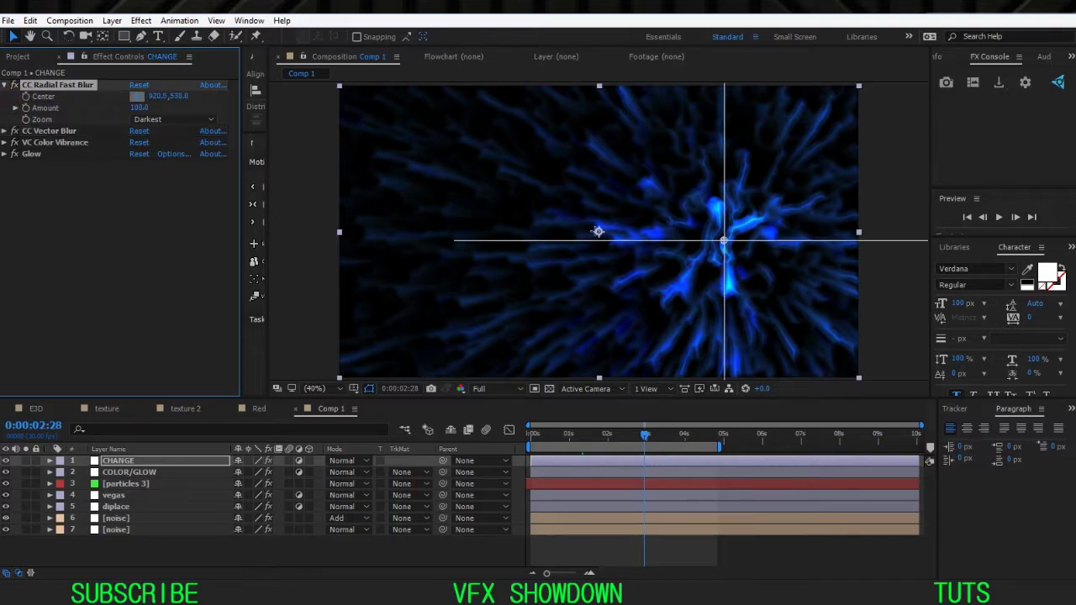
{"action": "left_click", "coordinate": [599, 234]}
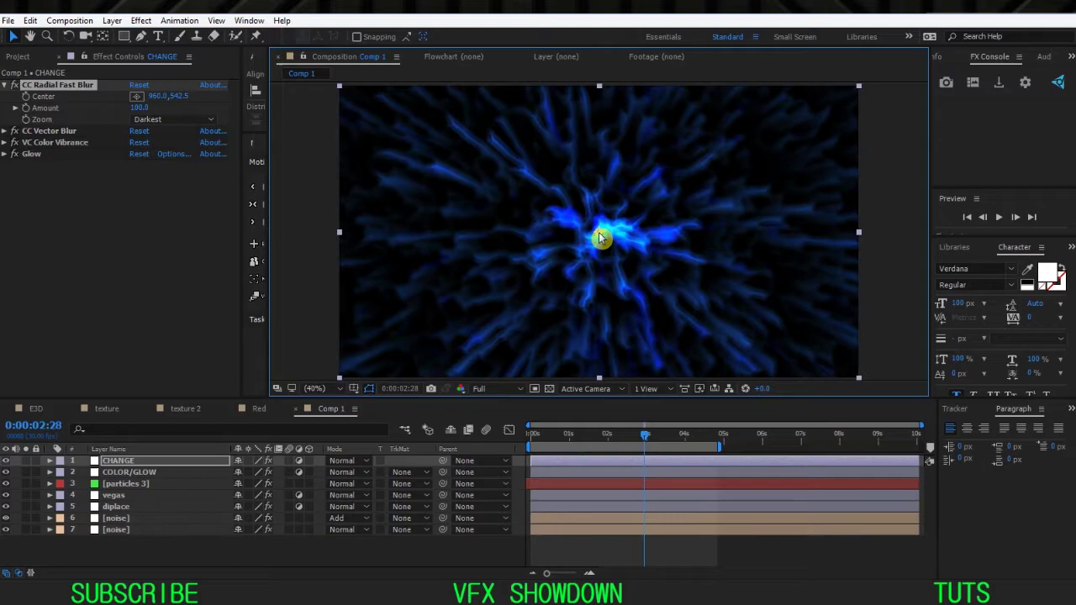
{"action": "left_click", "coordinate": [201, 557]}
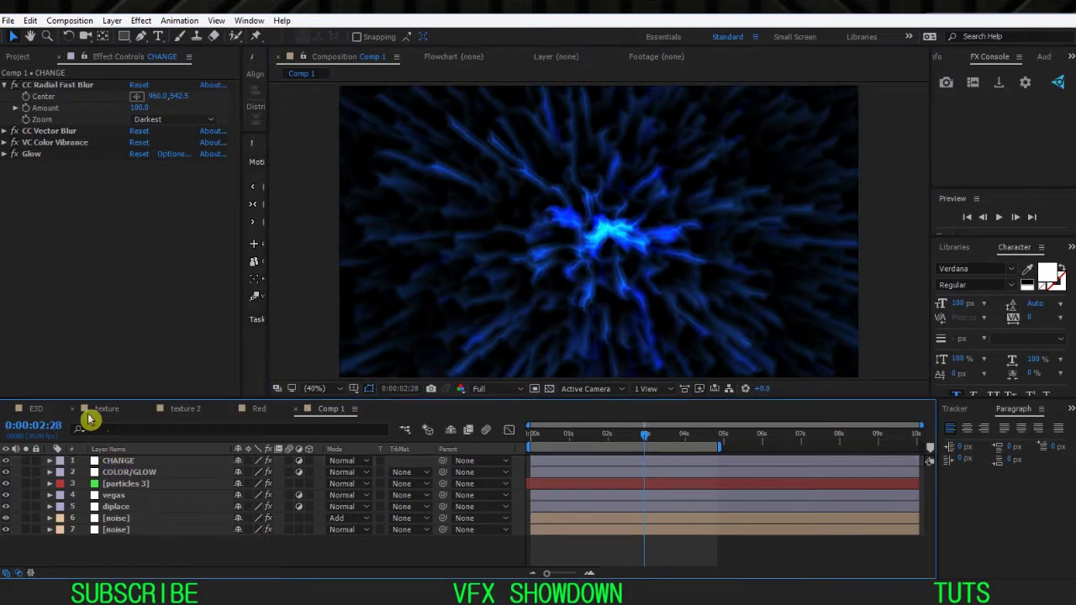
{"action": "left_click_drag", "start_coordinate": [370, 398], "coordinate": [368, 377]}
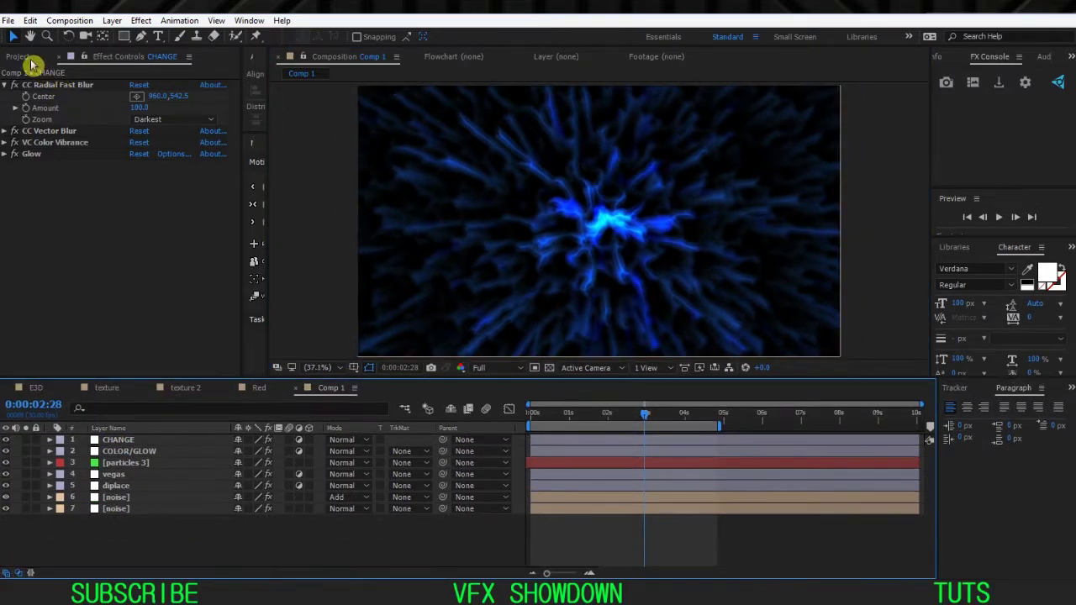
- Open the E3D composition and look over its Red, texture and texture 2 layers and the textured 3D model
{"action": "left_click", "coordinate": [20, 56]}
{"action": "left_click", "coordinate": [34, 192]}
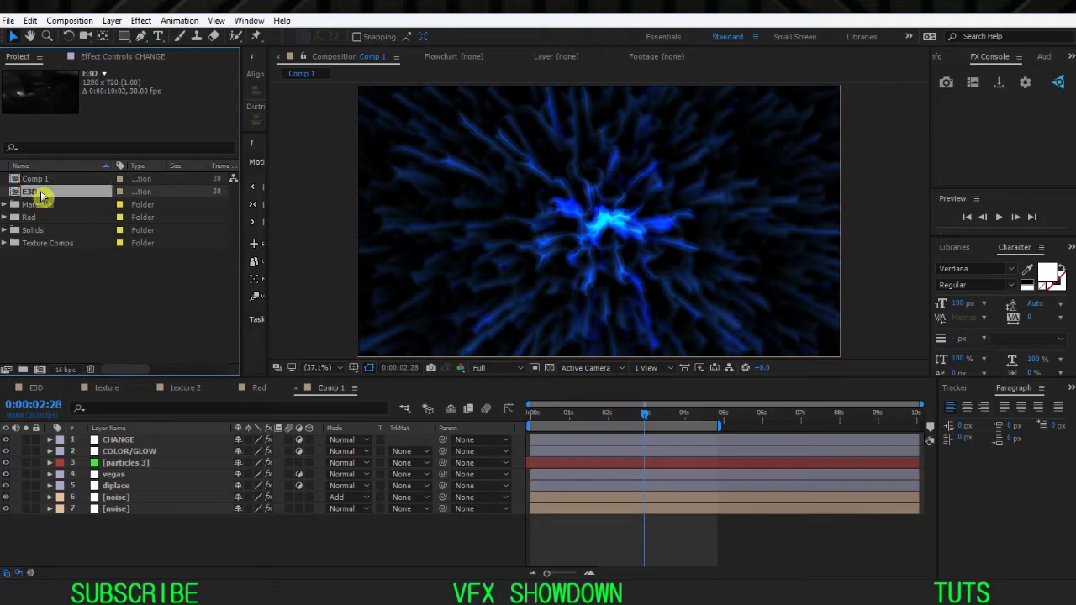
{"action": "double_click", "coordinate": [40, 195]}
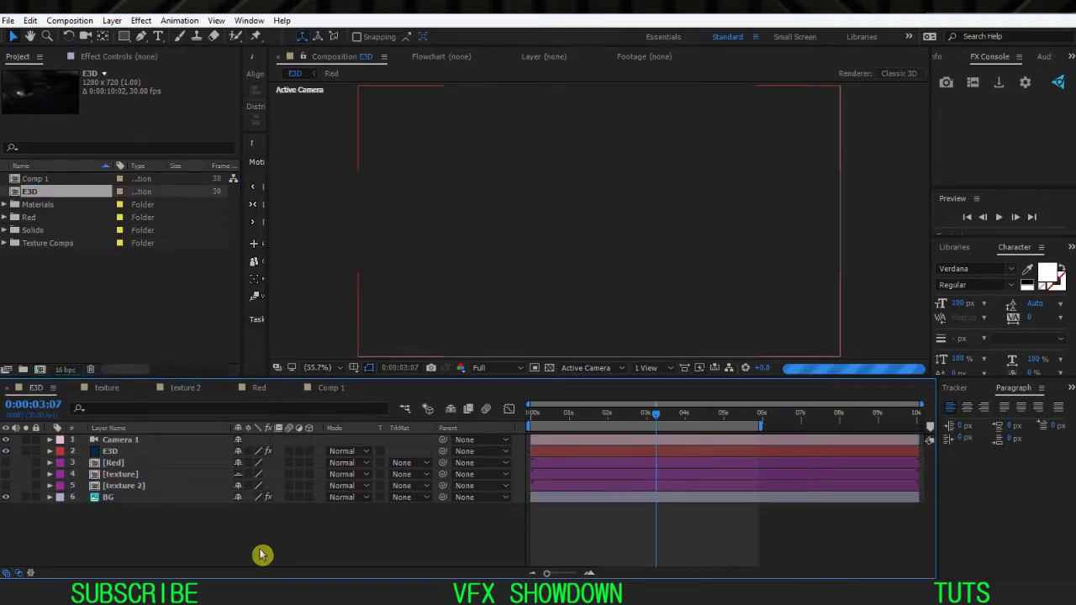
{"action": "left_click", "coordinate": [135, 464]}
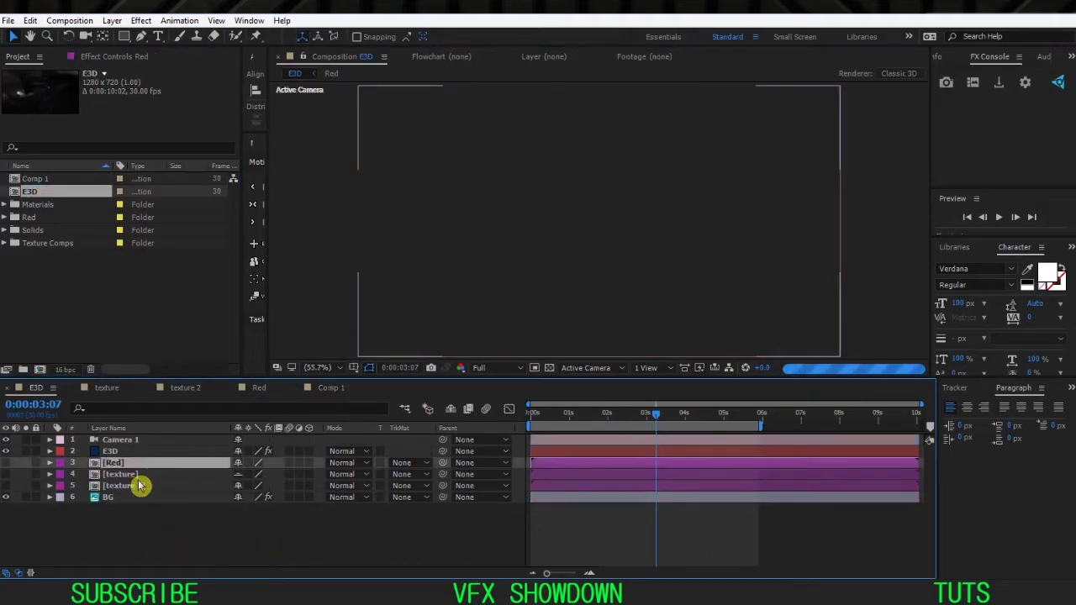
{"action": "left_click", "coordinate": [138, 477], "text": "ctrl"}
{"action": "left_click", "coordinate": [141, 486], "text": "ctrl"}
{"action": "left_click", "coordinate": [210, 530]}
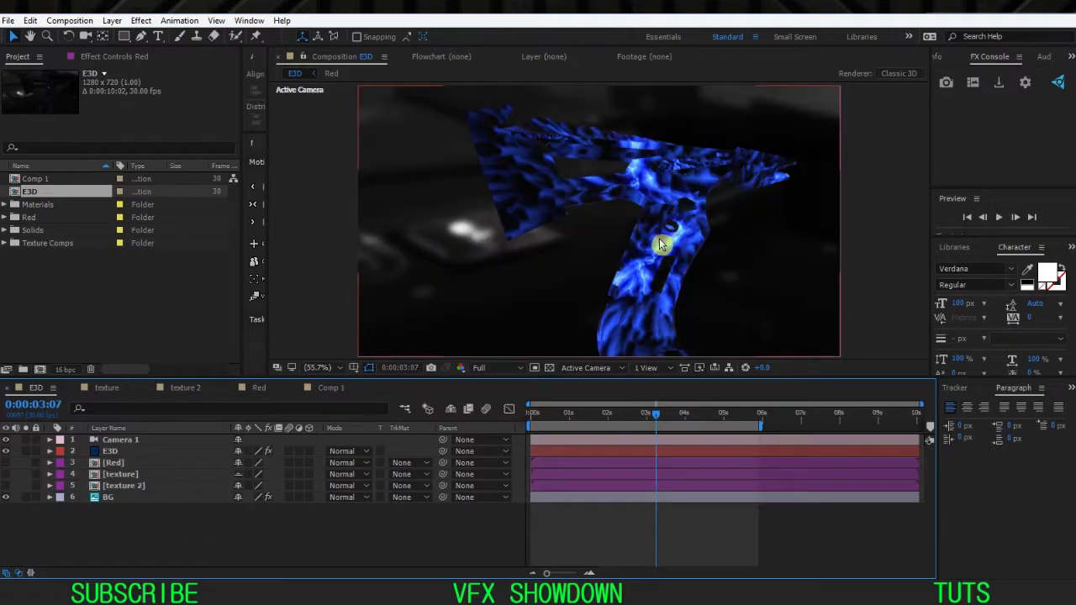
- Try 3. Red as Layer 1 of the Element effect's Custom Texture Maps on the E3D layer and preview another frame
{"action": "left_click", "coordinate": [142, 454]}
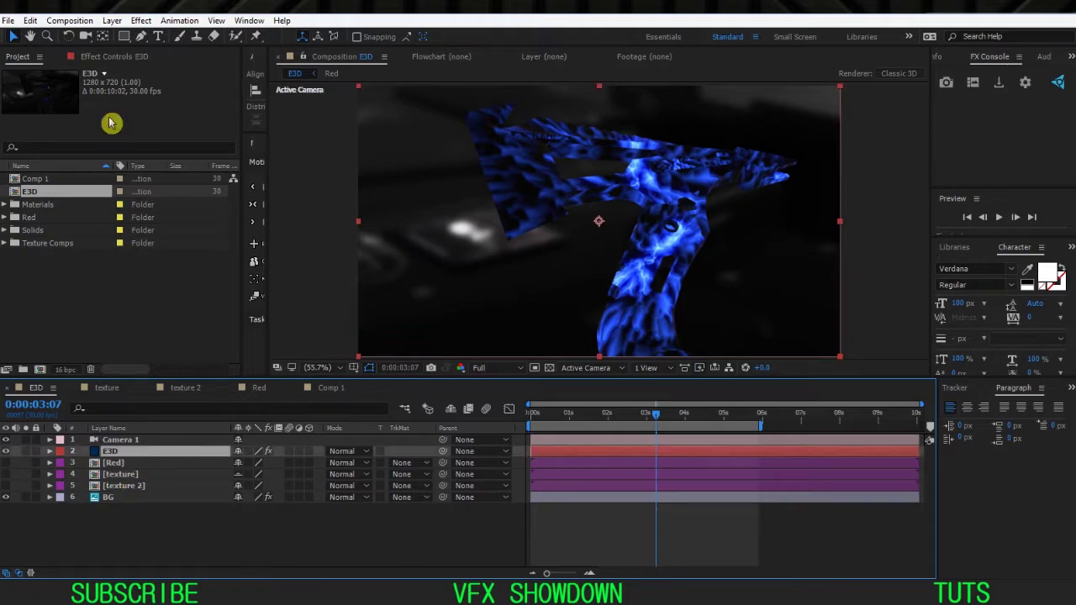
{"action": "left_click", "coordinate": [118, 58]}
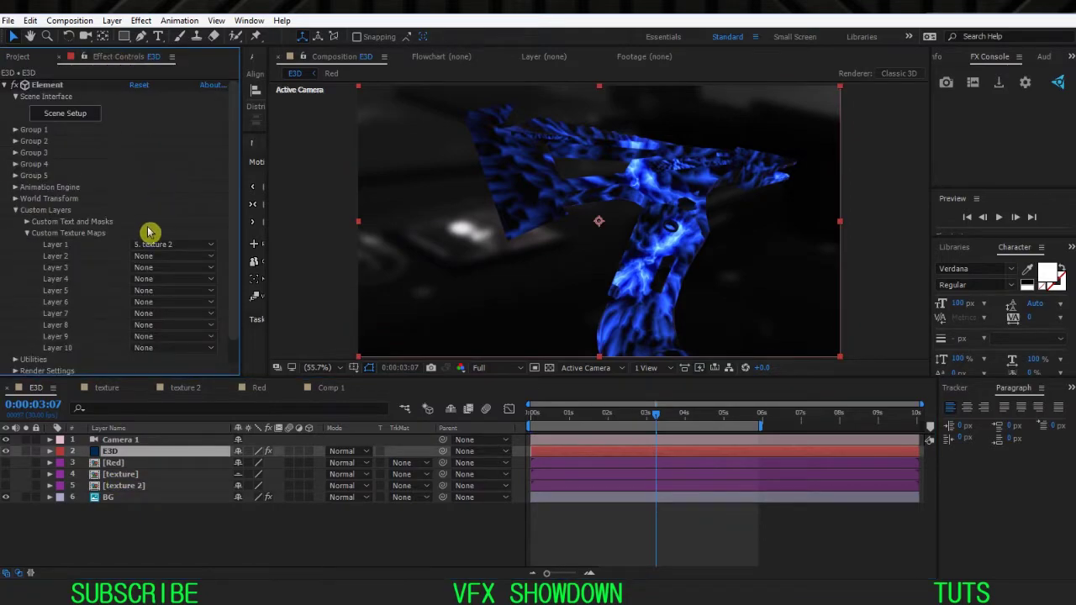
{"action": "left_click", "coordinate": [16, 211]}
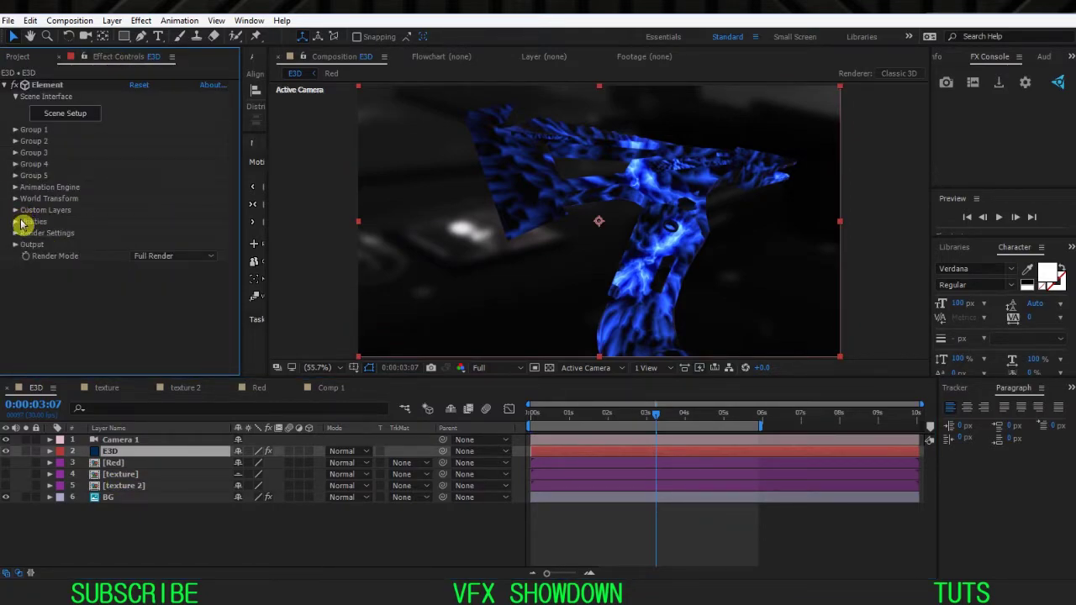
{"action": "left_click", "coordinate": [17, 211]}
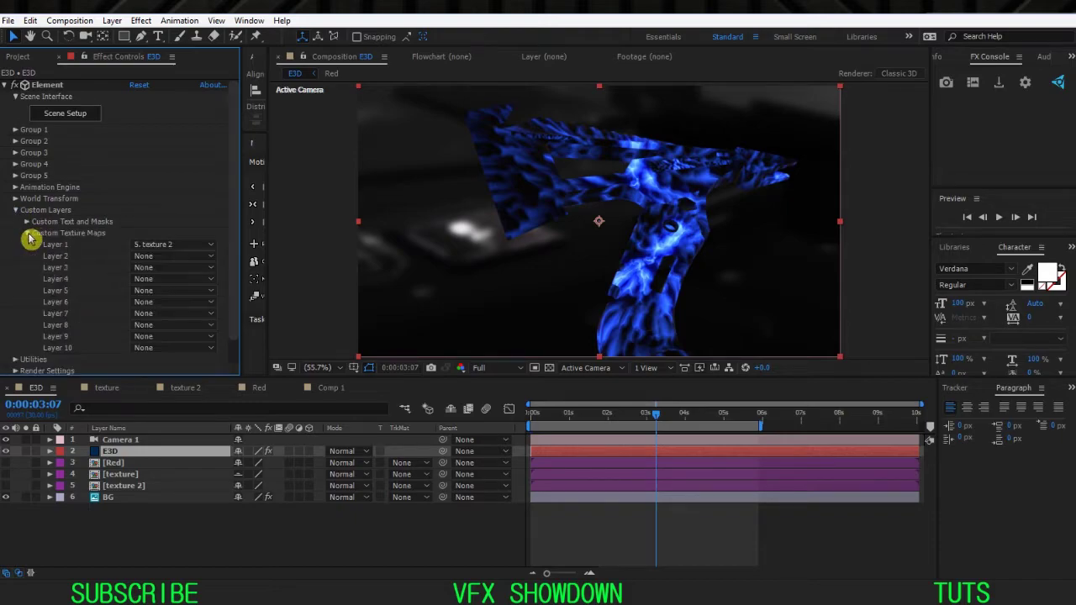
{"action": "left_click", "coordinate": [169, 244]}
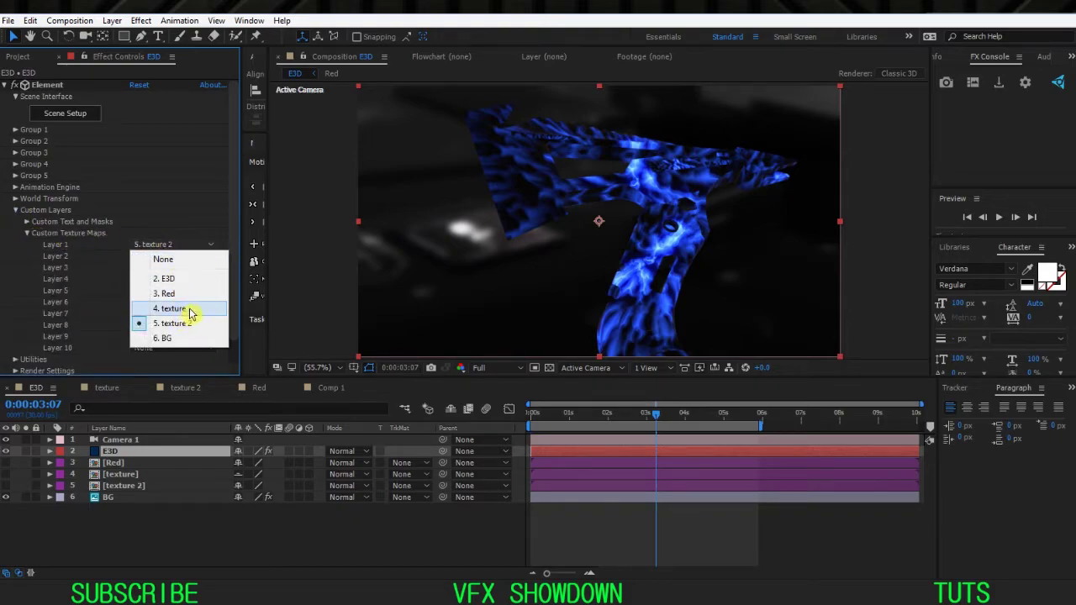
{"action": "left_click", "coordinate": [183, 296]}
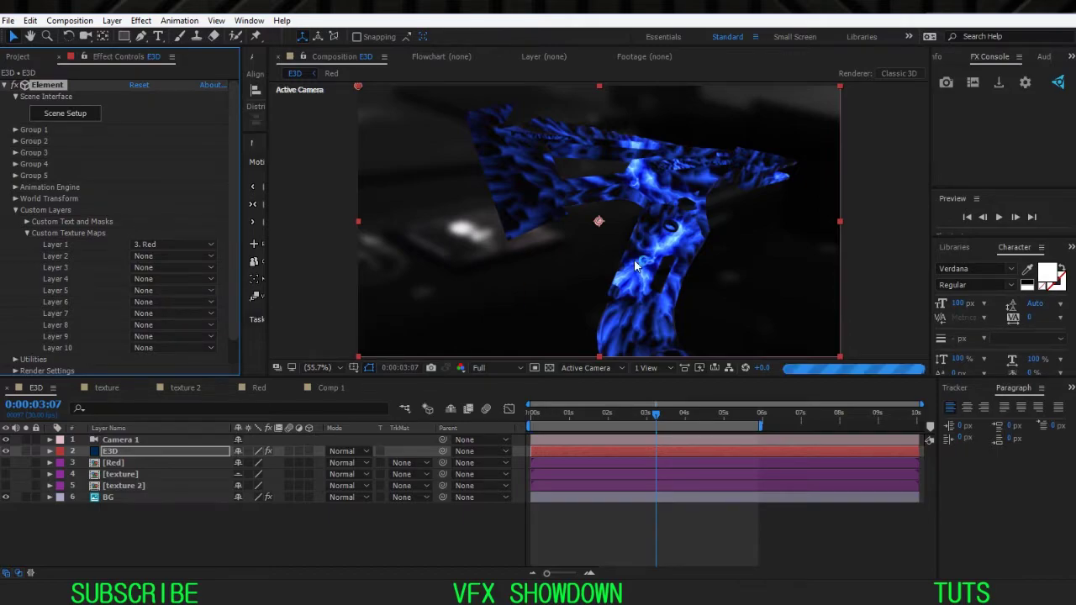
{"action": "left_click", "coordinate": [625, 413]}
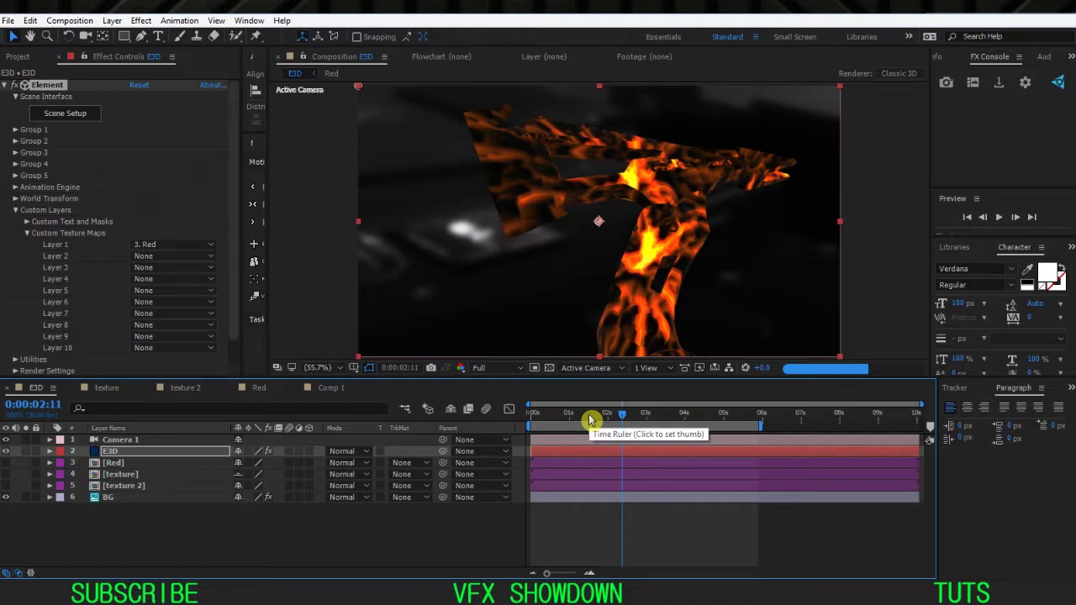
- Set Layer 1 of Element's Custom Texture Maps to 4. texture and preview the model further along the timeline
{"action": "left_click", "coordinate": [182, 245]}
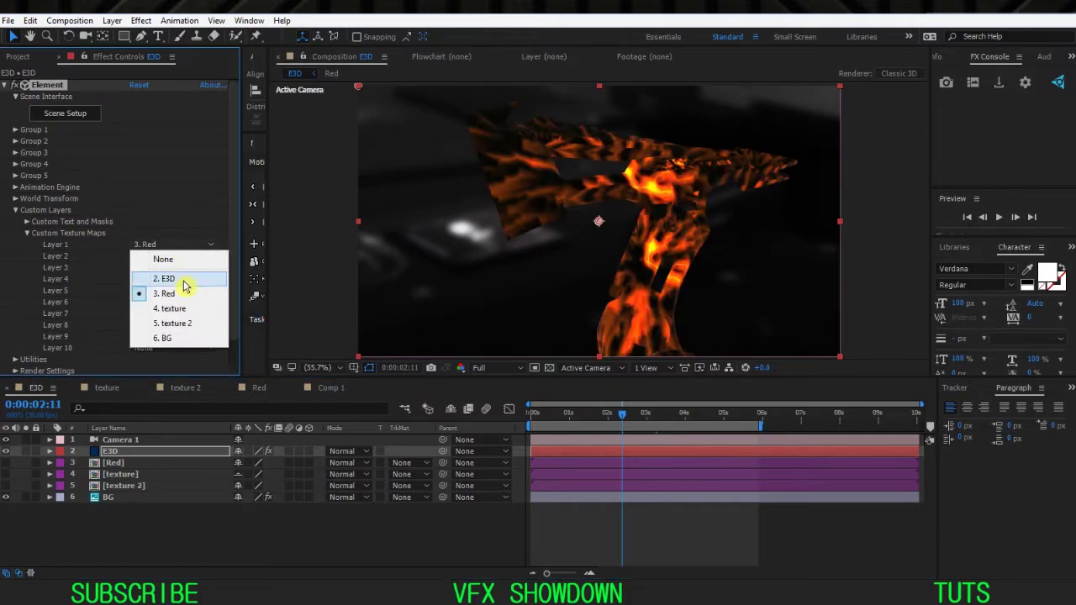
{"action": "left_click", "coordinate": [191, 310]}
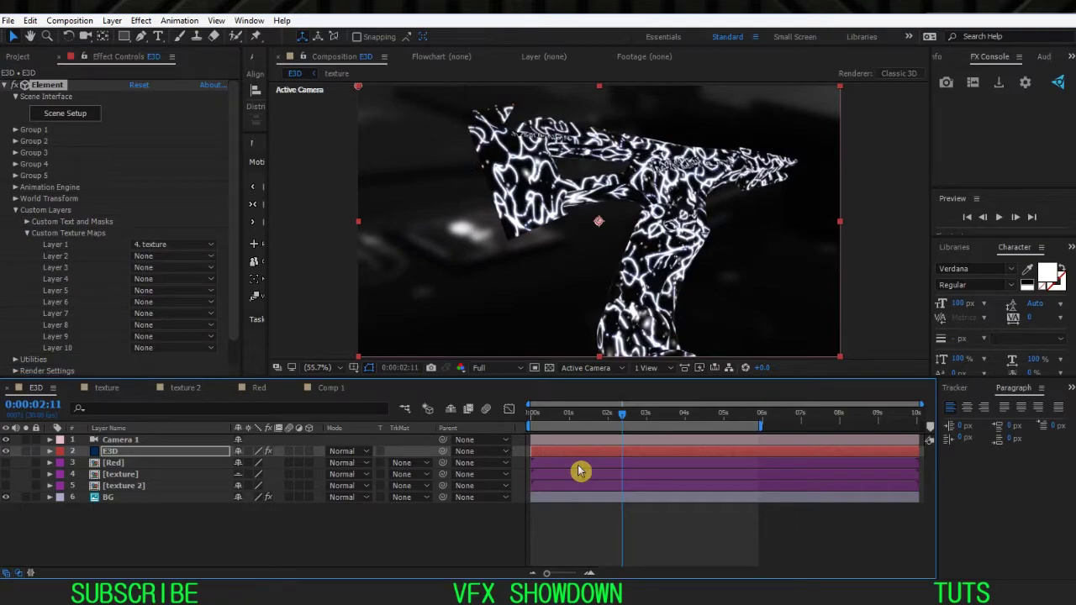
{"action": "left_click", "coordinate": [648, 418]}
{"action": "left_click", "coordinate": [682, 420]}
{"action": "left_click_drag", "start_coordinate": [682, 421], "coordinate": [712, 417]}
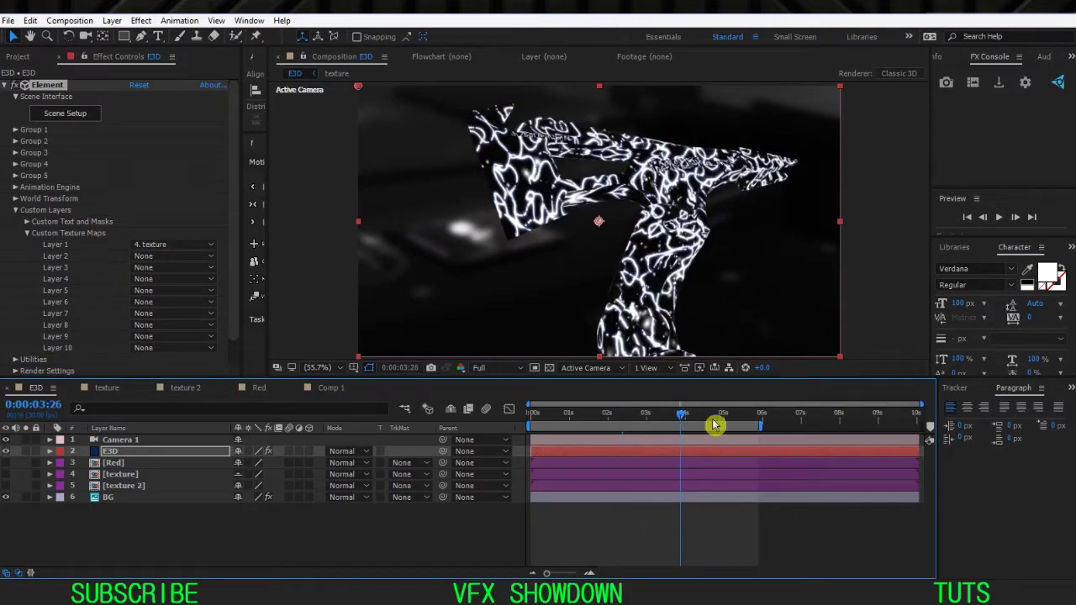
- View the Red composition's layers and return to Comp 1
{"action": "left_click", "coordinate": [255, 390]}
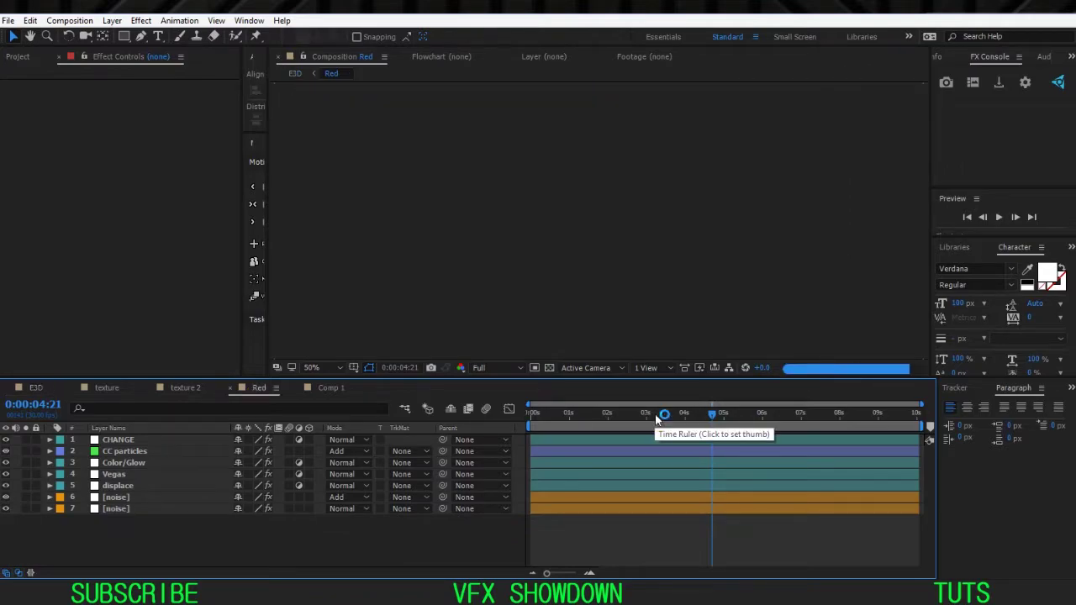
{"action": "left_click", "coordinate": [333, 390]}
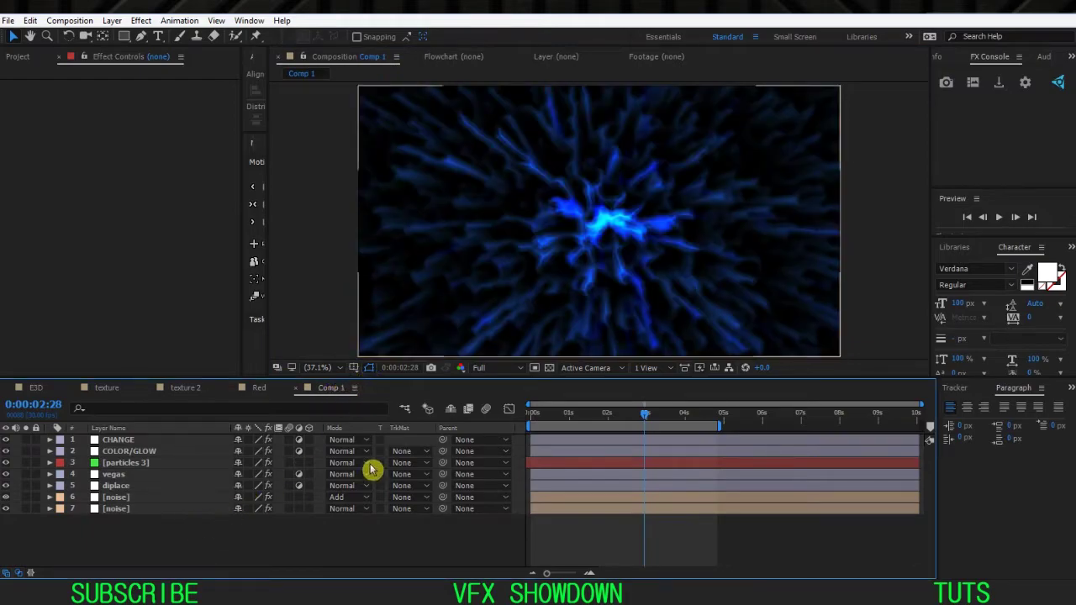
- Preview the blue burst texture in Comp 1 at 0:00:02:06
{"action": "left_click", "coordinate": [618, 420]}
{"action": "left_click_drag", "start_coordinate": [619, 420], "coordinate": [615, 418]}
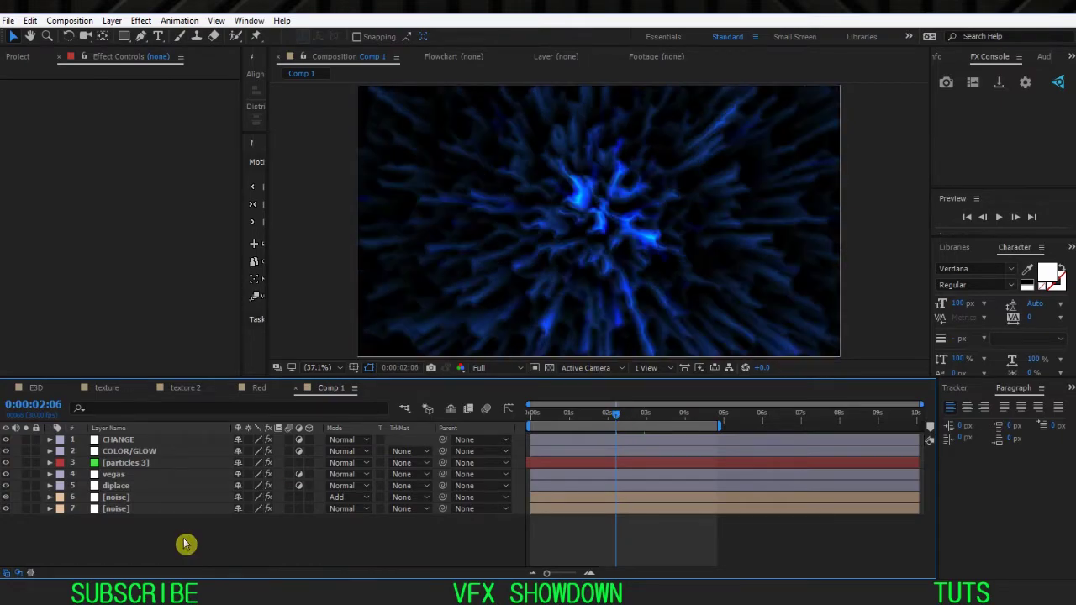
- Try importing texture 3.mov from the Desktop and remove it from the project
{"action": "left_click", "coordinate": [18, 57]}
{"action": "double_click", "coordinate": [77, 295]}
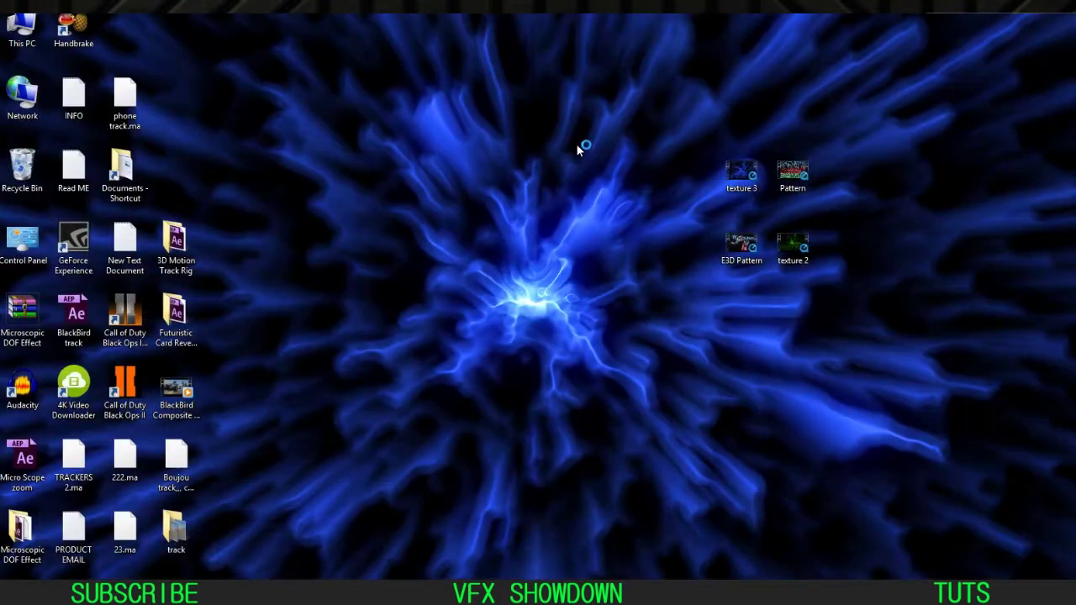
{"action": "right_click", "coordinate": [568, 144]}
{"action": "left_click", "coordinate": [605, 180]}
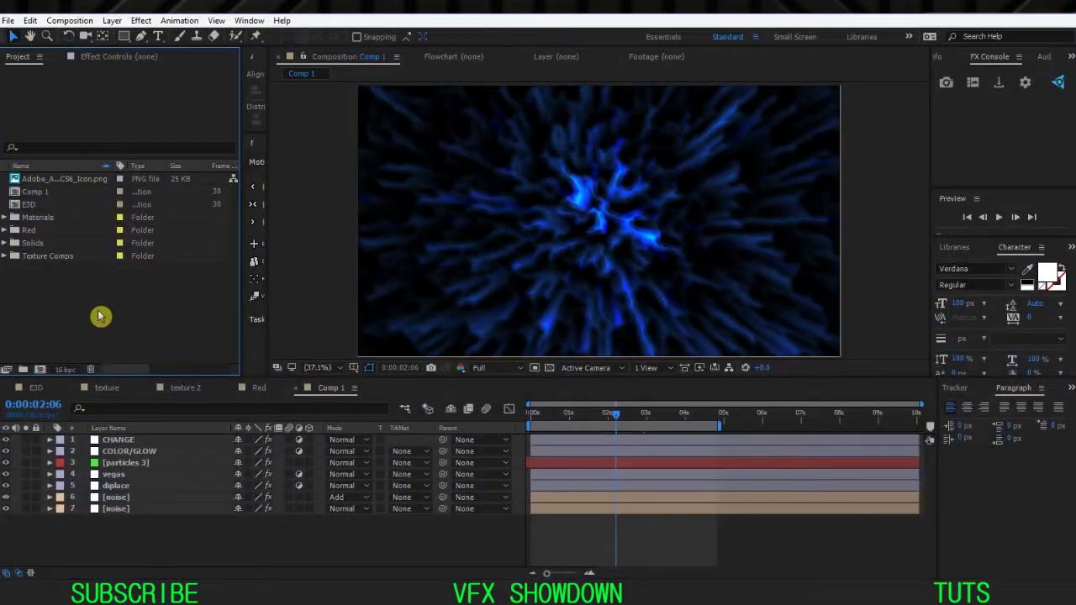
{"action": "double_click", "coordinate": [90, 296]}
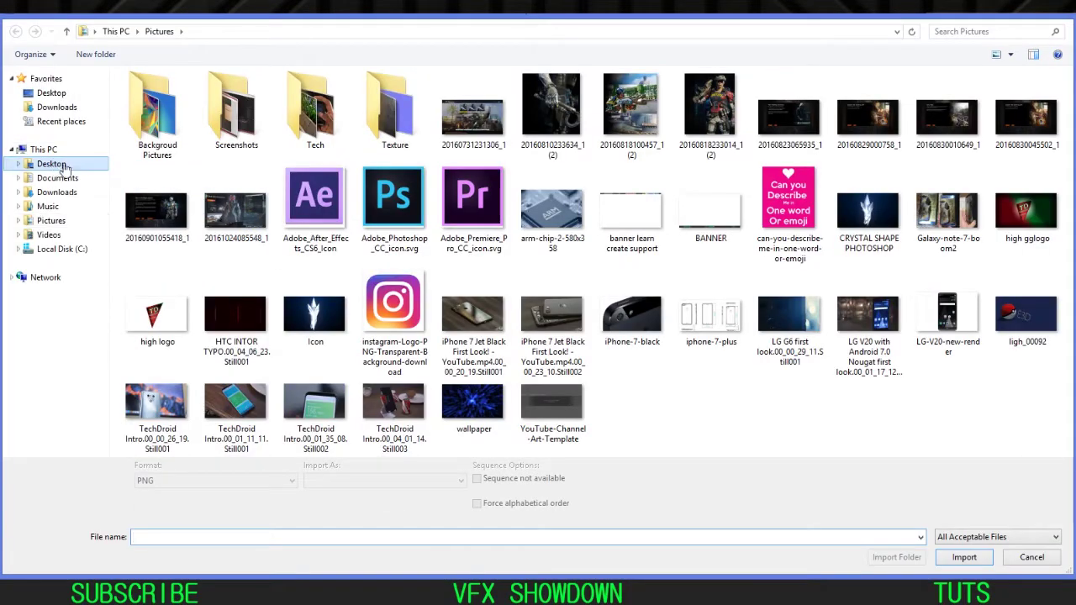
{"action": "left_click", "coordinate": [53, 164]}
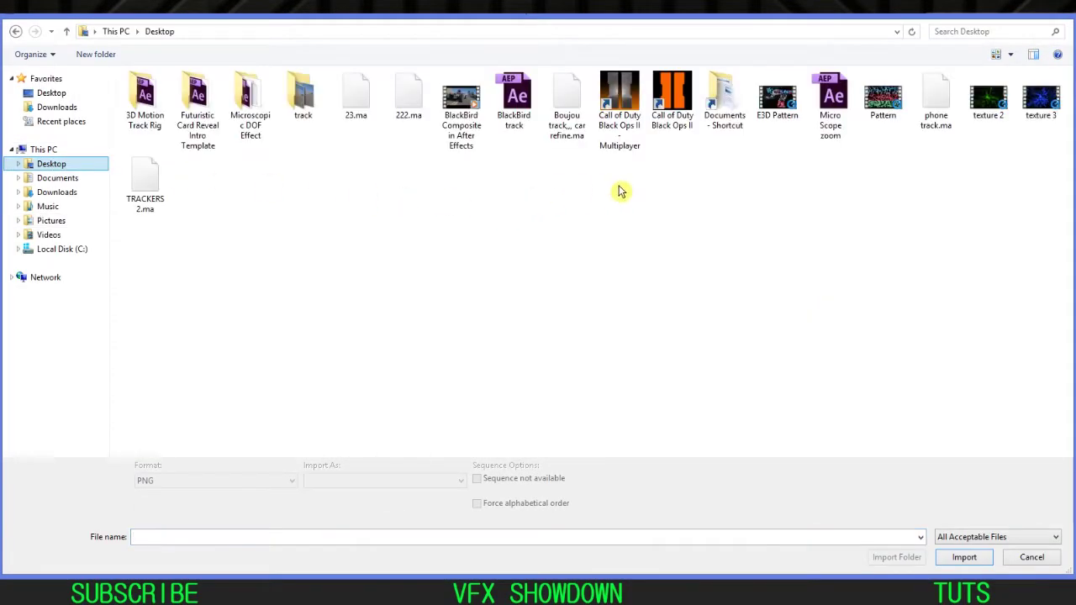
{"action": "double_click", "coordinate": [1040, 110]}
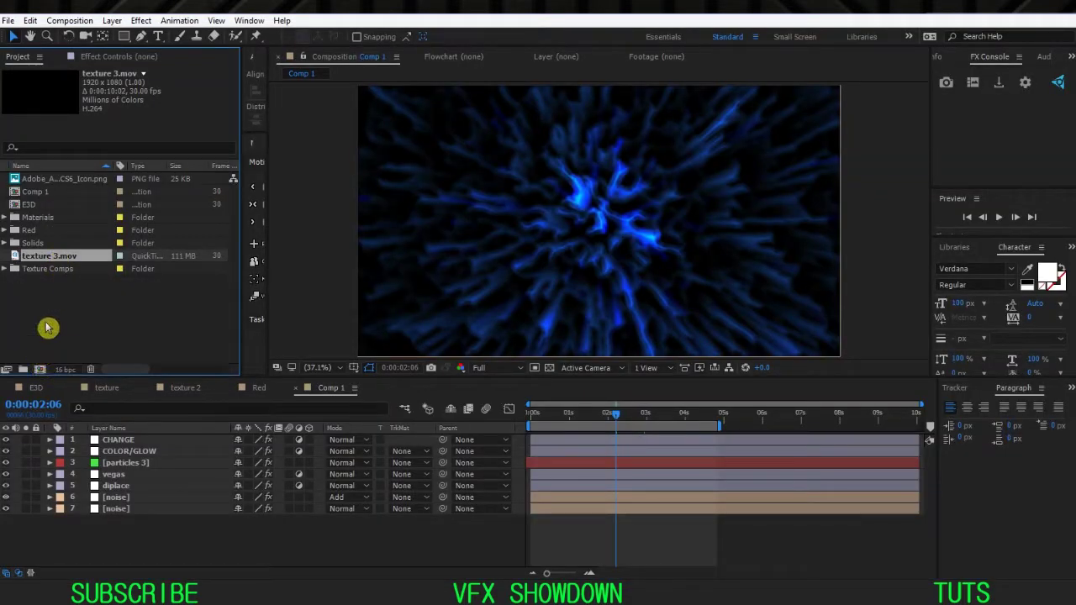
{"action": "key", "text": "Delete"}
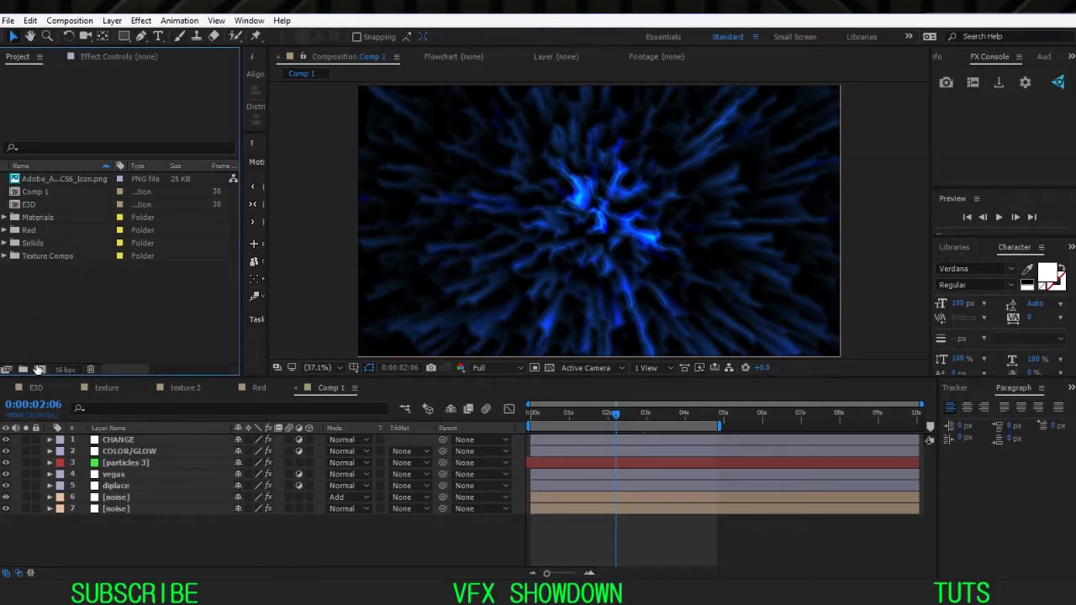
- Create a composition from texture 3.mov in the Texture Comps folder and place the After Effects icon PNG centred above it
{"action": "left_click", "coordinate": [5, 257]}
{"action": "left_click_drag", "start_coordinate": [52, 295], "coordinate": [39, 369]}
{"action": "left_click_drag", "start_coordinate": [50, 179], "coordinate": [599, 221]}
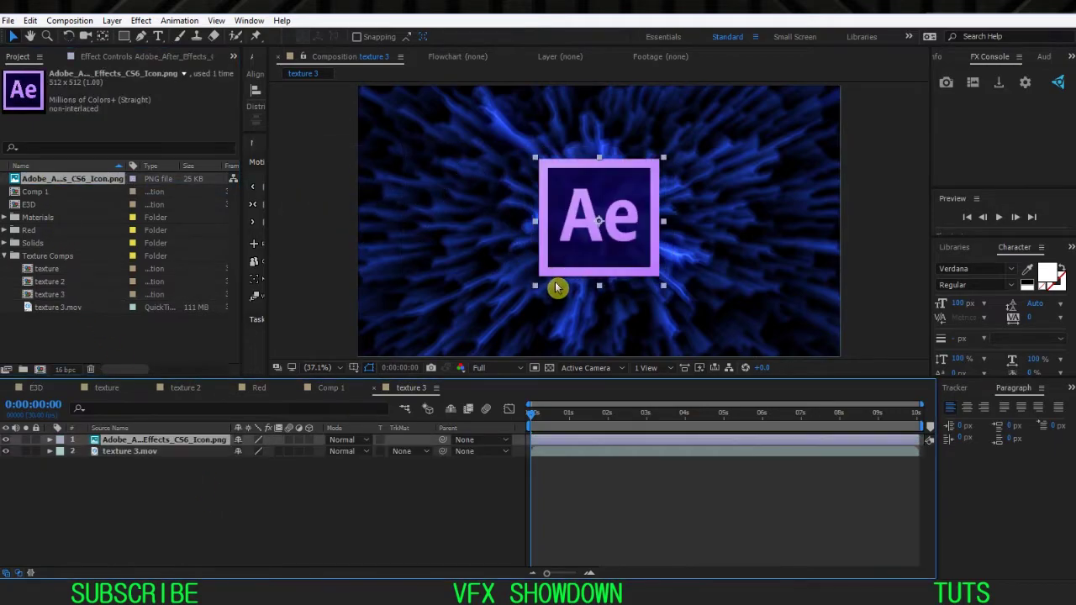
- Apply the CC Glass effect to the After Effects icon layer
{"action": "left_click", "coordinate": [173, 519]}
{"action": "left_click", "coordinate": [190, 454]}
{"action": "left_click", "coordinate": [199, 441]}
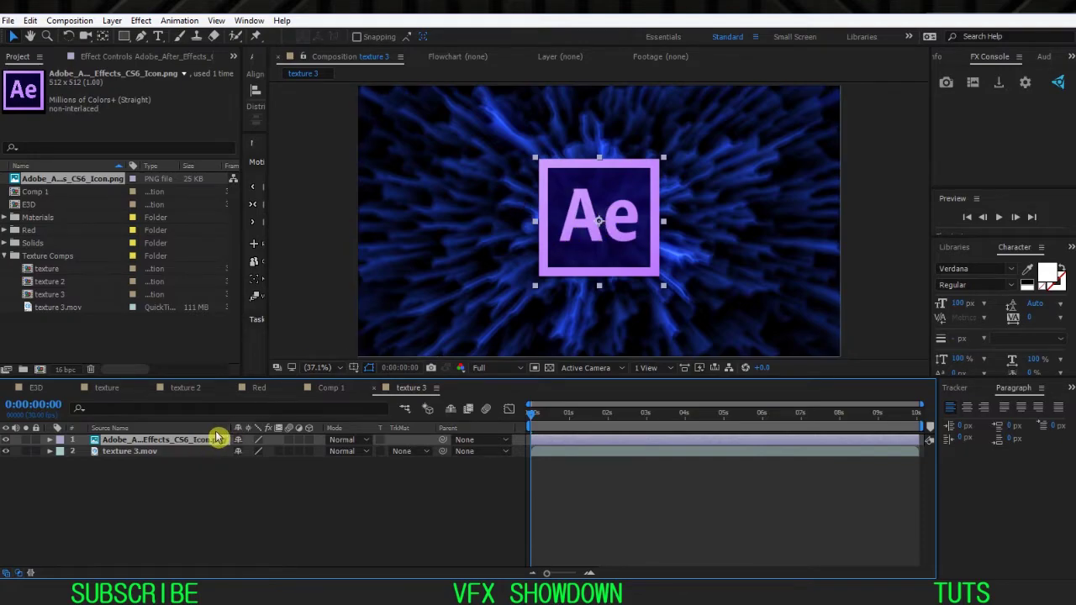
{"action": "key", "text": "ctrl+space"}
{"action": "type", "text": "glas"}
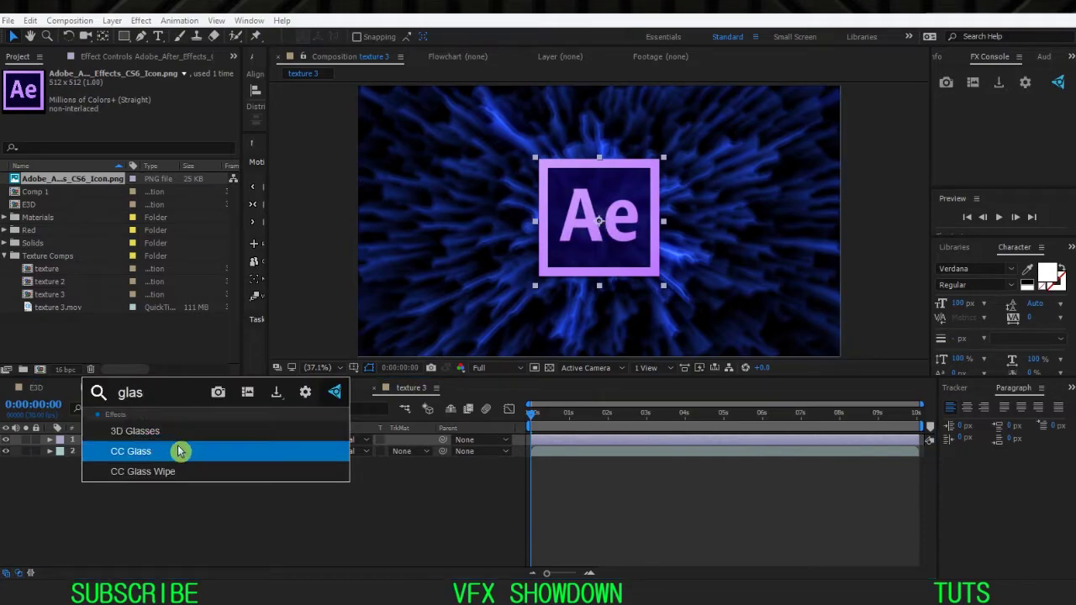
{"action": "left_click", "coordinate": [214, 450]}
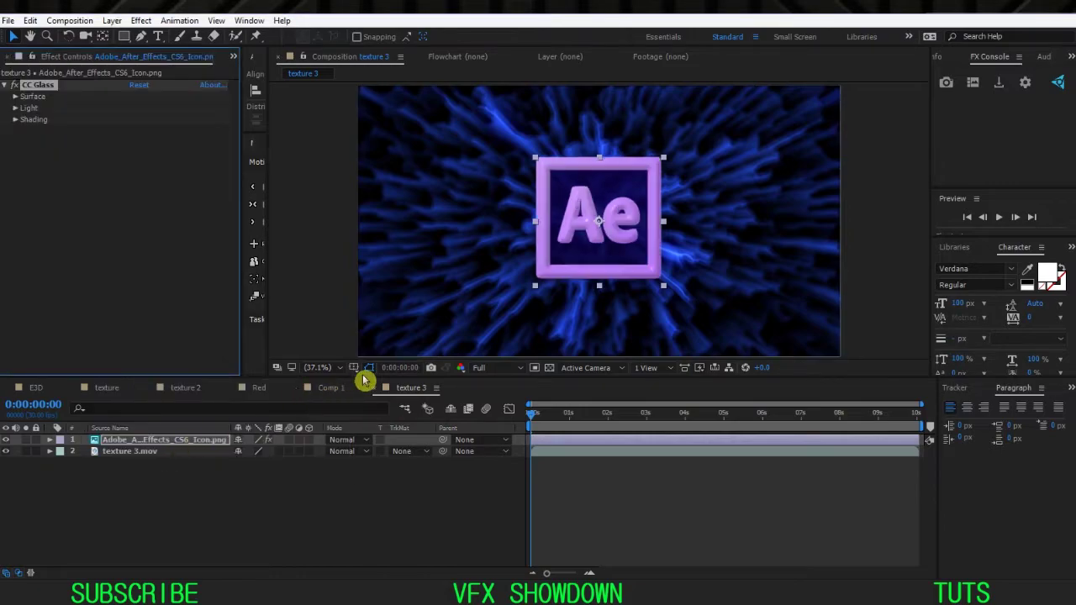
- Set the Bump Map of CC Glass on the icon layer to 2. texture 3.mov
{"action": "left_click_drag", "start_coordinate": [361, 378], "coordinate": [364, 391]}
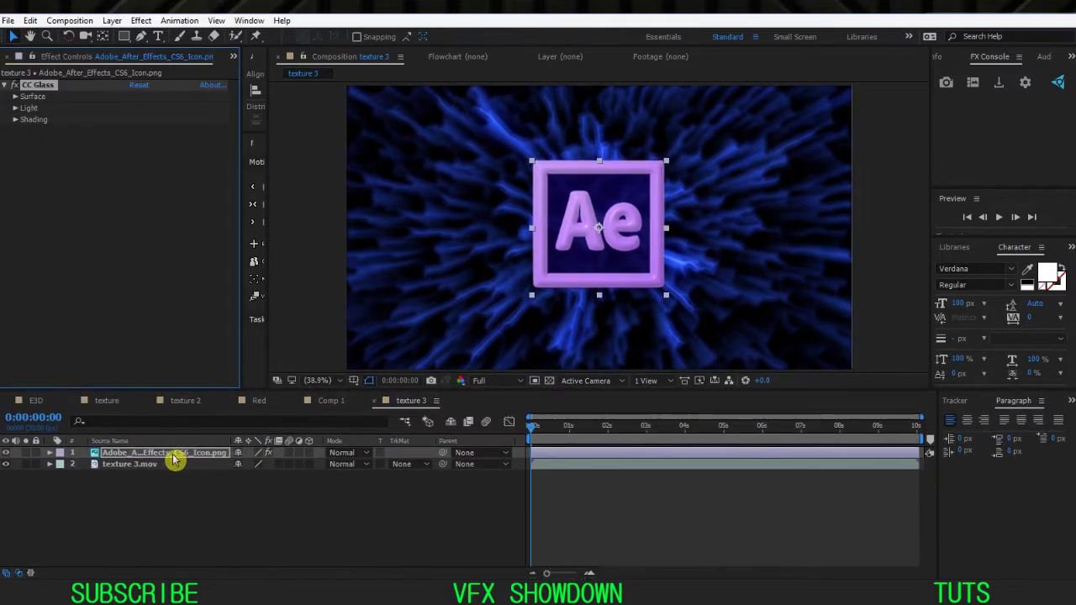
{"action": "left_click", "coordinate": [174, 458]}
{"action": "left_click", "coordinate": [17, 98]}
{"action": "left_click", "coordinate": [153, 108]}
{"action": "left_click", "coordinate": [192, 161]}
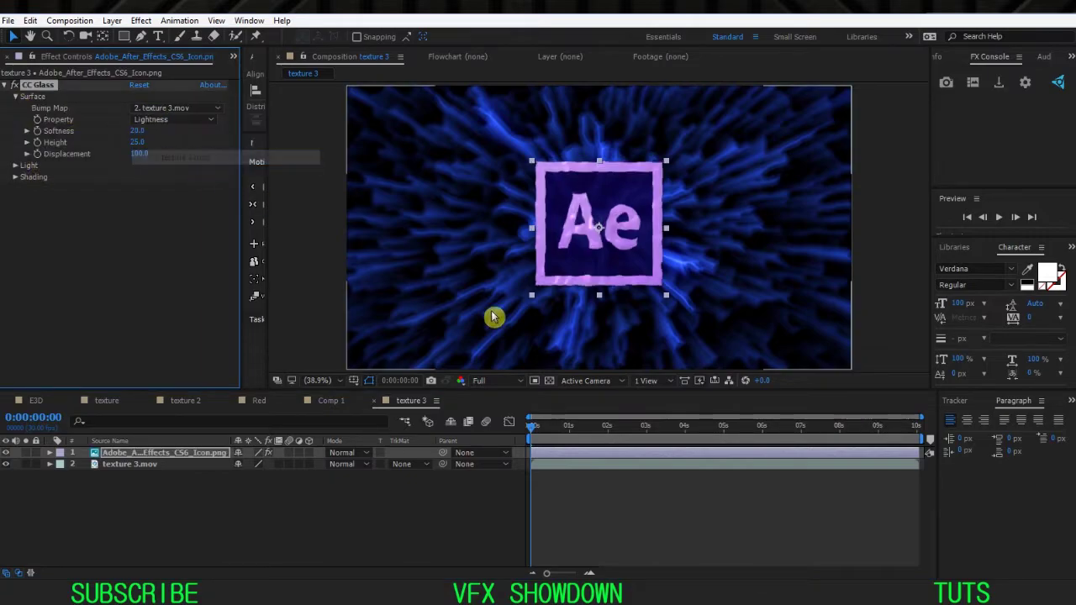
- Try the Add blending mode on the icon layer and set it to Multiply instead
{"action": "key", "text": "slash"}
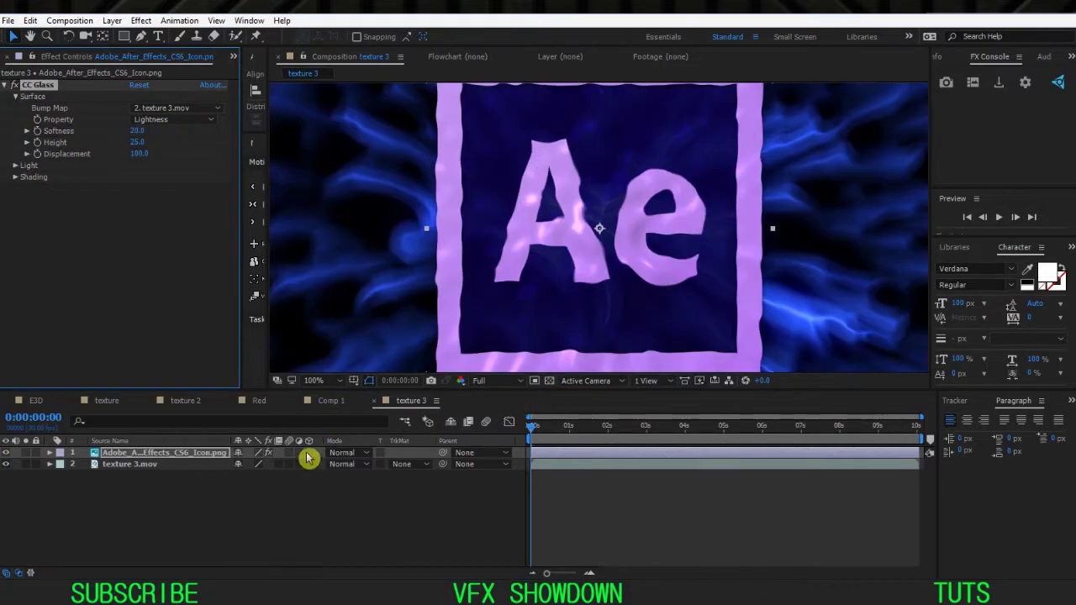
{"action": "left_click", "coordinate": [341, 452]}
{"action": "left_click", "coordinate": [392, 208]}
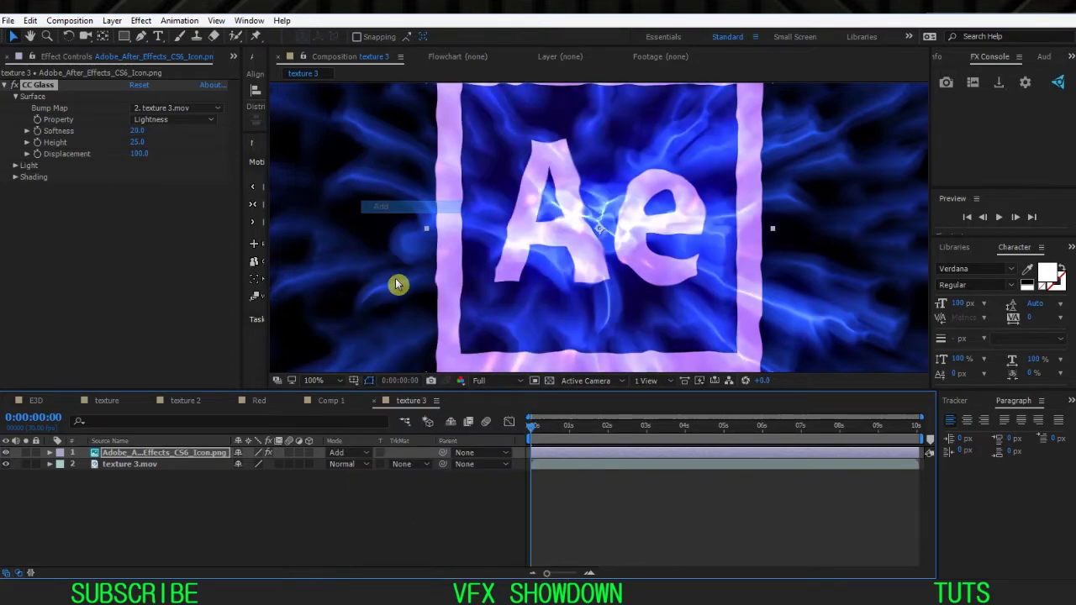
{"action": "left_click", "coordinate": [353, 453]}
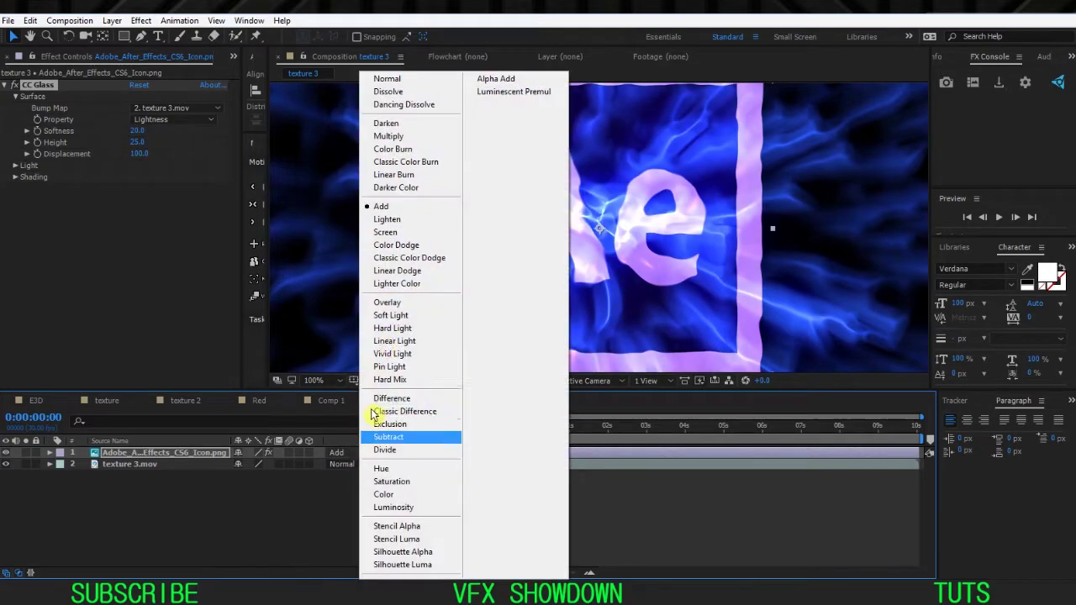
{"action": "left_click", "coordinate": [388, 136]}
{"action": "scroll", "coordinate": [509, 246], "scroll_direction": "down", "scroll_amount": 2}
{"action": "left_click_drag", "start_coordinate": [519, 270], "coordinate": [522, 274]}
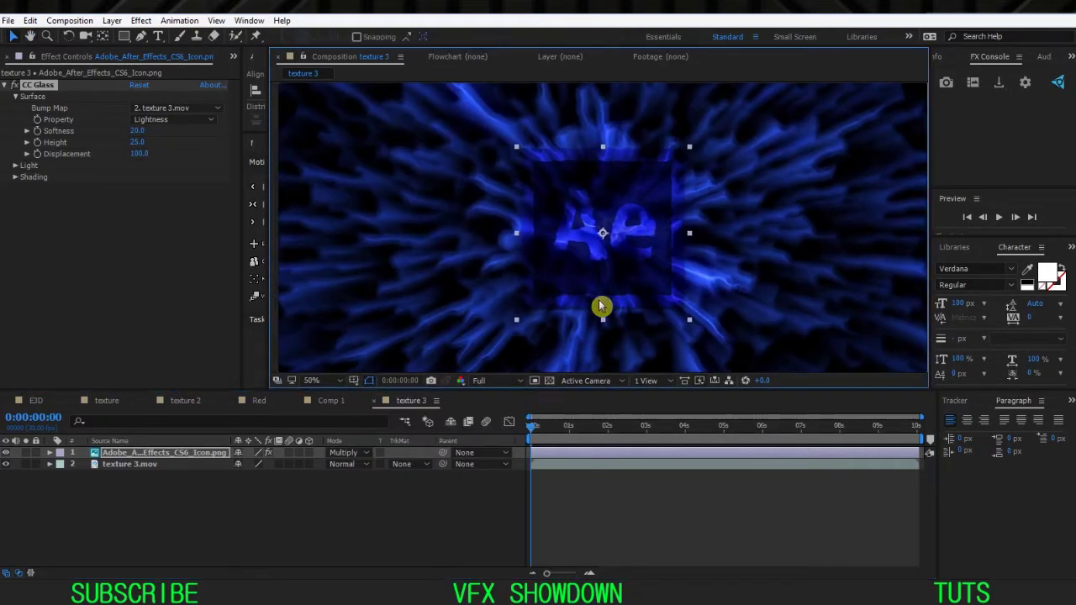
{"action": "left_click_drag", "start_coordinate": [602, 390], "coordinate": [604, 422]}
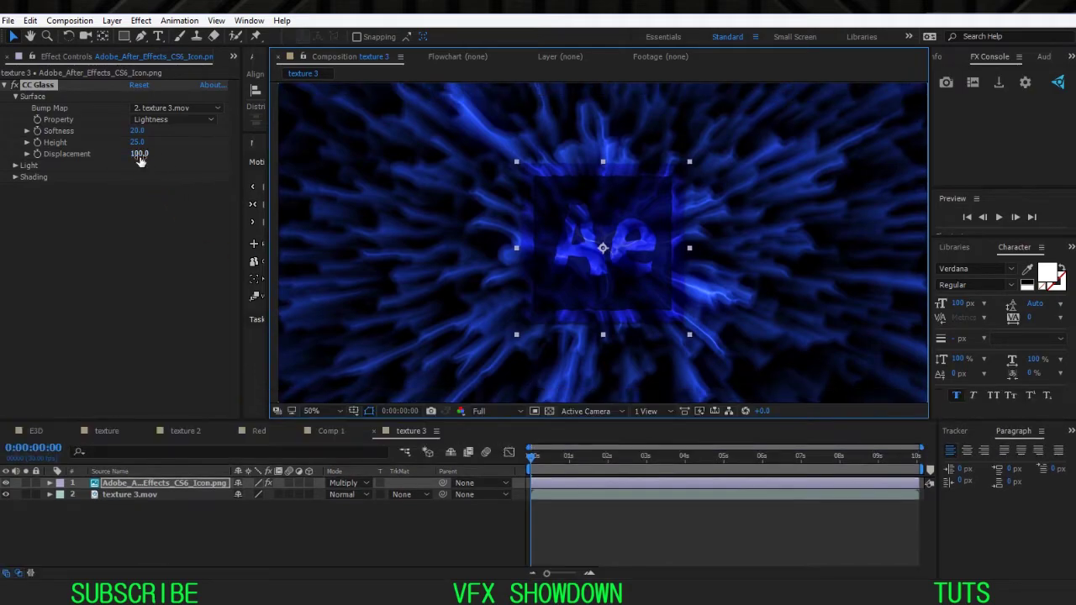
- Set the CC Glass surface Property to Luminance and its Softness to 12
{"action": "left_click", "coordinate": [176, 127]}
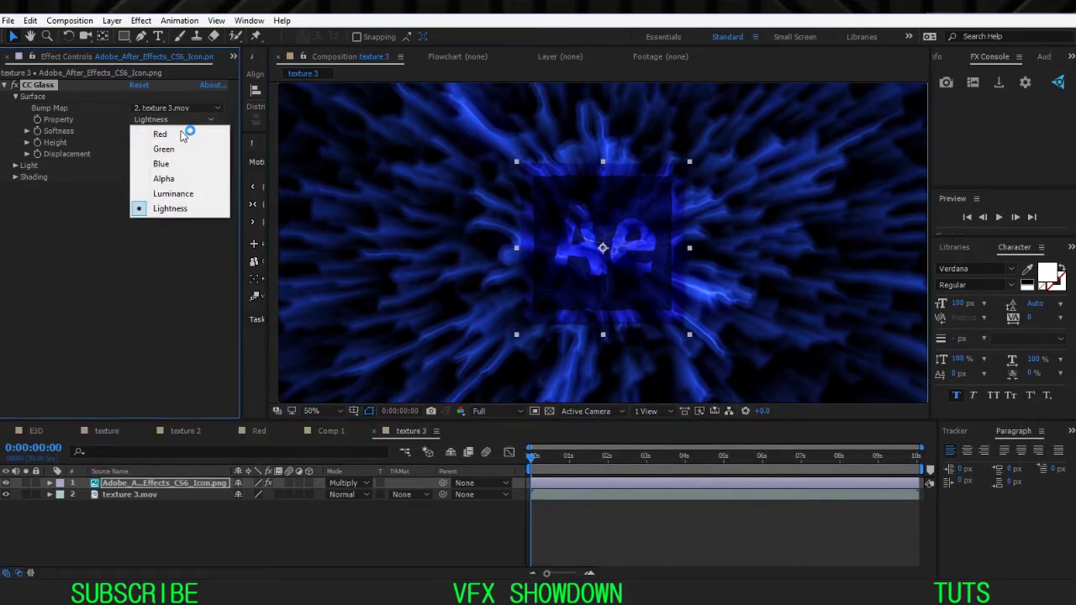
{"action": "left_click", "coordinate": [185, 194]}
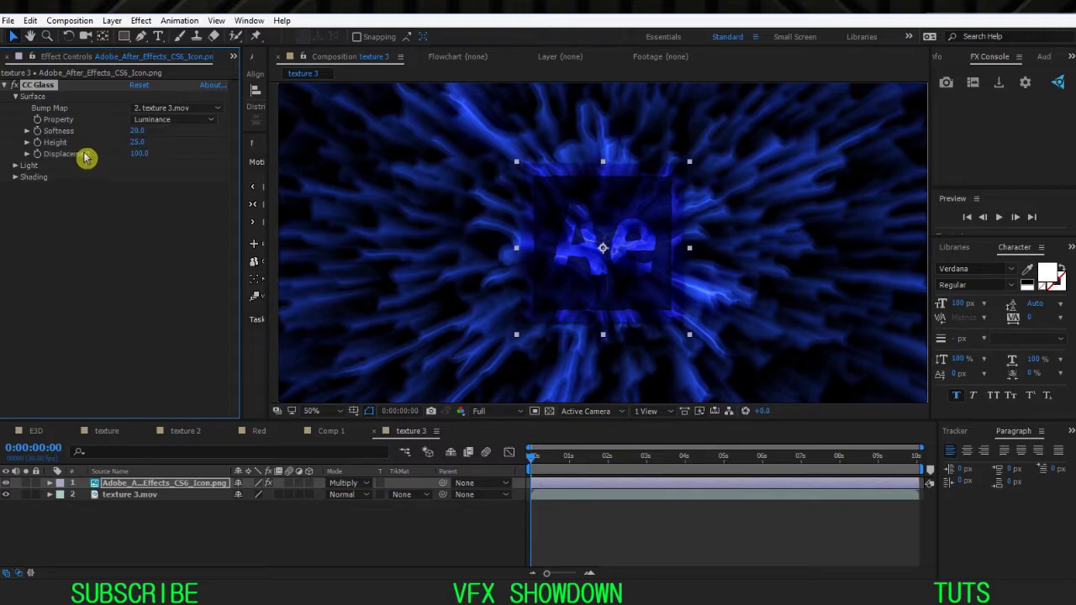
{"action": "left_click", "coordinate": [171, 146]}
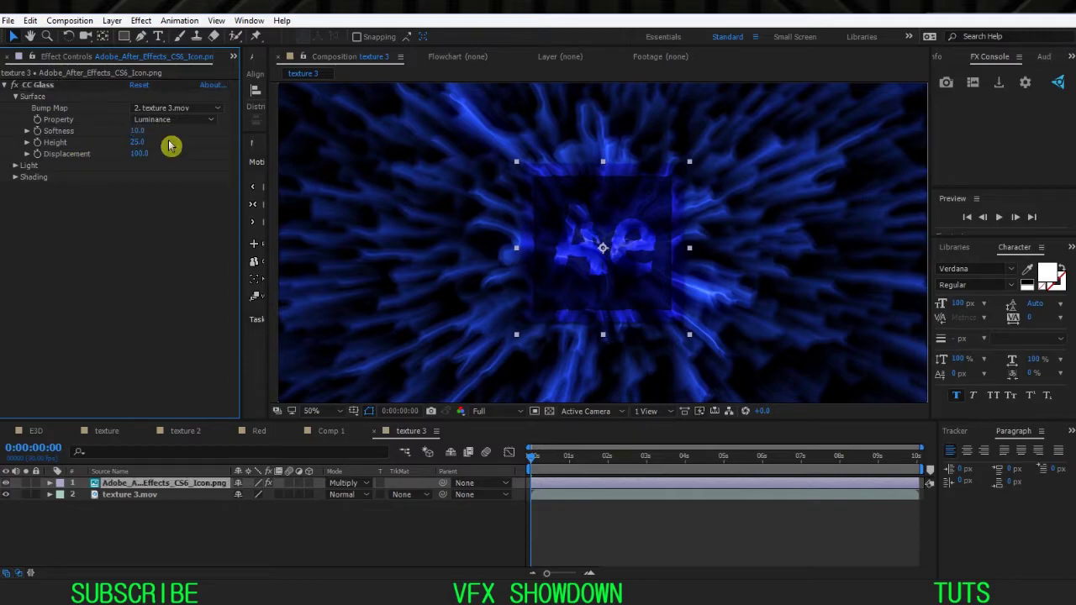
{"action": "type", "text": "12"}
{"action": "left_click", "coordinate": [183, 144]}
- Try higher Displacement values in CC Glass and set the Displacement to -100
{"action": "left_click_drag", "start_coordinate": [142, 156], "coordinate": [169, 155]}
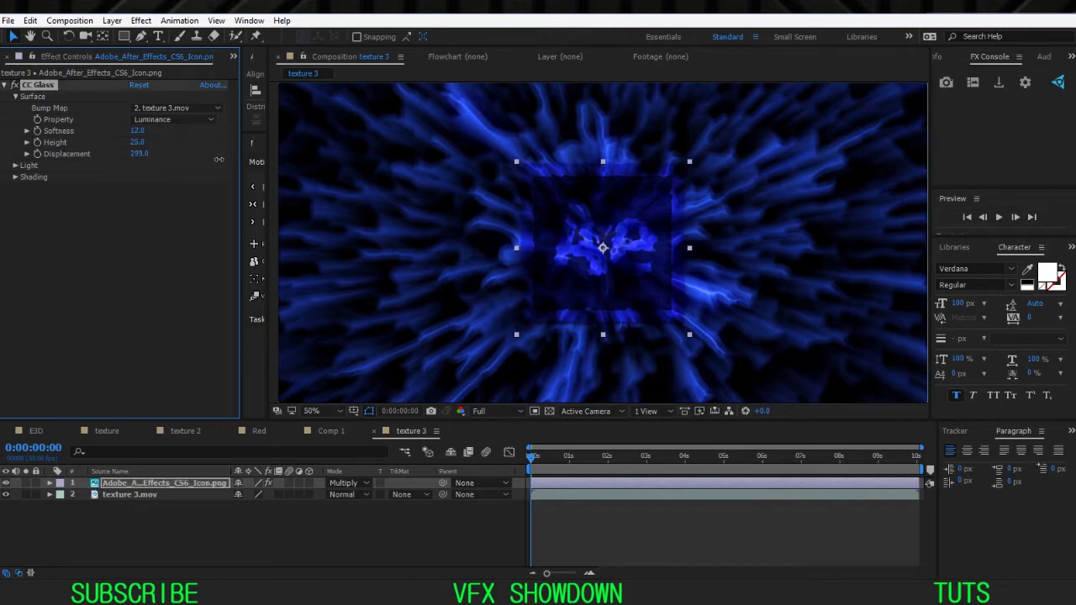
{"action": "type", "text": "100"}
{"action": "left_click", "coordinate": [138, 210]}
{"action": "left_click", "coordinate": [135, 153]}
{"action": "type", "text": "-100"}
{"action": "key", "text": "Return"}
- Play the texture 3 composition from the start to preview the distorted icon over the texture
{"action": "left_click_drag", "start_coordinate": [471, 419], "coordinate": [489, 397]}
{"action": "left_click", "coordinate": [533, 441]}
{"action": "left_click", "coordinate": [427, 518]}
{"action": "key", "text": "space"}
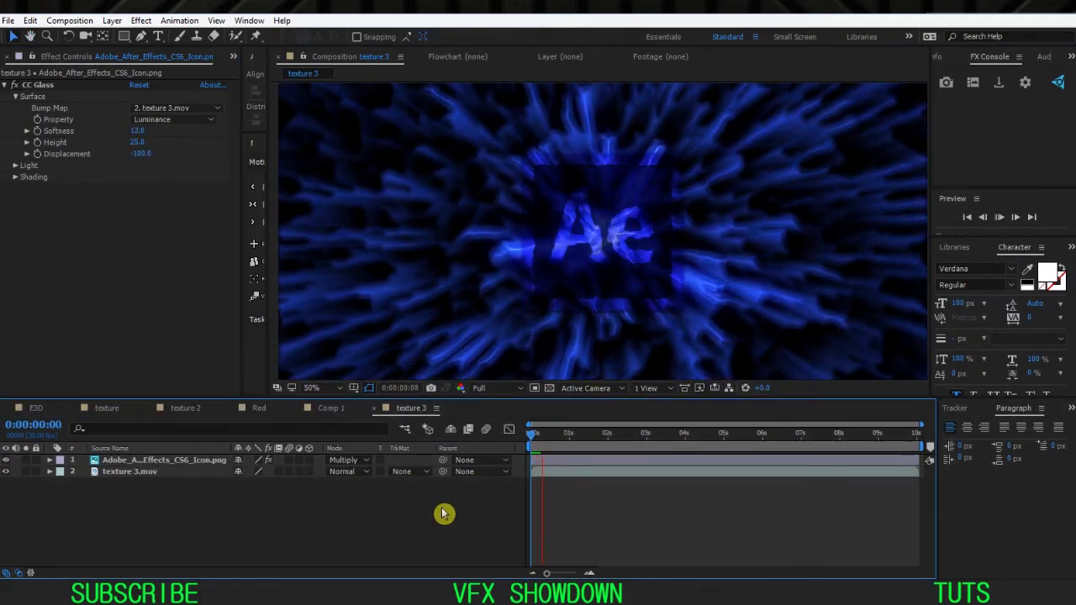
{"action": "left_click", "coordinate": [444, 512]}
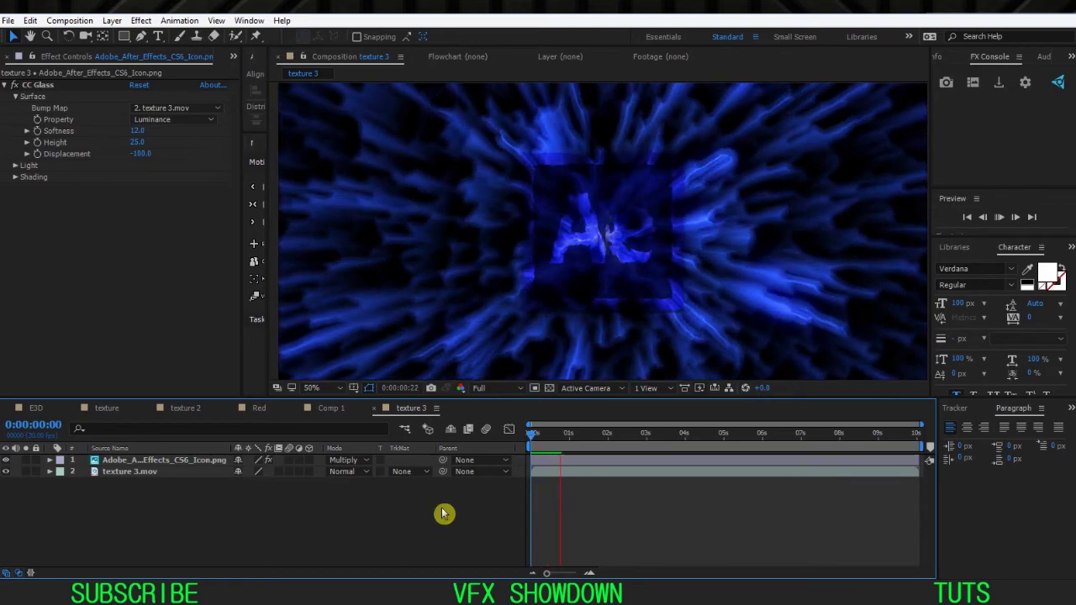